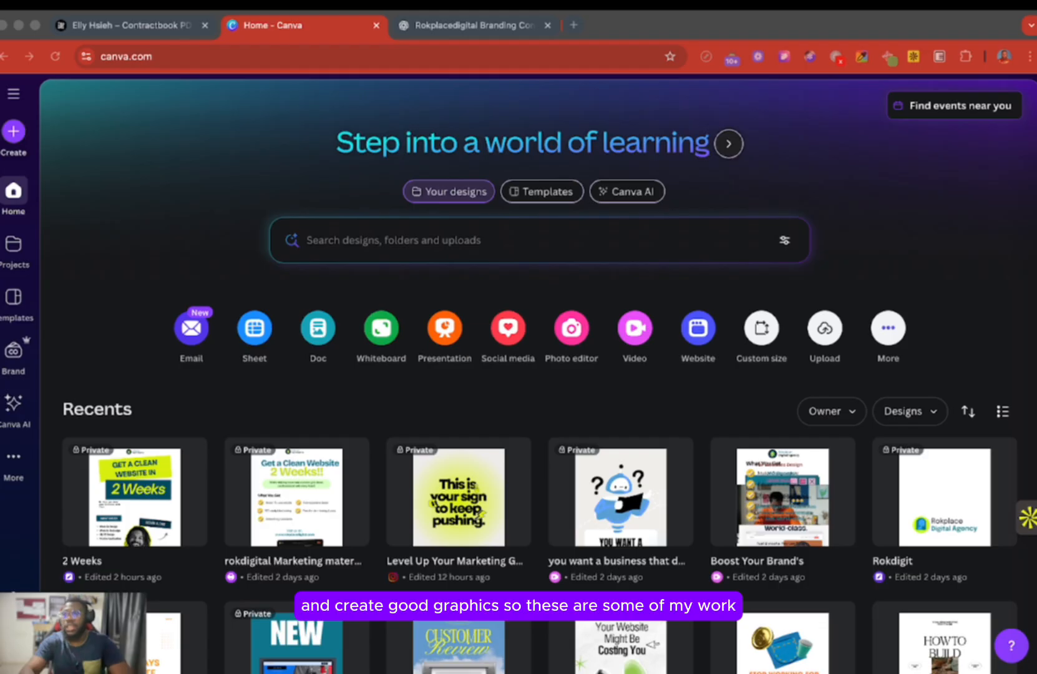
Browse the recent designs, search your own designs for "Instagram post" and look through the matches
scroll(545, 562, down, 5)
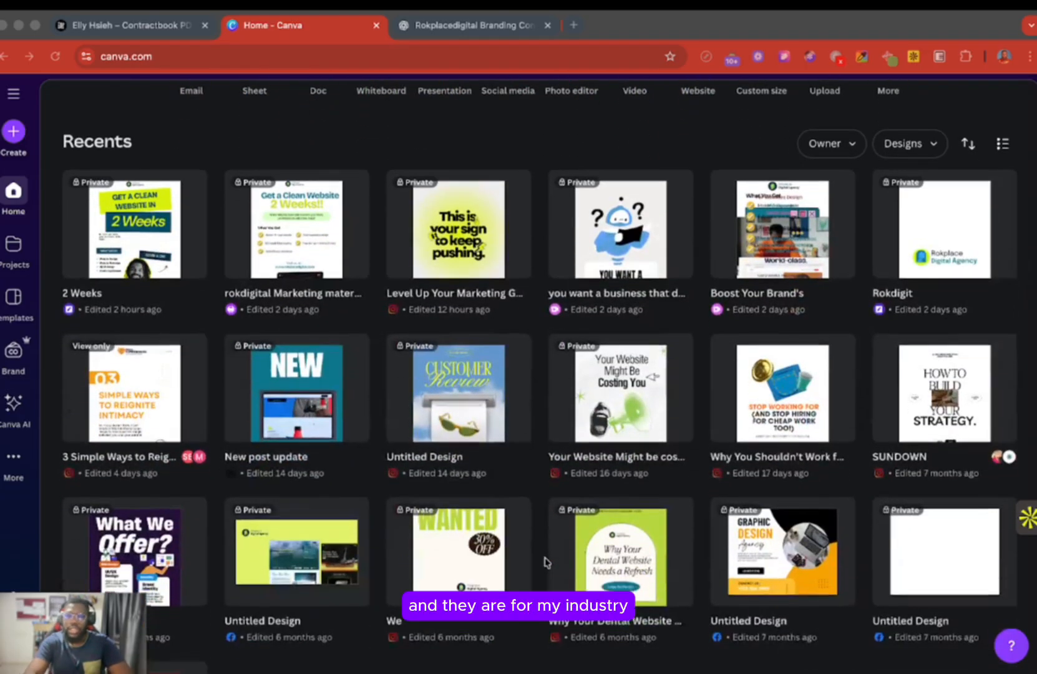
scroll(545, 562, up, 5)
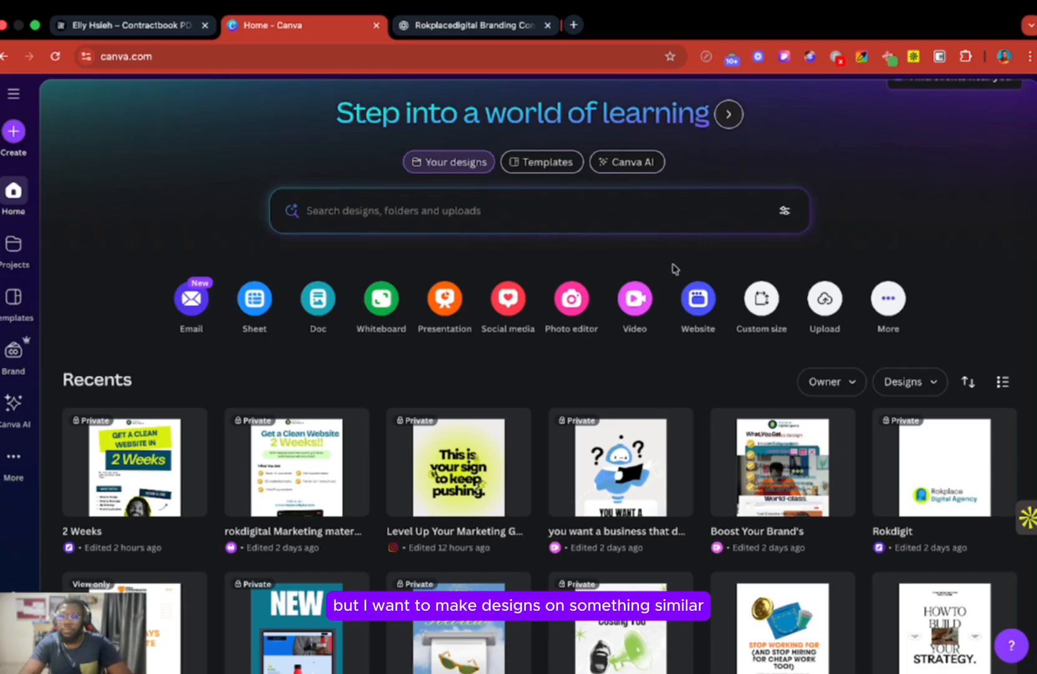
click(641, 220)
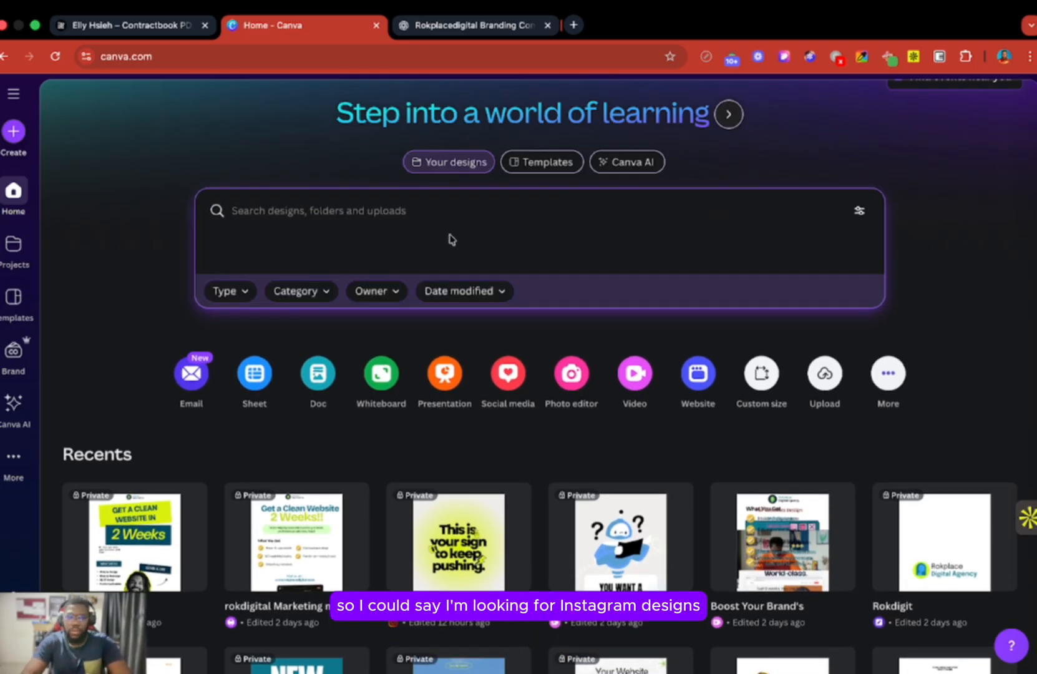
text(Instagram)
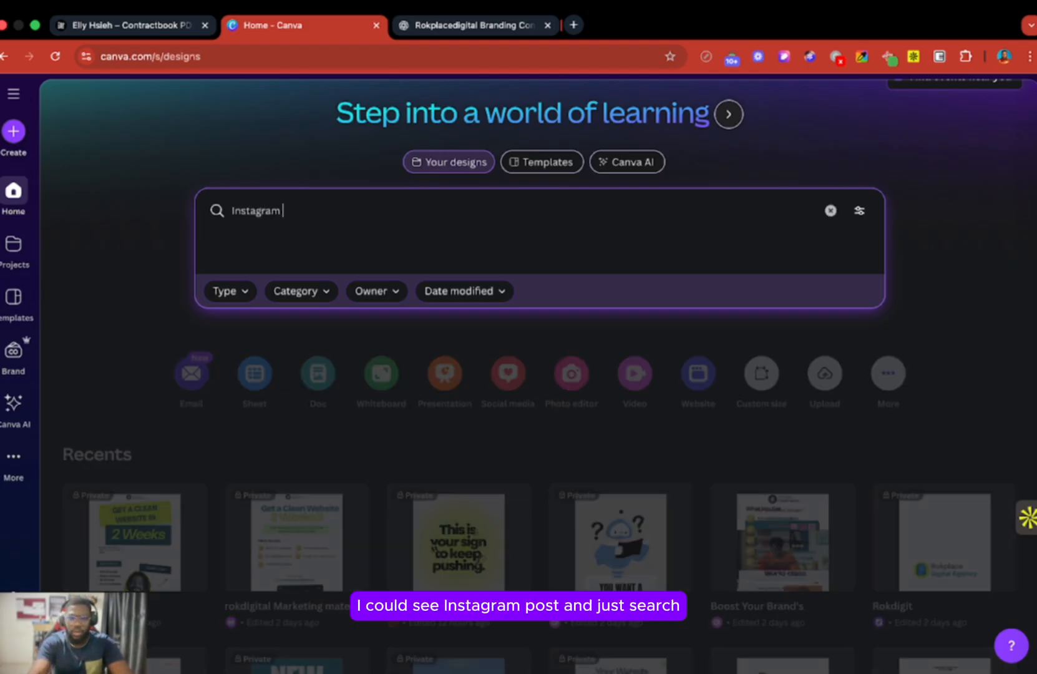
text( post)
key(Return)
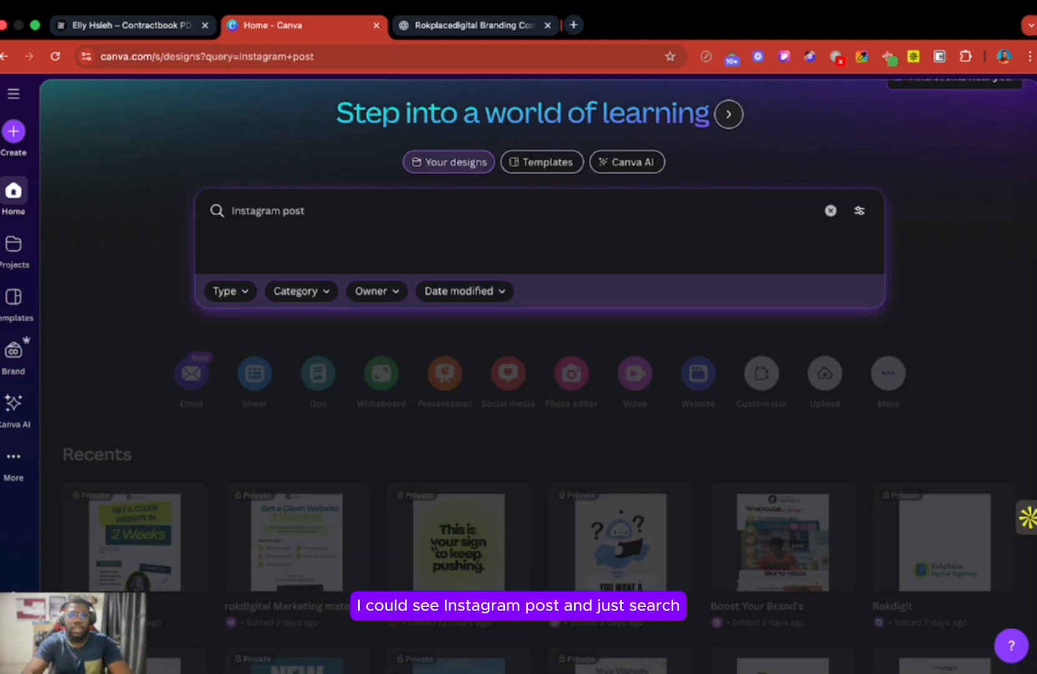
scroll(340, 350, down, 3)
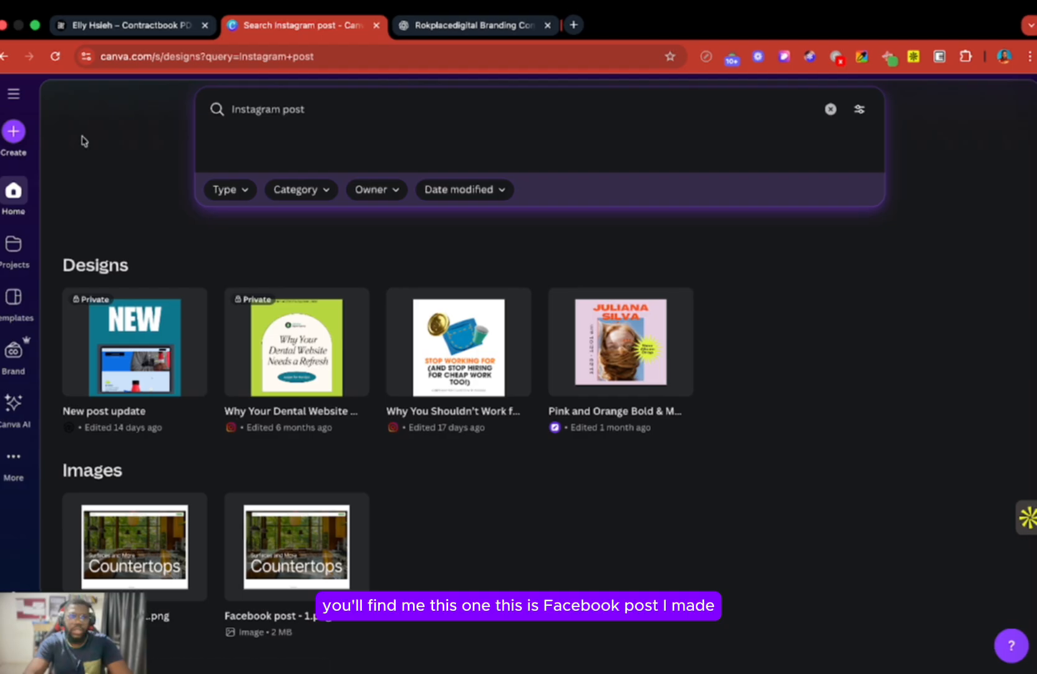
Search the new design types for "instagram post" and create a blank Instagram Post (4:5) design
click(14, 132)
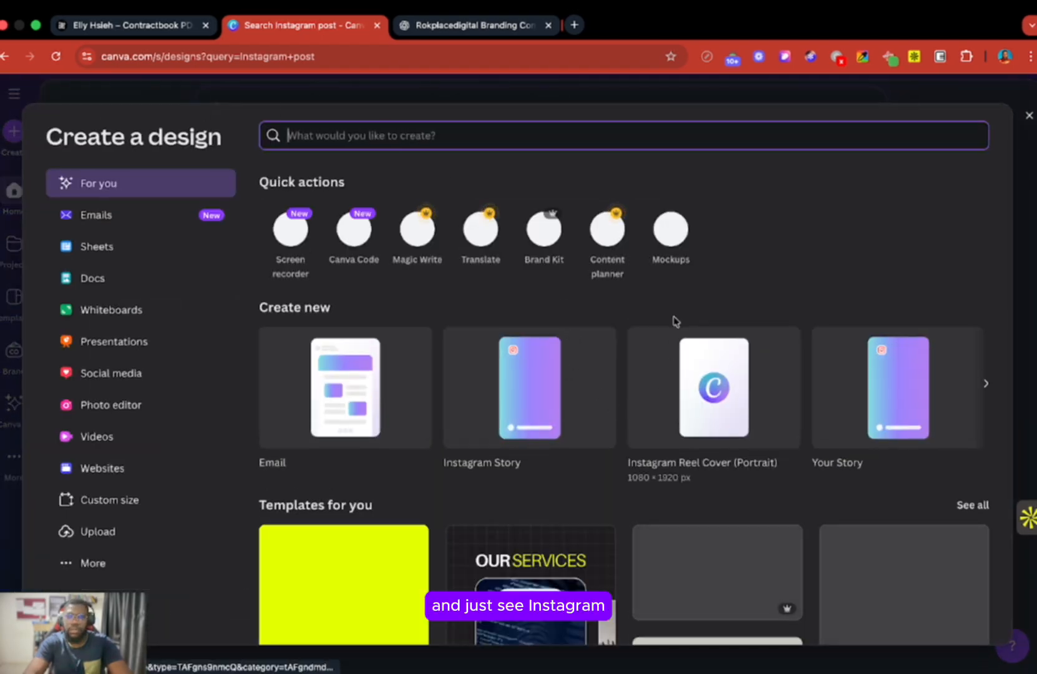
text(instagra)
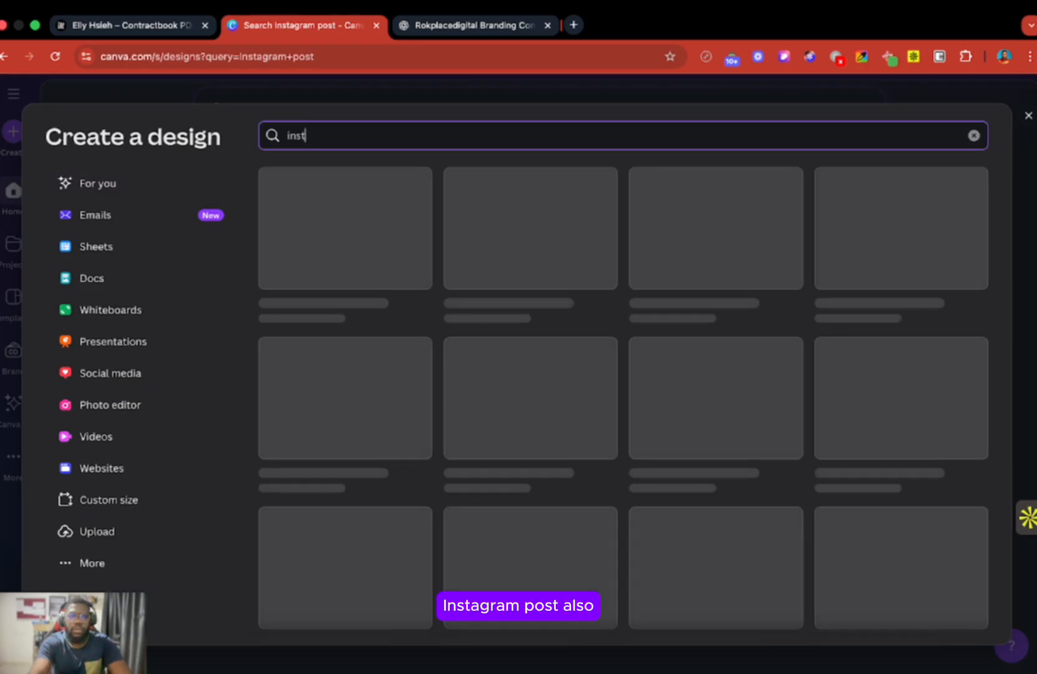
text(m post)
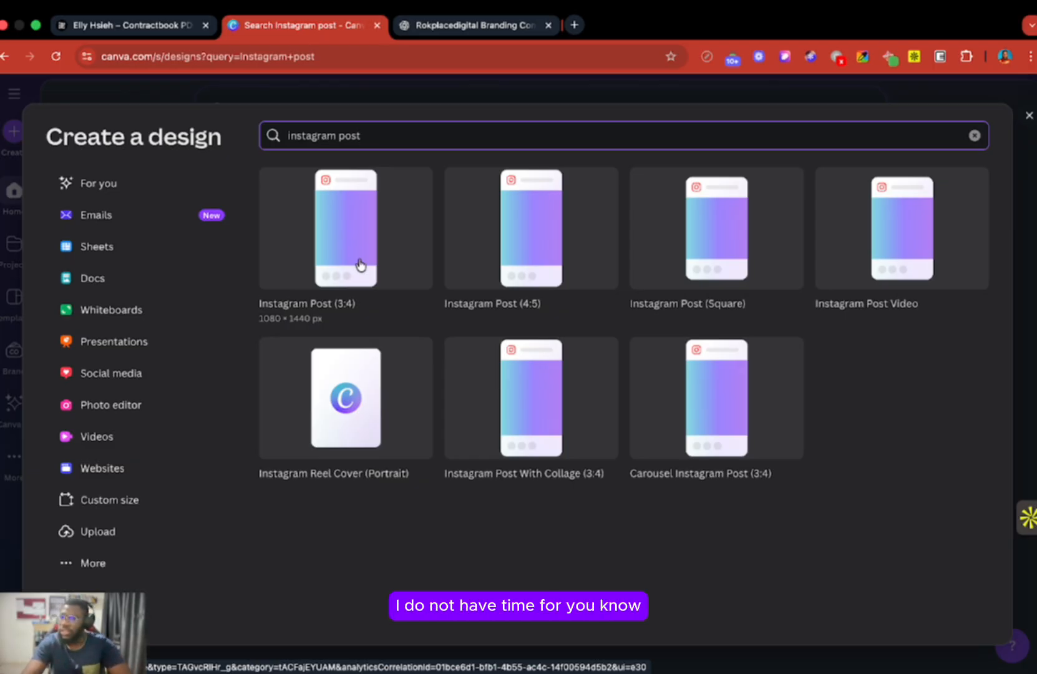
click(532, 232)
Switch to the ChatGPT branding chat and correct the drafted prompt to read "a graphics flyer for an HVAC"
click(629, 34)
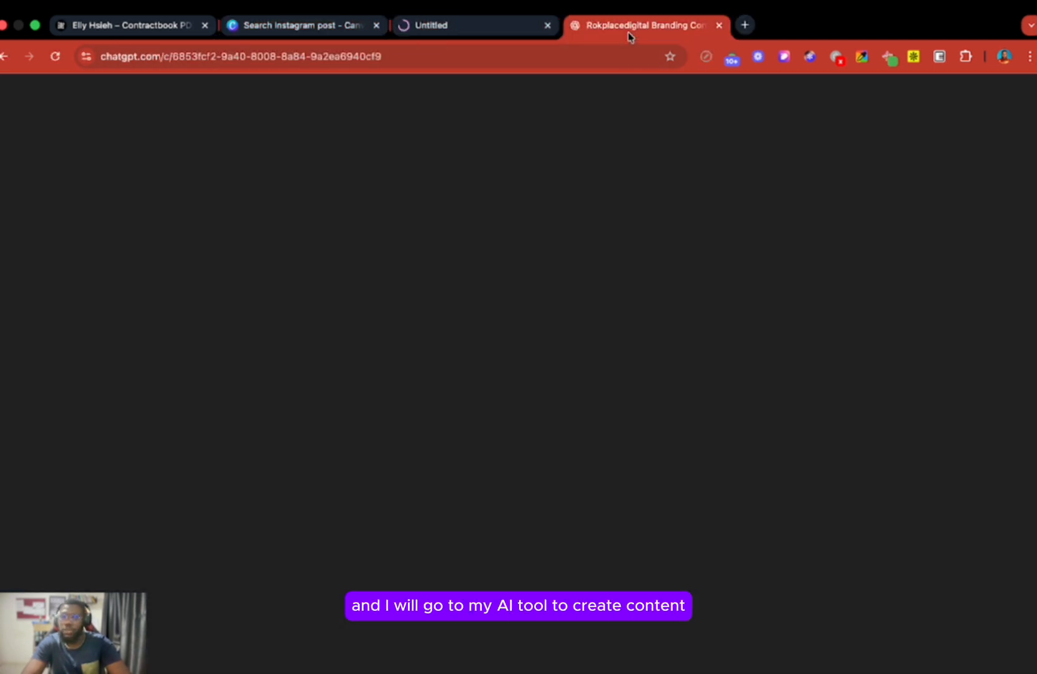
scroll(548, 347, down, 1)
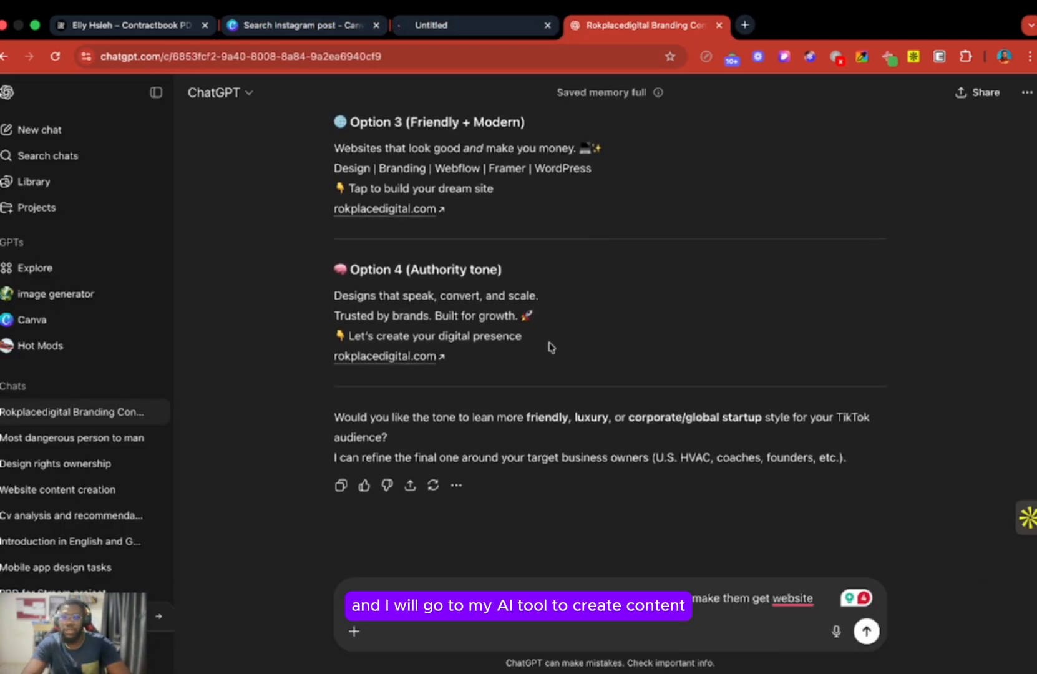
mouse_move(404, 587)
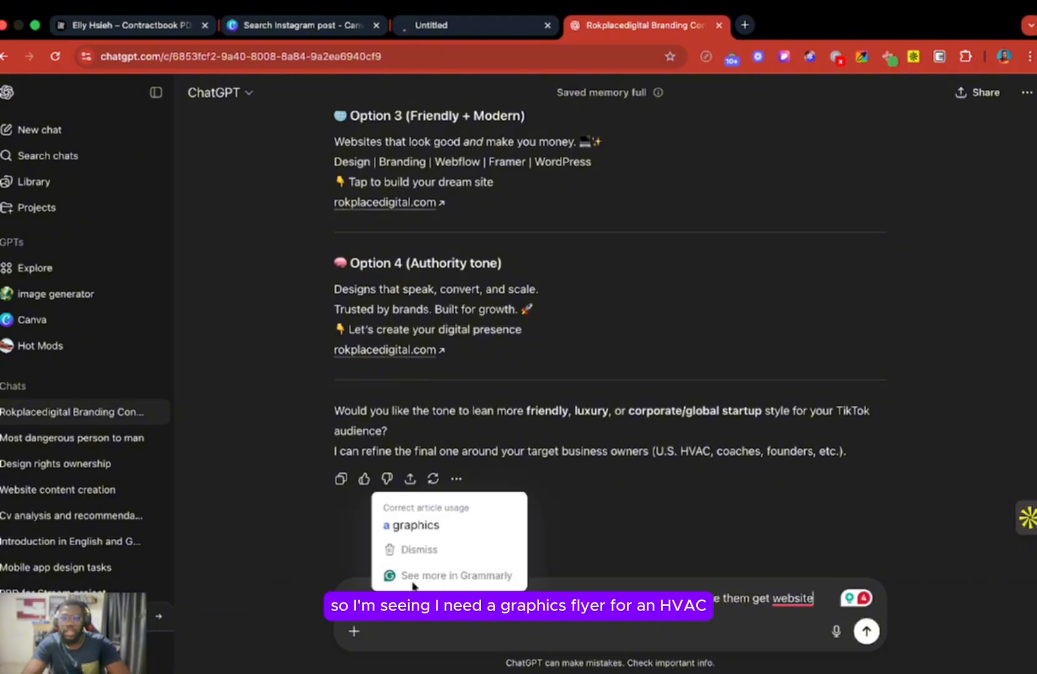
click(437, 523)
mouse_move(517, 595)
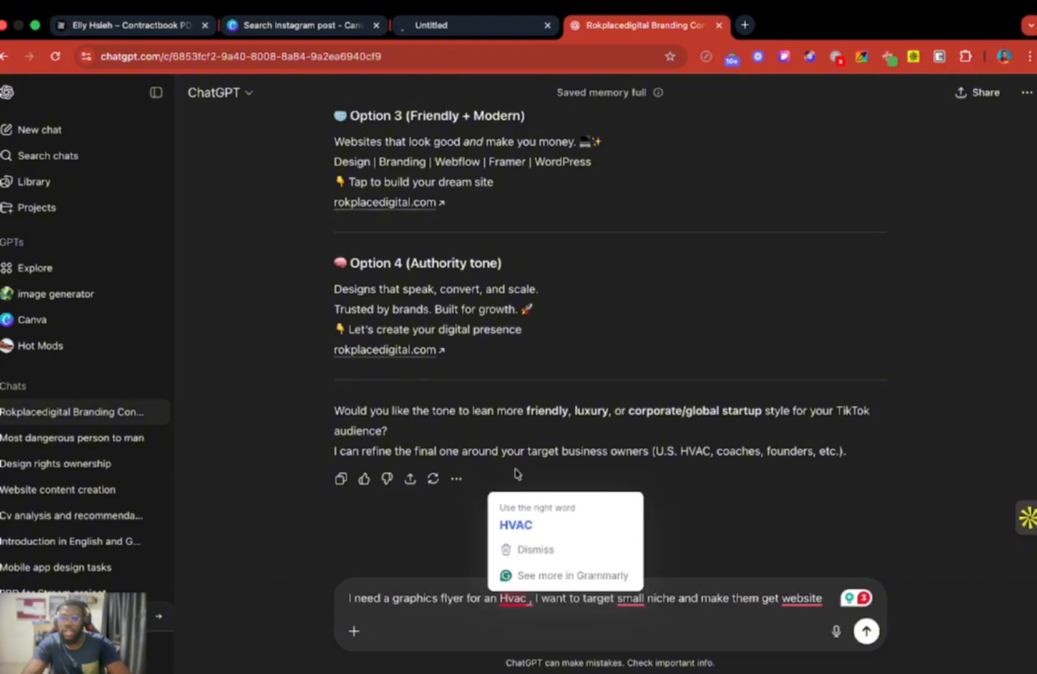
click(526, 519)
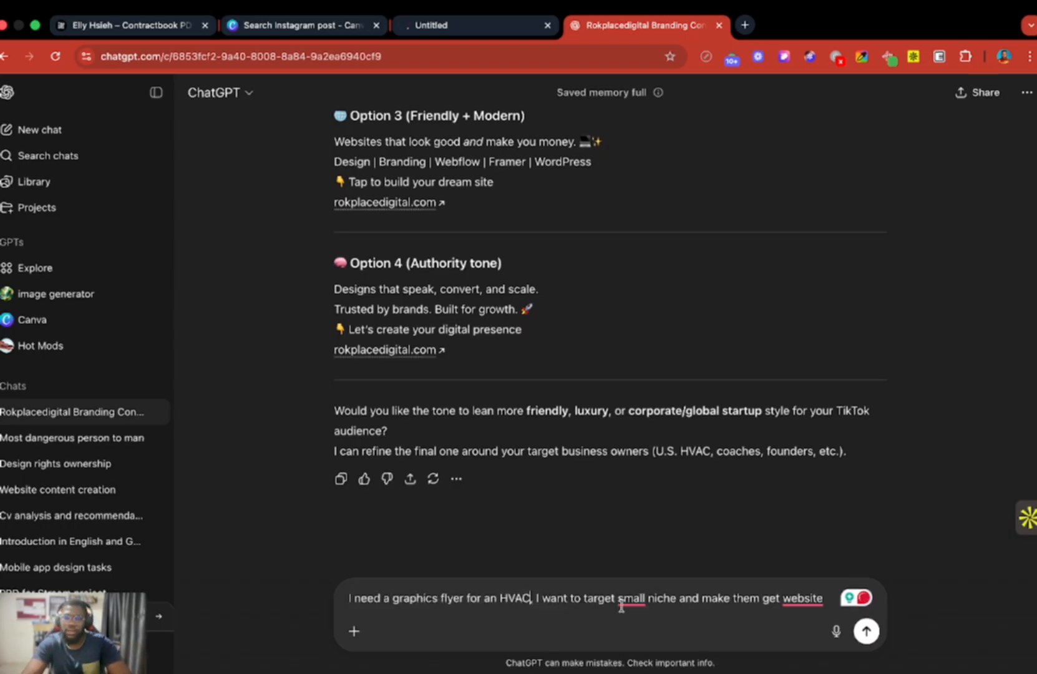
mouse_move(631, 600)
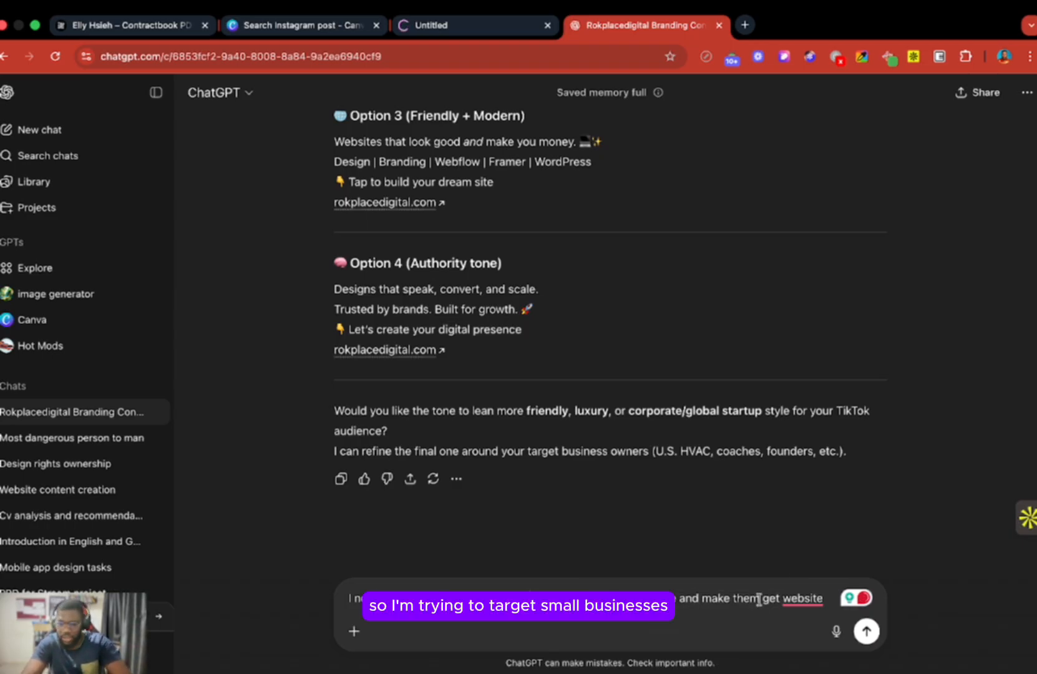
Extend the prompt after "make them get website" with "designs for thier business so they can improve sales, give me copy"
mouse_move(801, 599)
click(802, 527)
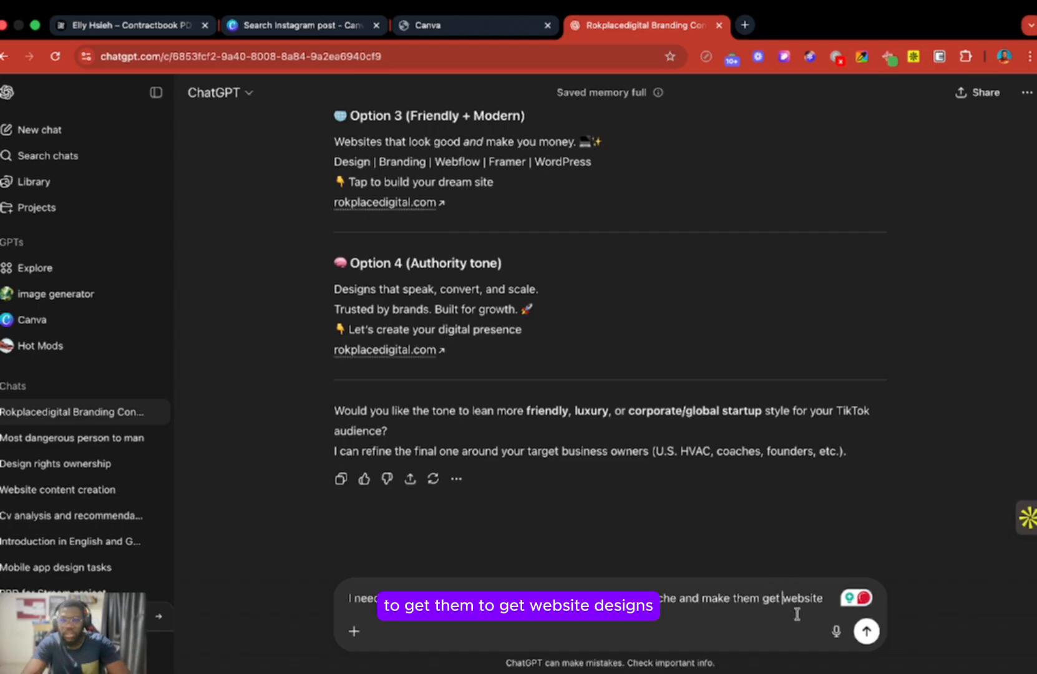
text(designs)
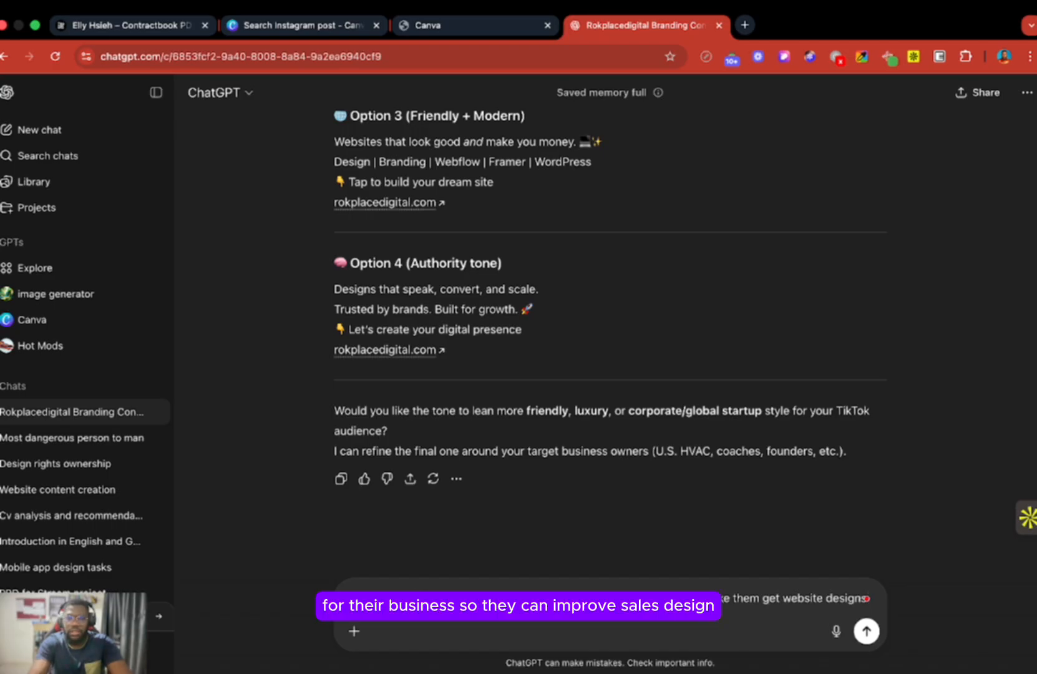
text( for)
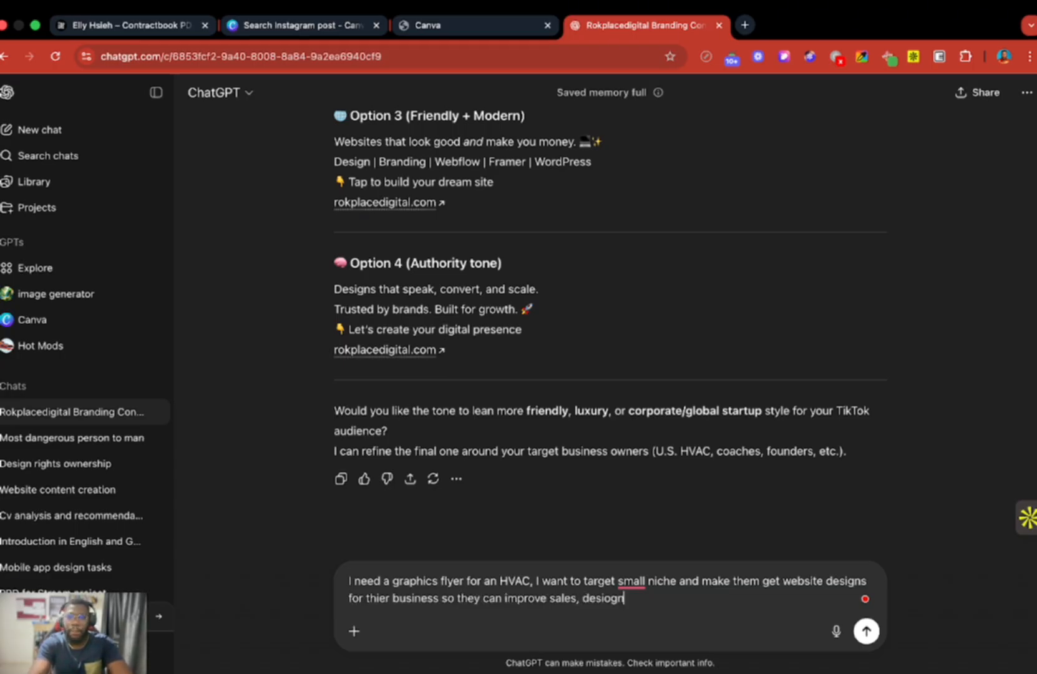
key(BackSpace)
key(BackSpace)
key(BackSpace)
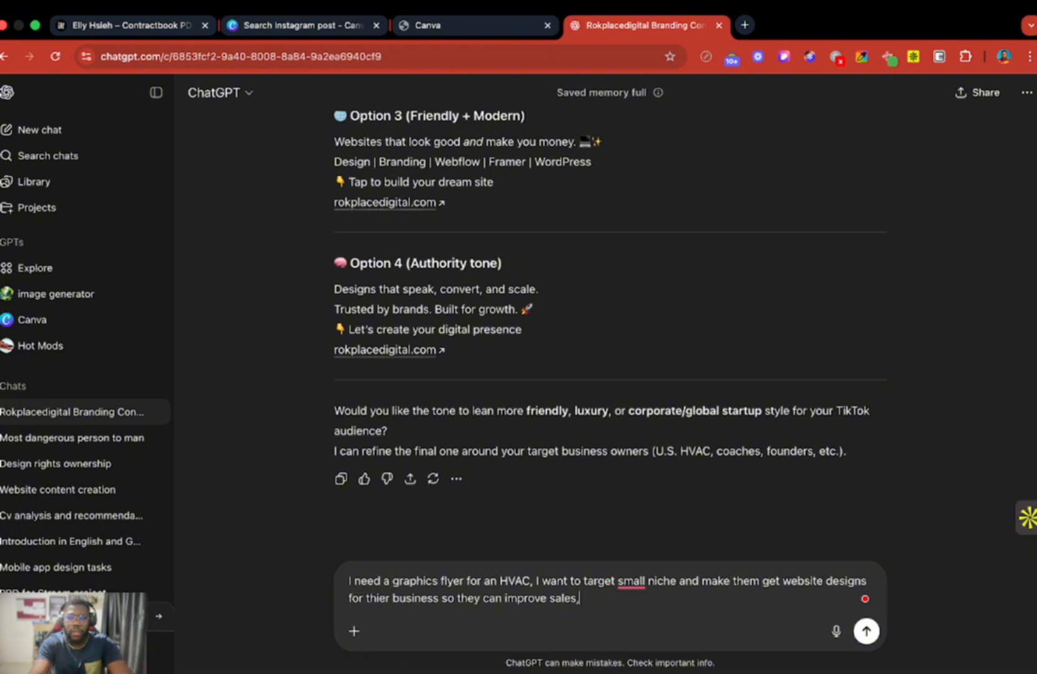
text(give me copy)
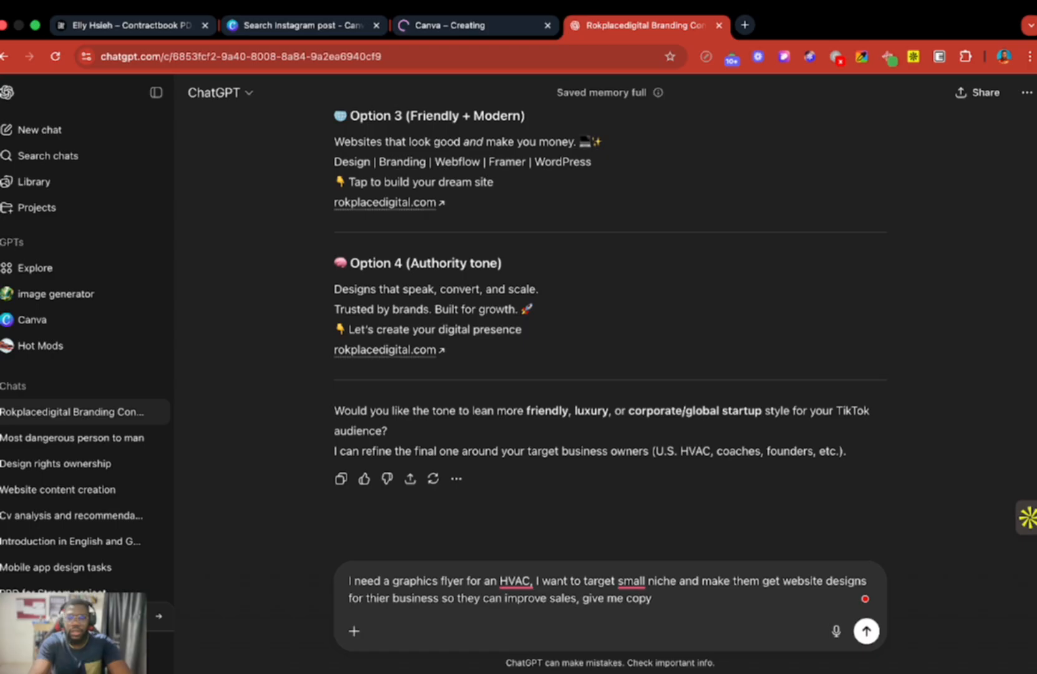
text( for all o)
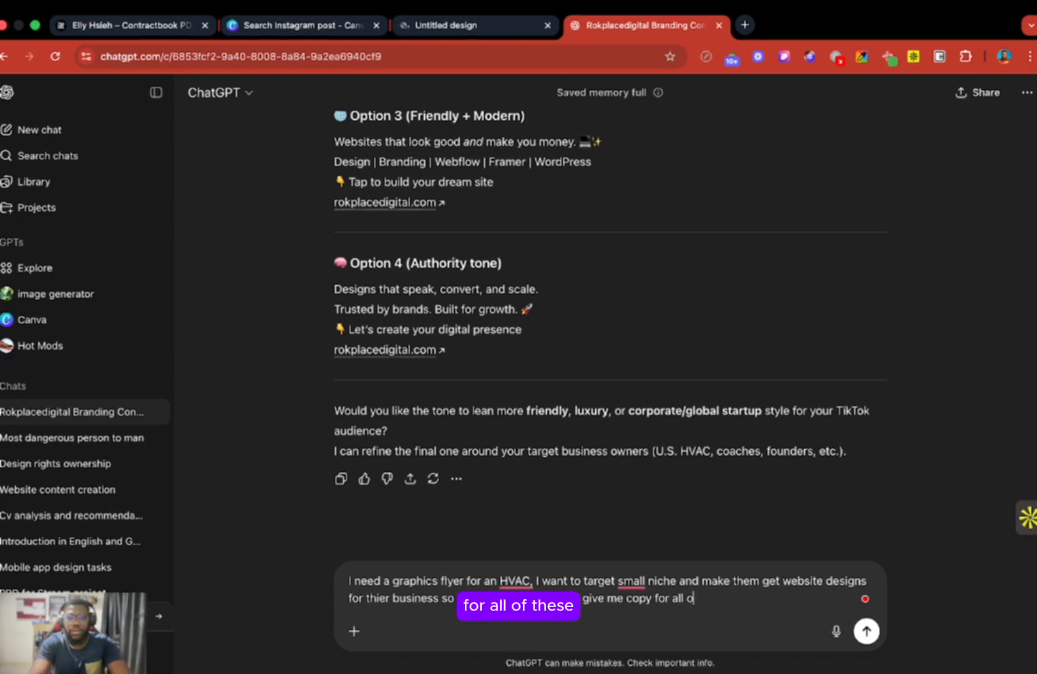
text(f these)
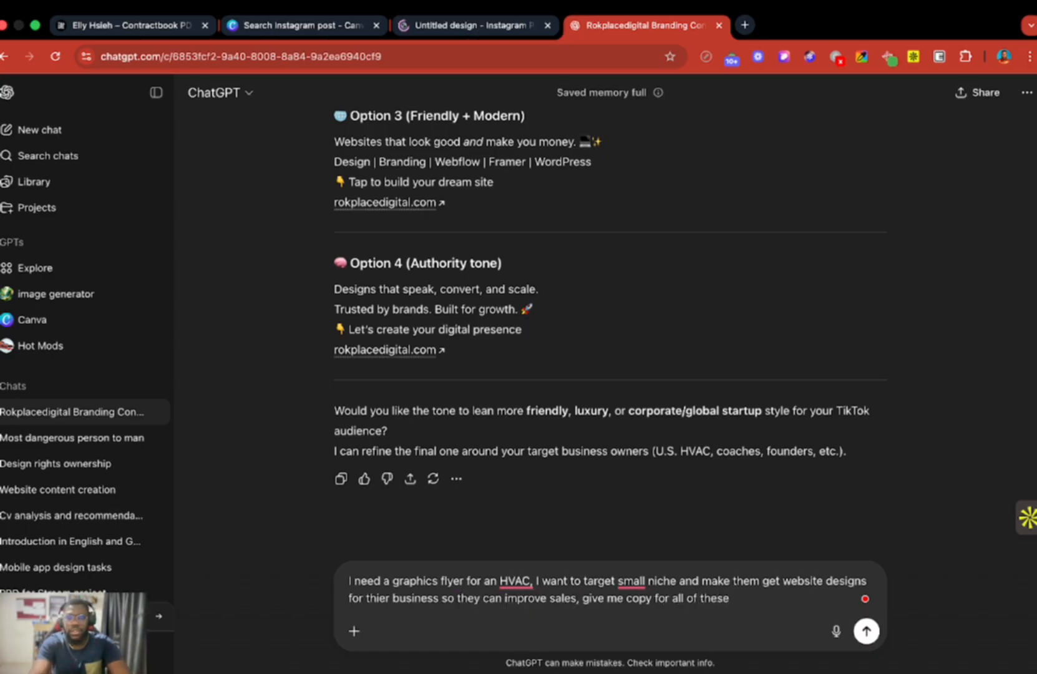
key(BackSpace)
key(BackSpace)
key(BackSpace)
key(BackSpace)
key(BackSpace)
key(BackSpace)
key(BackSpace)
key(BackSpace)
key(BackSpace)
key(BackSpace)
key(BackSpace)
key(BackSpace)
key(BackSpace)
key(BackSpace)
key(BackSpace)
key(BackSpace)
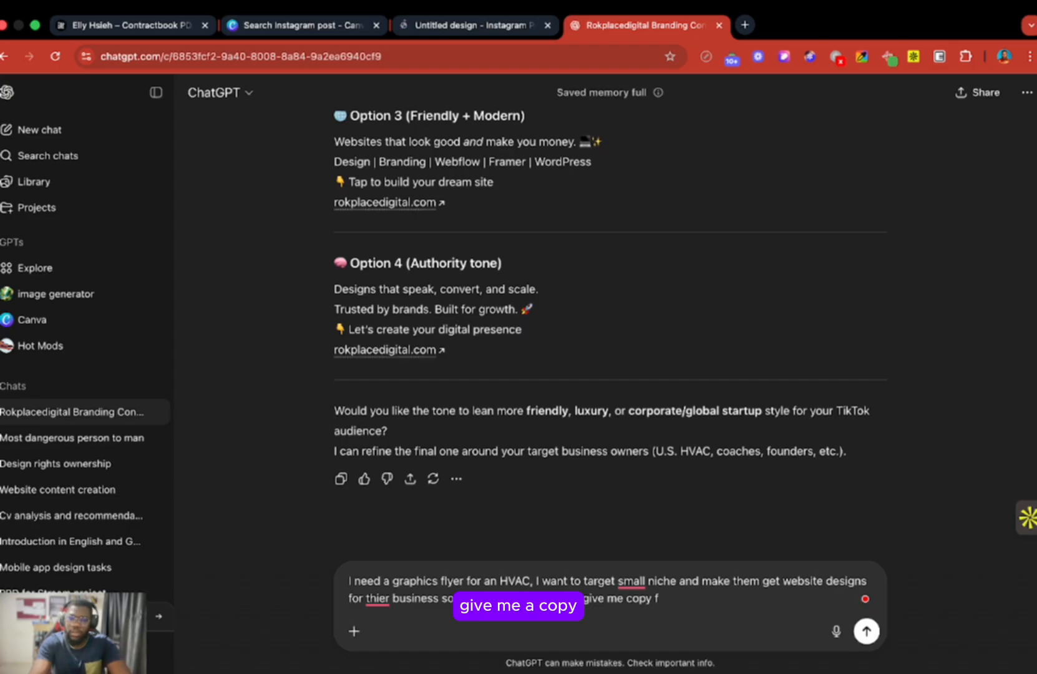
key(BackSpace)
Finish the prompt with "so i can make the flyers" and send it
text(so)
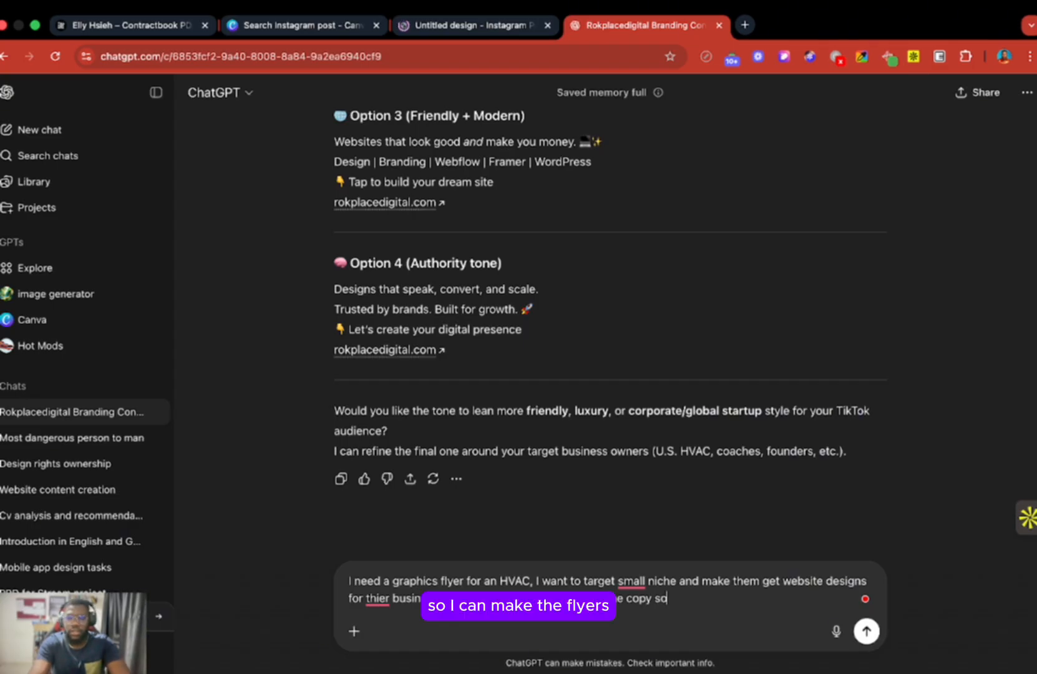
text( i can make )
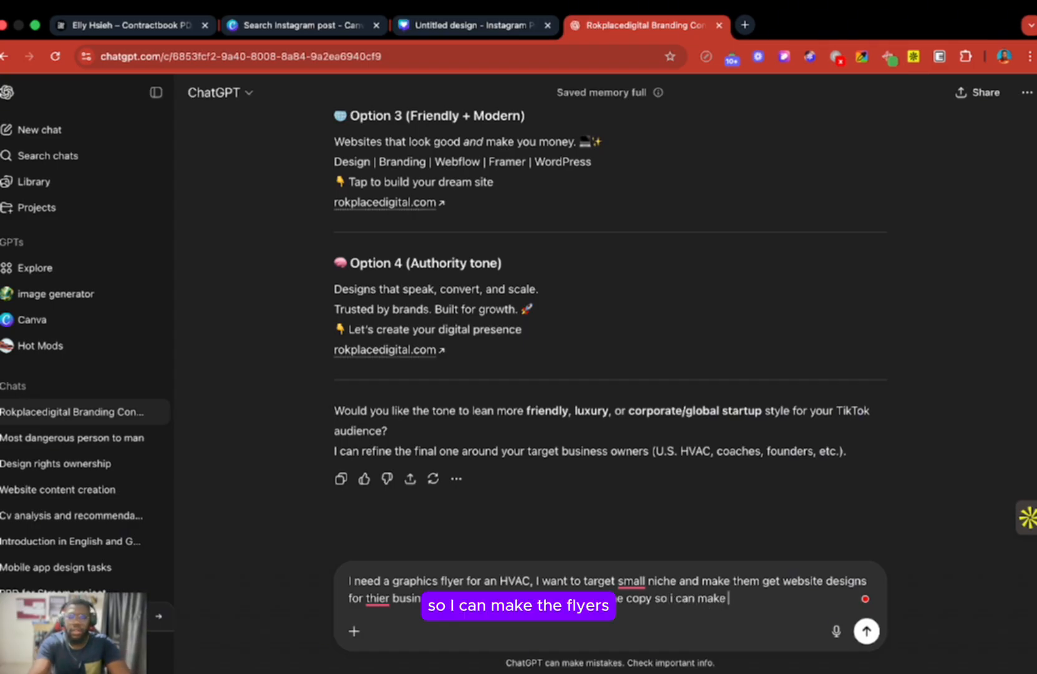
text(the flyers)
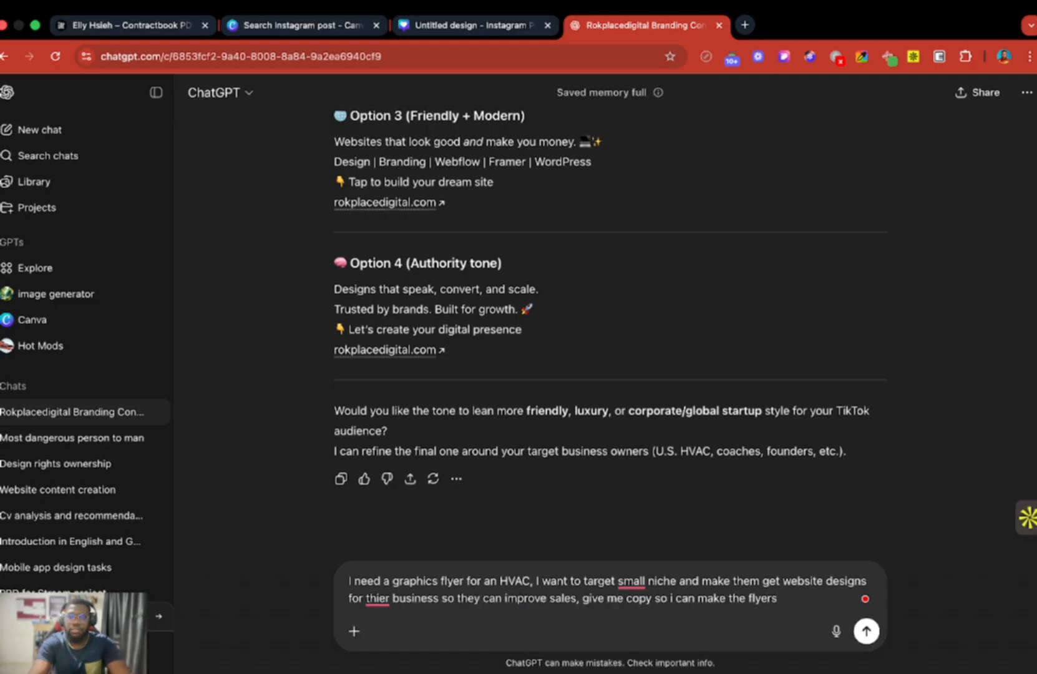
key(Return)
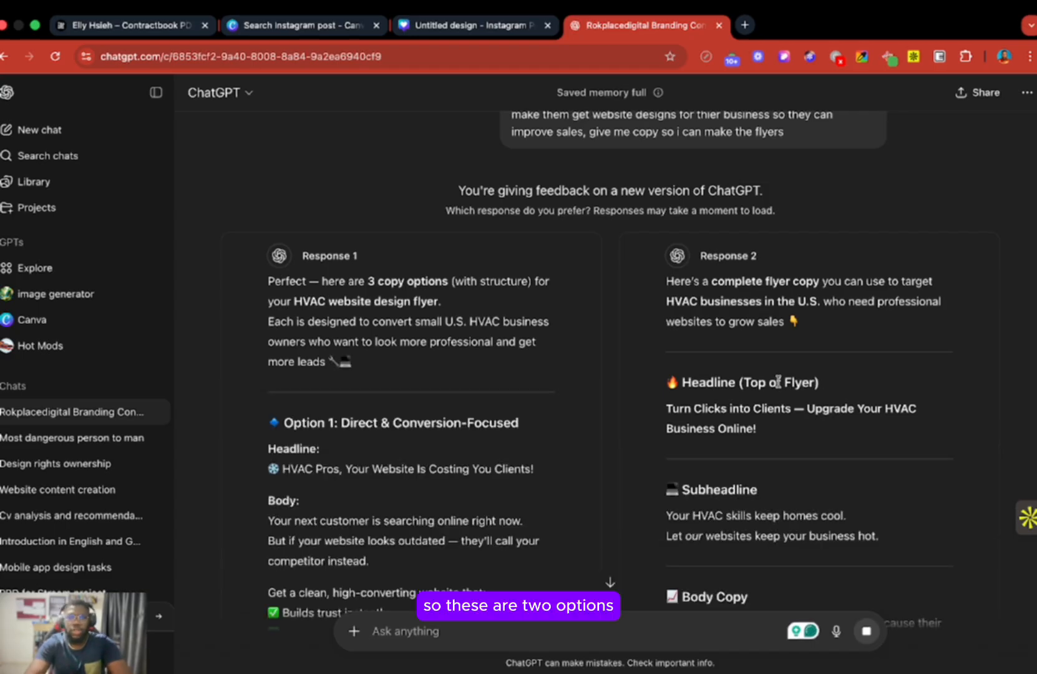
Copy the Option 1 headline "HVAC Pros, Your Website Is Costing You Clients!" and return to the untitled Canva design
scroll(777, 382, down, 4)
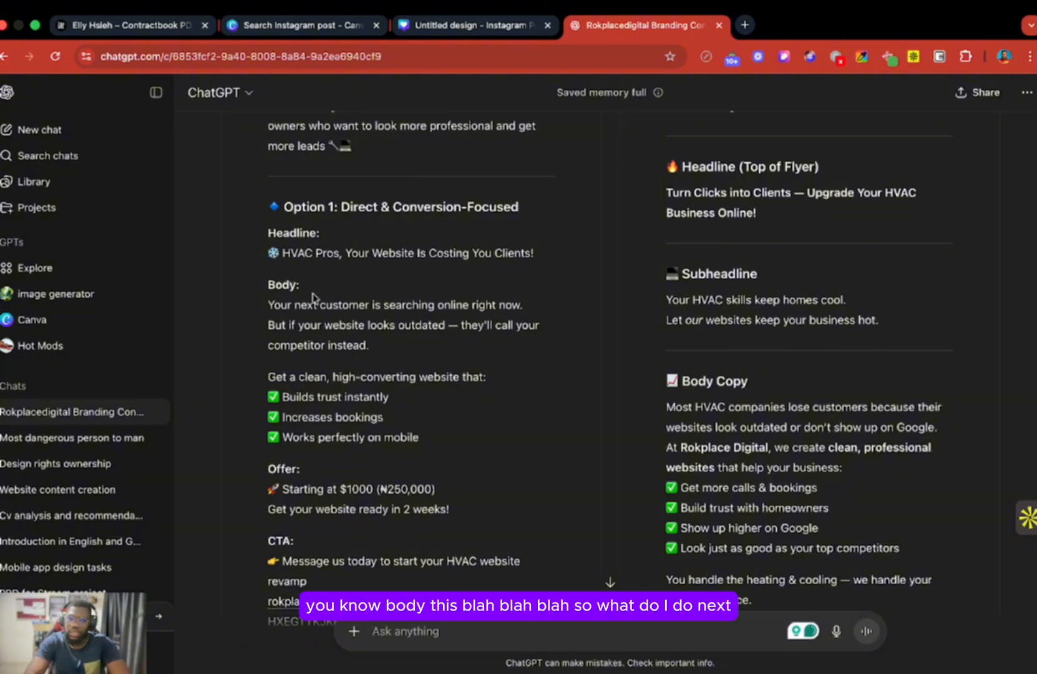
drag(282, 252, 551, 252)
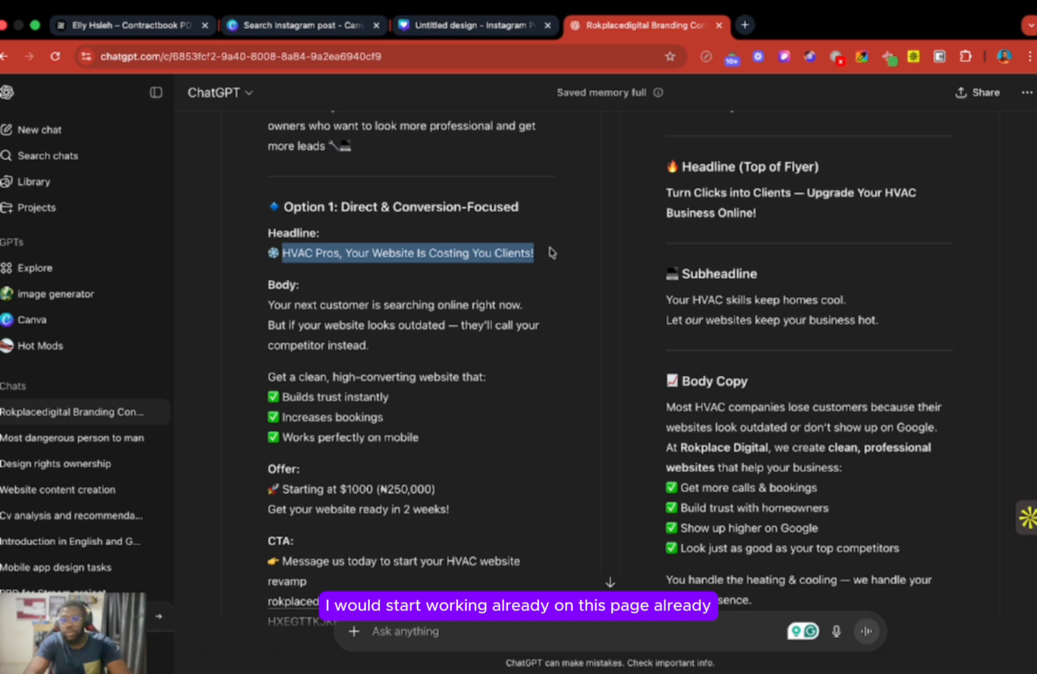
click(455, 29)
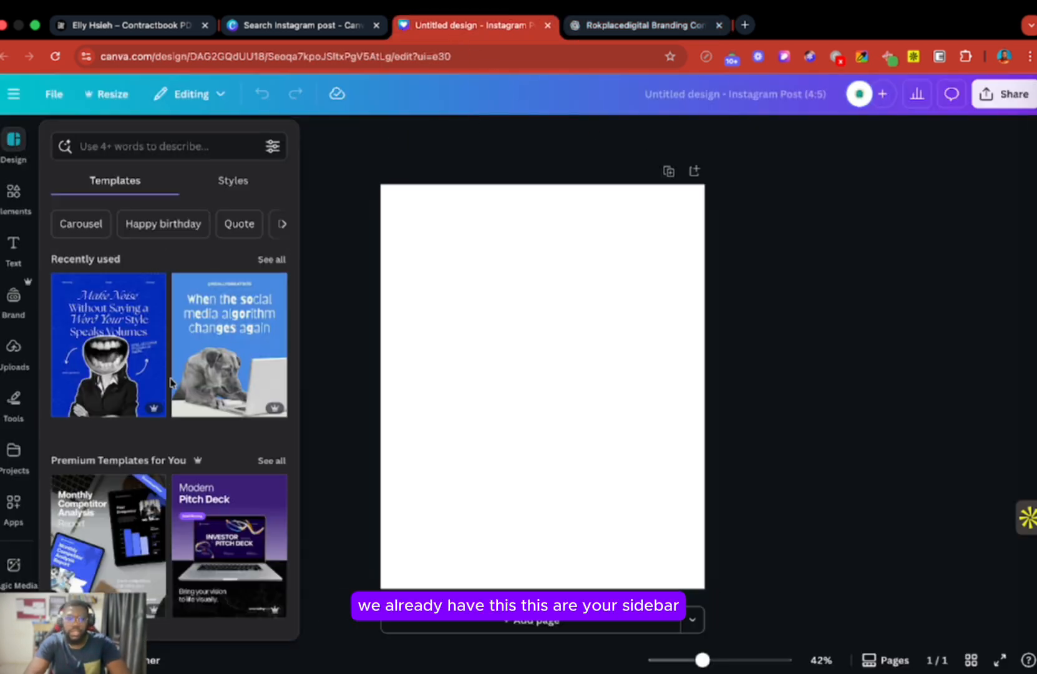
Browse the design templates and apply the "Custom Web Development Services" template to the blank page
scroll(141, 509, down, 2)
scroll(141, 508, down, 7)
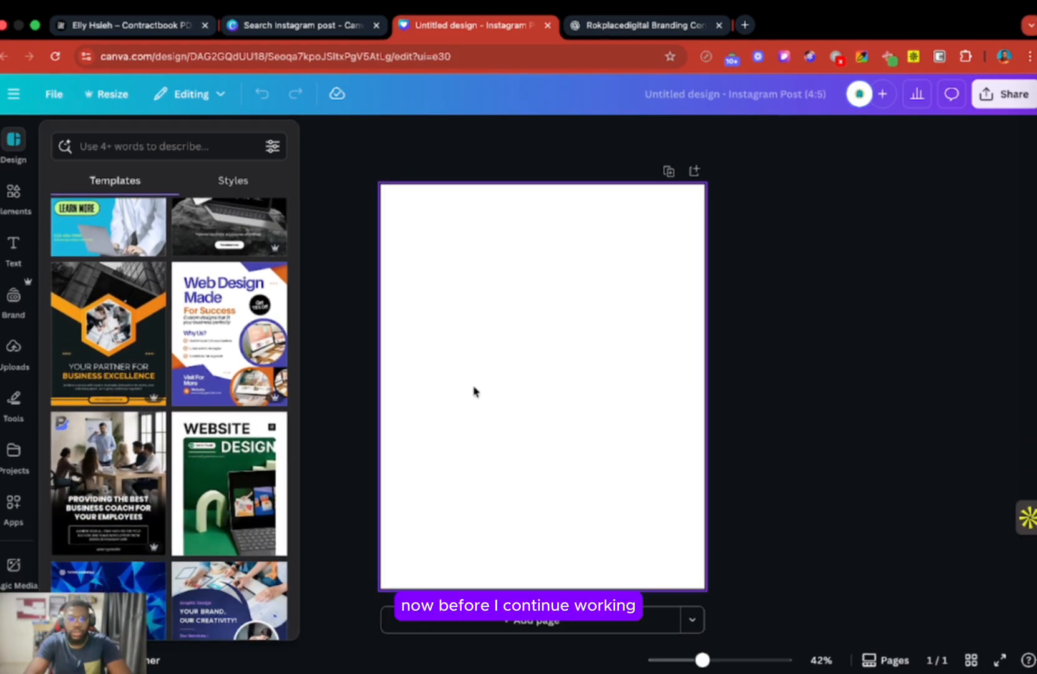
scroll(187, 506, down, 3)
scroll(187, 505, down, 5)
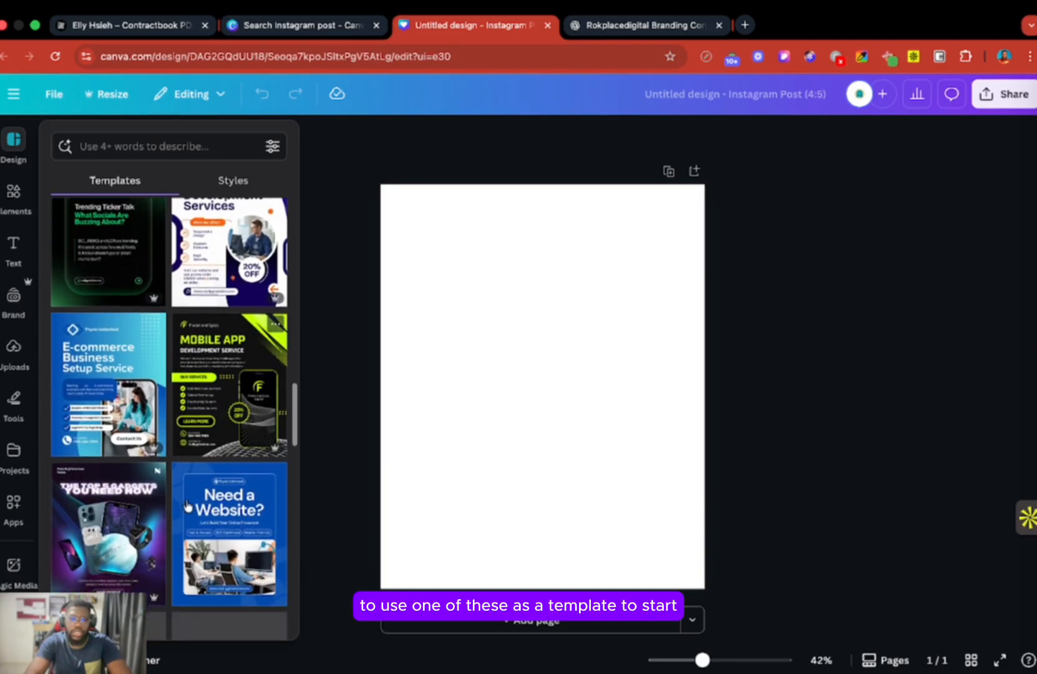
scroll(187, 506, up, 1)
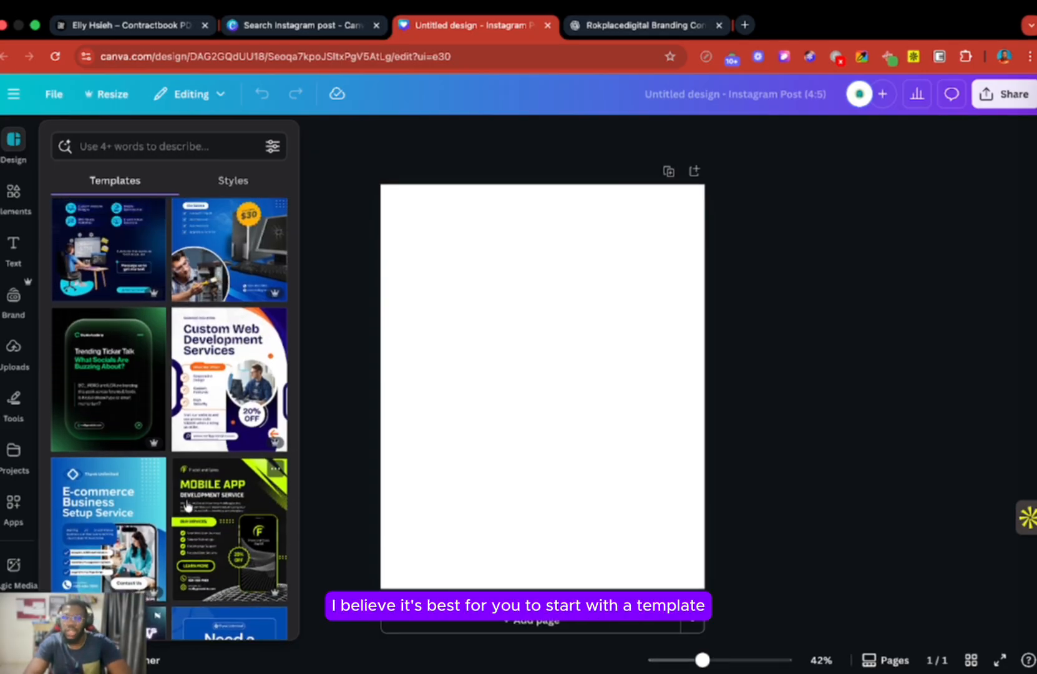
click(215, 392)
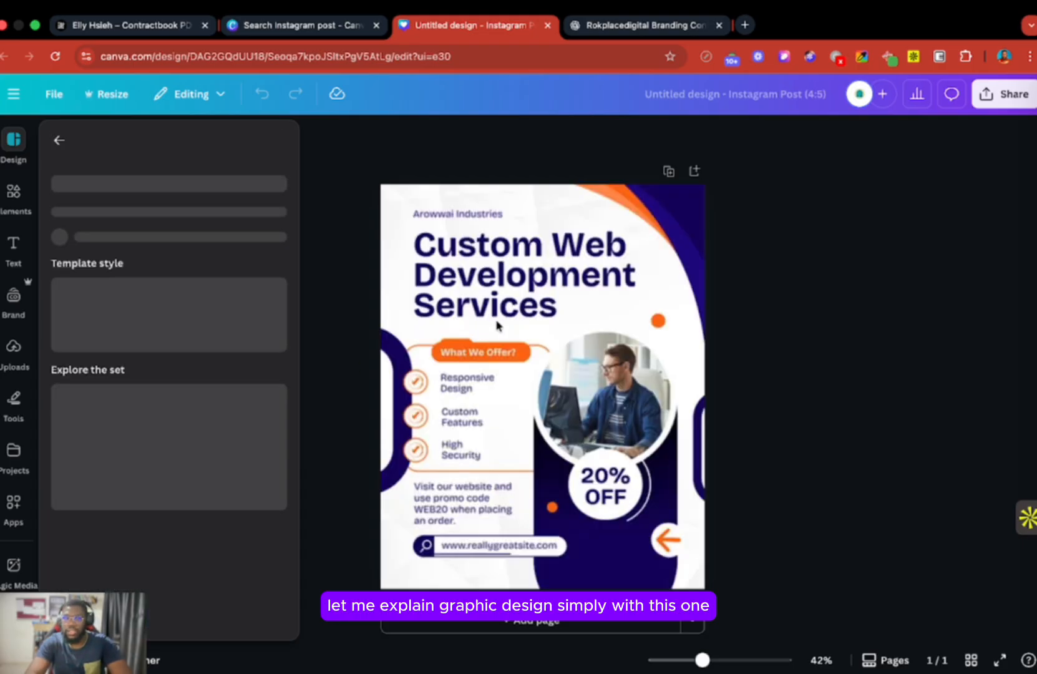
click(740, 307)
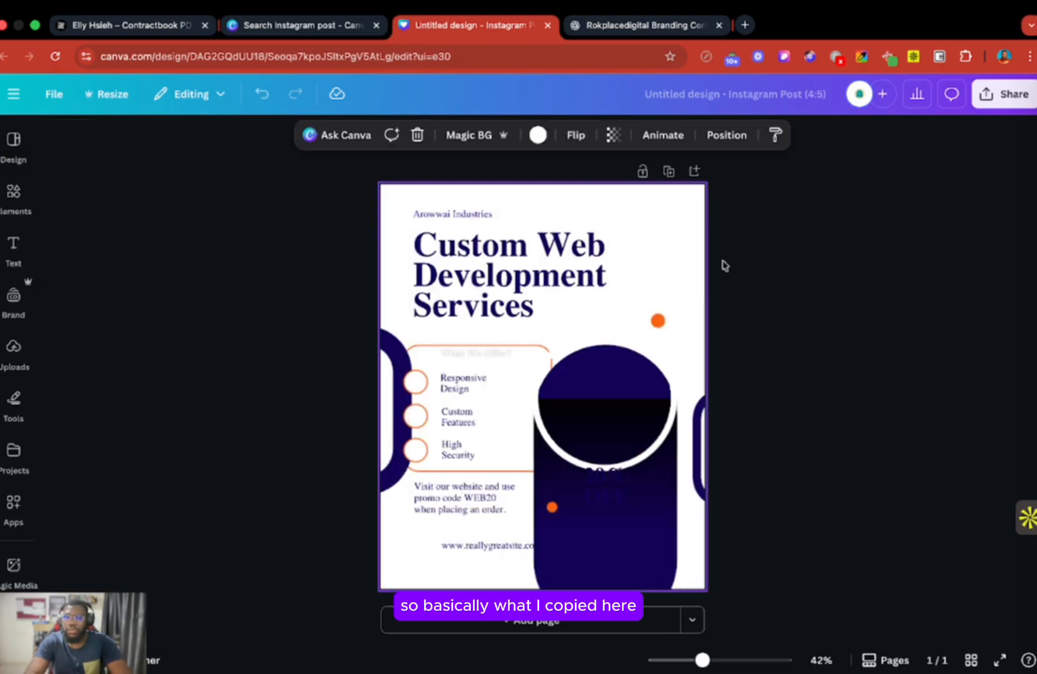
Check the Option 1 flyer copy in ChatGPT, then return to the Canva design and select its main heading
click(614, 26)
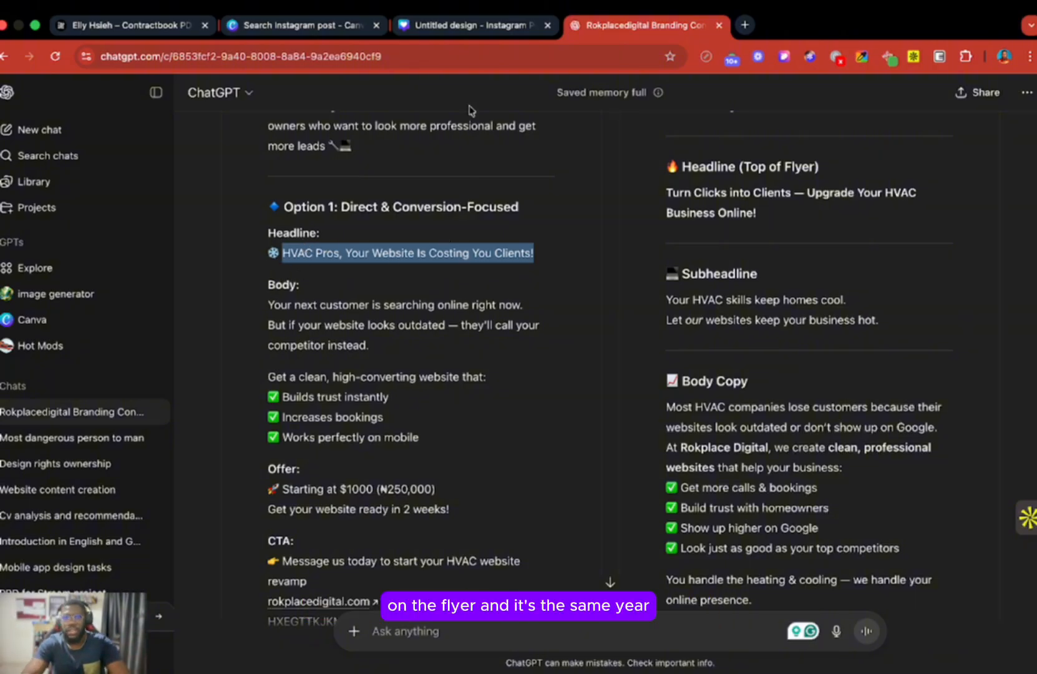
click(461, 28)
click(490, 257)
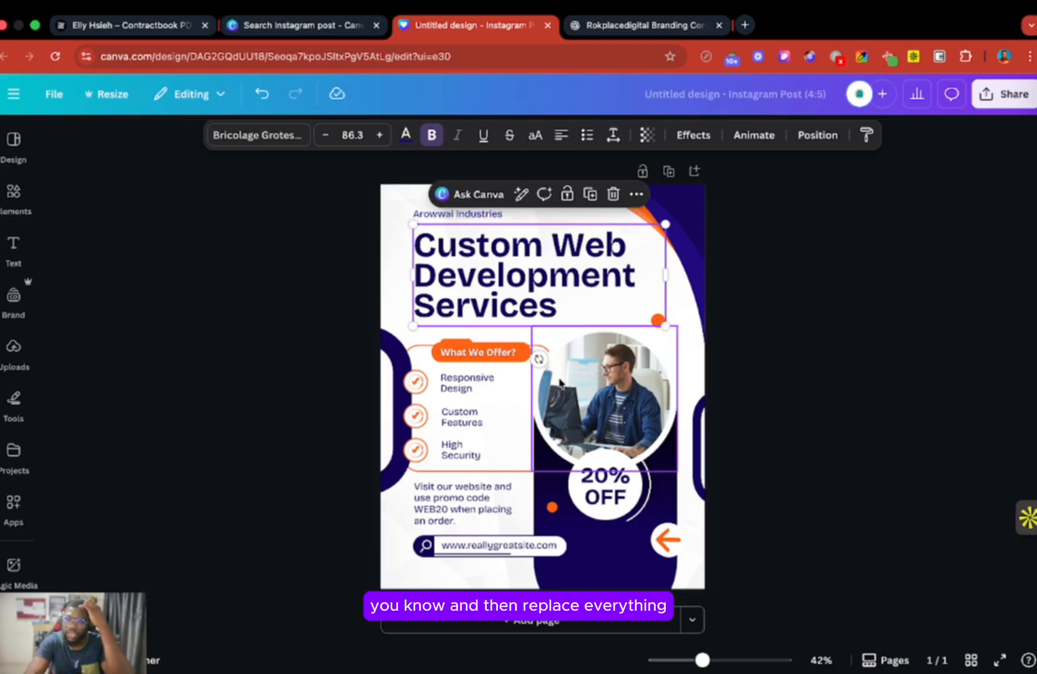
Open the Pinterest business hub at pinterest.com/business/hub/ in a new browser tab
click(744, 25)
text(pinterest.com/business/hub/)
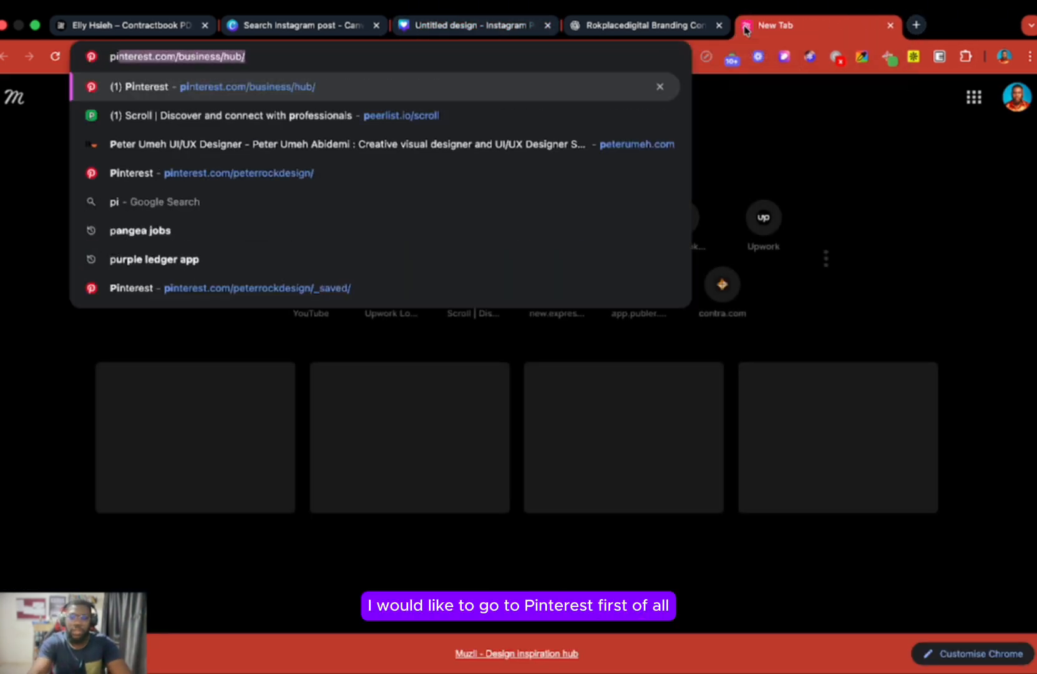
key(Return)
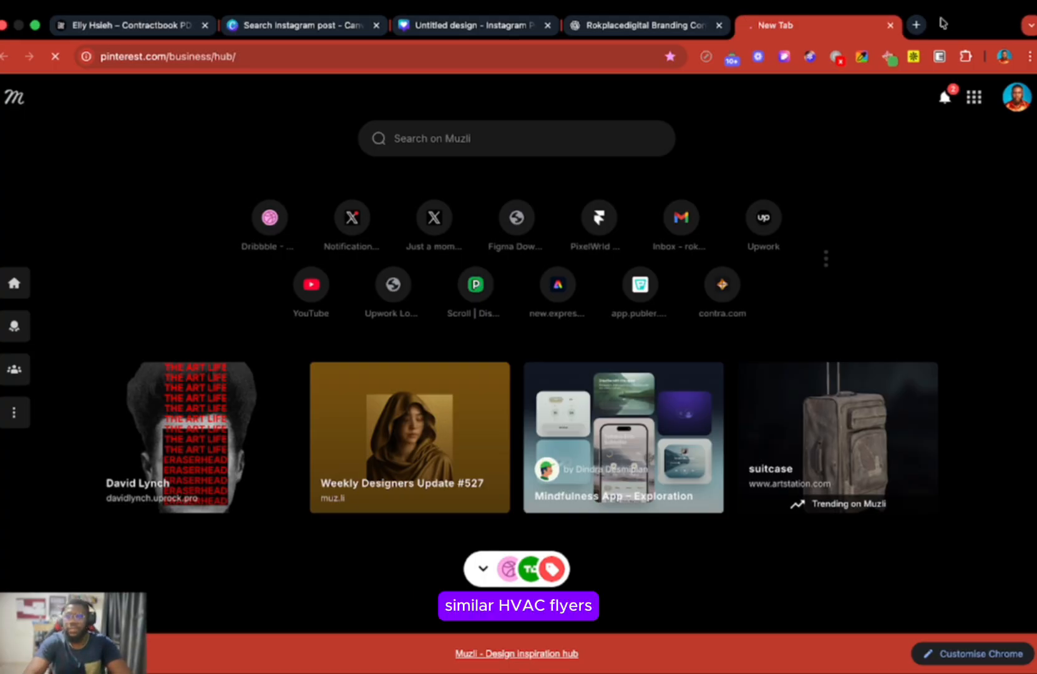
Search Google for "HVAC flyers" in another new browser tab
click(917, 25)
text(H)
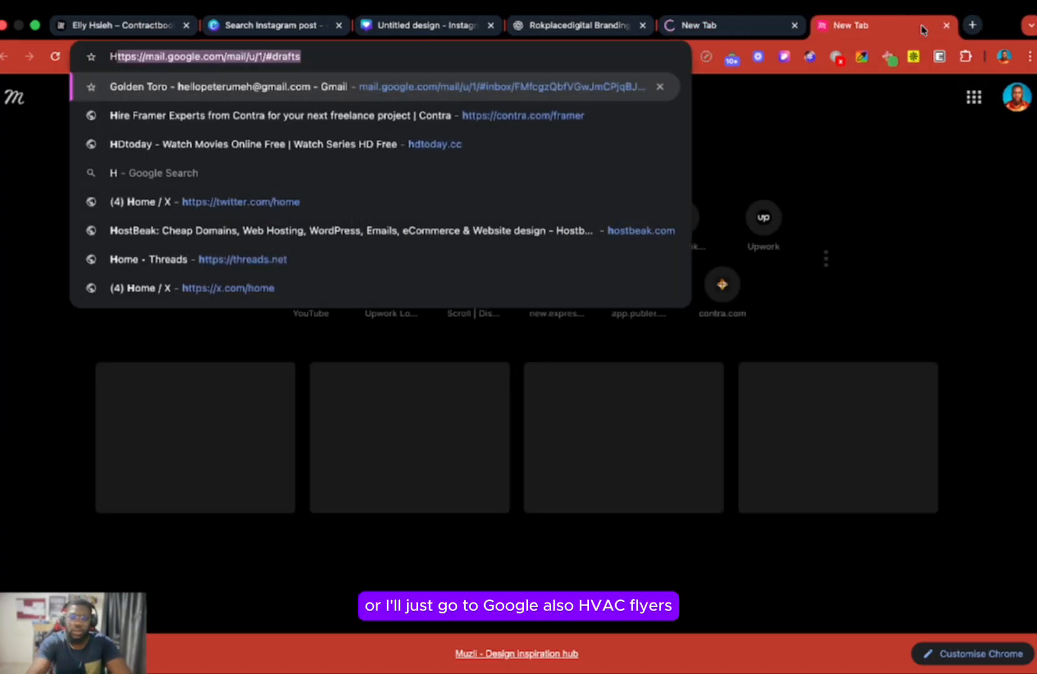
text(VAC flye)
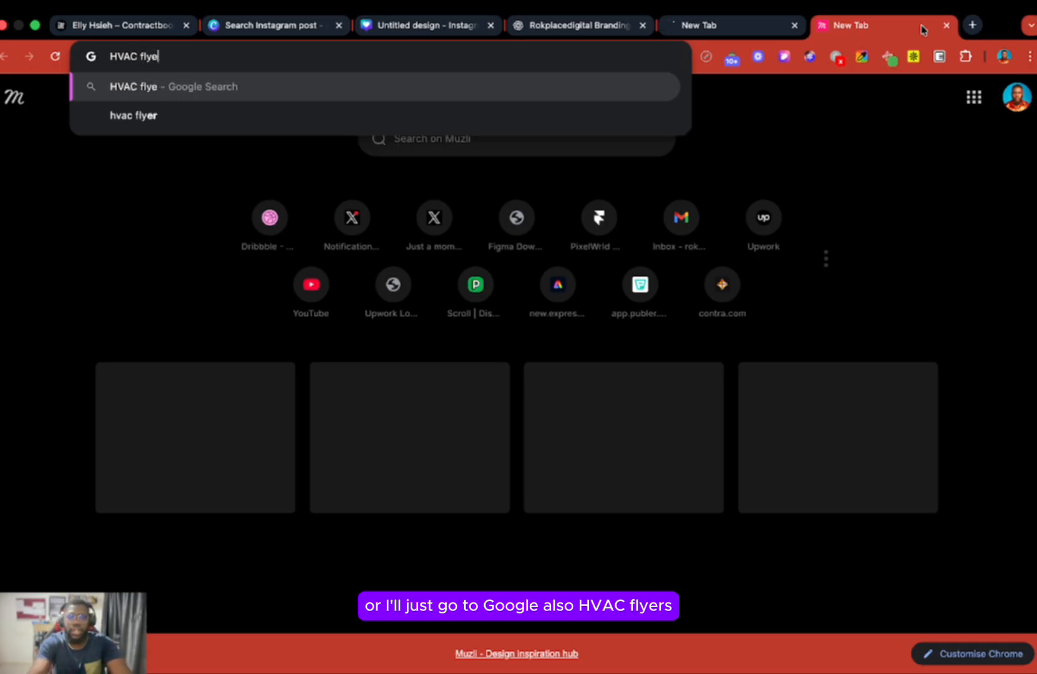
text(rs)
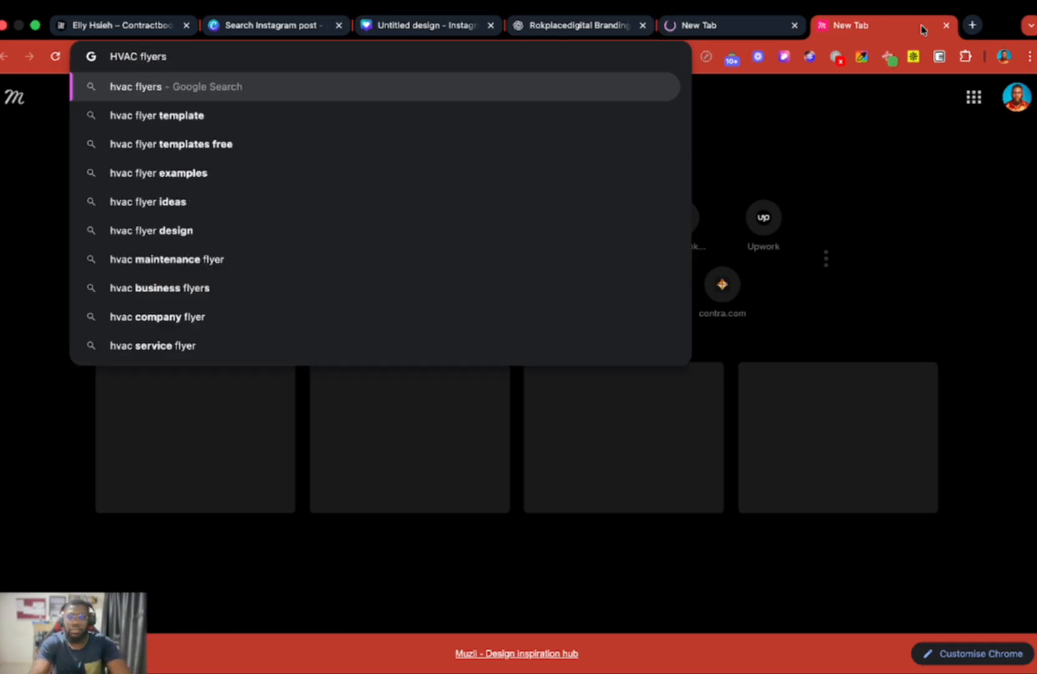
key(Return)
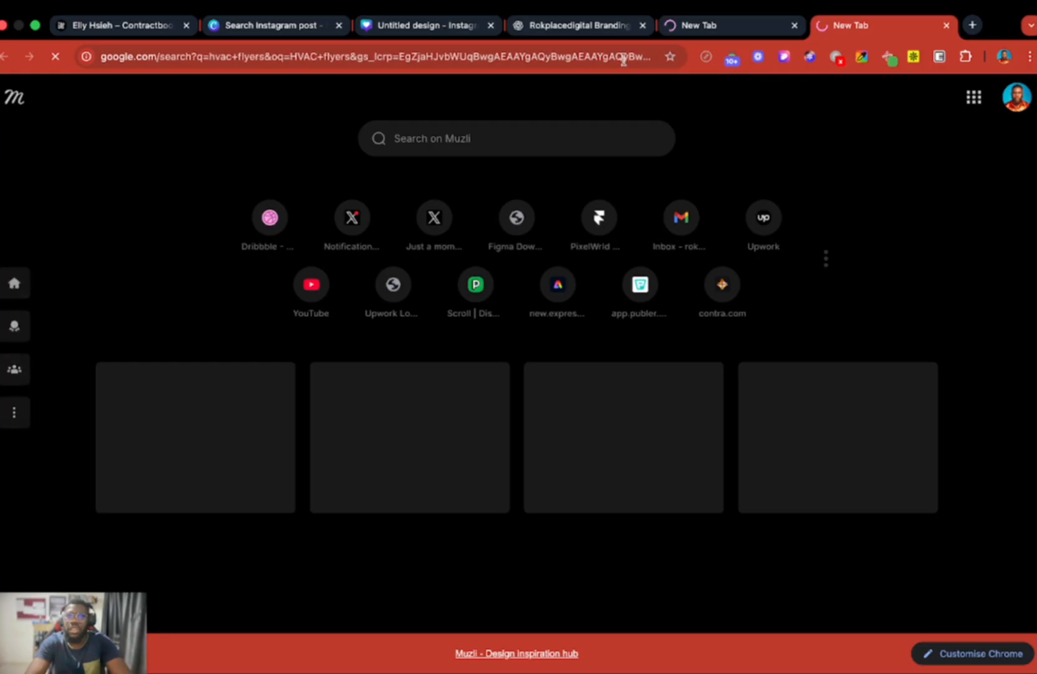
Review the Canva template's text elements, then preview the MyCreativeShop HVAC flyer from the Google image results
click(437, 25)
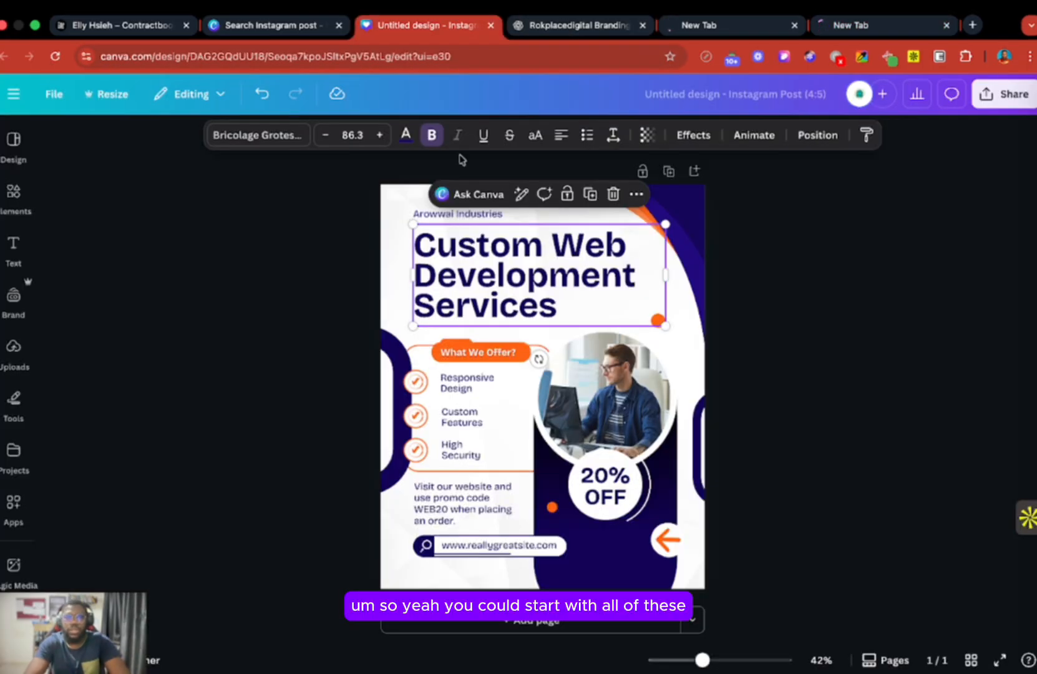
click(464, 427)
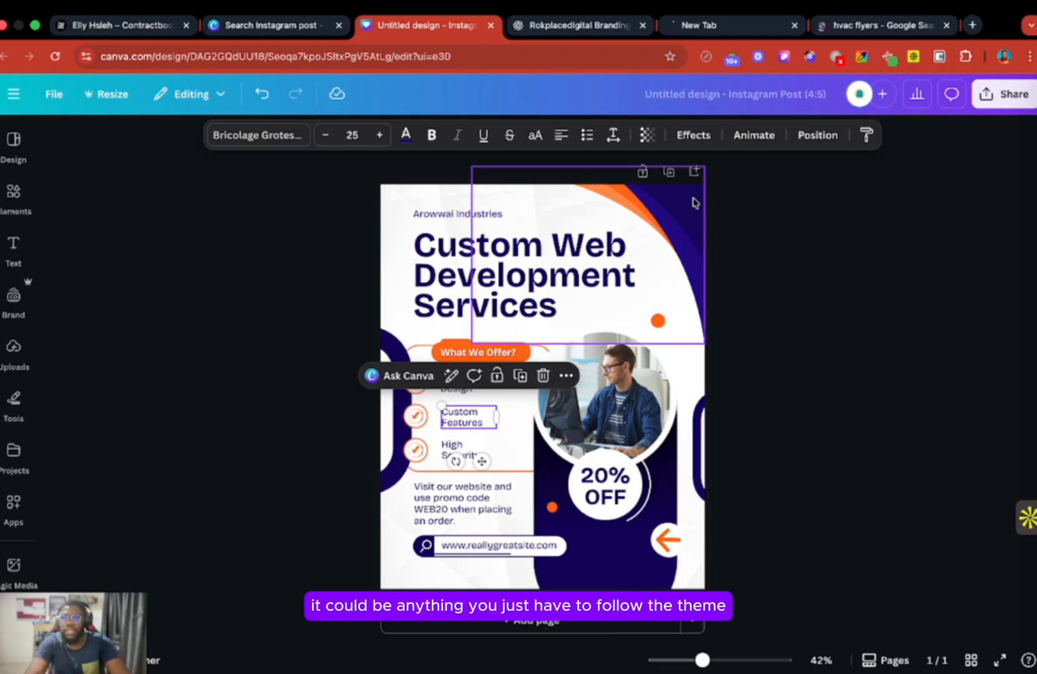
click(704, 23)
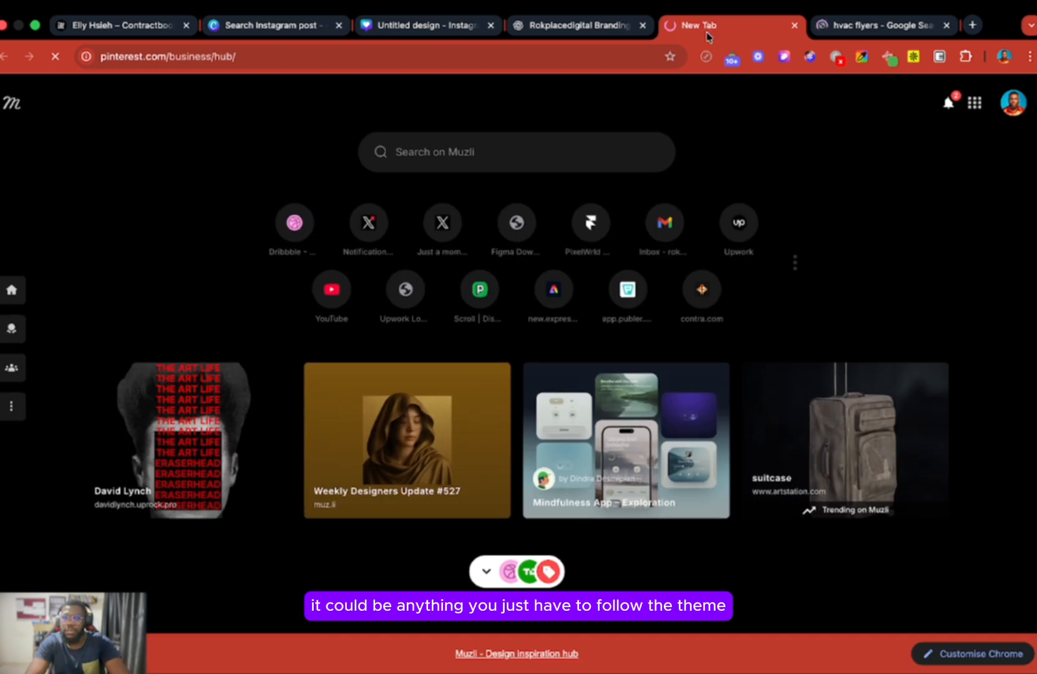
click(861, 25)
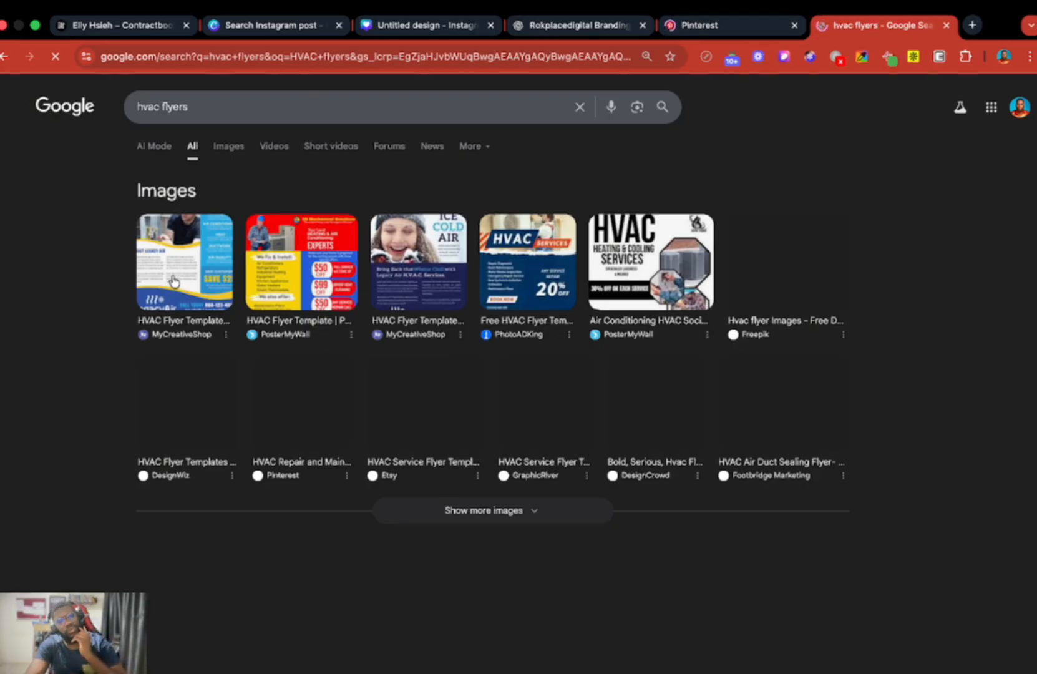
click(212, 285)
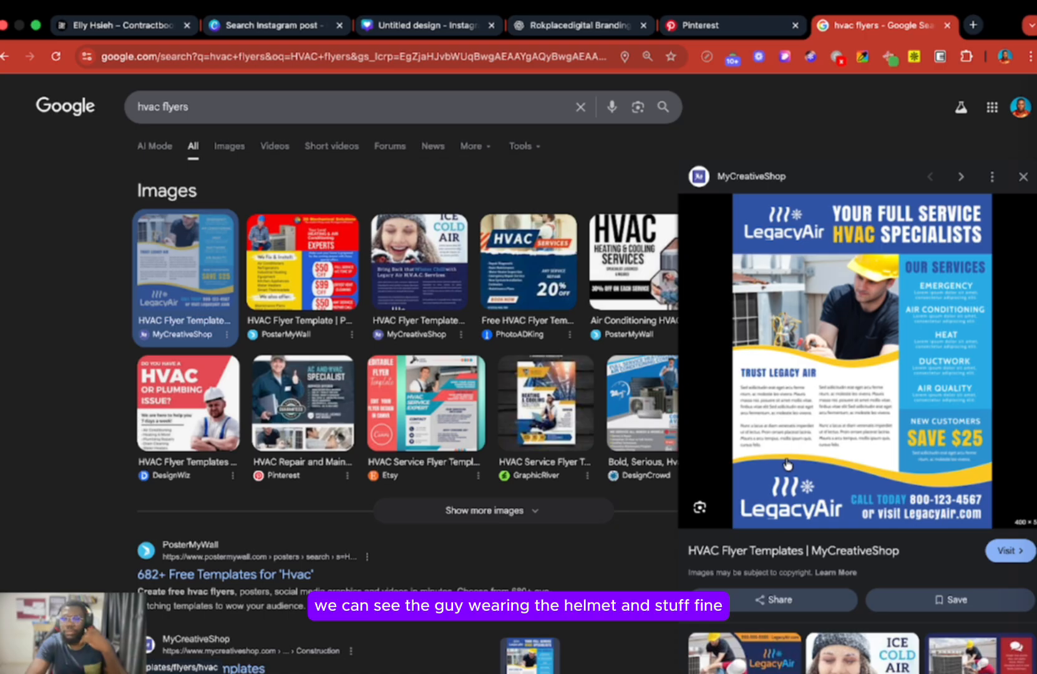
Open the Unsplash website in a new browser tab
click(972, 25)
text(up)
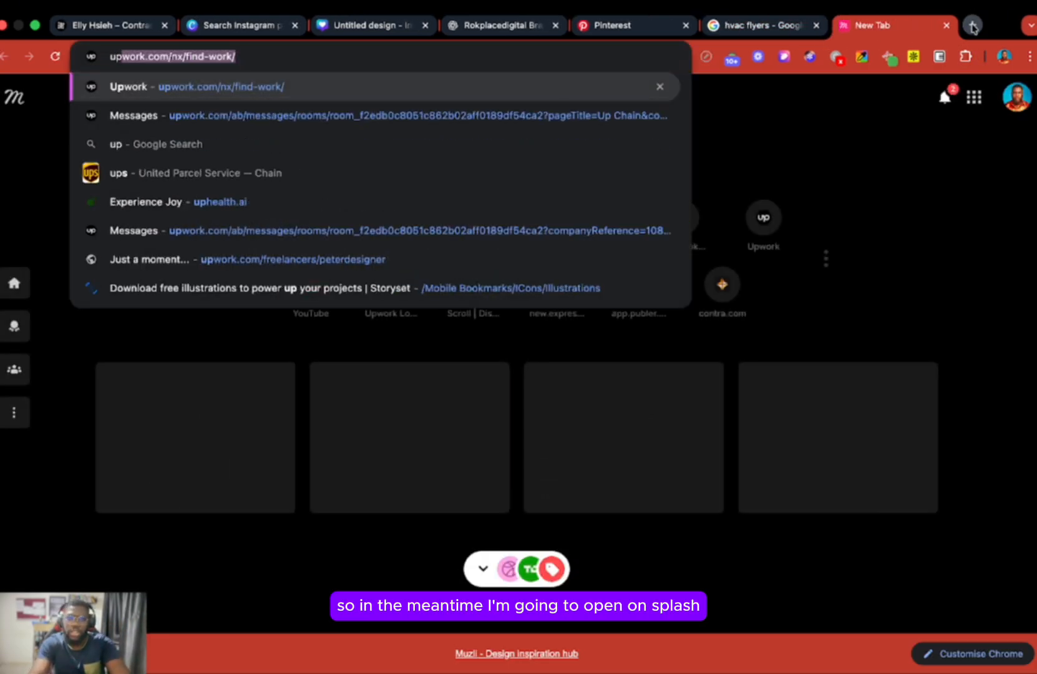
key(BackSpace)
key(BackSpace)
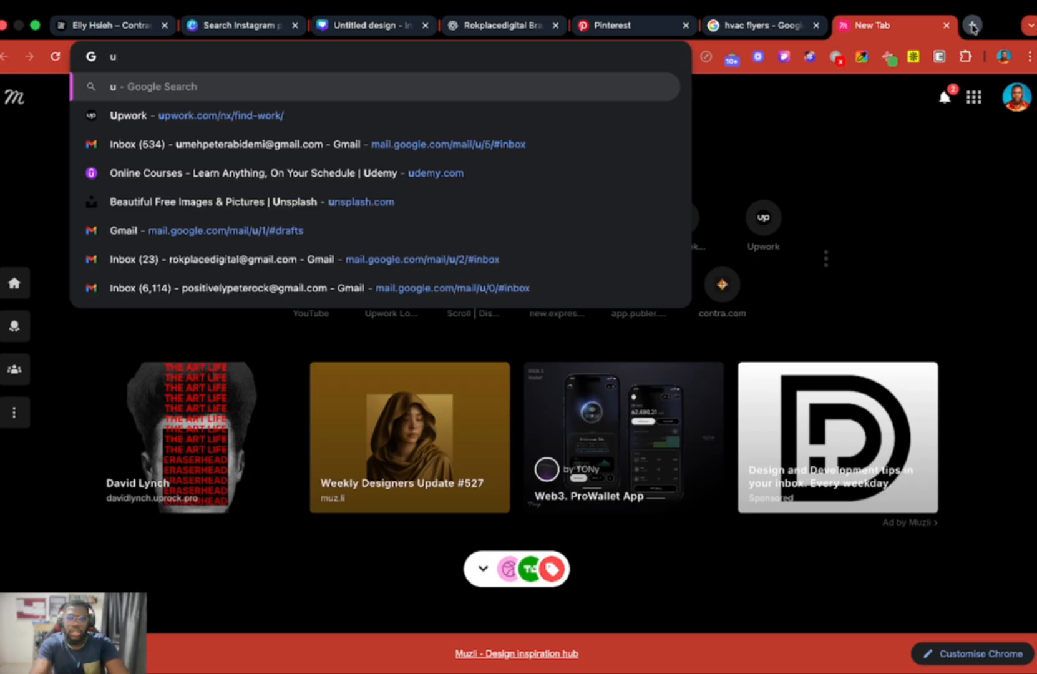
text(nsp)
key(Return)
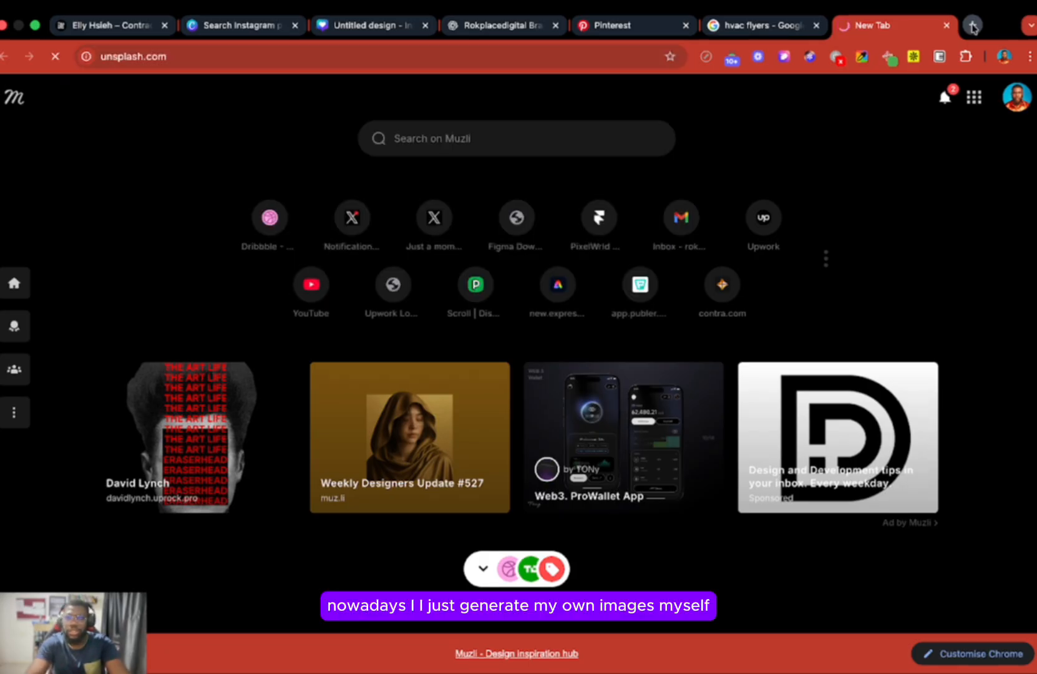
Switch to Pinterest and search its pins for "HVAC flyer"
click(630, 28)
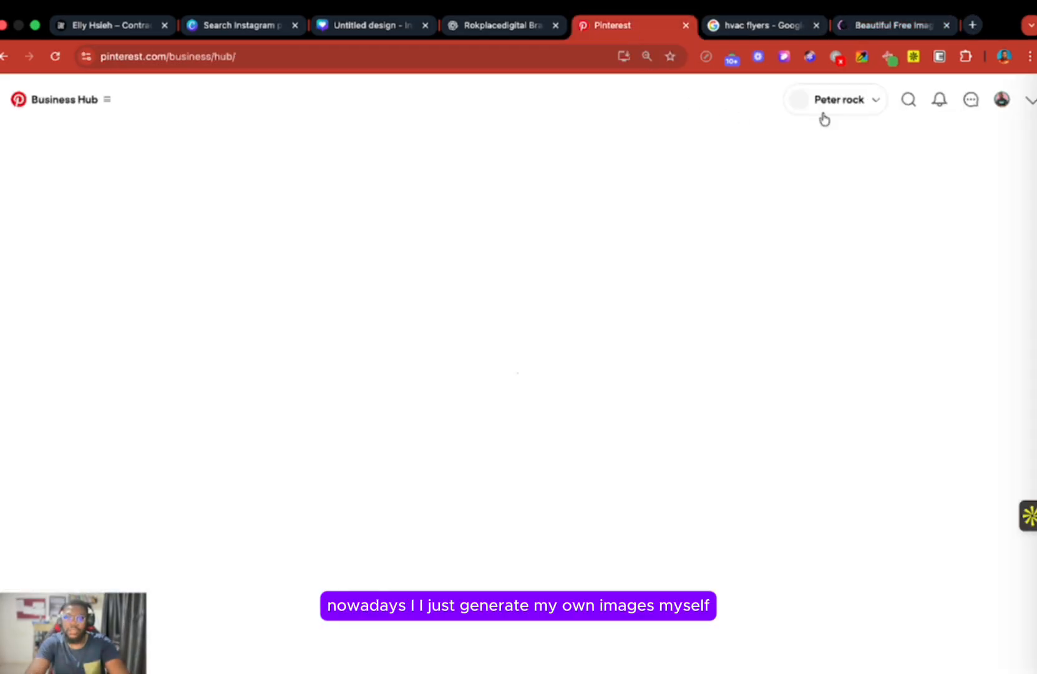
click(902, 105)
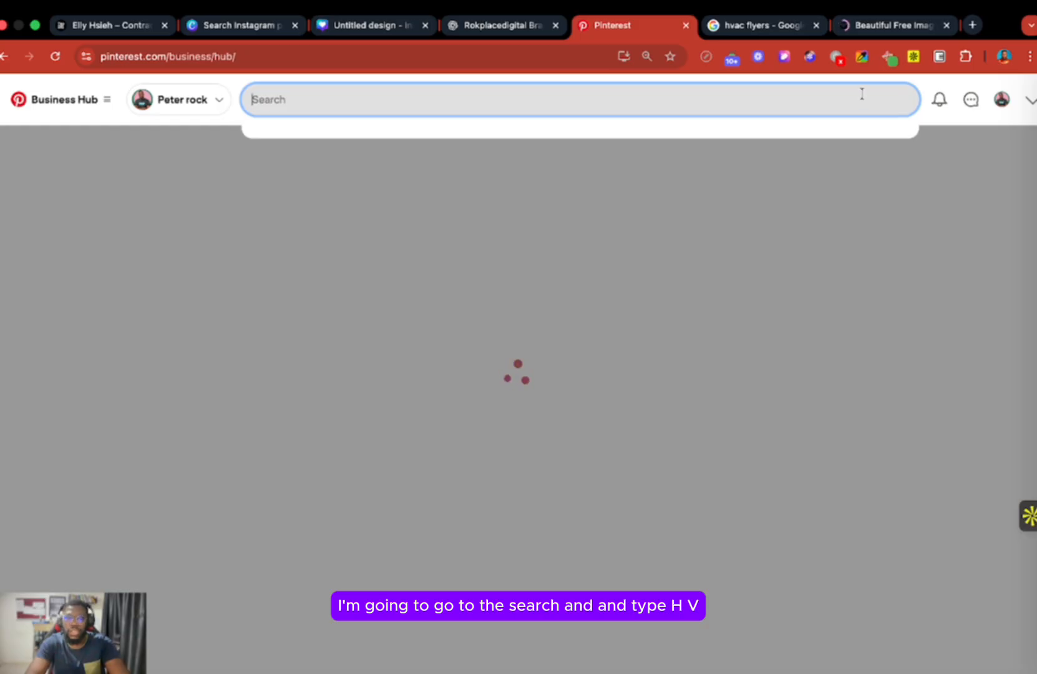
text(f)
key(BackSpace)
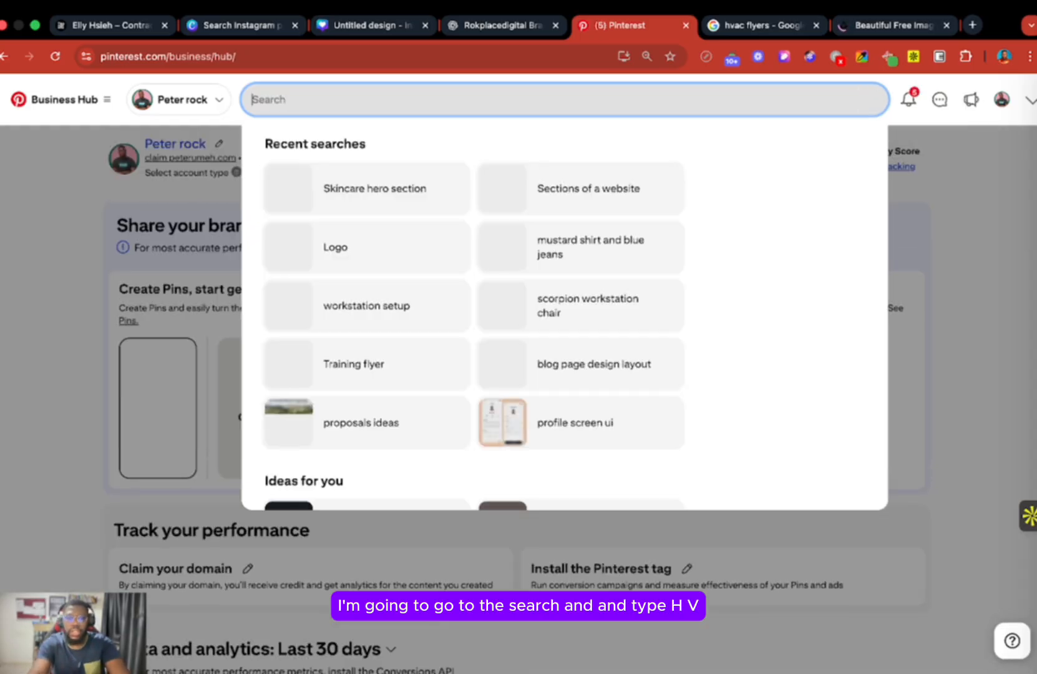
text(HVAC flyer)
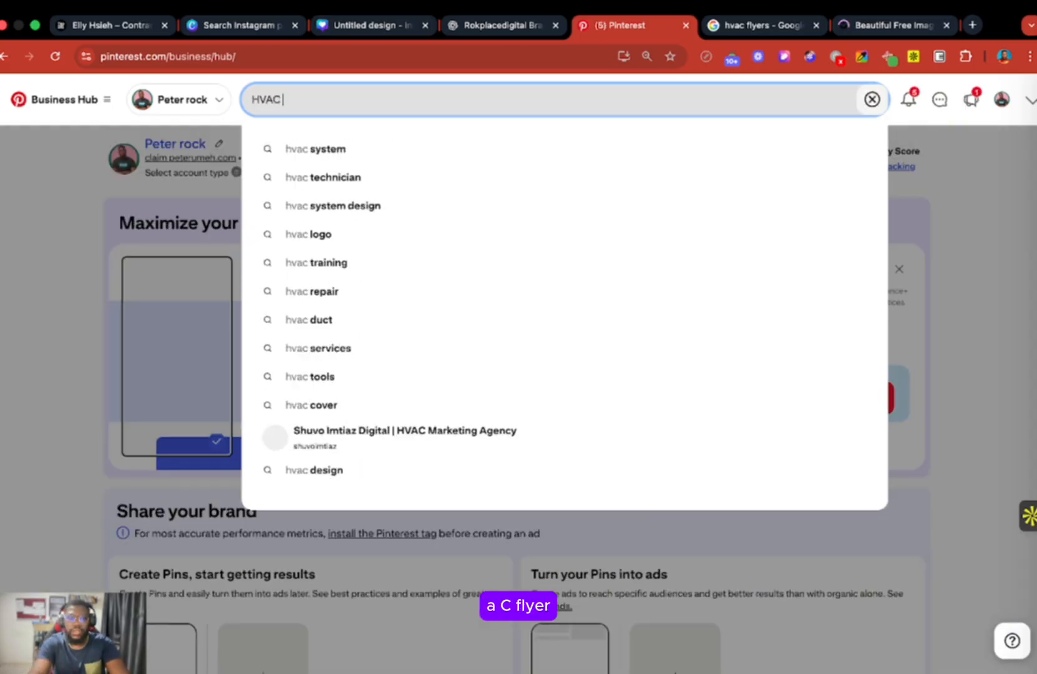
key(Return)
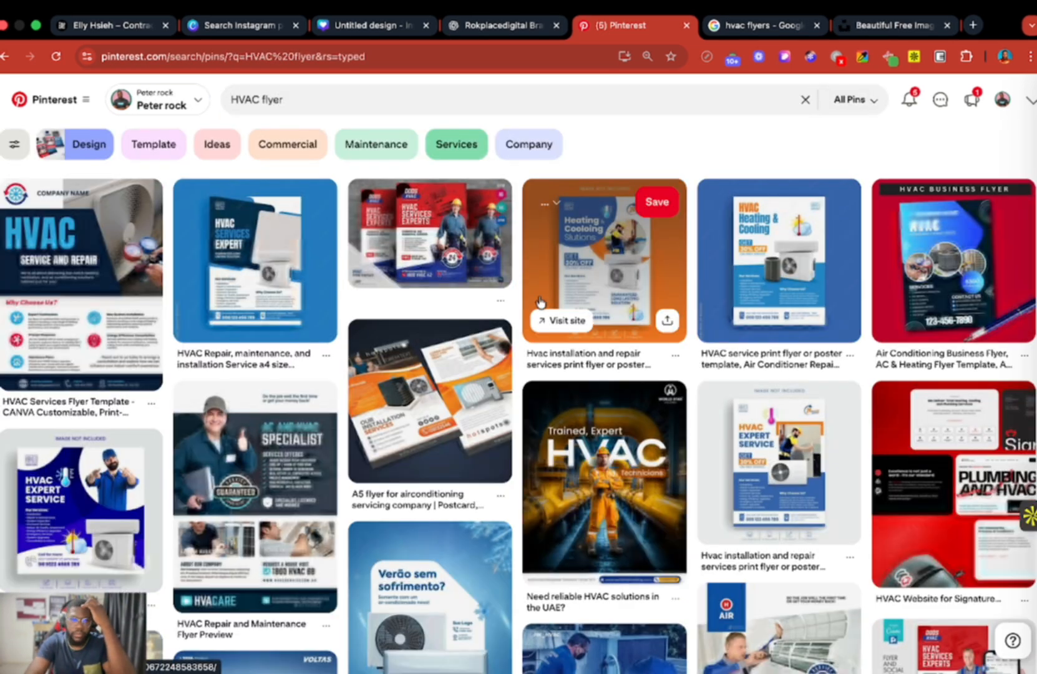
Browse the Pinterest flyer results for style references and open the "AC HVAC Experts" flyer pin
scroll(427, 454, down, 1)
scroll(427, 454, down, 2)
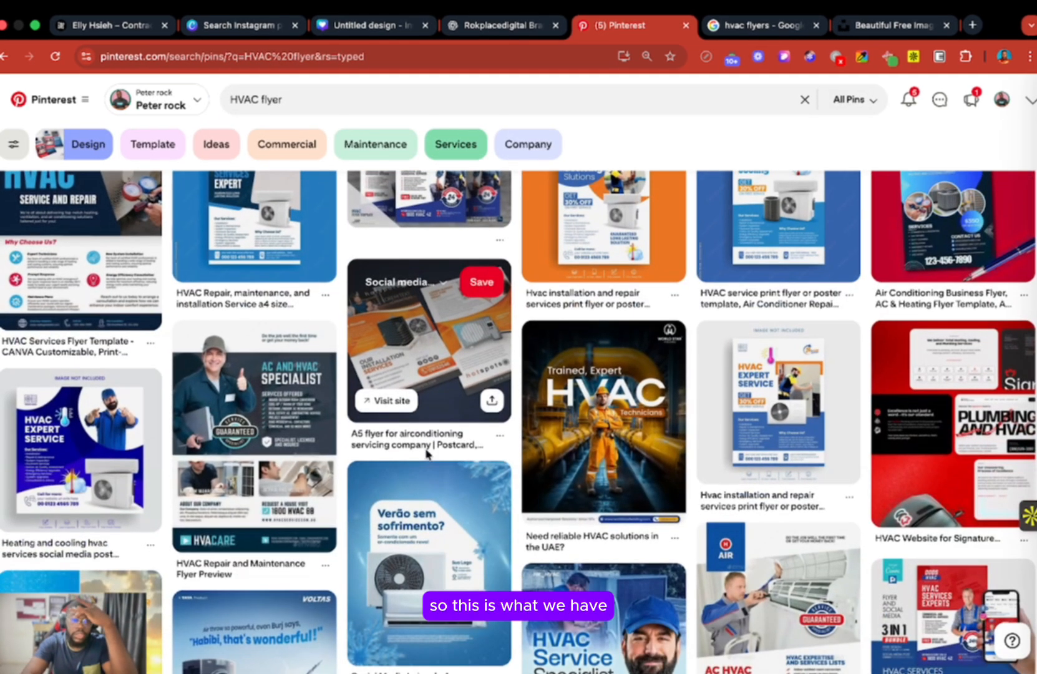
scroll(427, 452, down, 5)
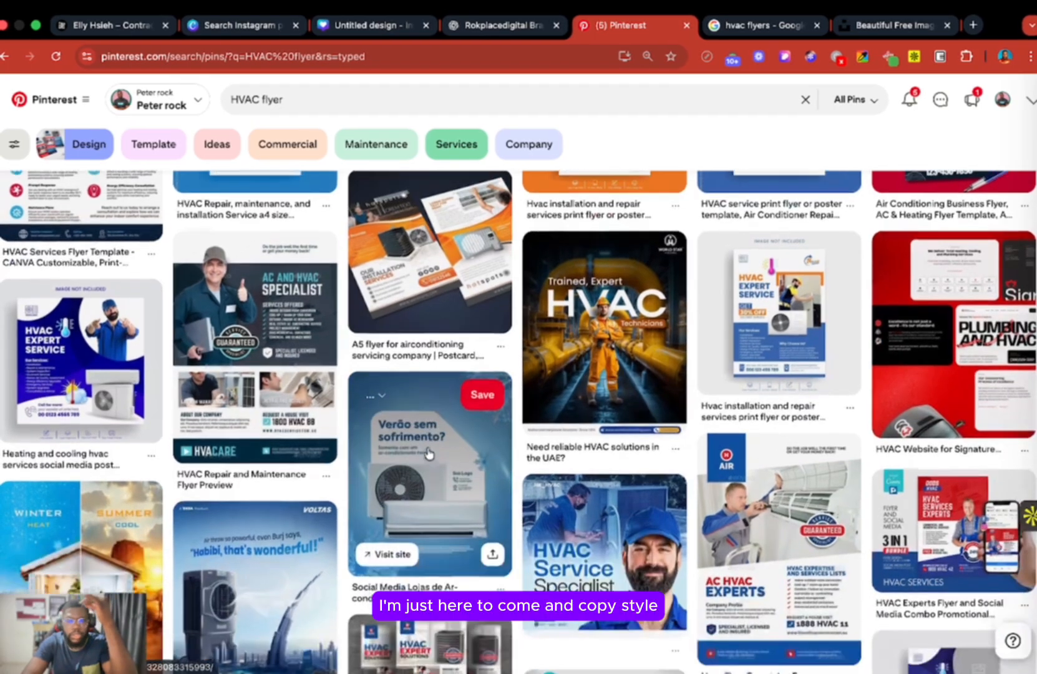
scroll(427, 450, down, 2)
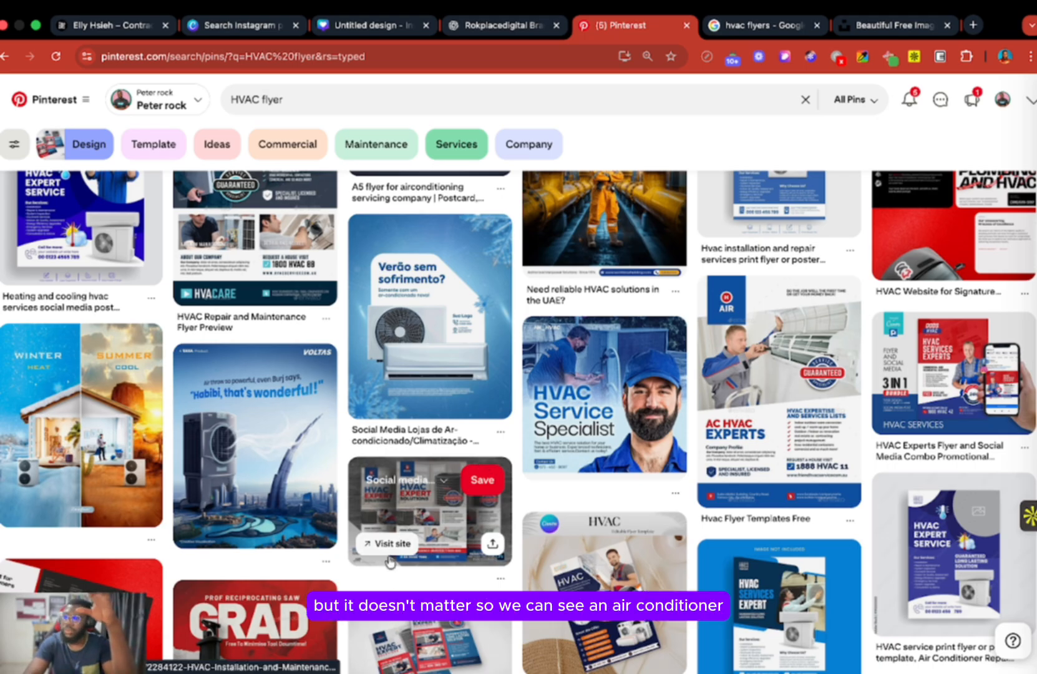
click(791, 359)
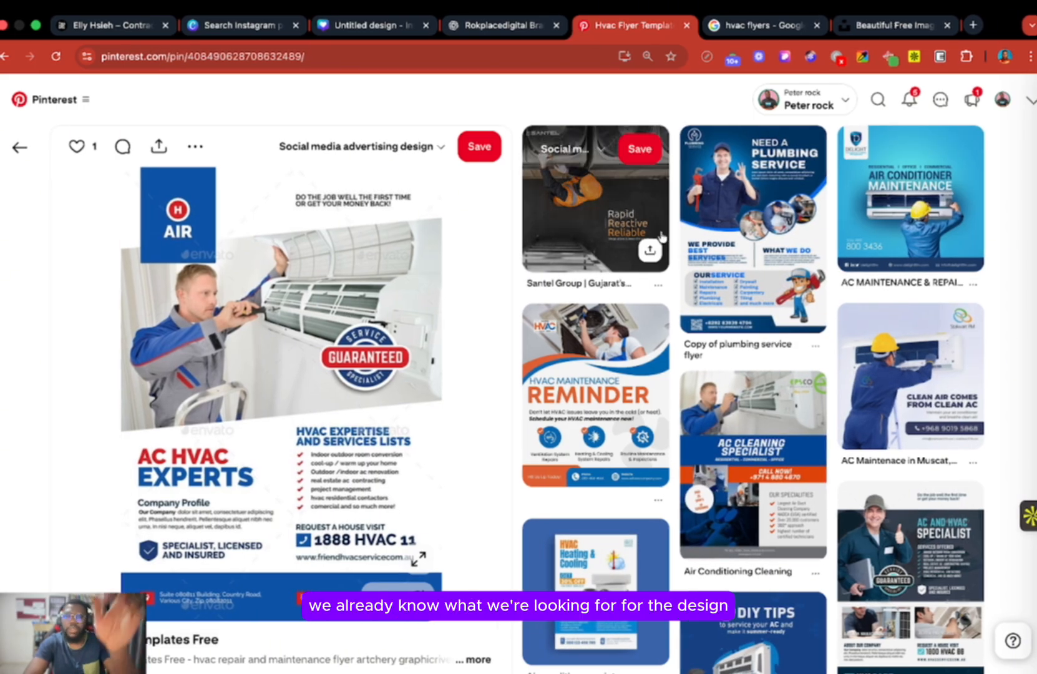
Return to the Canva design, add a blank second page and insert a text box on it
click(972, 25)
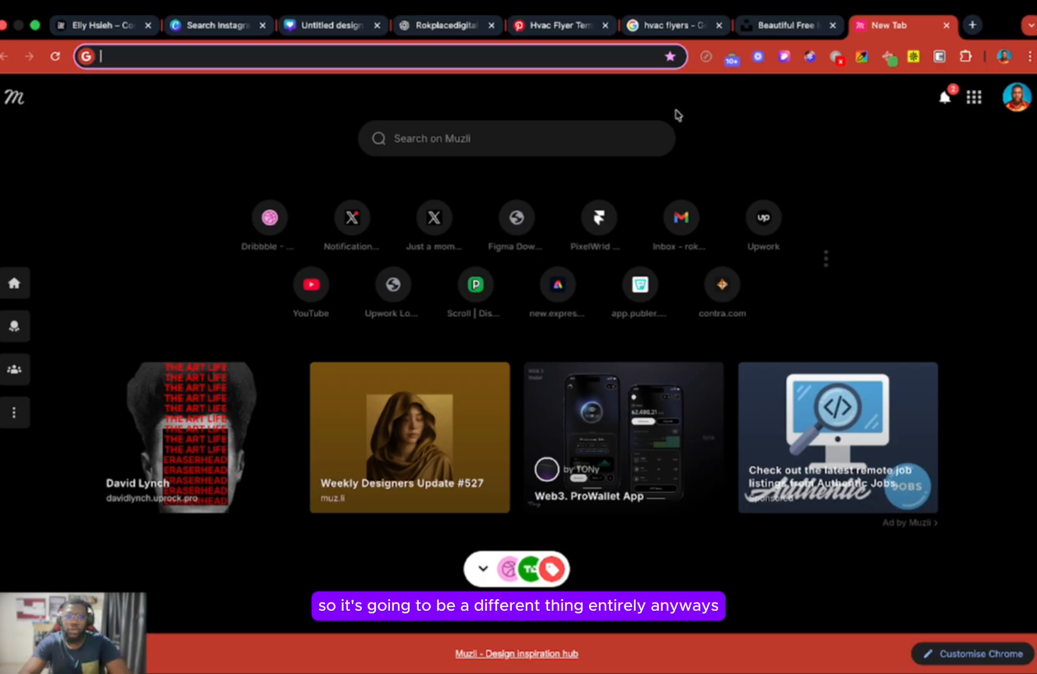
click(331, 26)
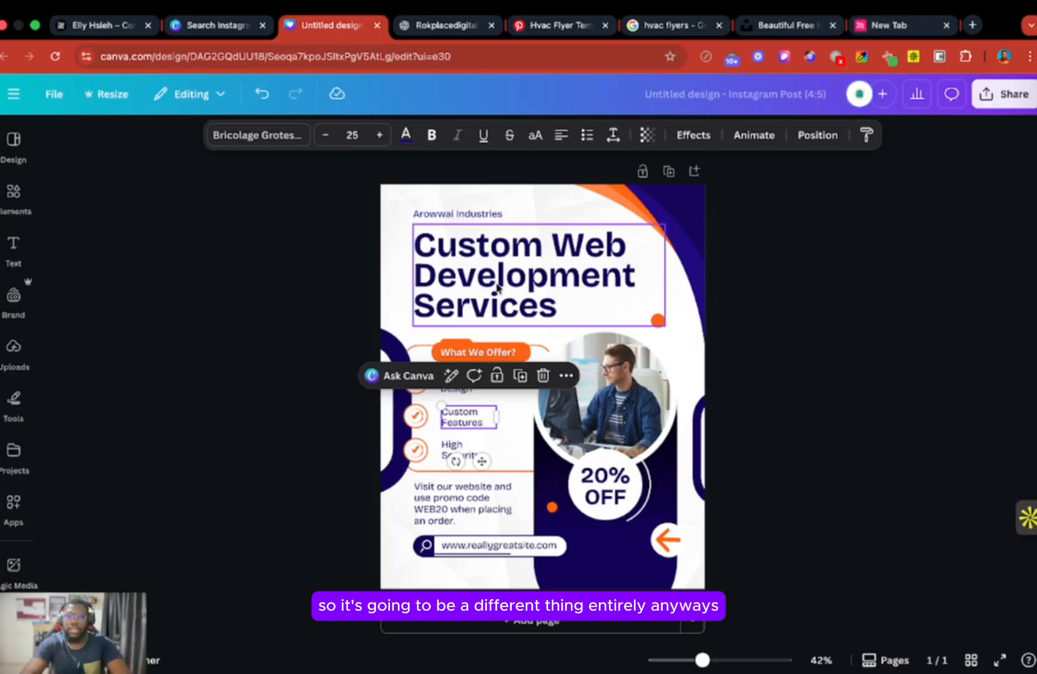
click(545, 623)
key(t)
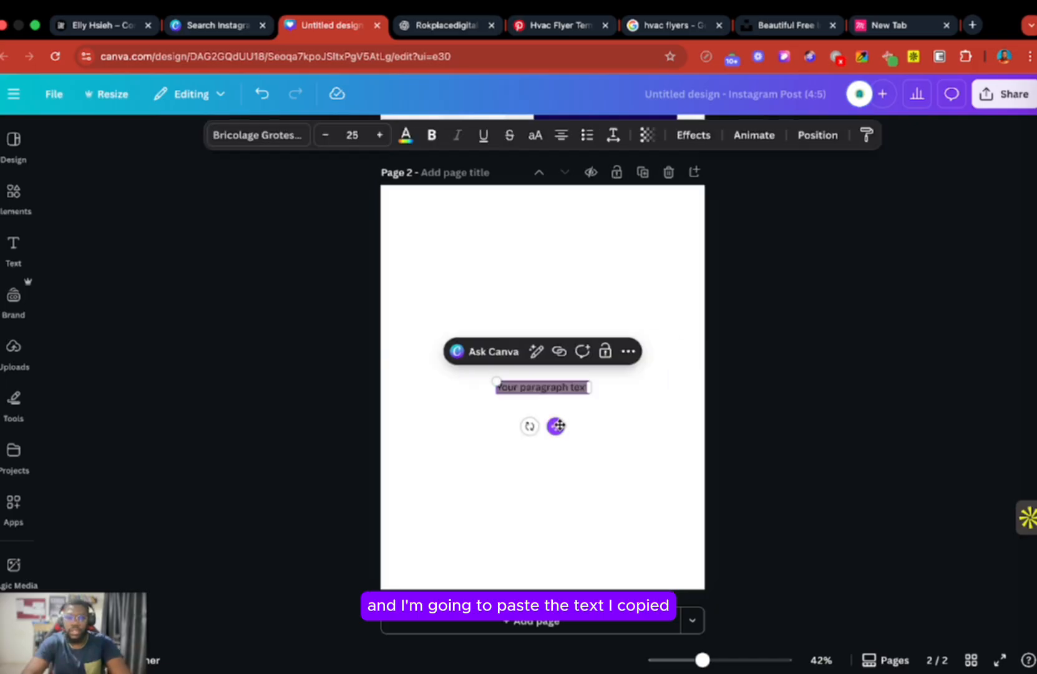
Replace the placeholder text on page 2 with the copied headline "HVAC Pros, Your Website Is Costing You Clients!"
click(543, 387)
double_click(543, 387)
text(HVAC Pros, Your Website Is Costing You Clients)
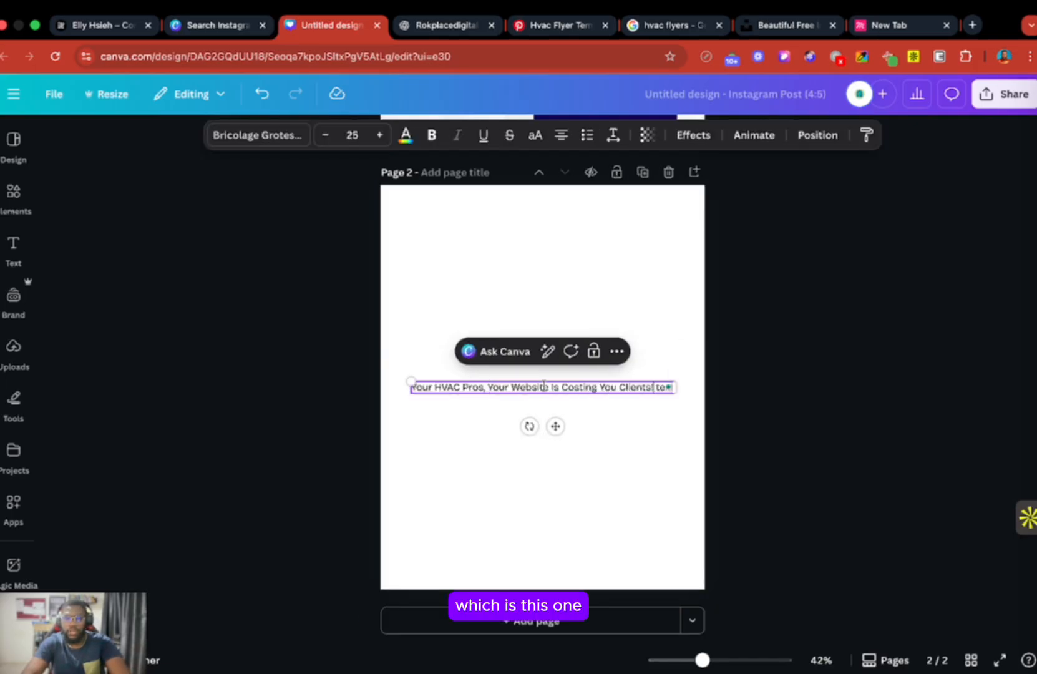
triple_click(544, 387)
text(HVAC Pros, Your Website Is Costing You Clients)
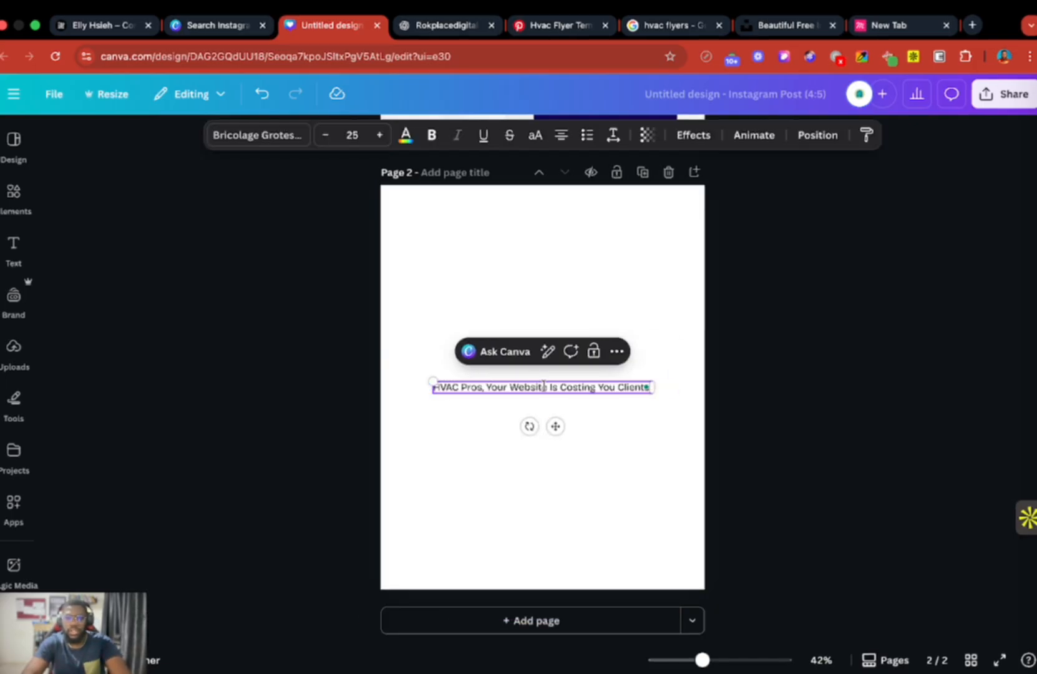
Narrow the headline's text box so it wraps onto two lines and move it to the upper part of page 2
click(647, 397)
click(650, 390)
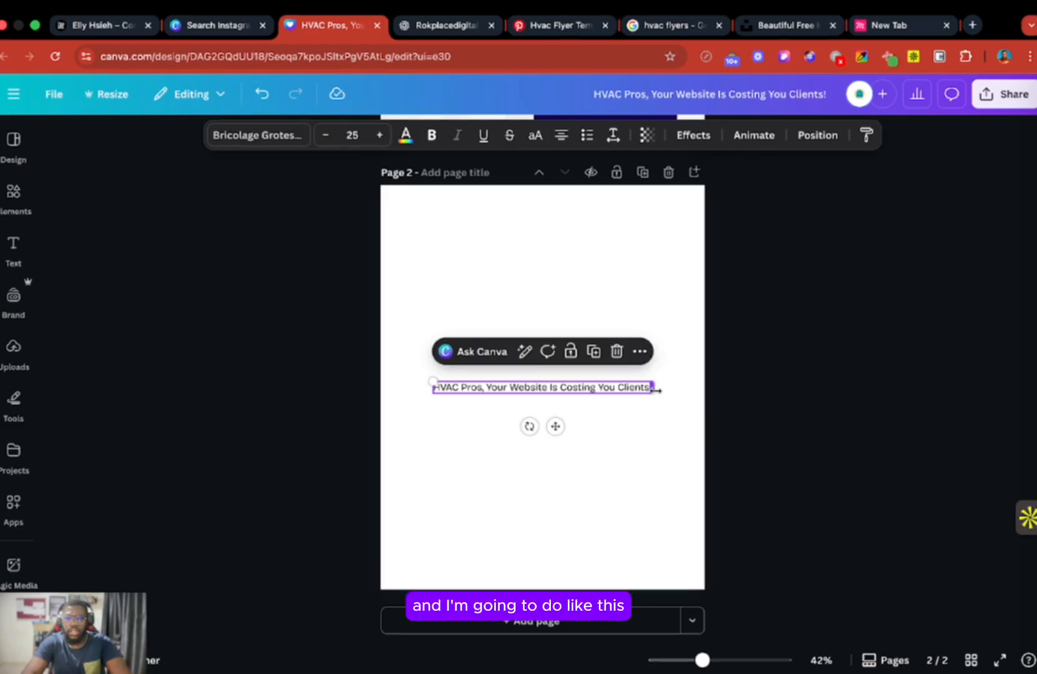
drag(655, 387, 547, 282)
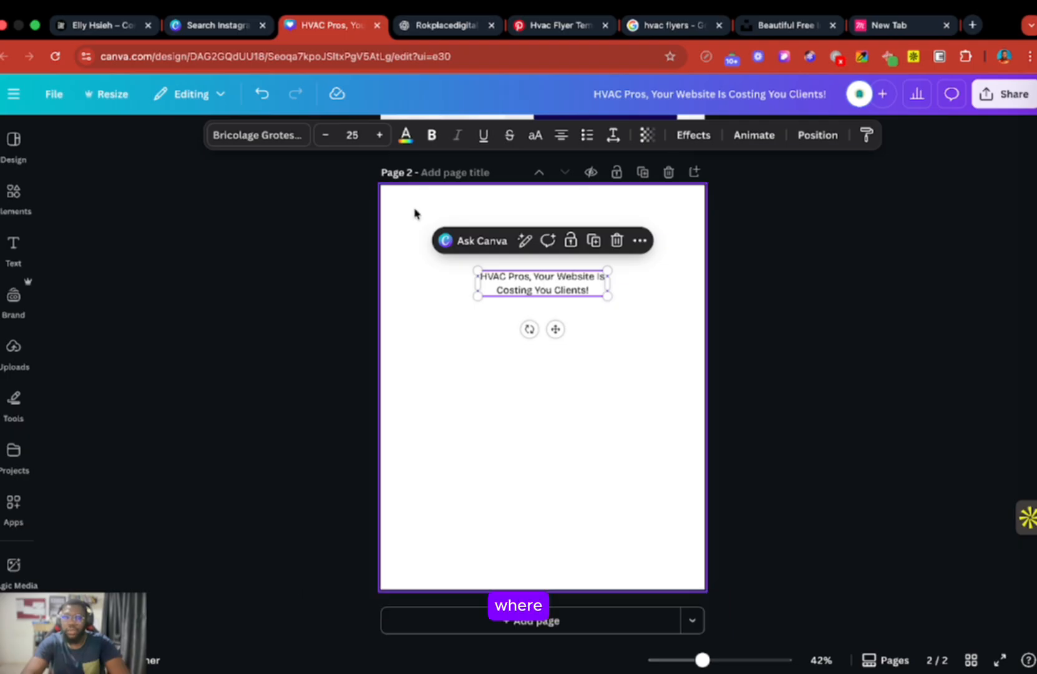
Set the page 2 headline's font size to 48
click(353, 135)
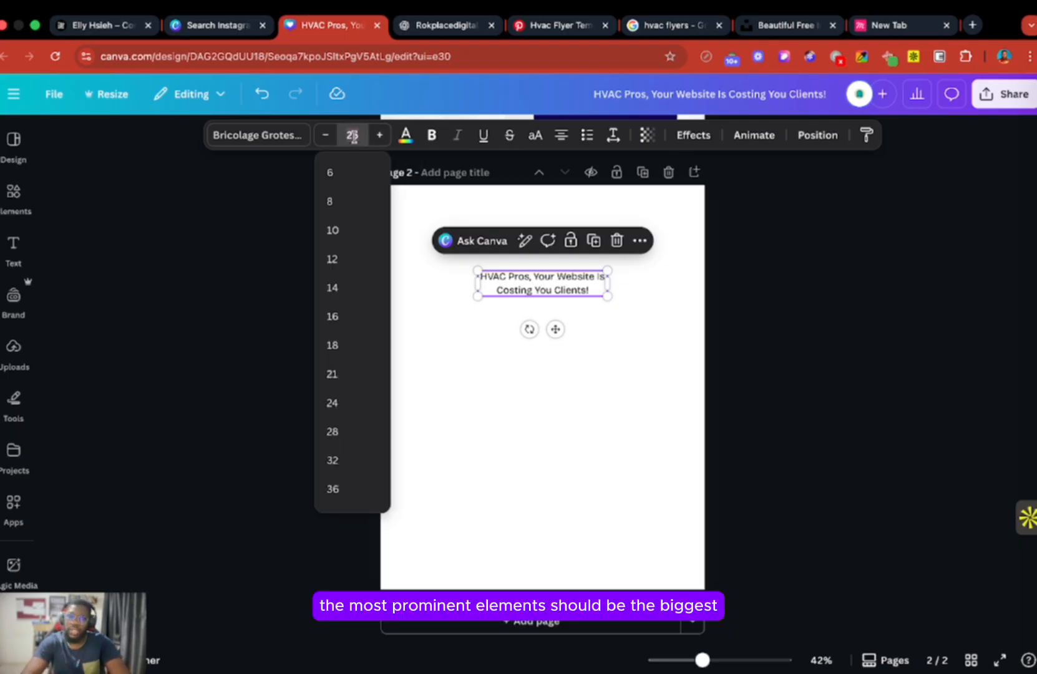
scroll(340, 499, down, 2)
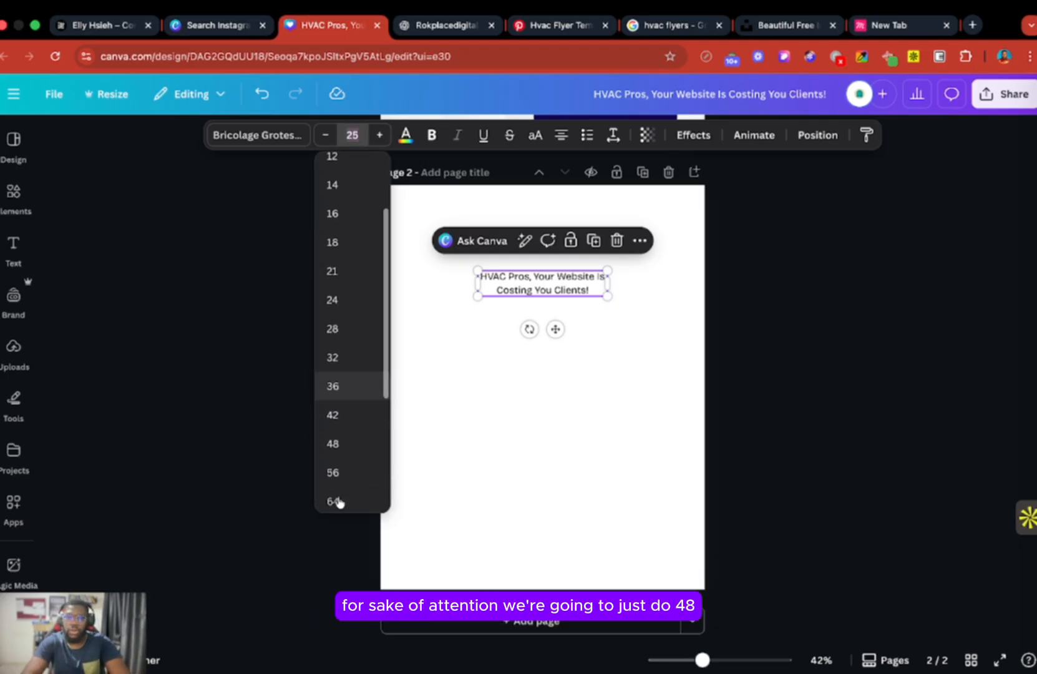
click(350, 395)
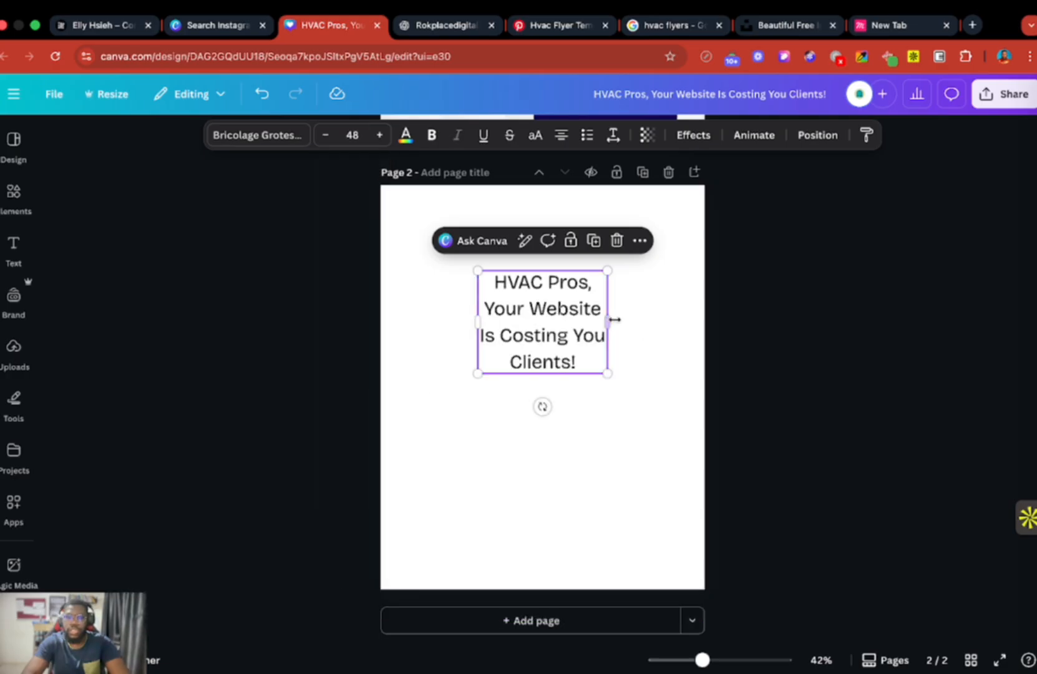
Widen the headline so it fits on two lines, reposition it near the page top, and set its weight to ExtraBold
drag(610, 319, 720, 317)
drag(655, 307, 606, 290)
click(432, 136)
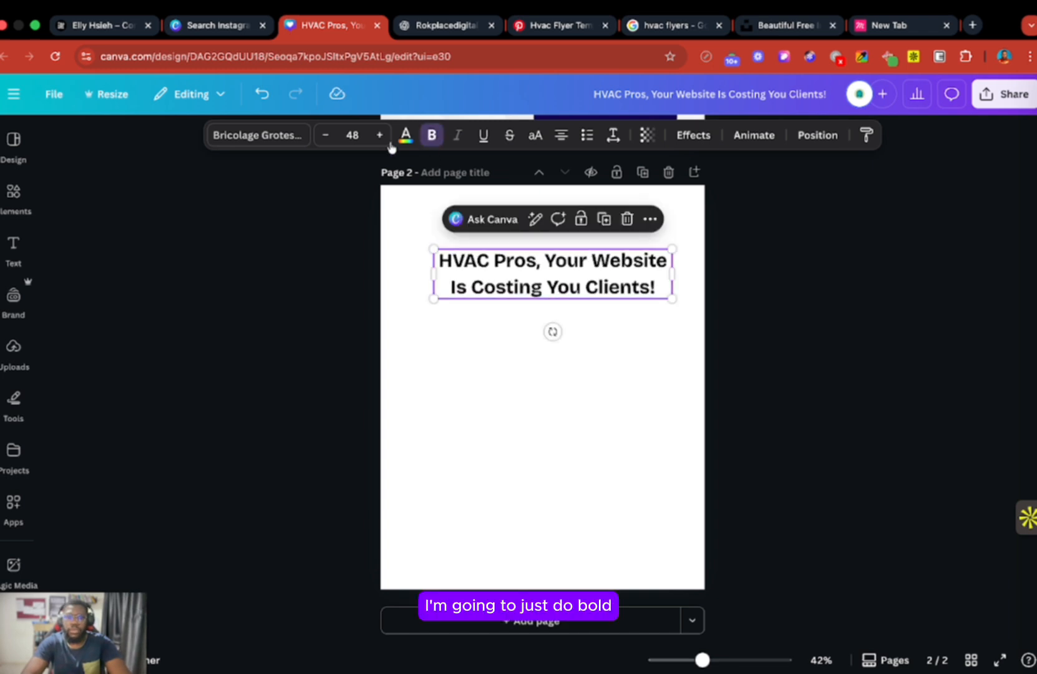
click(287, 136)
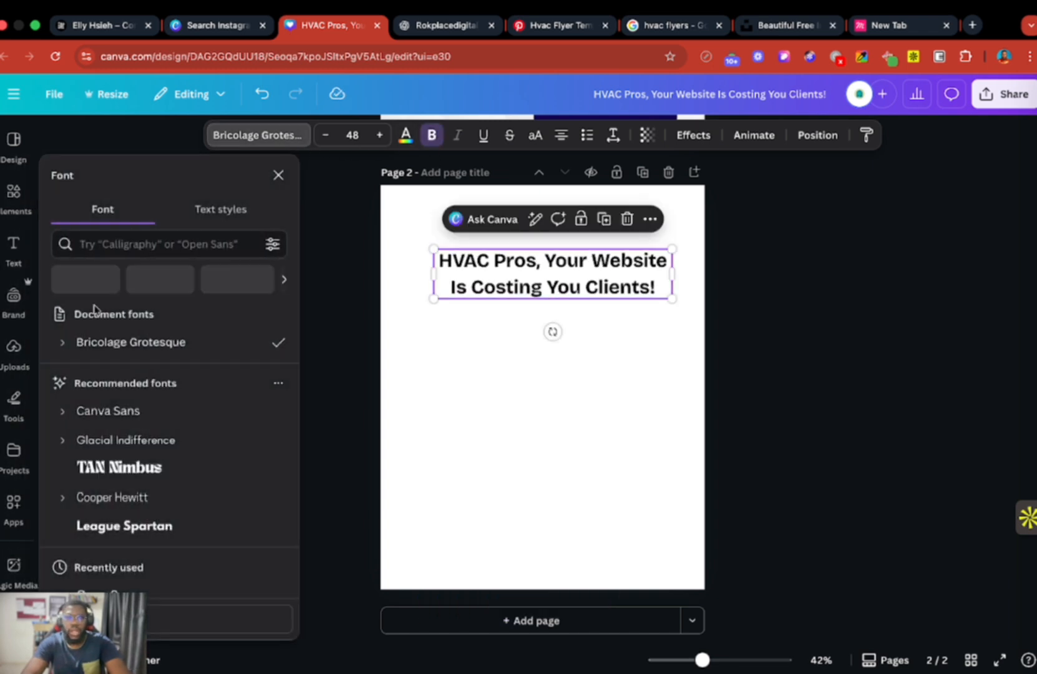
click(84, 345)
click(130, 551)
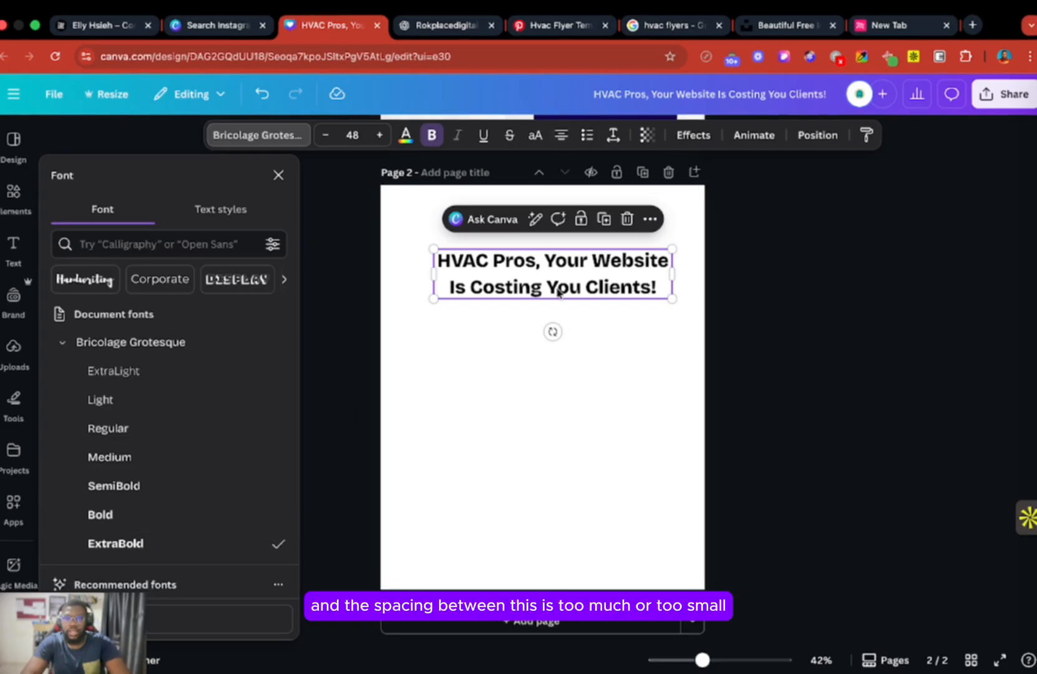
Set the headline's font size to 72 and widen its text box to three lines, centred in the upper part of page 2
click(353, 134)
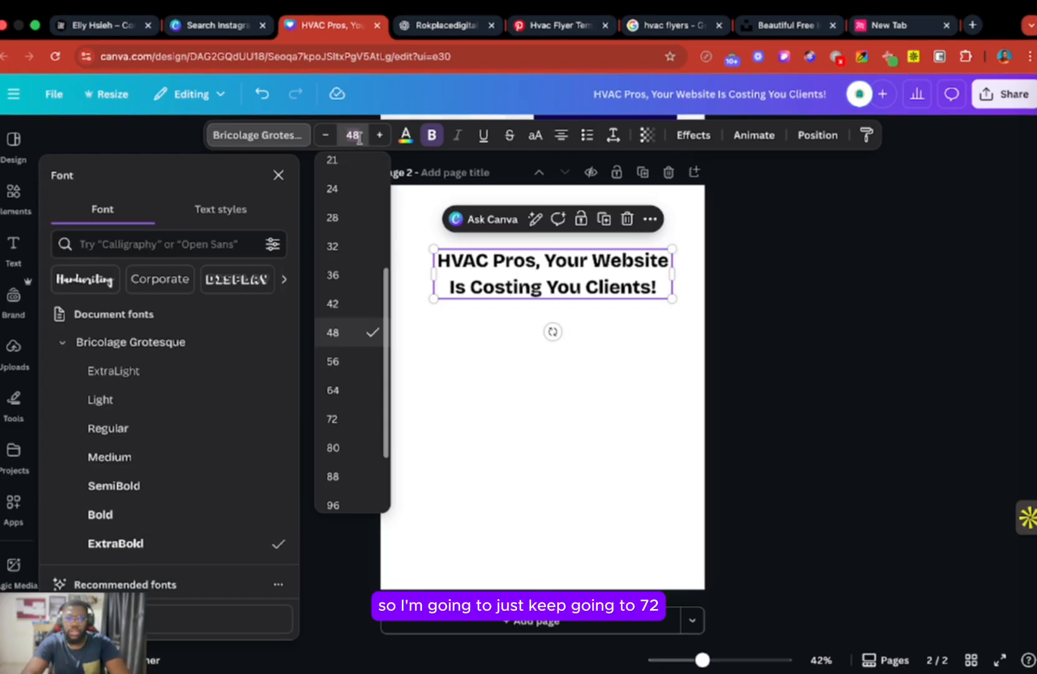
click(332, 419)
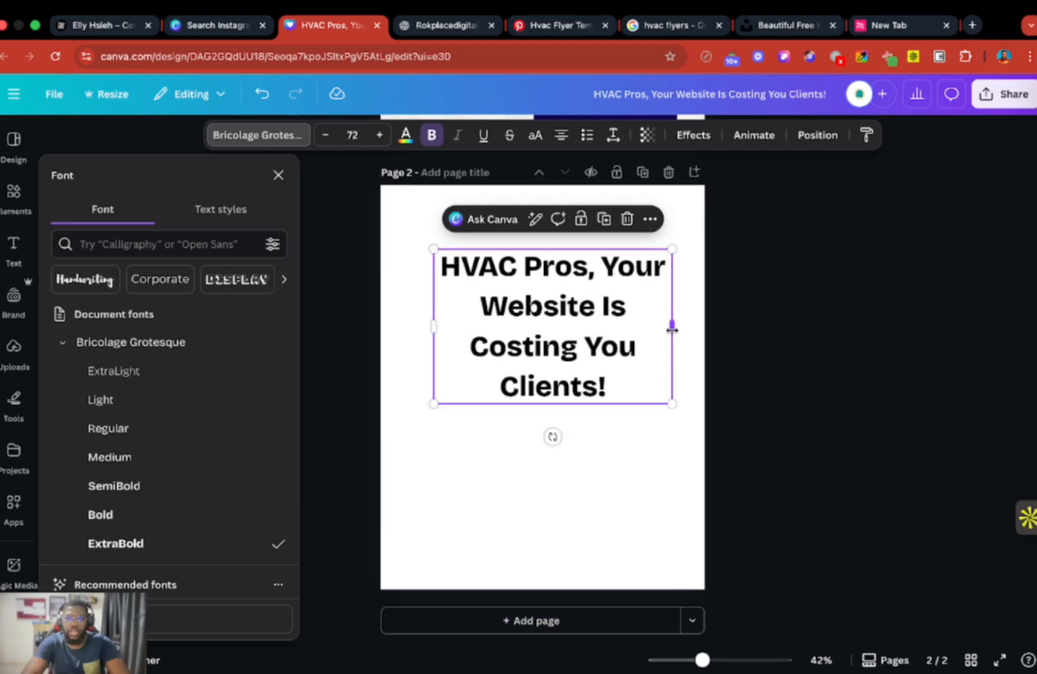
drag(672, 328, 707, 329)
drag(628, 319, 599, 305)
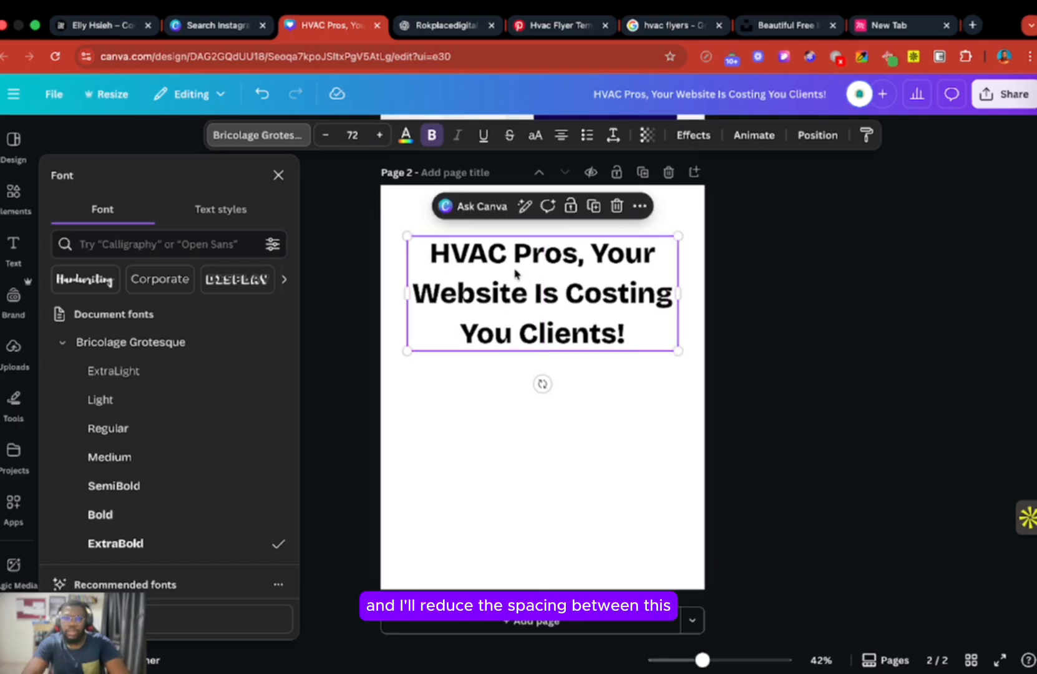
Reduce the headline's line spacing to about 0.96 and nudge the text box slightly up and left
click(613, 135)
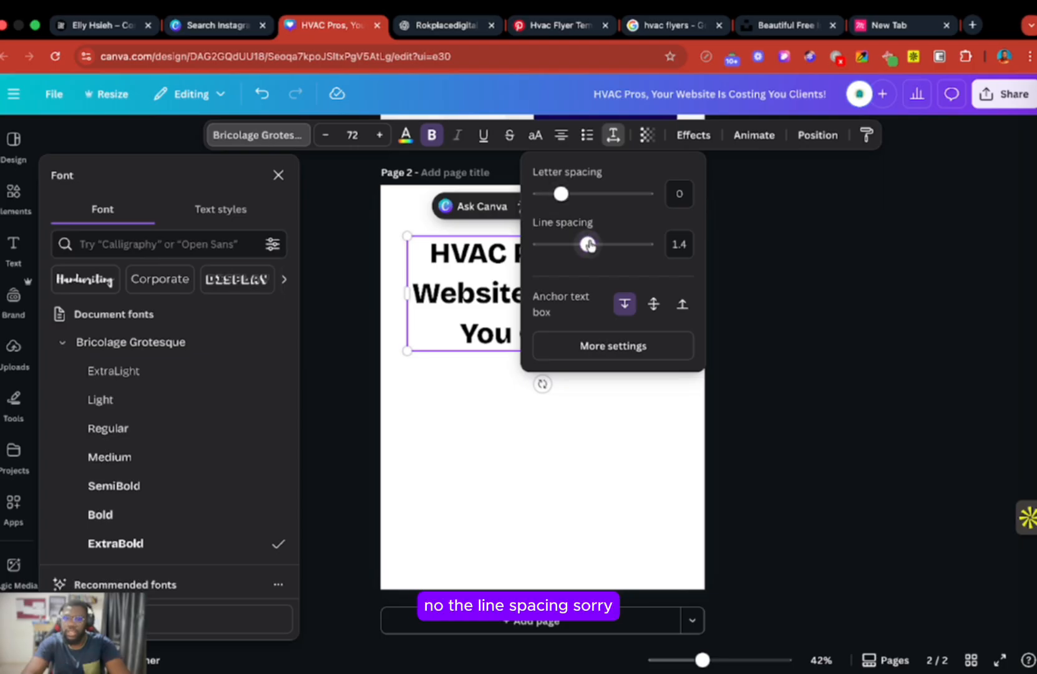
drag(585, 245, 564, 245)
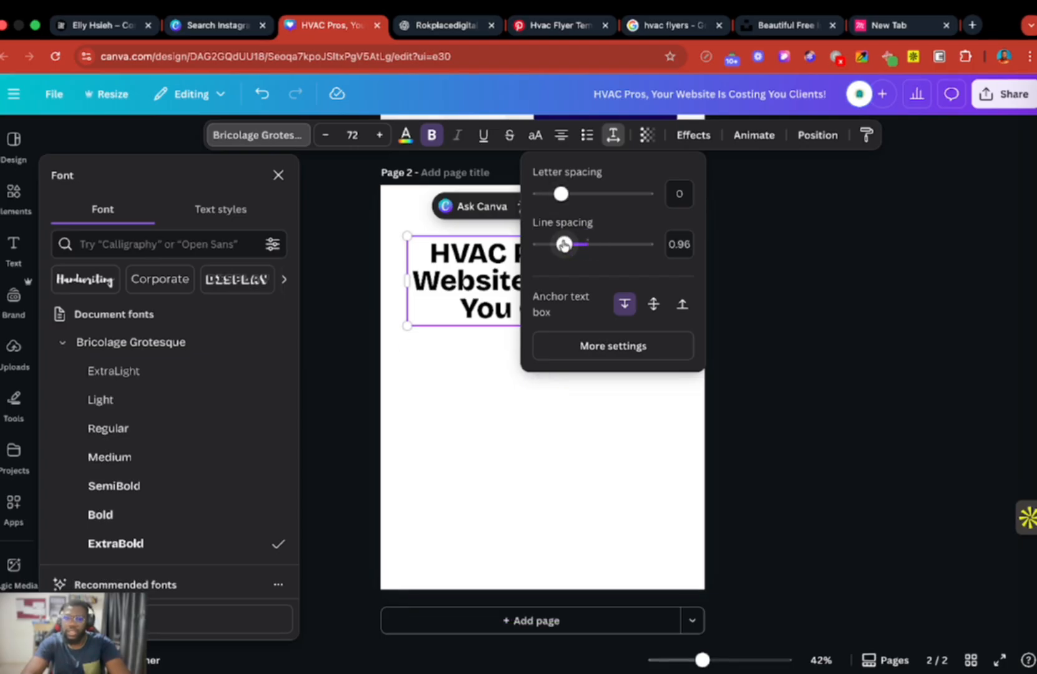
click(484, 407)
click(484, 407)
click(574, 275)
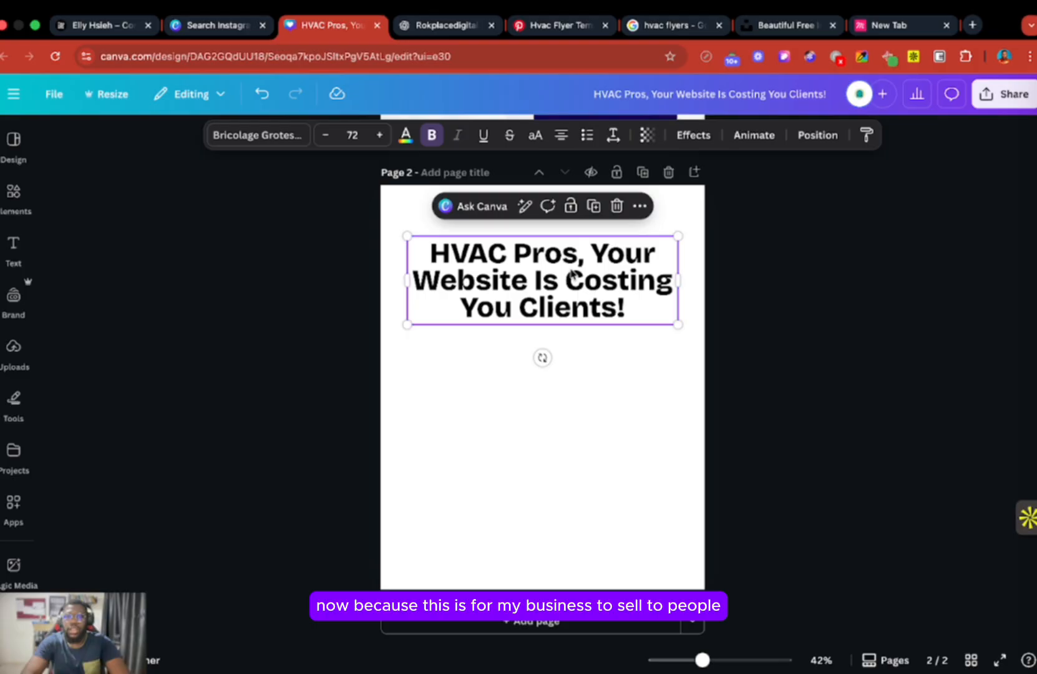
mouse_move(574, 274)
mouse_down()
mouse_move(586, 270)
mouse_move(567, 265)
mouse_up()
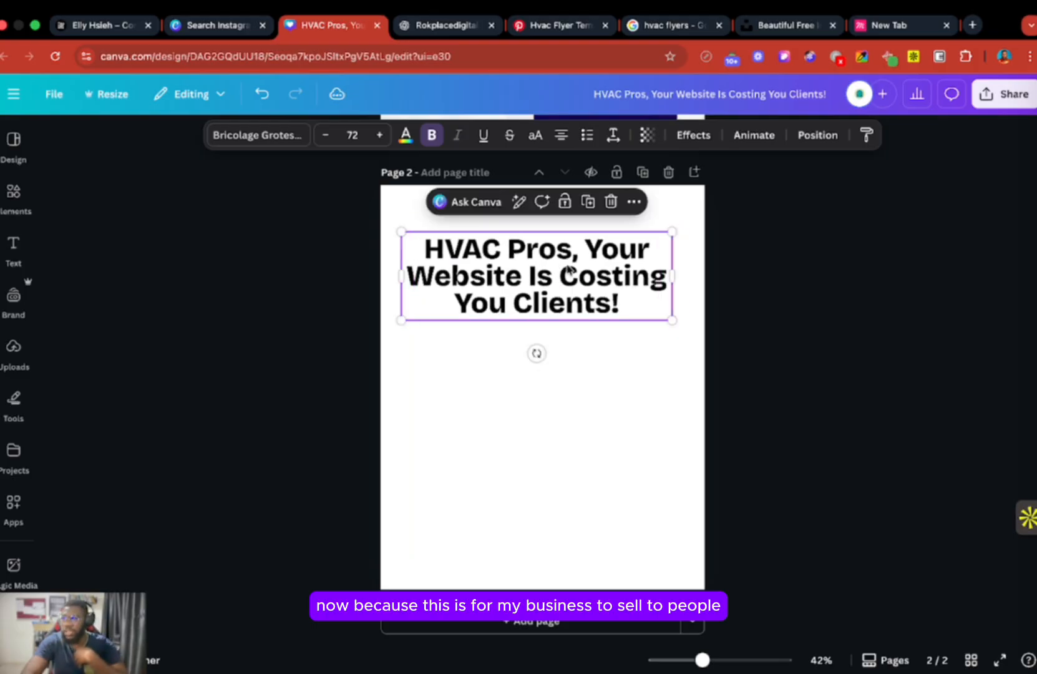
Switch to ChatGPT and copy Option 1's opening body paragraph, from "Your next customer" to "competitor instead."
click(423, 30)
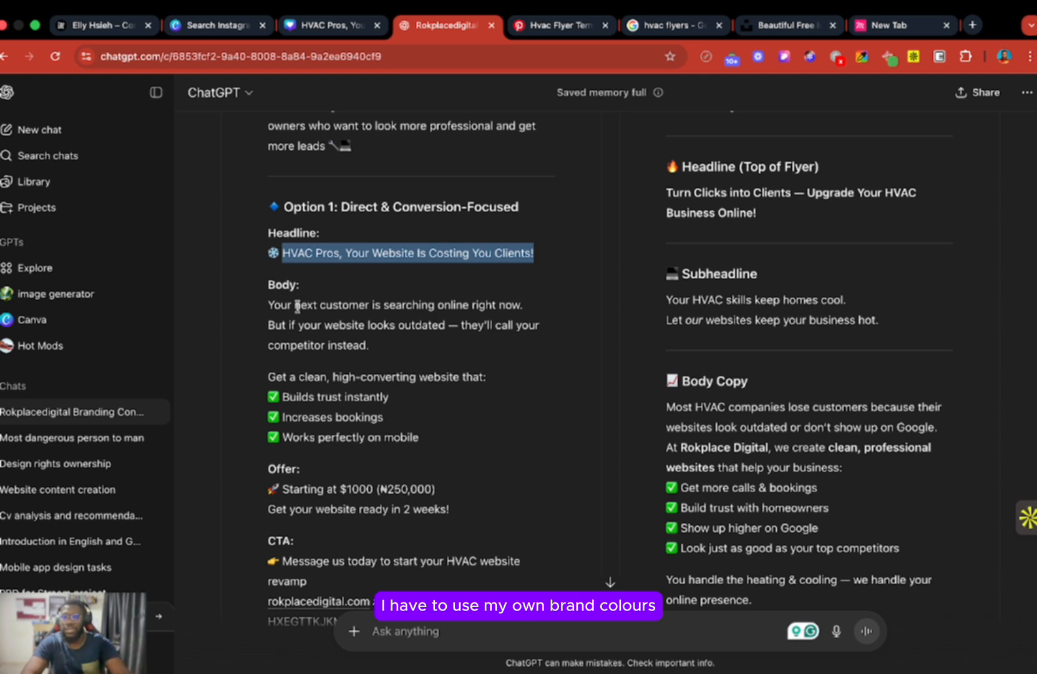
drag(268, 305, 390, 342)
key(super+c)
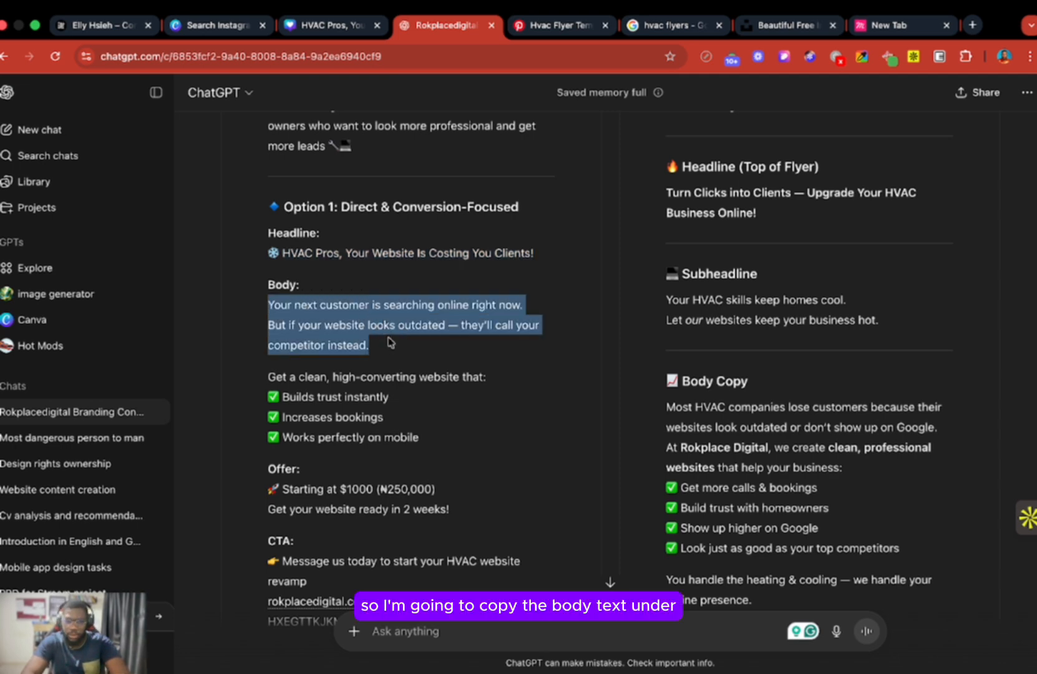
Back in Canva, duplicate the headline below itself and replace the copy's text with the copied body paragraph
click(321, 27)
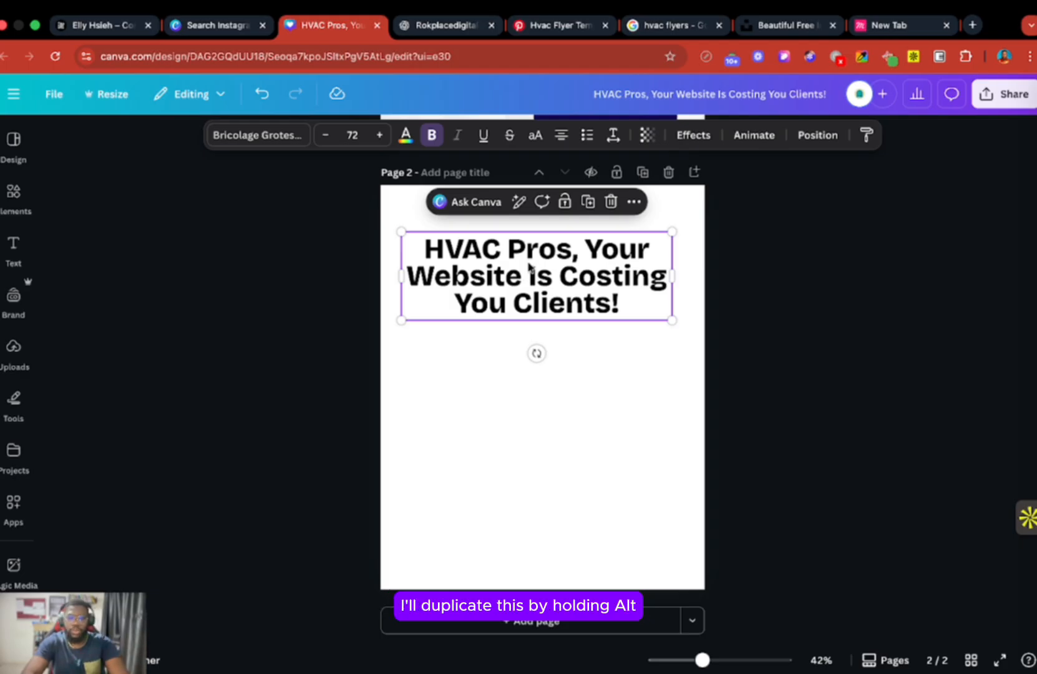
drag(529, 302, 527, 364)
click(527, 364)
key(super+v)
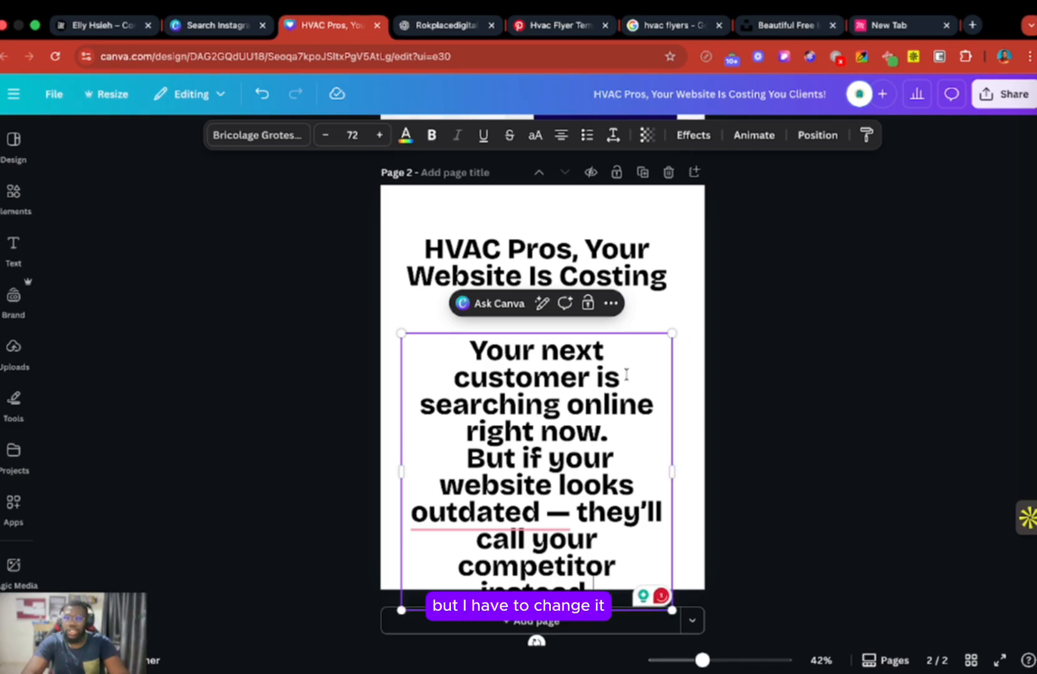
Set the whole body paragraph's font size to 18 and remove its bold formatting
click(625, 273)
click(602, 392)
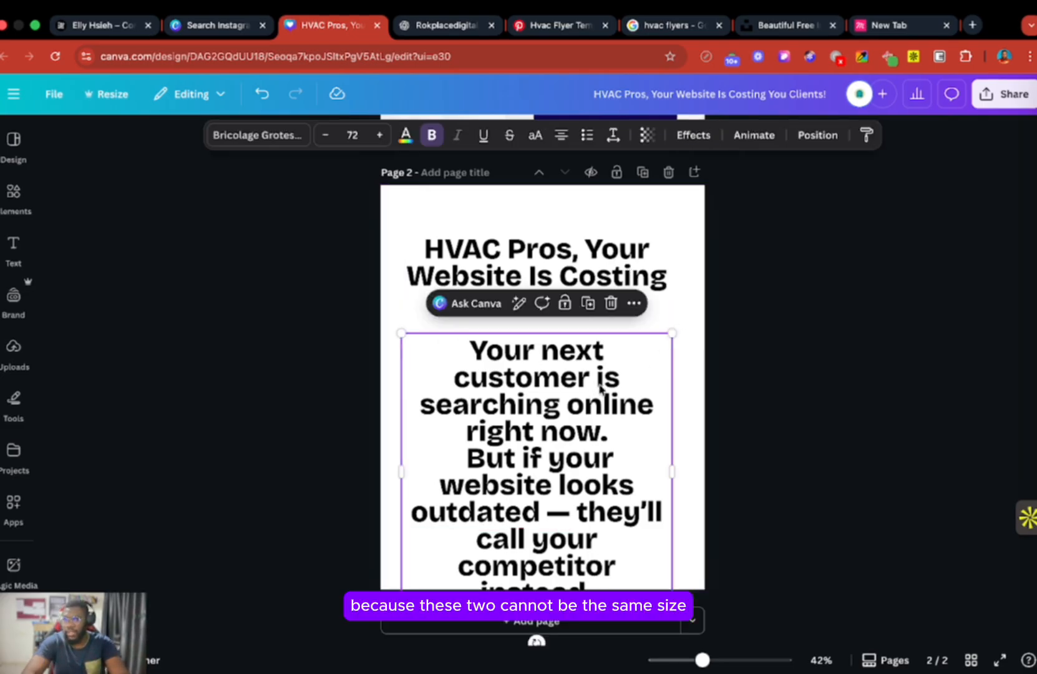
click(603, 275)
click(601, 378)
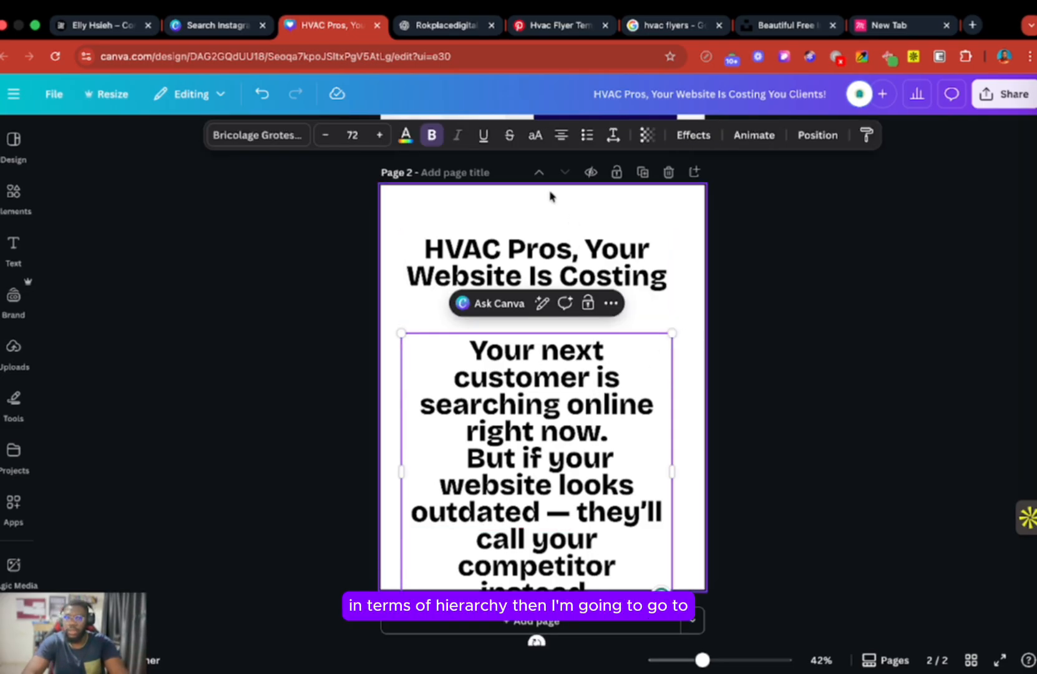
click(352, 134)
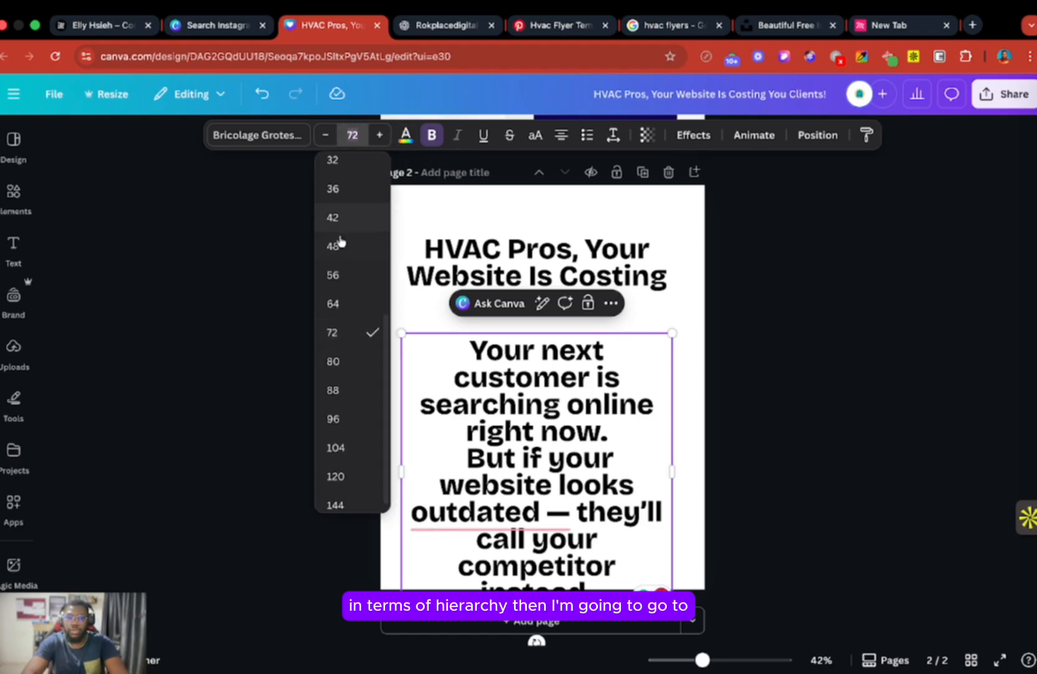
scroll(337, 224, up, 5)
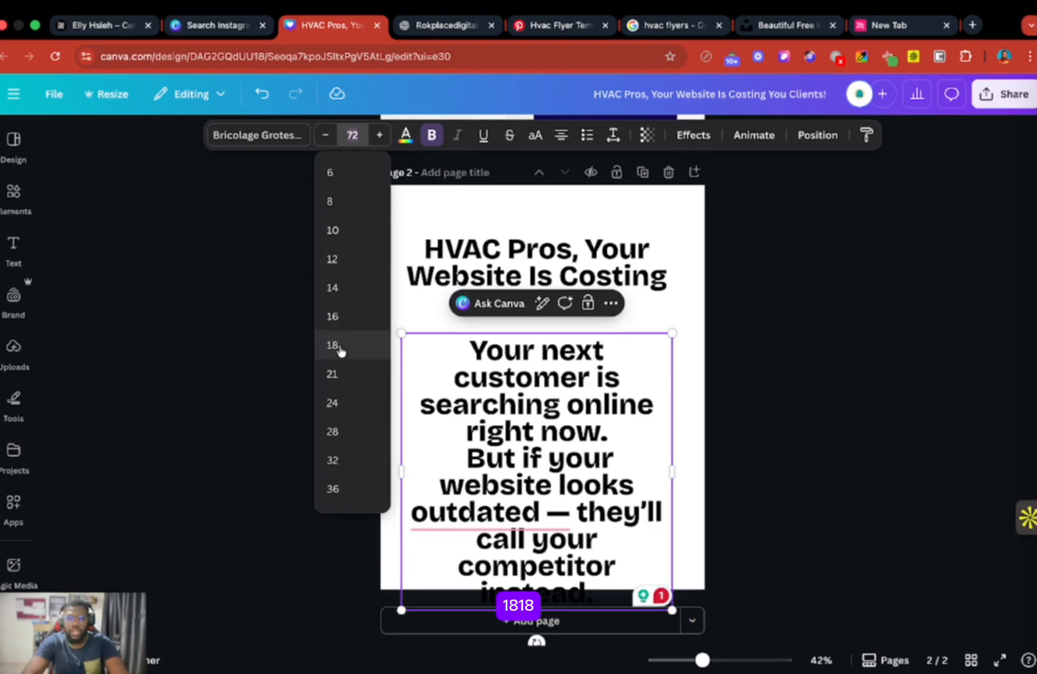
click(332, 345)
double_click(469, 368)
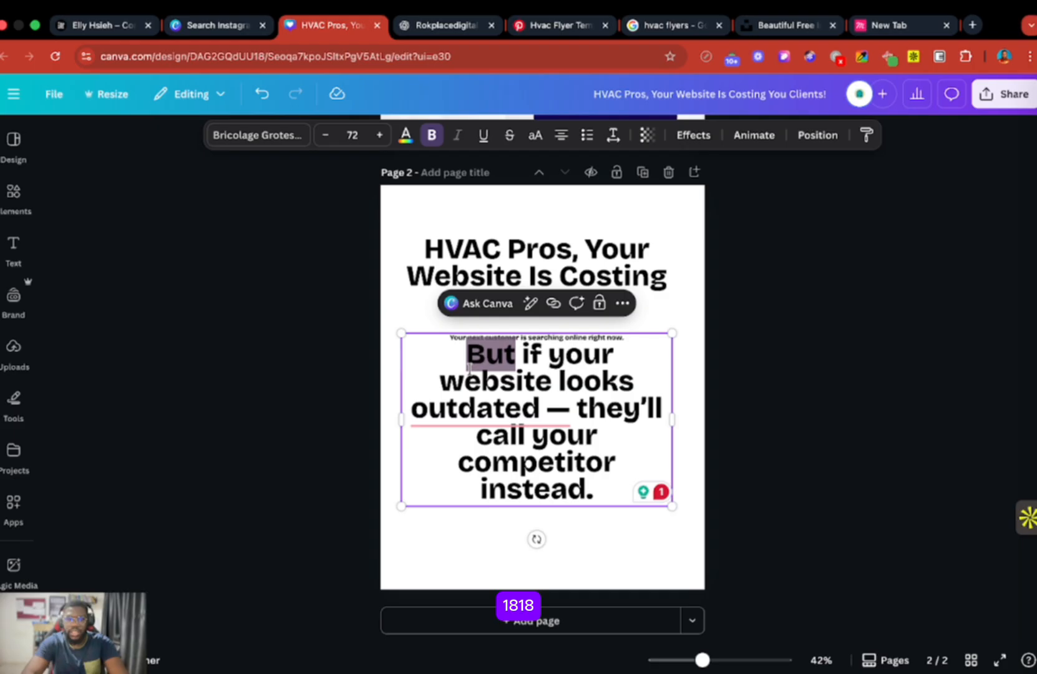
key(super+a)
click(345, 135)
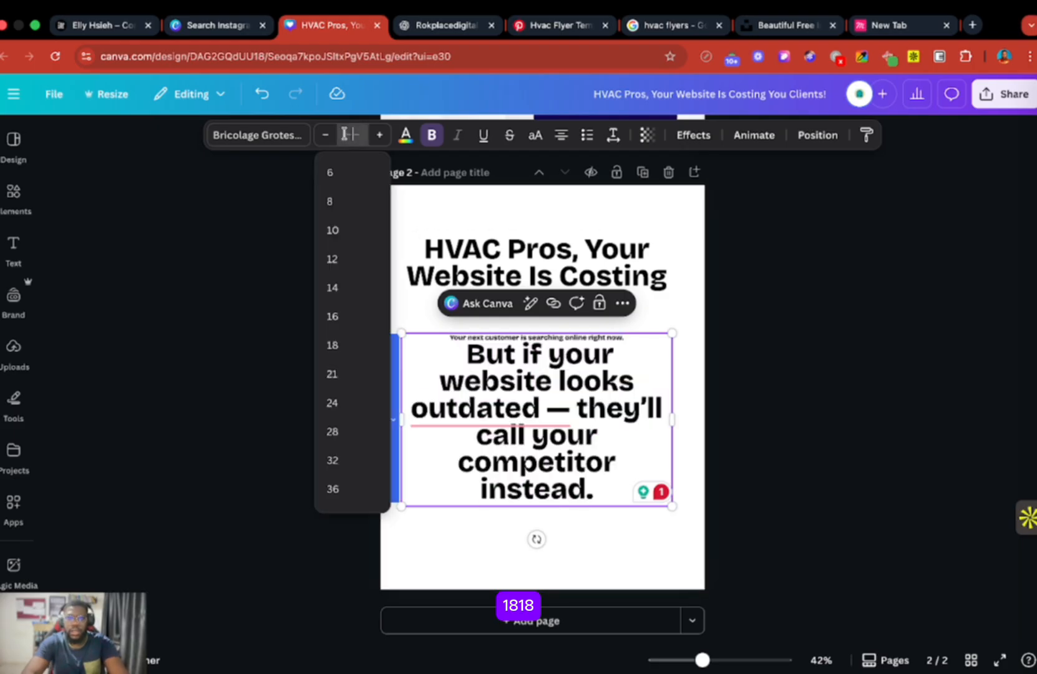
key(Return)
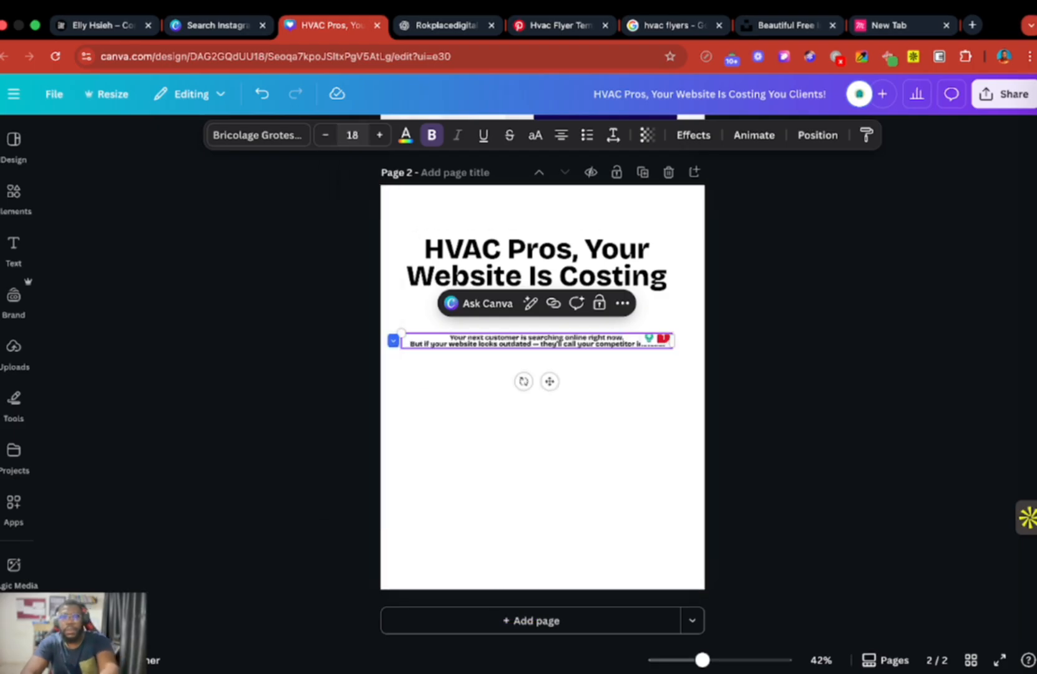
click(431, 134)
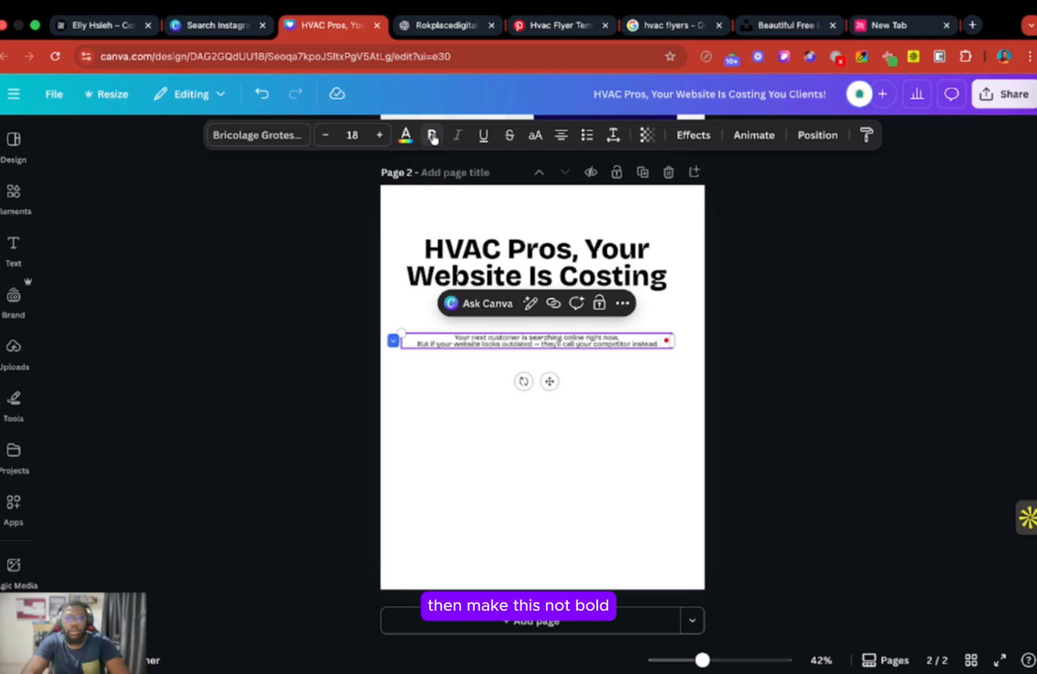
Narrow the body text box to three lines, and left-align it and the headline along the same left edge
drag(675, 347, 574, 337)
click(416, 249)
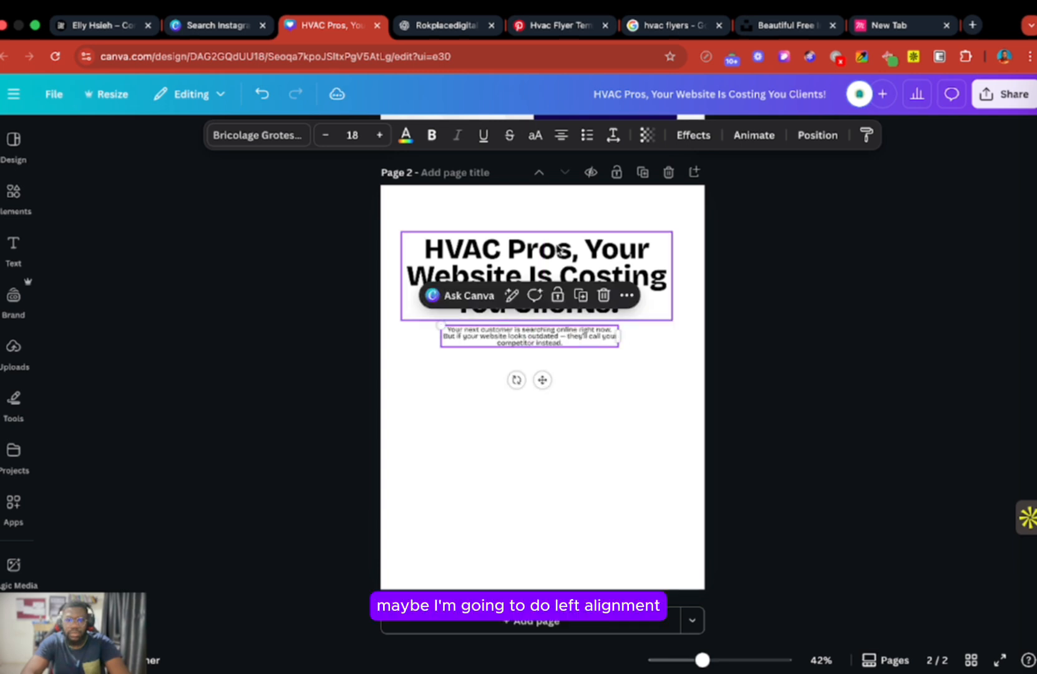
click(559, 143)
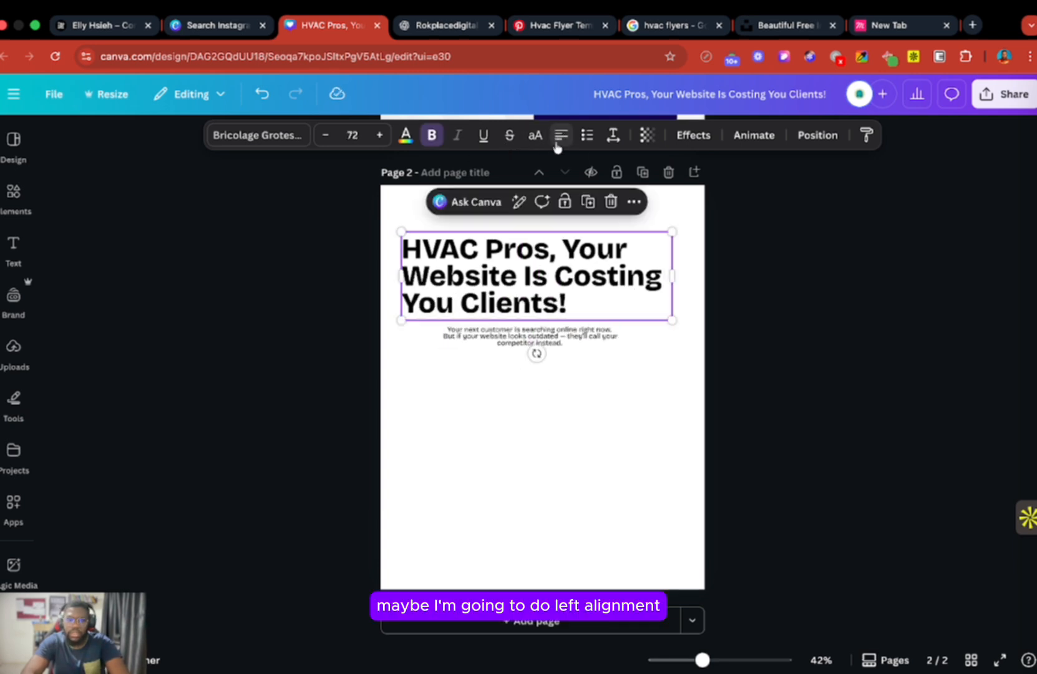
click(493, 347)
drag(493, 347, 453, 348)
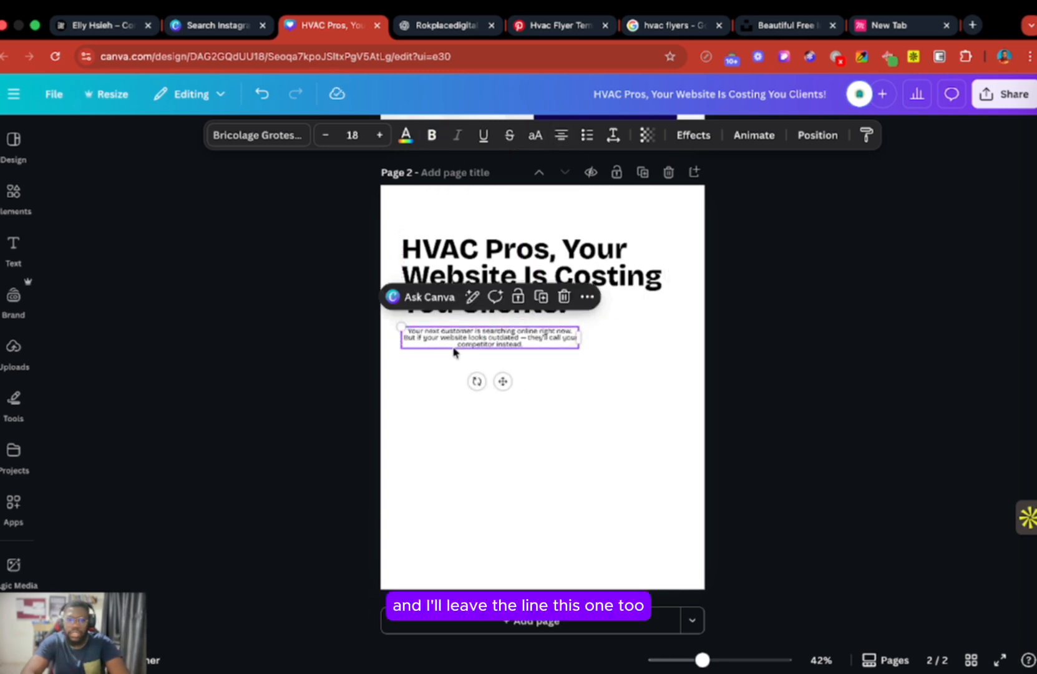
click(561, 134)
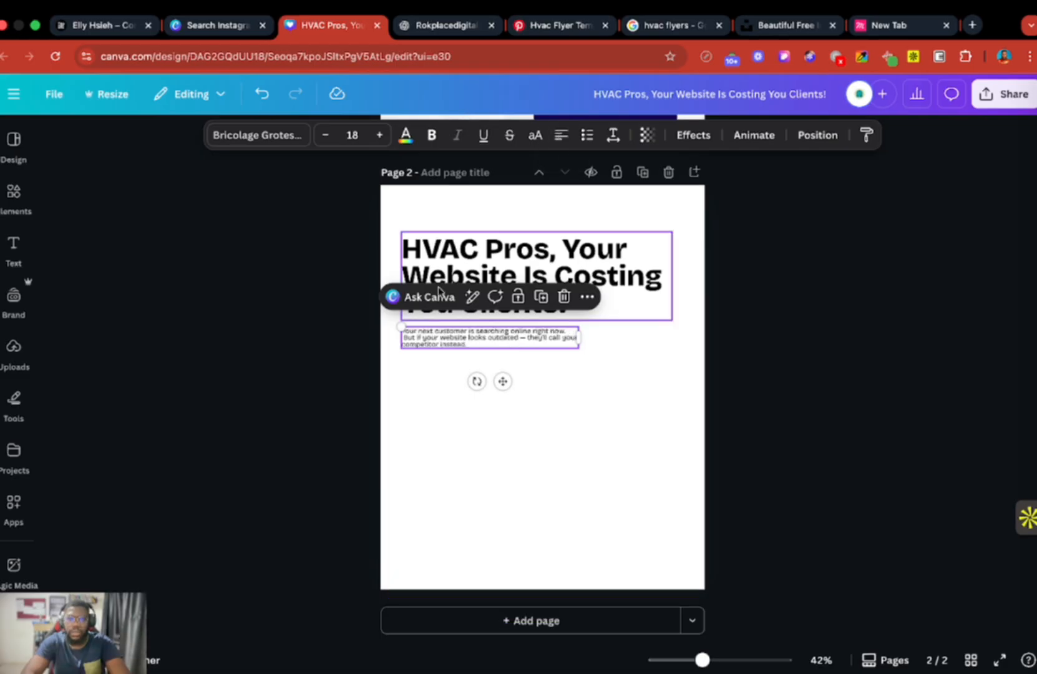
Place the full Rokplace Digital Agency logo from the uploaded images on the lower right part of page 2
click(444, 416)
click(10, 436)
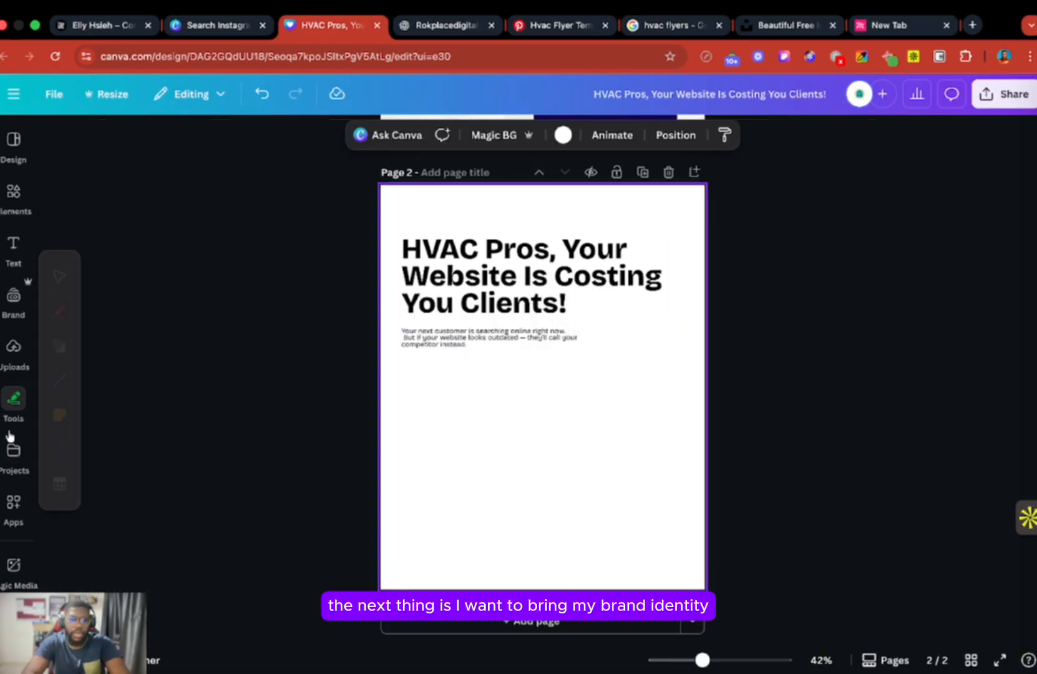
click(12, 350)
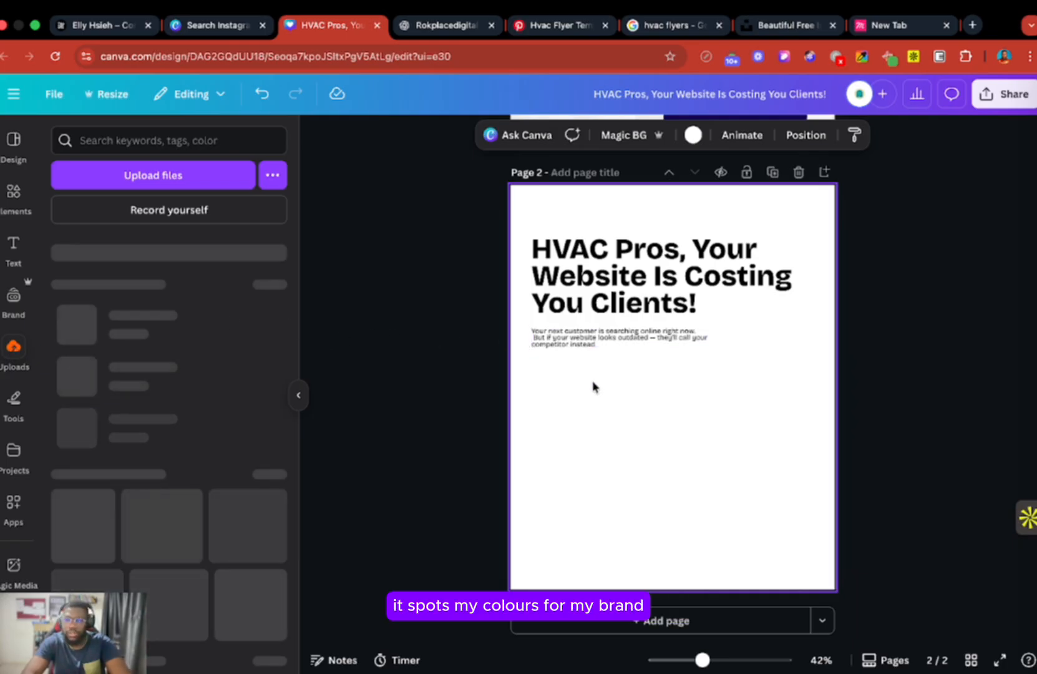
scroll(178, 477, down, 1)
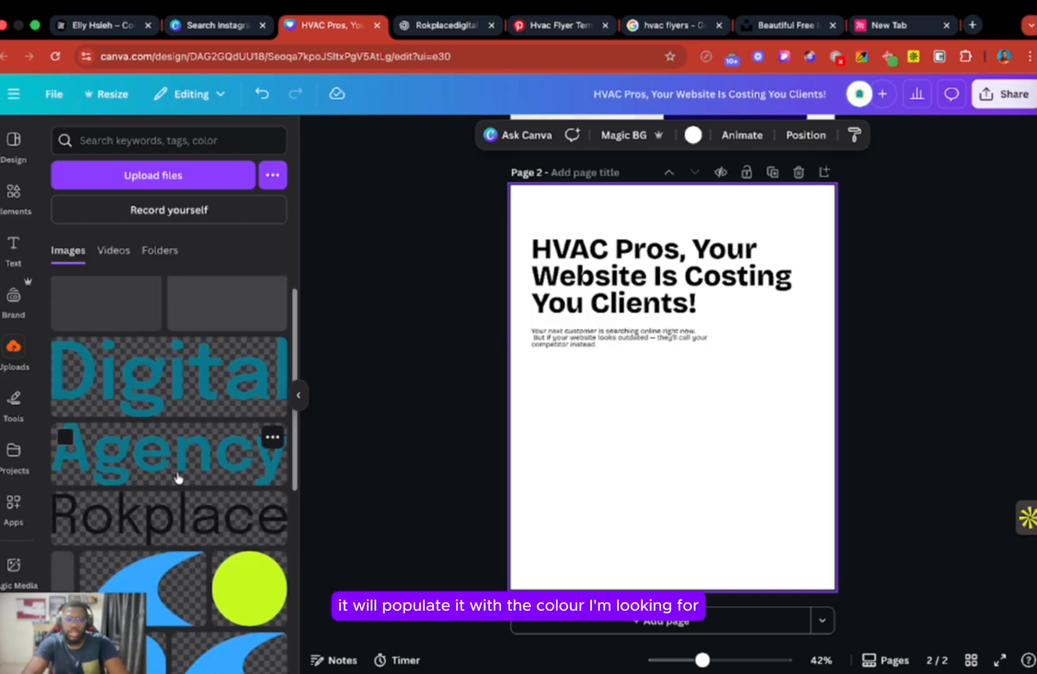
scroll(178, 477, down, 3)
scroll(148, 554, down, 6)
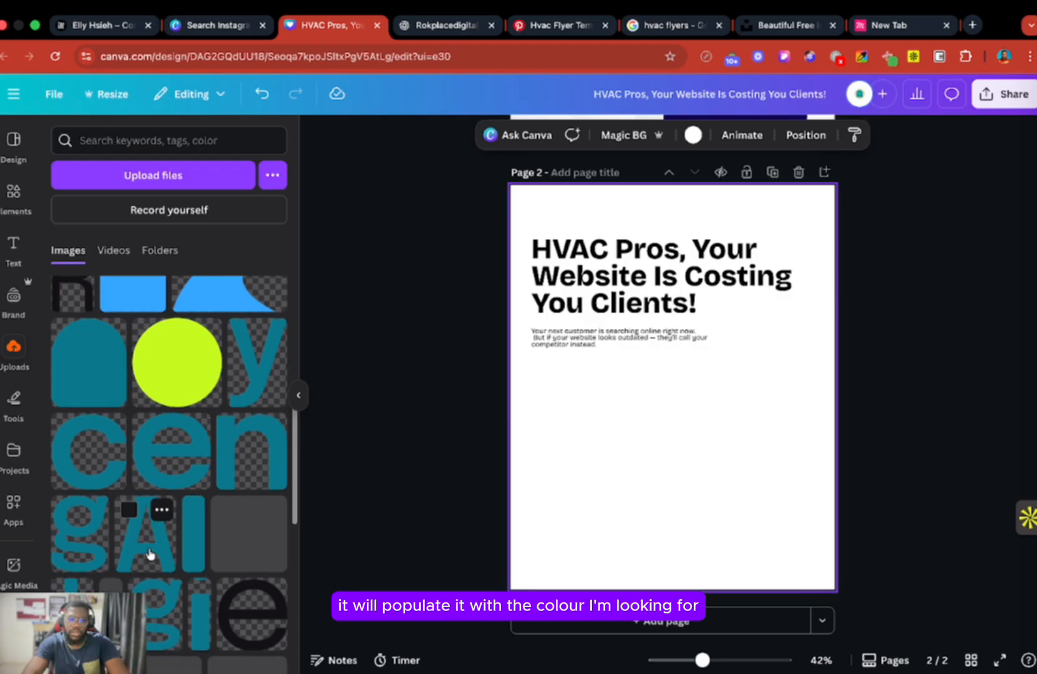
scroll(149, 554, down, 5)
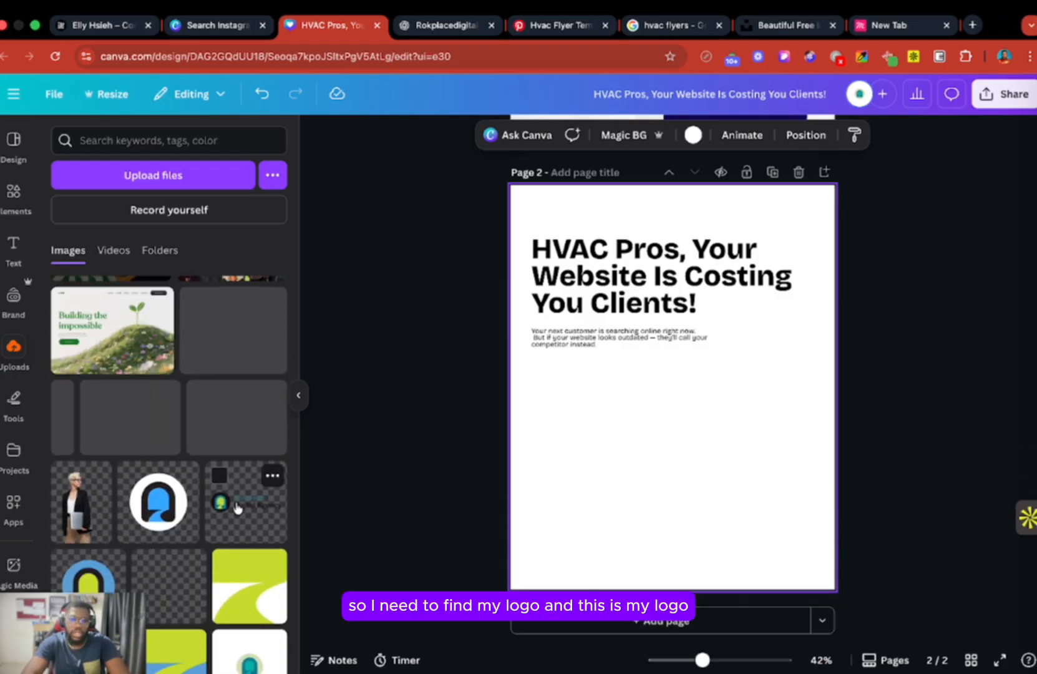
drag(237, 507, 643, 430)
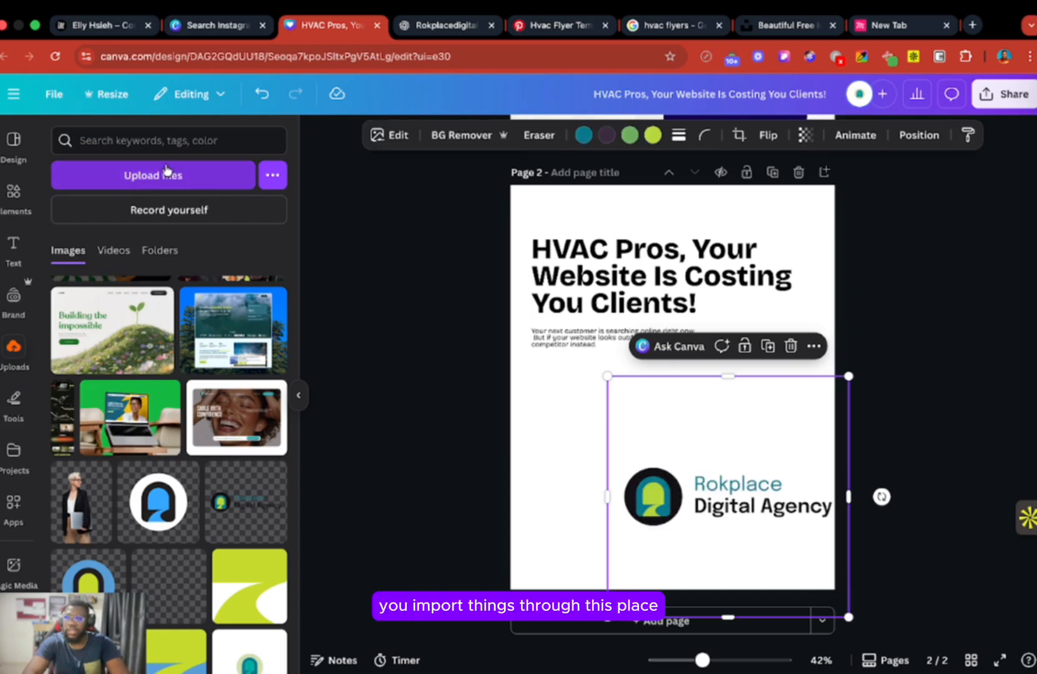
Search the elements for "rough paper" and place the white torn-edge paper graphic on the lower part of page 2
click(563, 403)
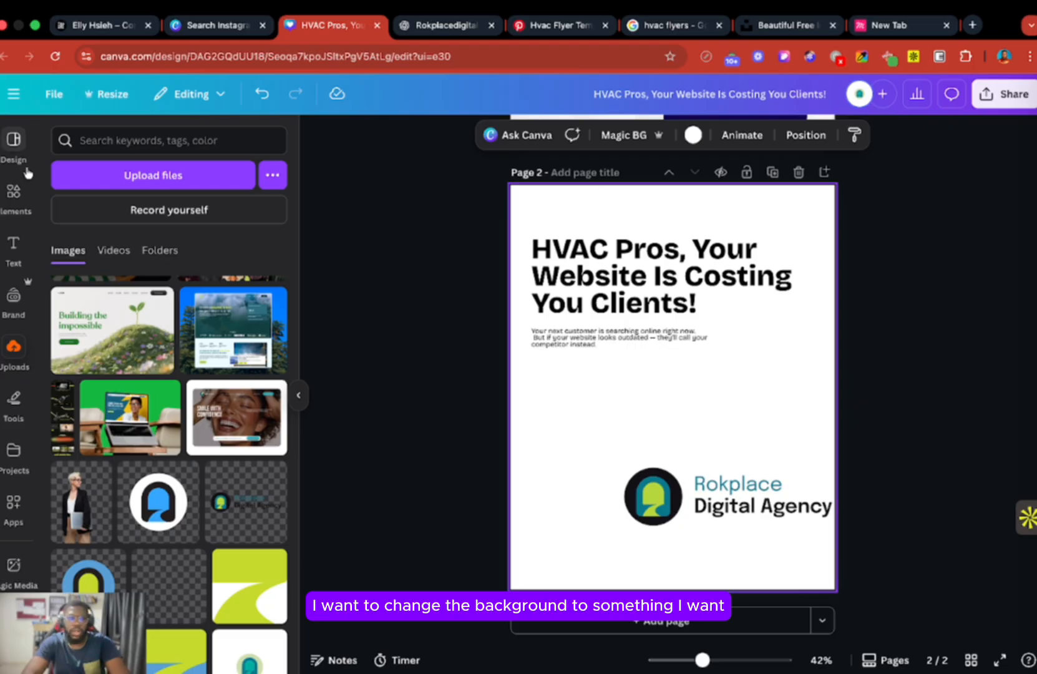
click(12, 190)
click(113, 138)
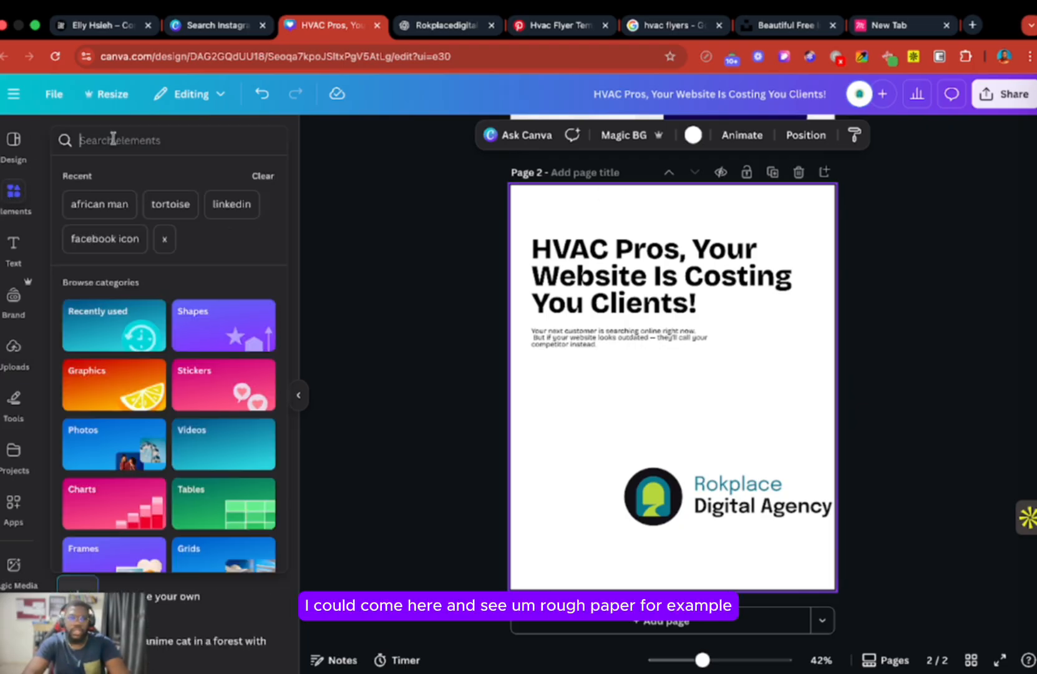
text(ro)
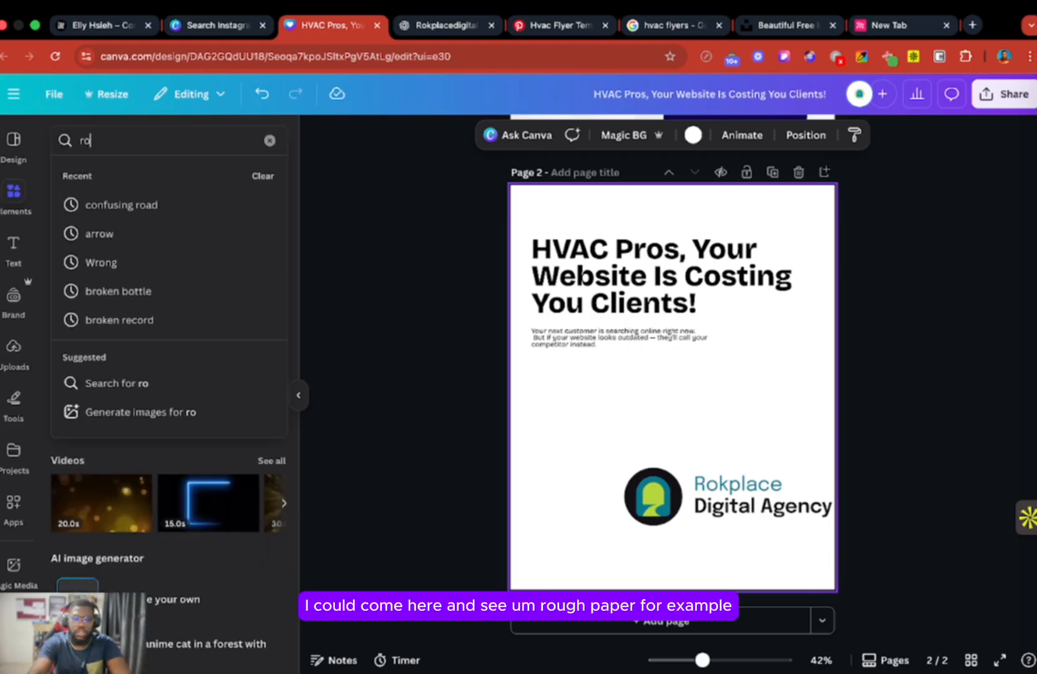
text(ugh paper)
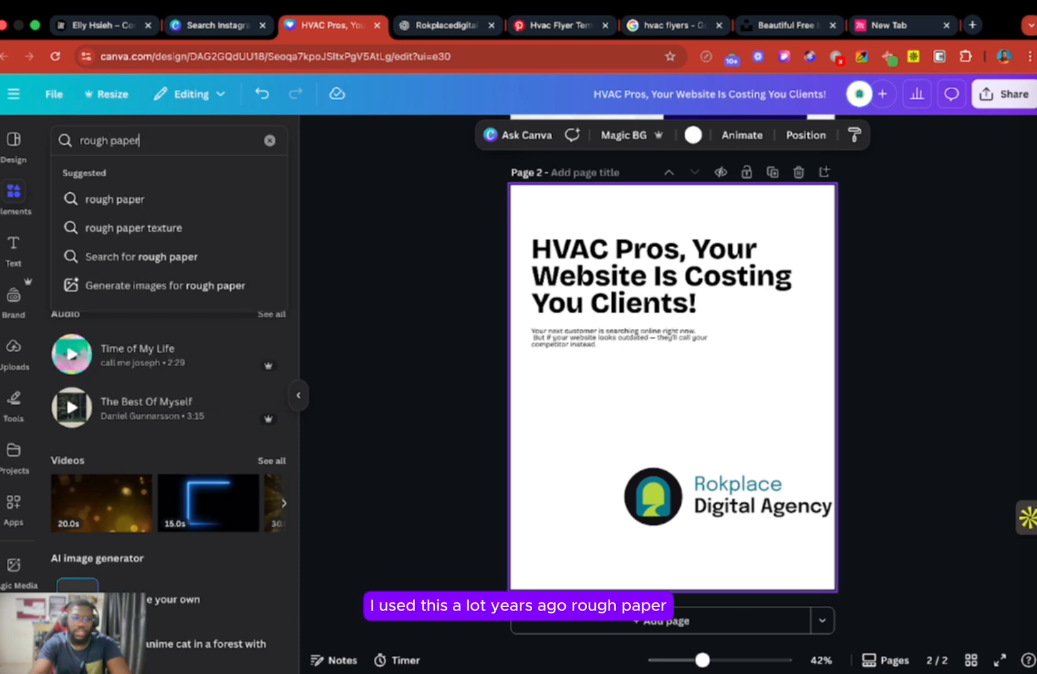
key(Return)
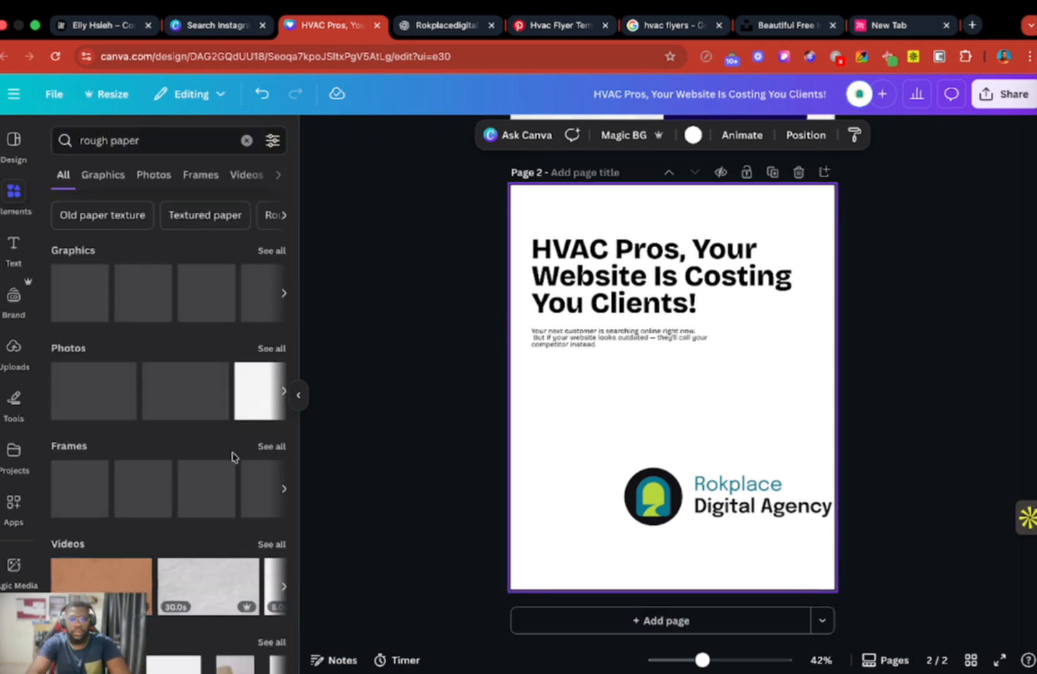
scroll(206, 493, down, 2)
scroll(207, 493, up, 2)
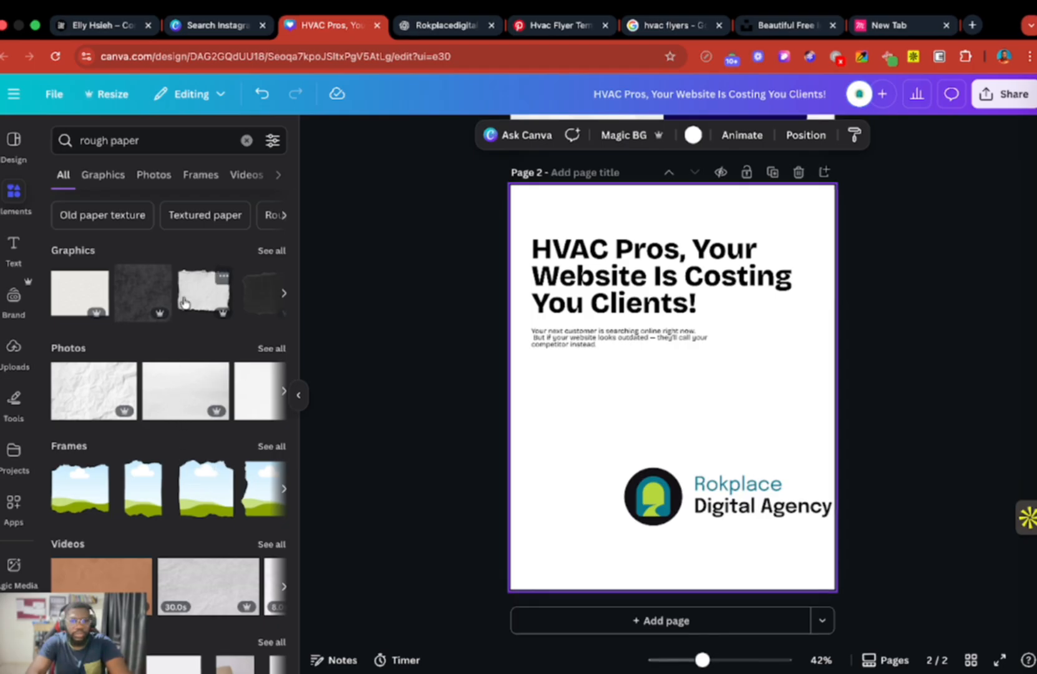
drag(184, 303, 589, 442)
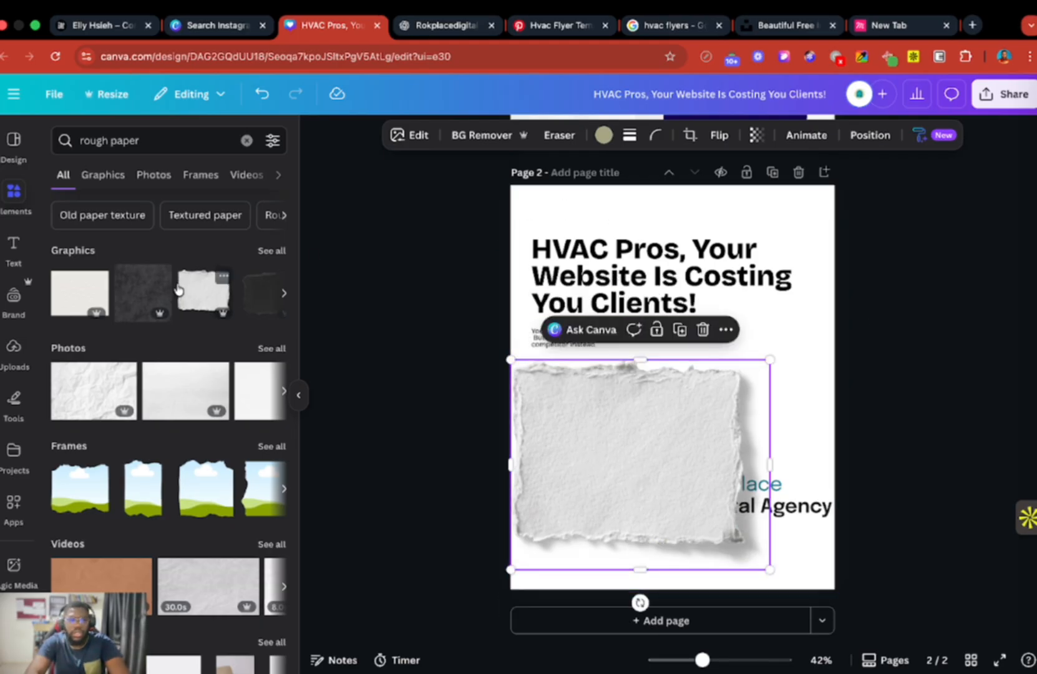
Enlarge the torn paper graphic beyond the page width and position it so its torn edge crosses below the headline
click(261, 252)
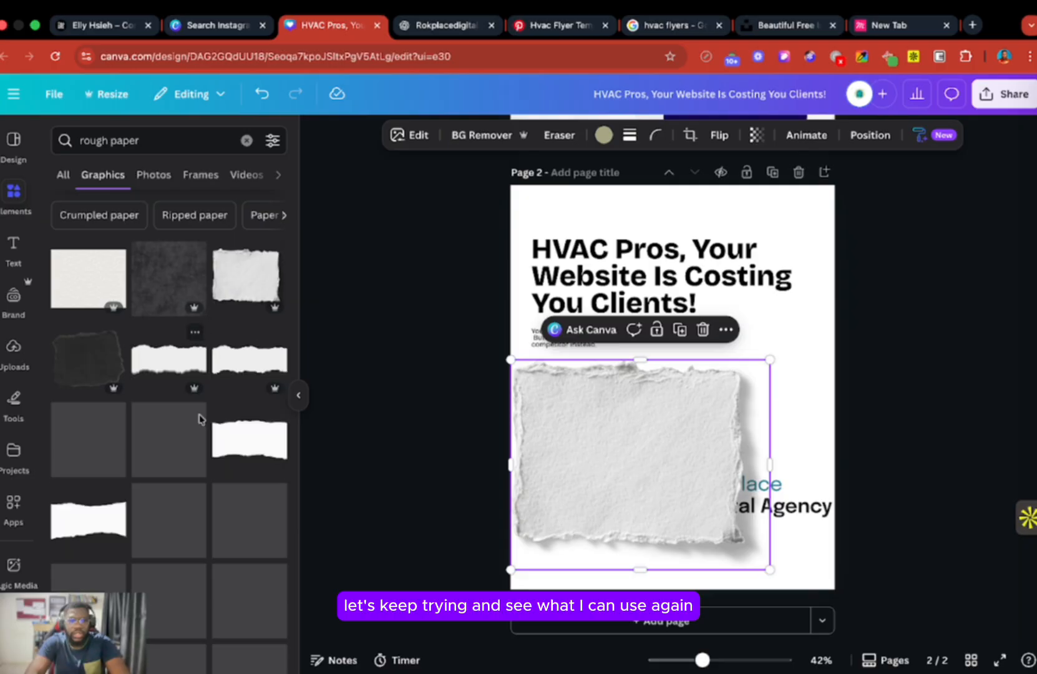
drag(511, 359, 423, 208)
drag(770, 569, 942, 642)
drag(769, 437, 763, 454)
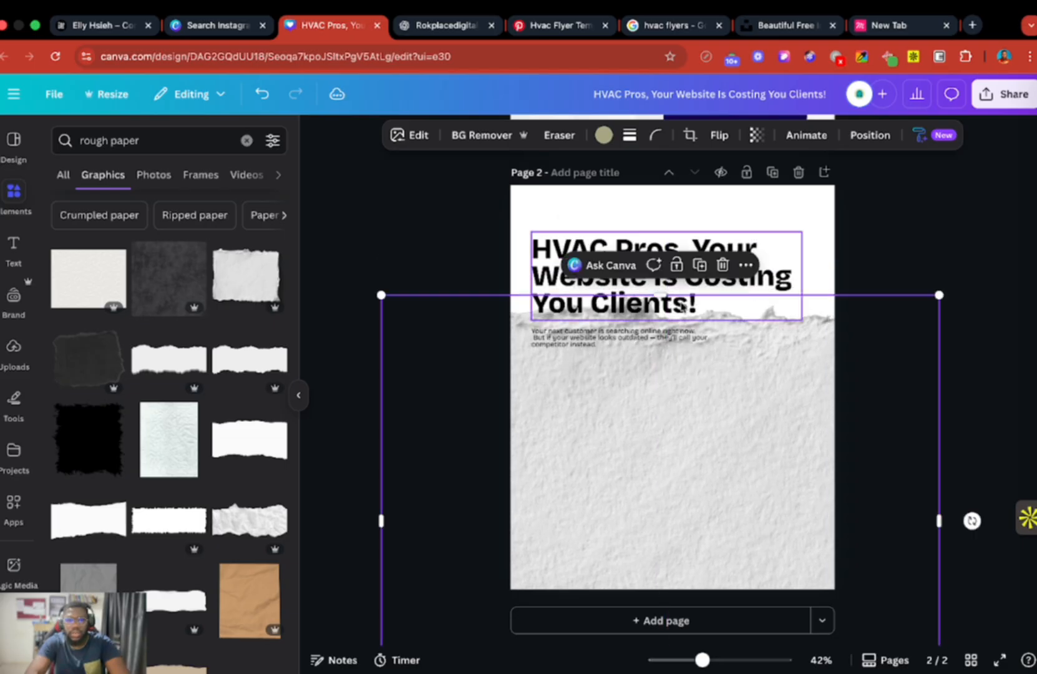
Set page 2's background to the teal from the logo's photo colors
click(680, 207)
click(693, 136)
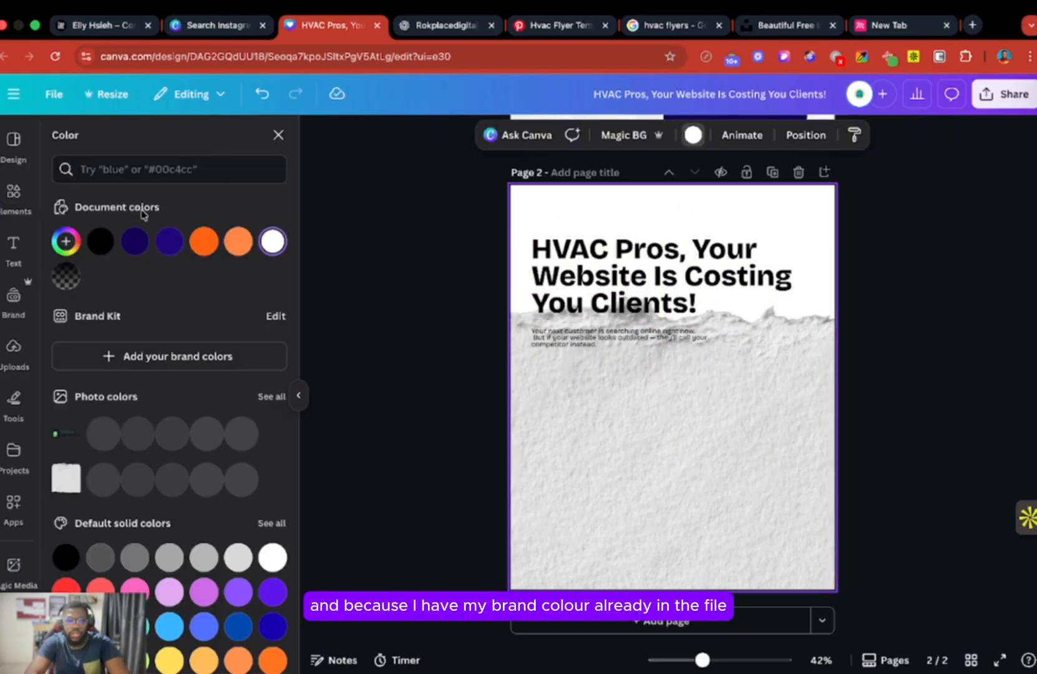
click(134, 431)
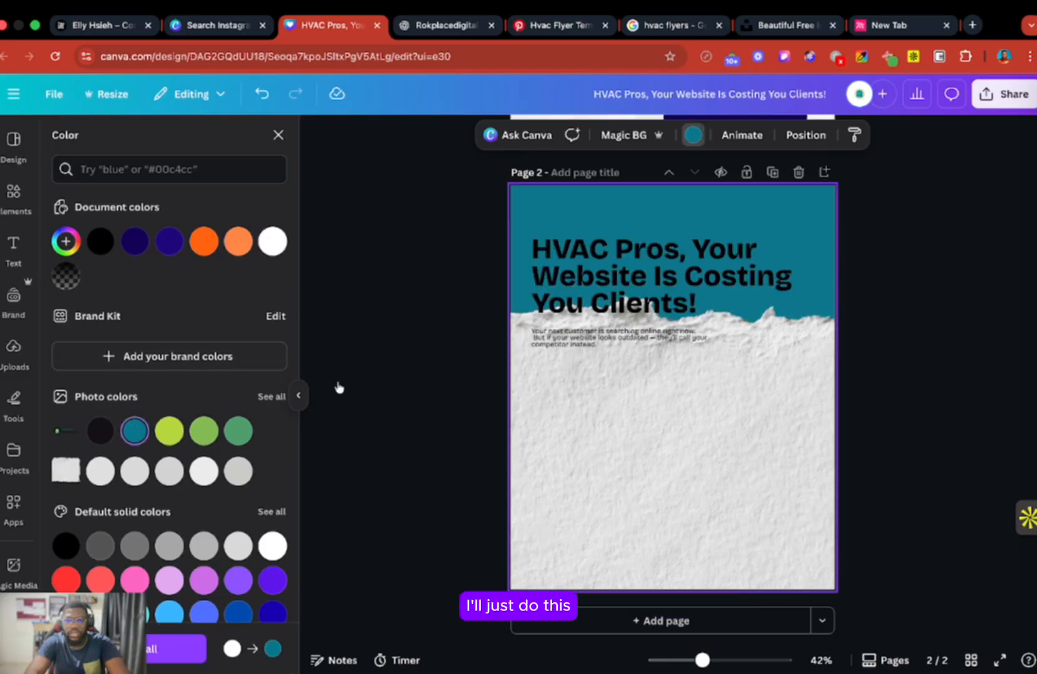
Try the torn paper graphic slightly lower beneath the body text, and delete it from page 2
click(690, 419)
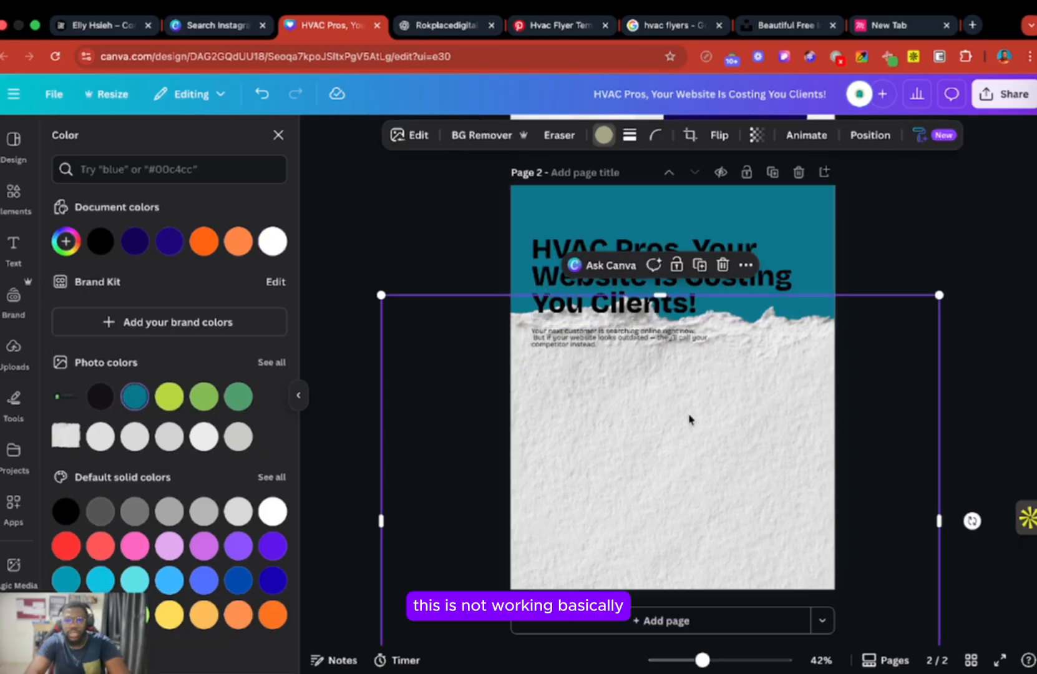
drag(689, 419, 690, 467)
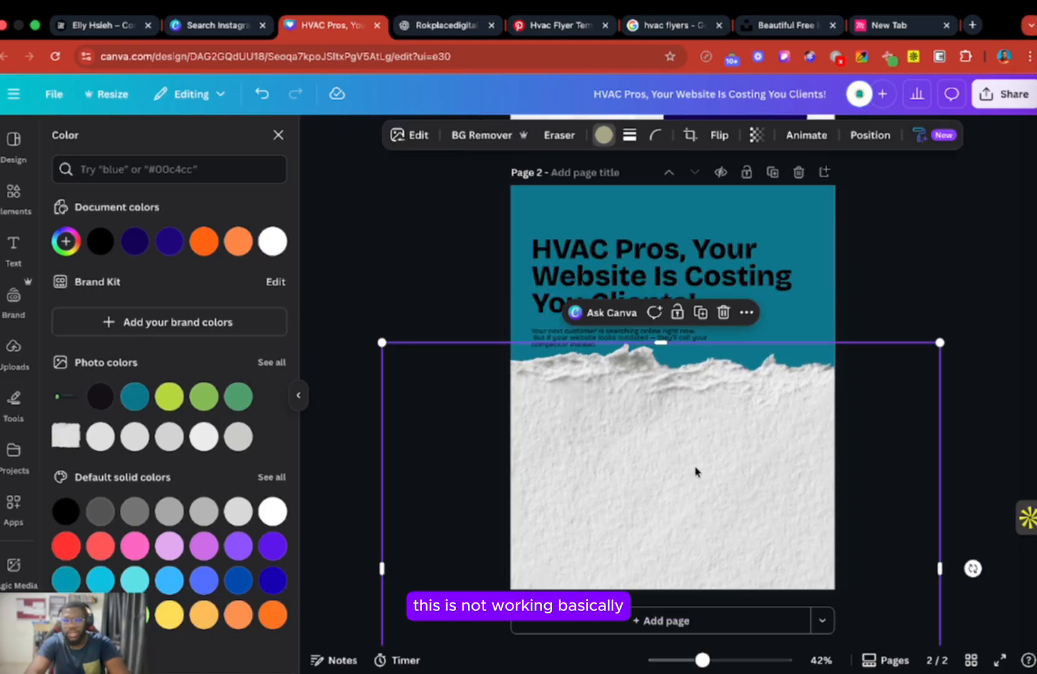
key(Delete)
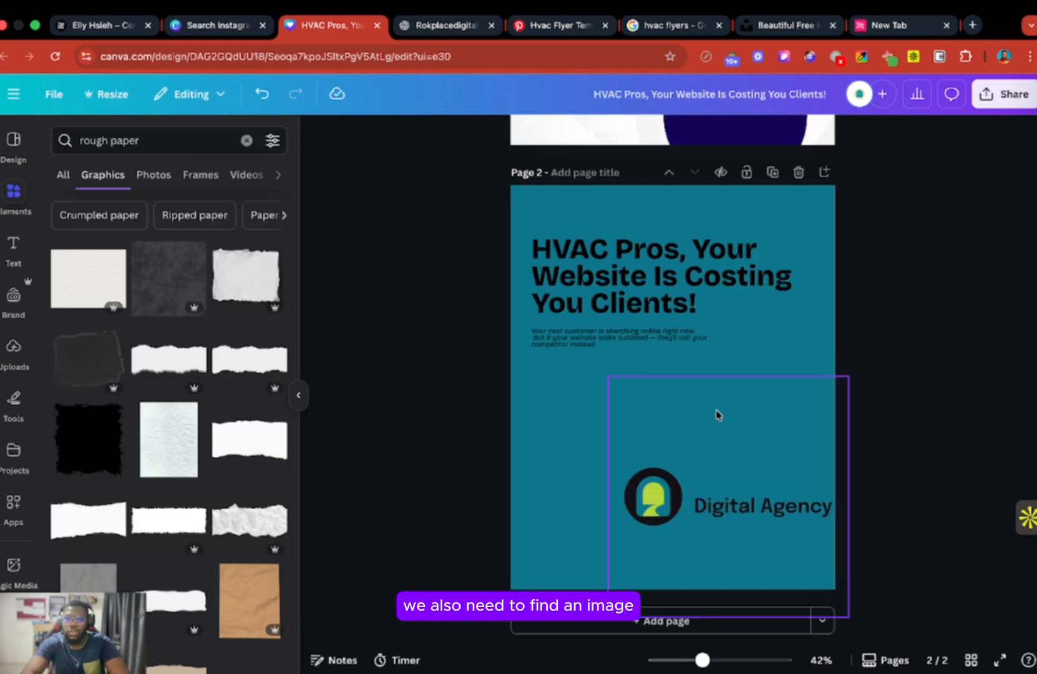
Shrink the Rokplace Digital Agency logo on page 2 to about a quarter of its width
click(742, 490)
drag(849, 616, 668, 444)
click(740, 446)
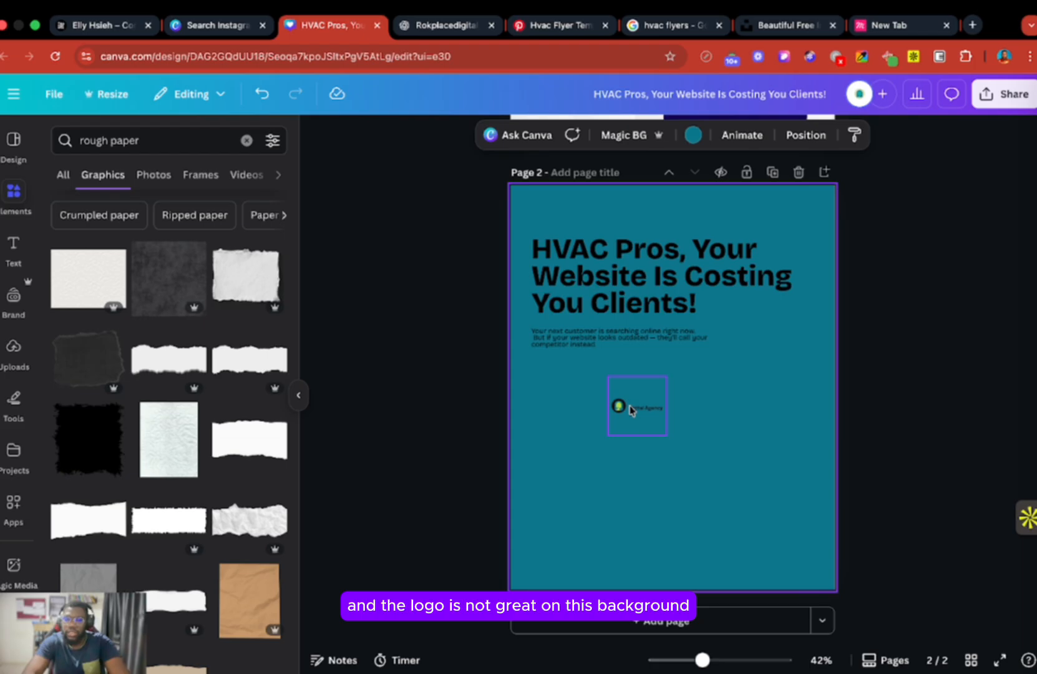
Set page 2's background to white and move the small logo above the start of the headline
click(702, 136)
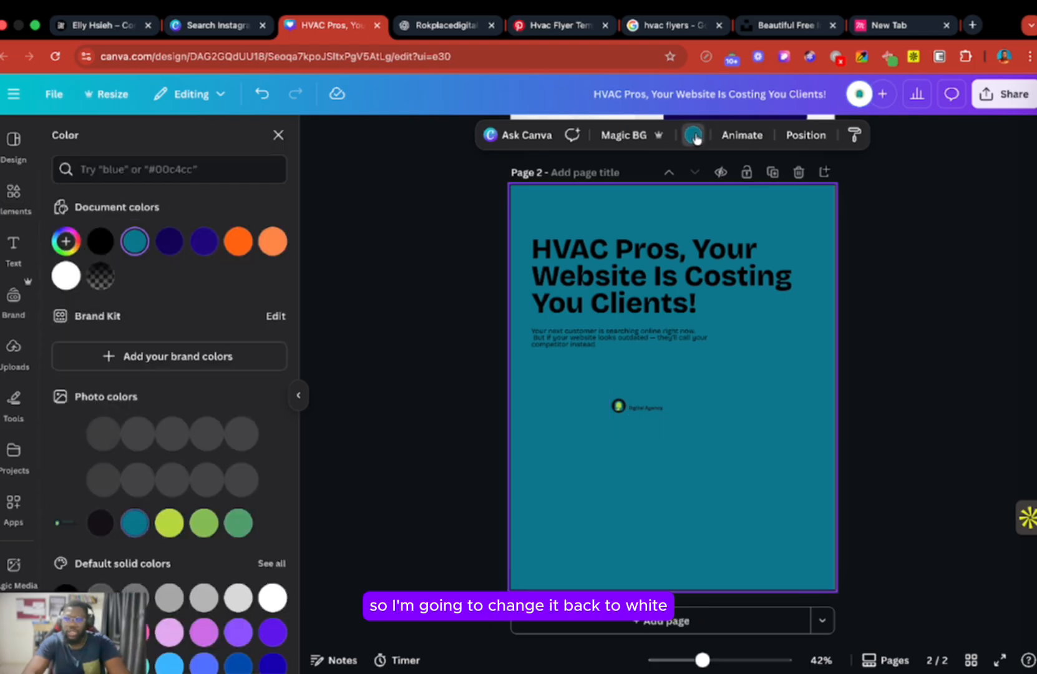
click(66, 276)
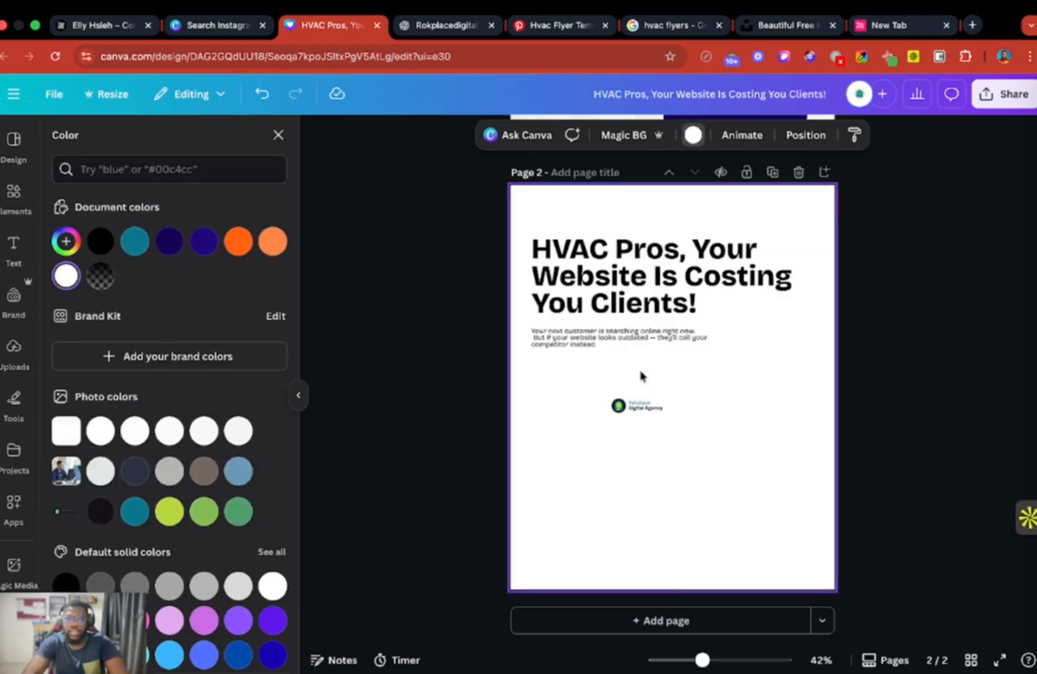
drag(645, 410, 579, 223)
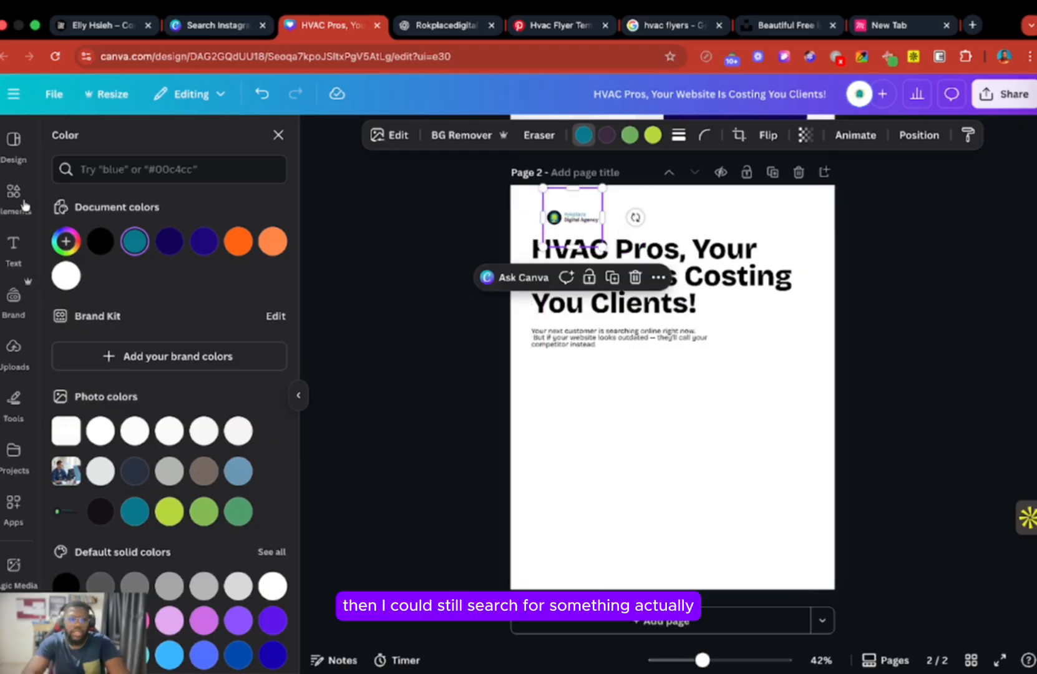
Search the elements for "background" and look through the photo results for a suitable flyer backdrop
click(15, 193)
click(131, 141)
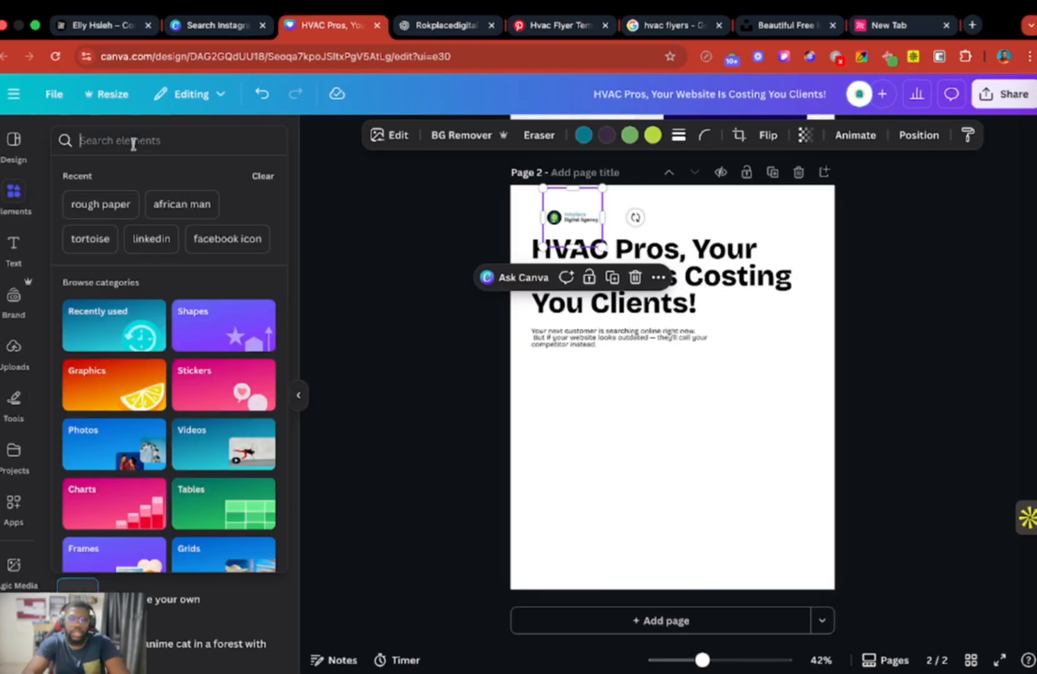
text(backgr)
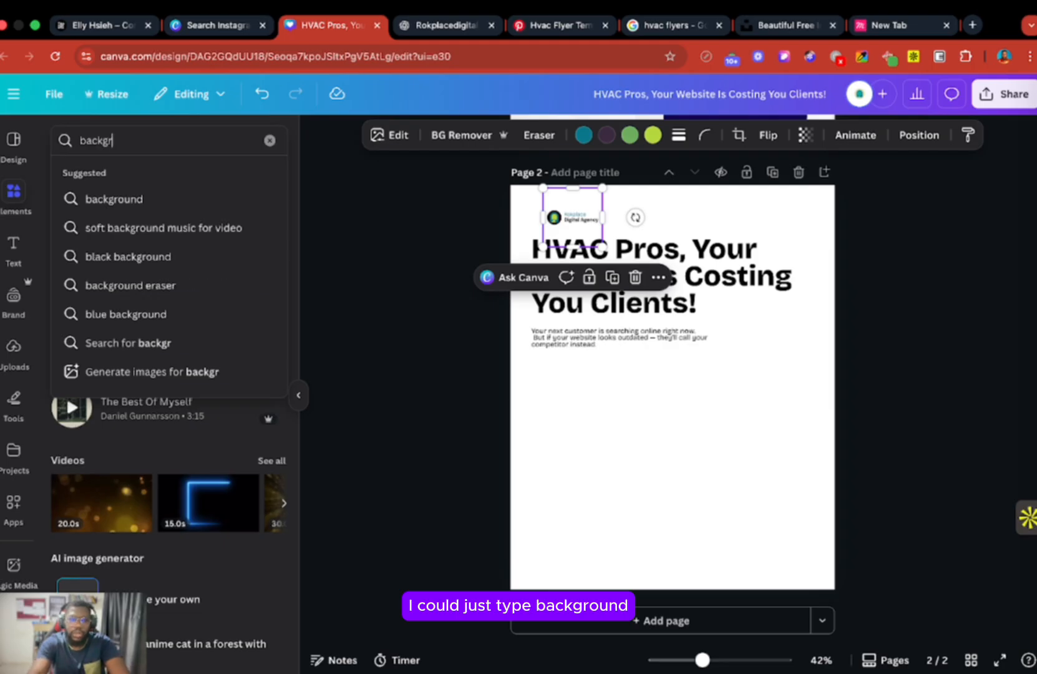
text(ound)
key(Return)
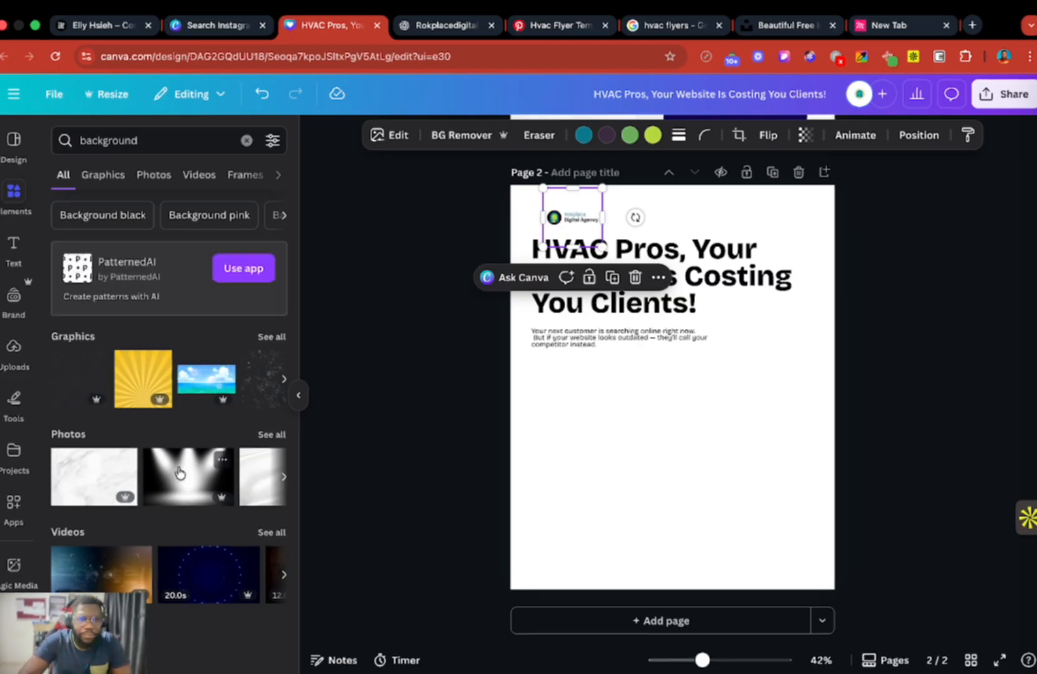
click(273, 435)
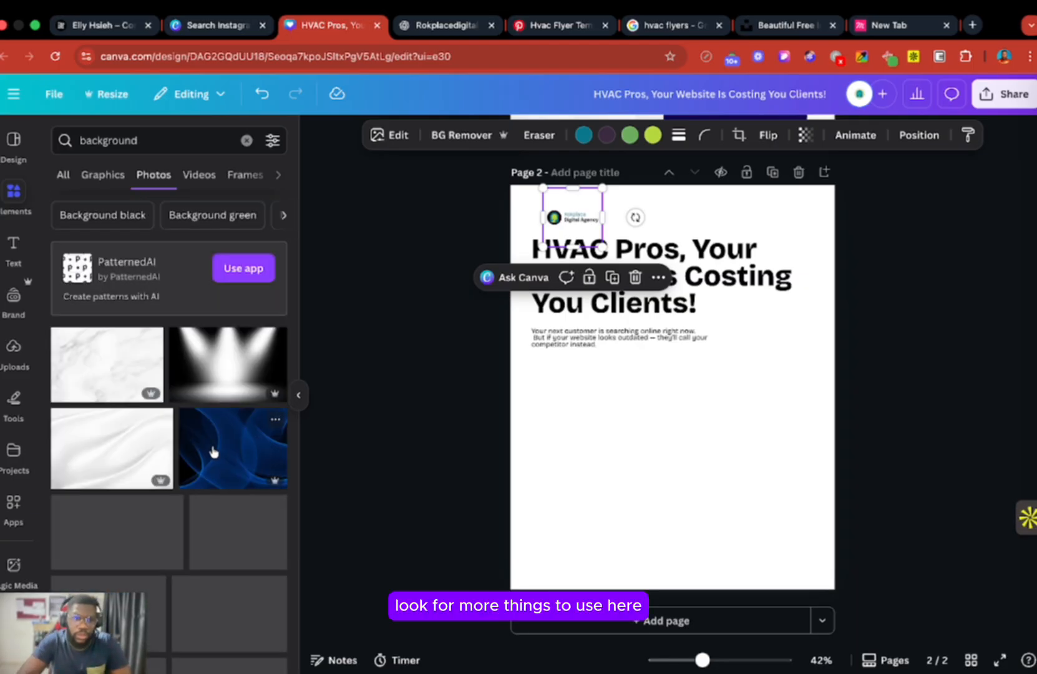
scroll(163, 493, down, 2)
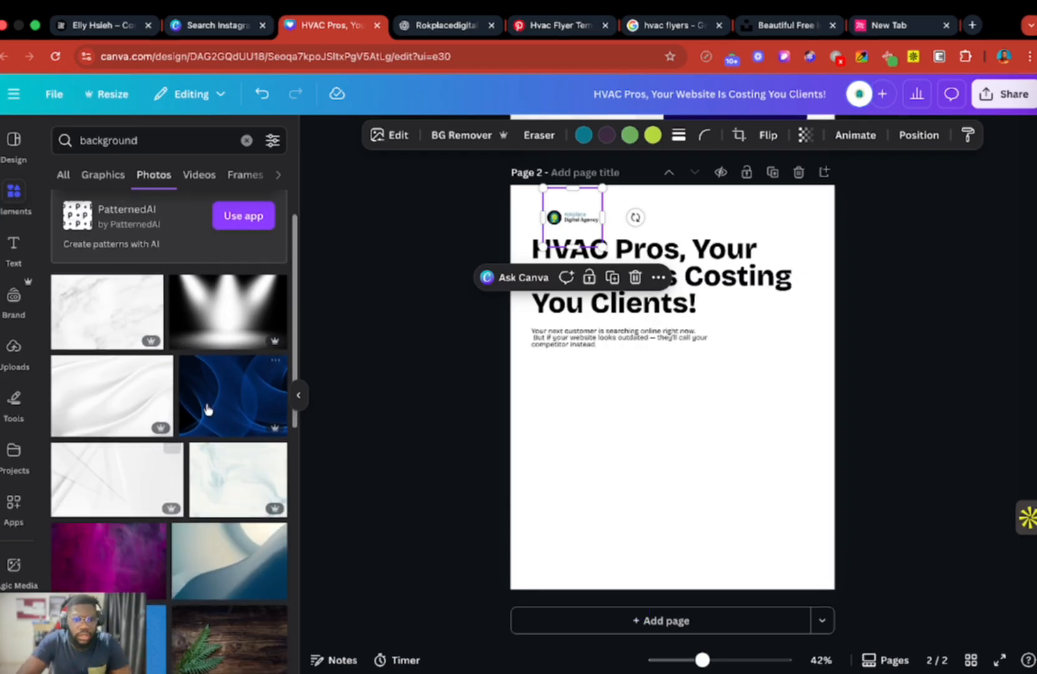
scroll(212, 491, down, 5)
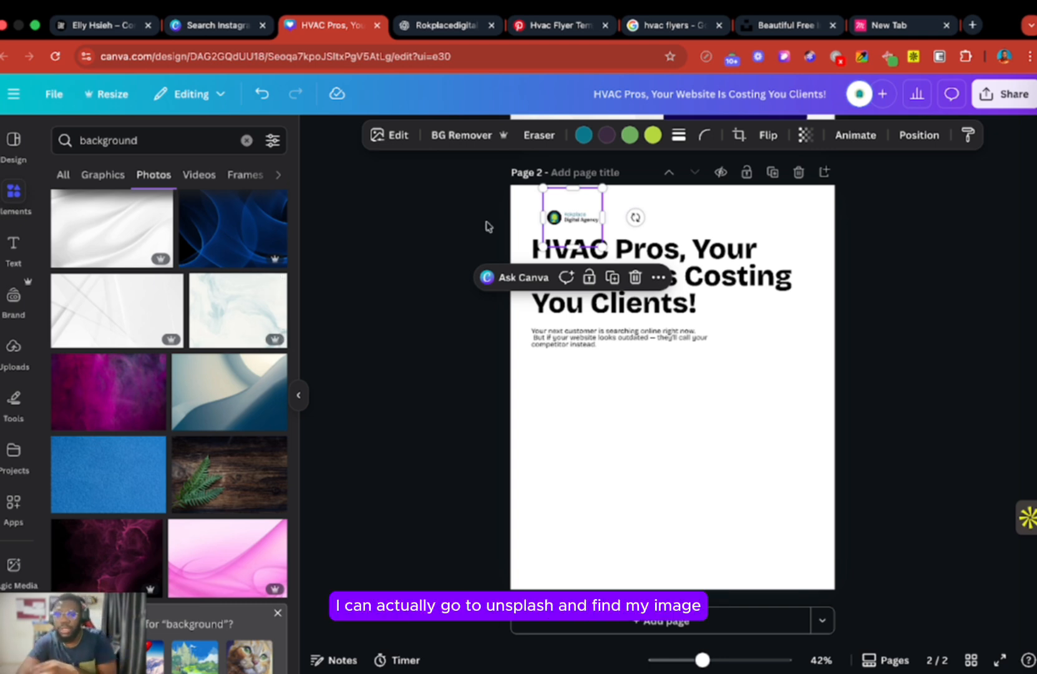
Switch to Unsplash and search its photos for "HVAC"
click(783, 24)
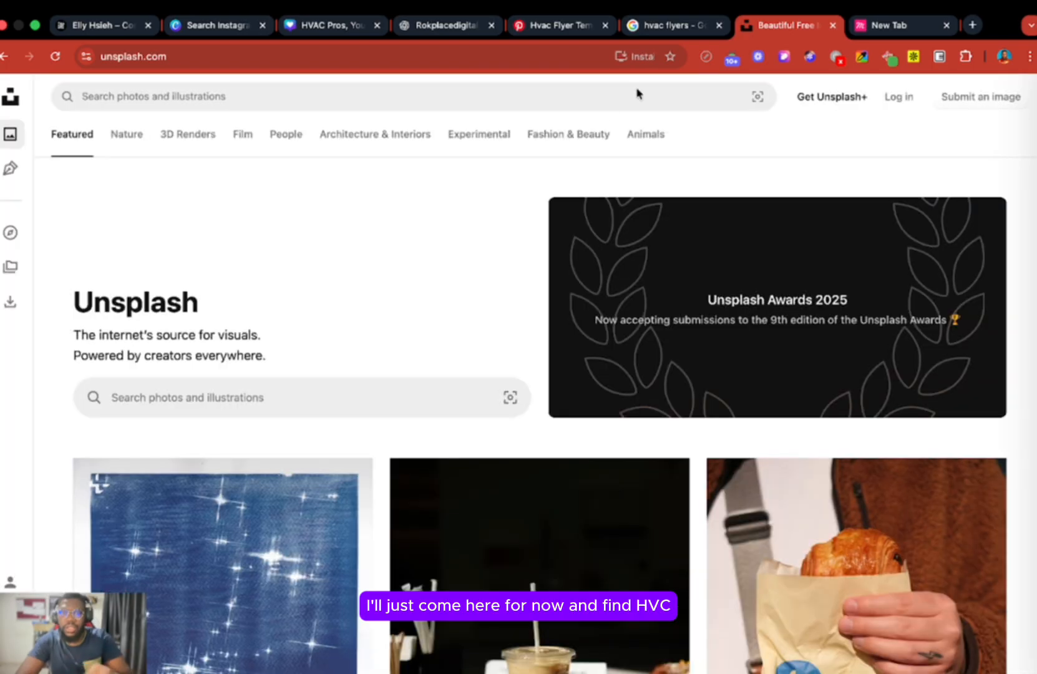
click(566, 100)
text(HVAC)
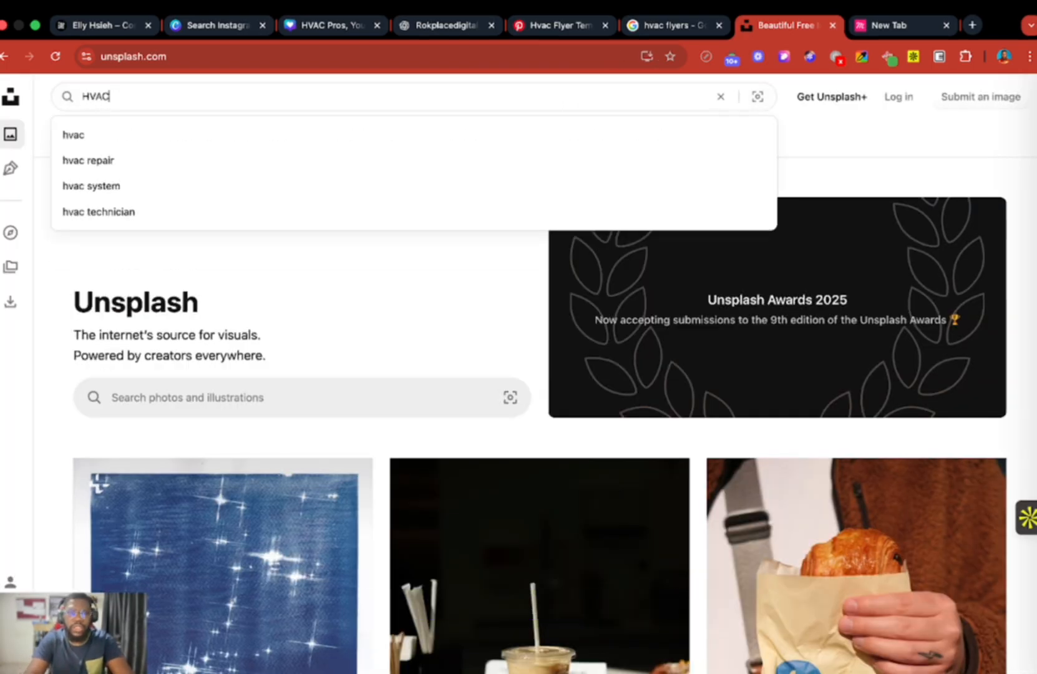
key(Return)
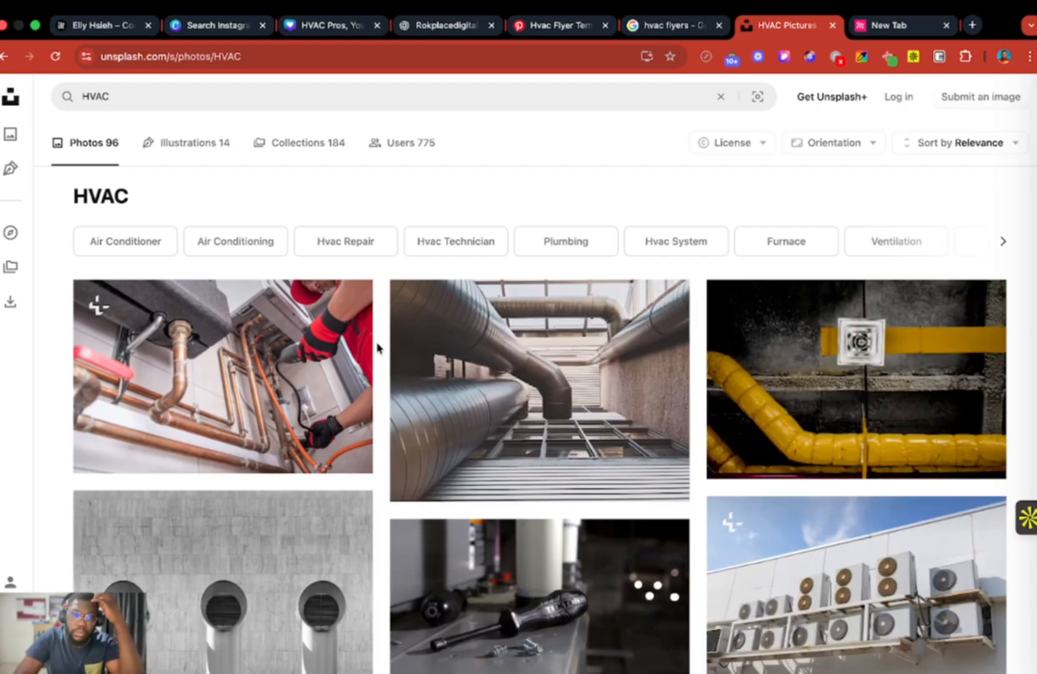
Examine the HVAC photos on Unsplash, loading more results, for a free image that suits the flyer
scroll(393, 491, down, 8)
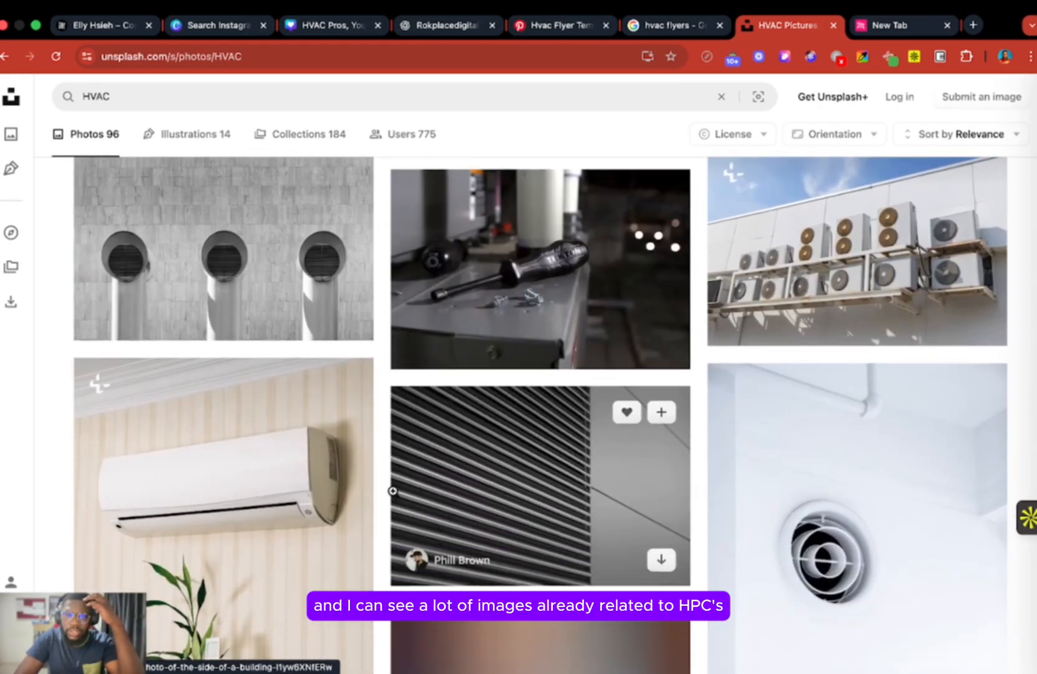
scroll(393, 491, down, 5)
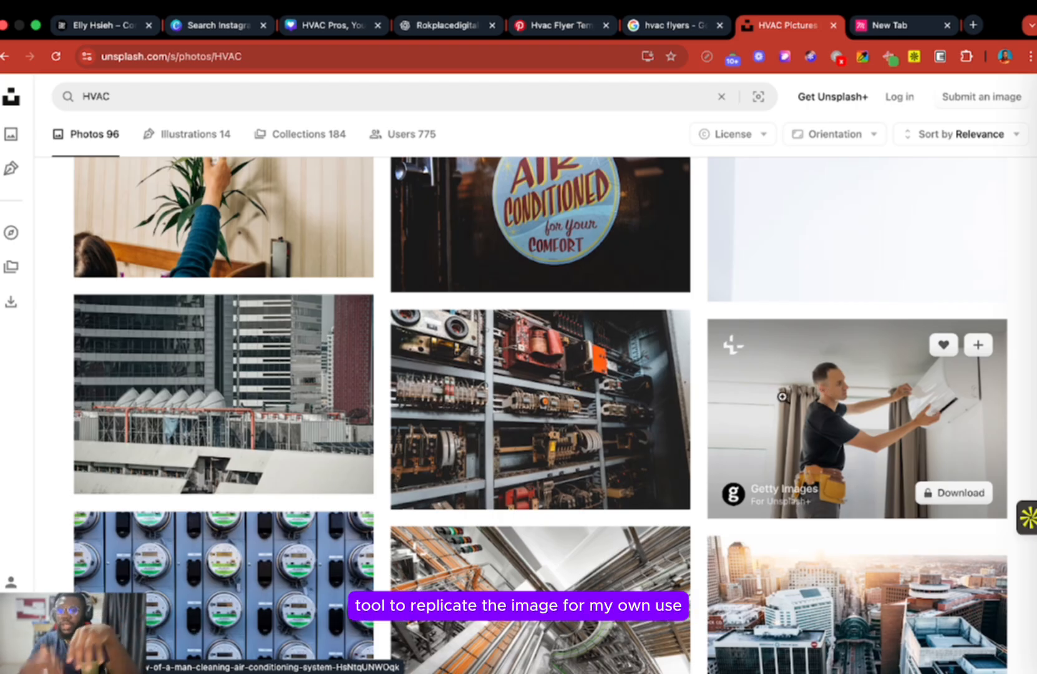
scroll(656, 566, down, 9)
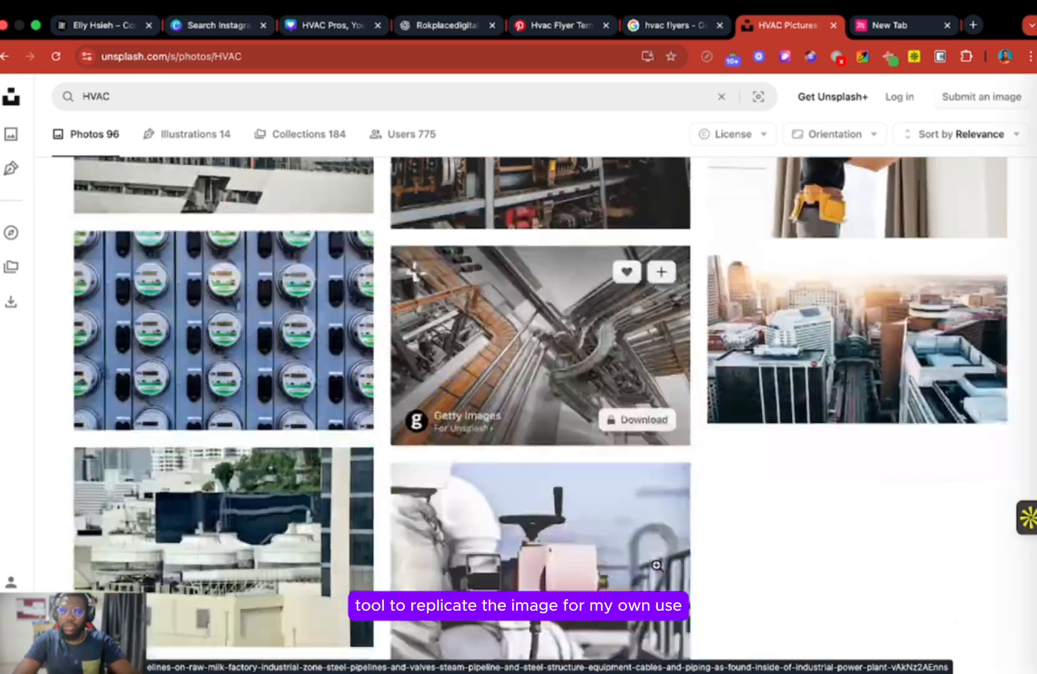
scroll(656, 566, down, 4)
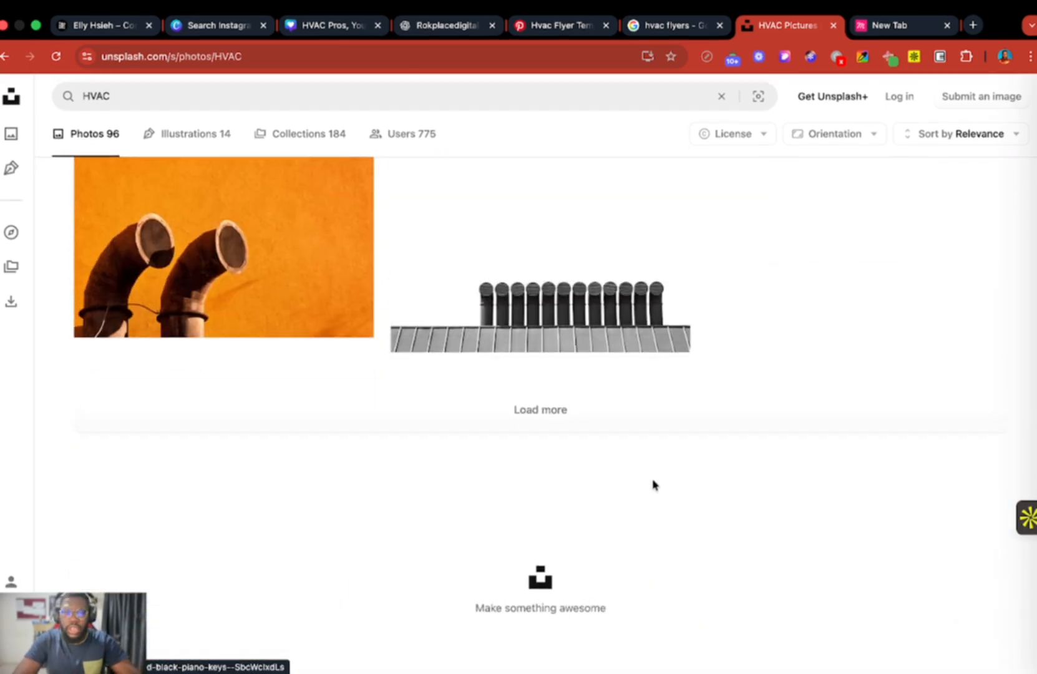
click(540, 411)
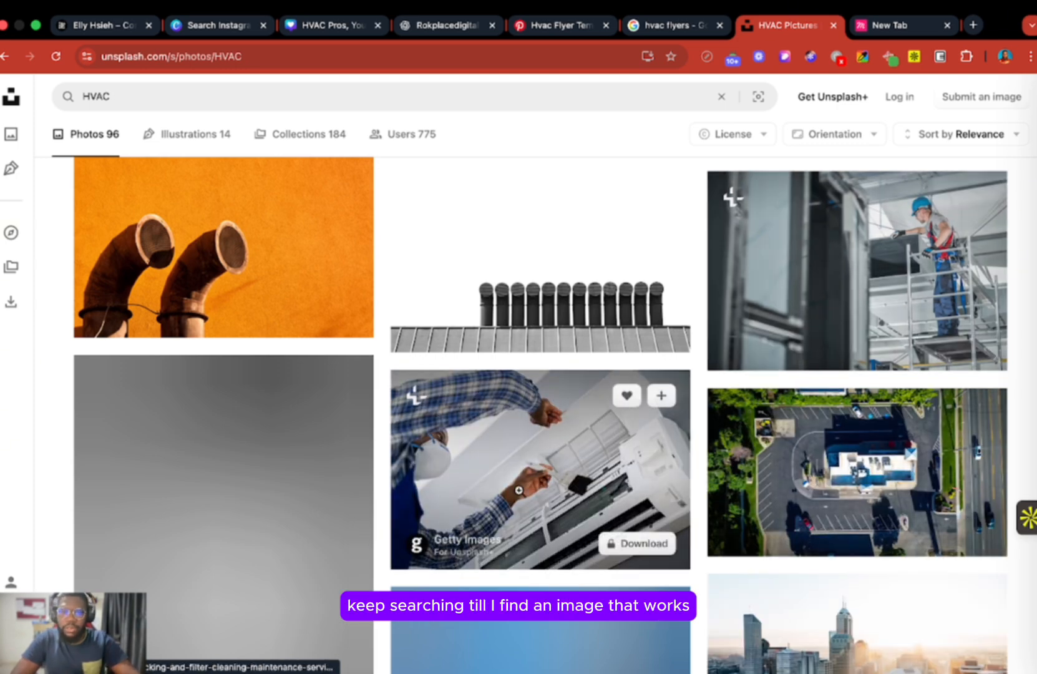
scroll(519, 490, down, 3)
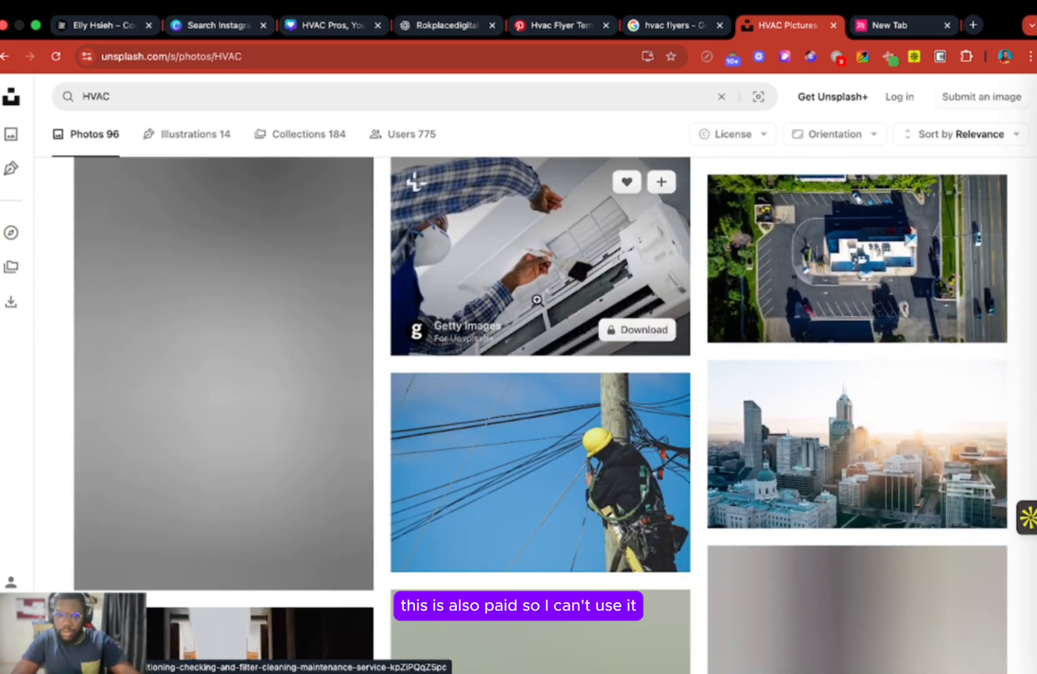
scroll(537, 301, down, 6)
scroll(536, 300, up, 3)
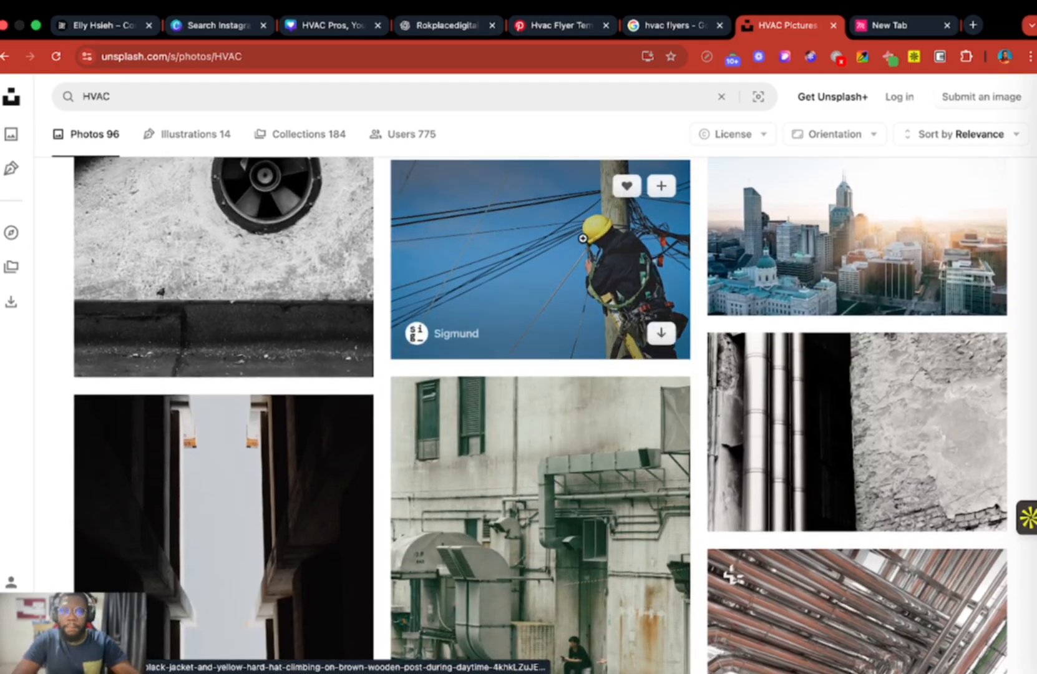
scroll(582, 238, up, 2)
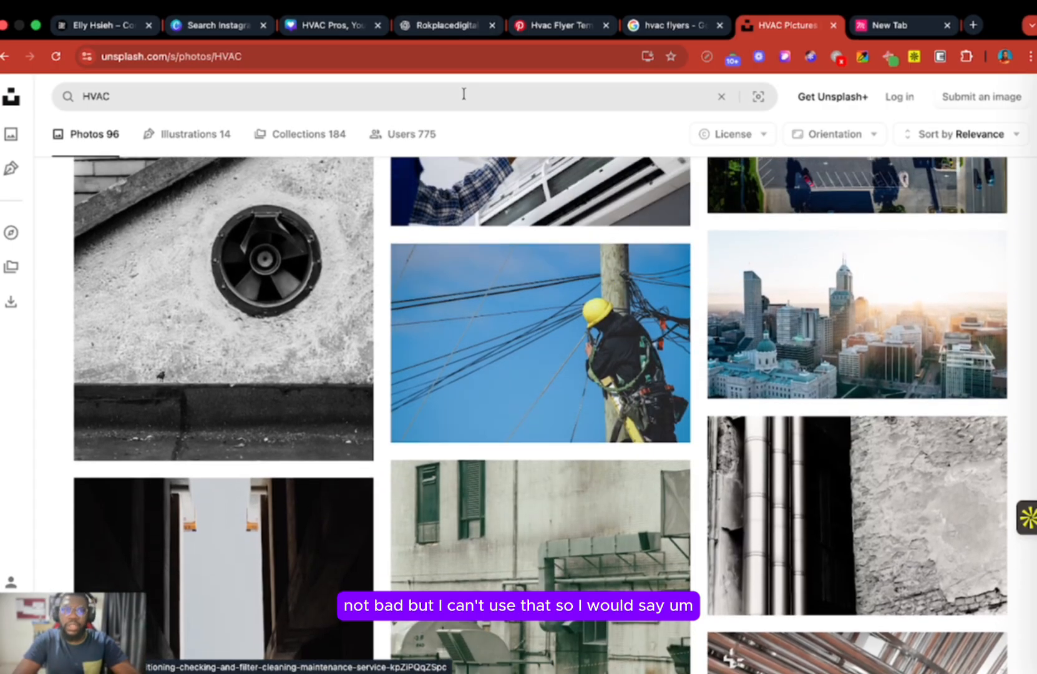
Switch back to Canva, add the pale blue marble photo to page 2 and enlarge it to cover the whole page
click(325, 28)
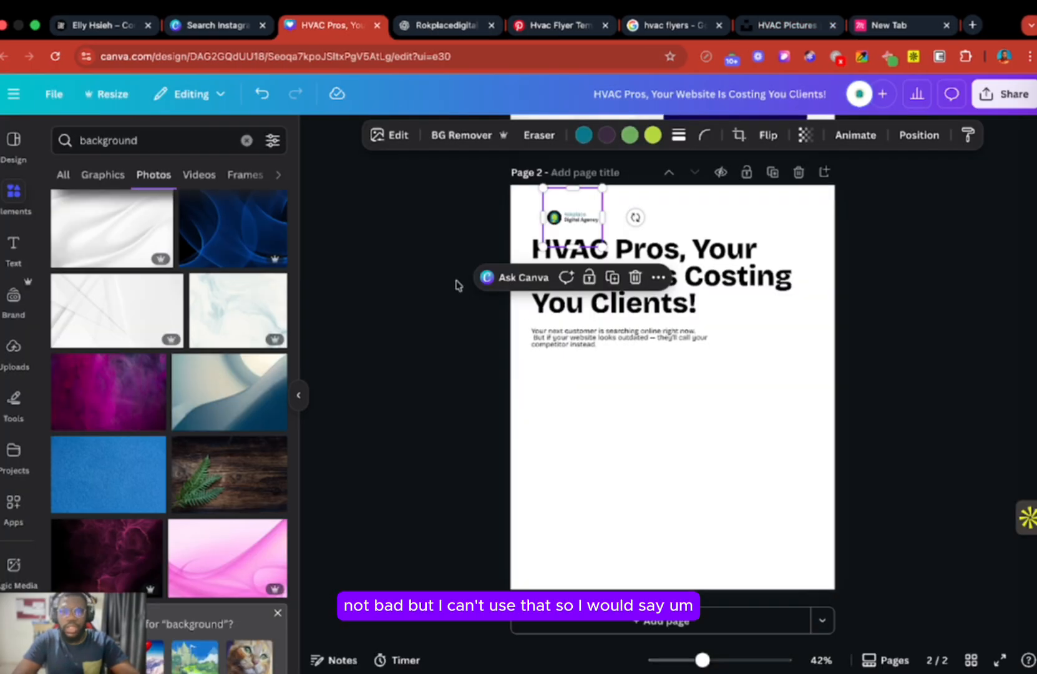
click(617, 338)
click(643, 390)
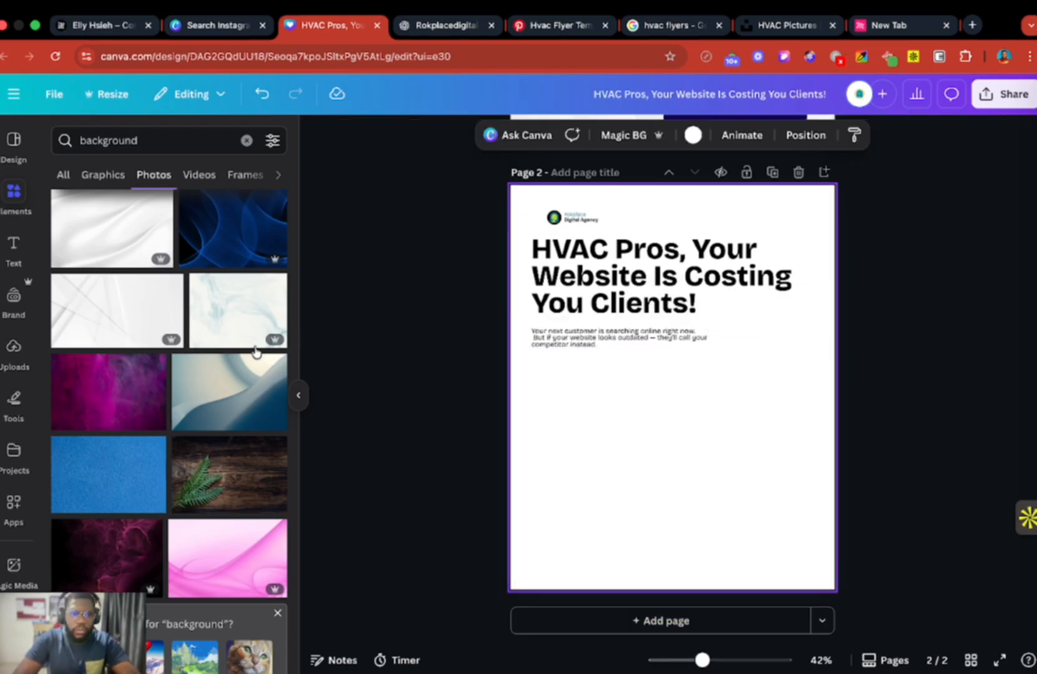
drag(450, 333, 620, 274)
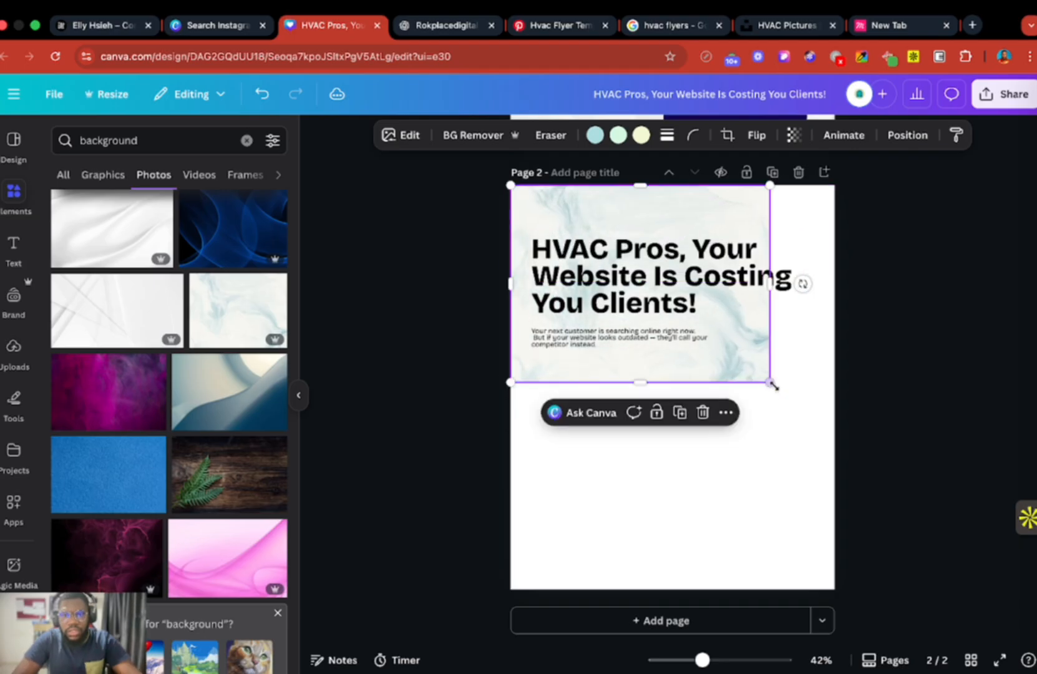
drag(769, 382, 909, 538)
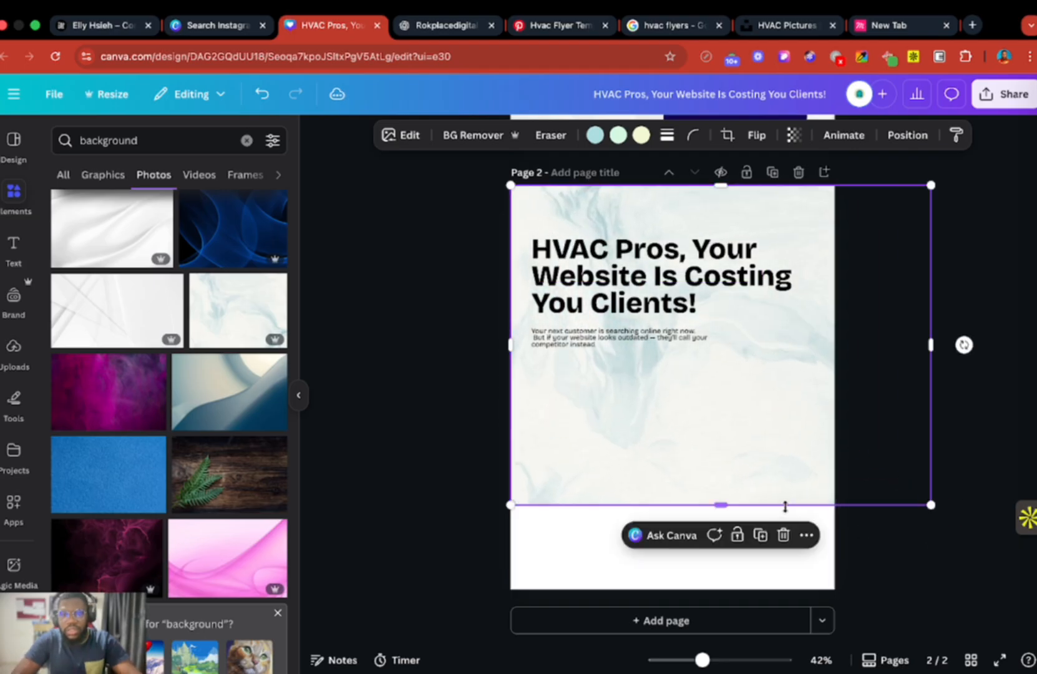
drag(731, 504, 738, 593)
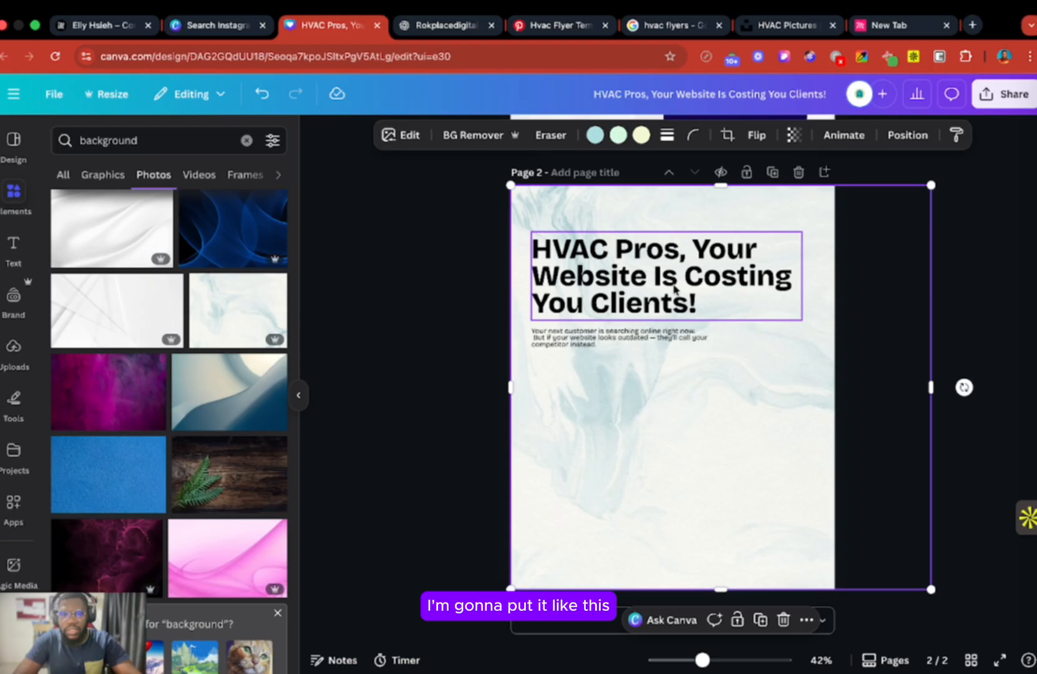
Recolour the page 2 headline with the teal from the logo's photo colours
click(642, 275)
click(534, 136)
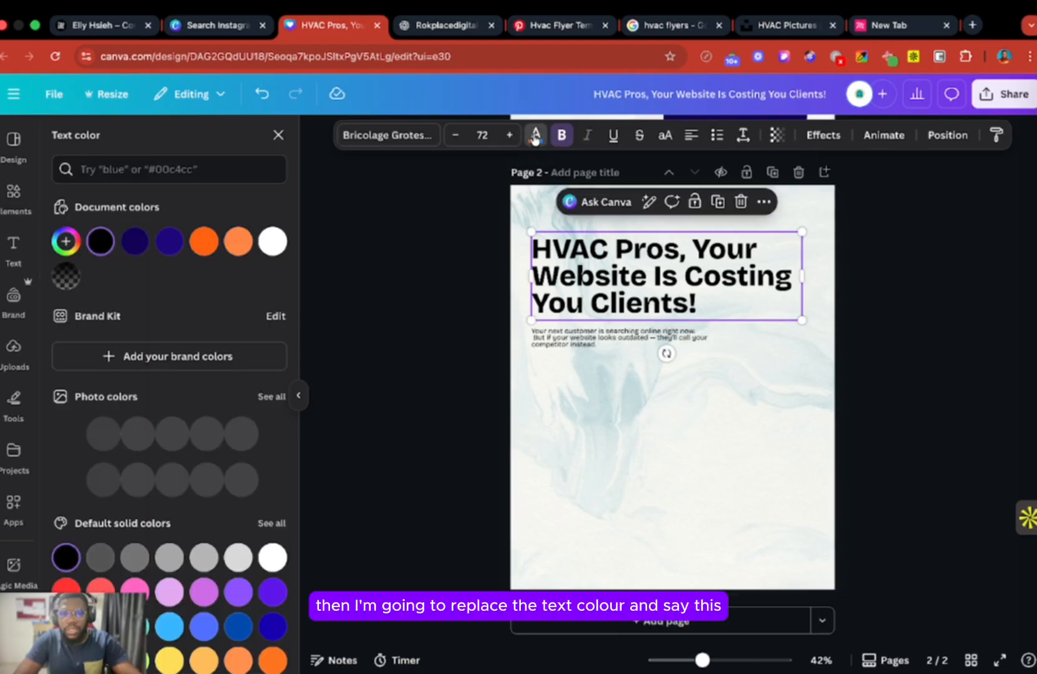
click(134, 431)
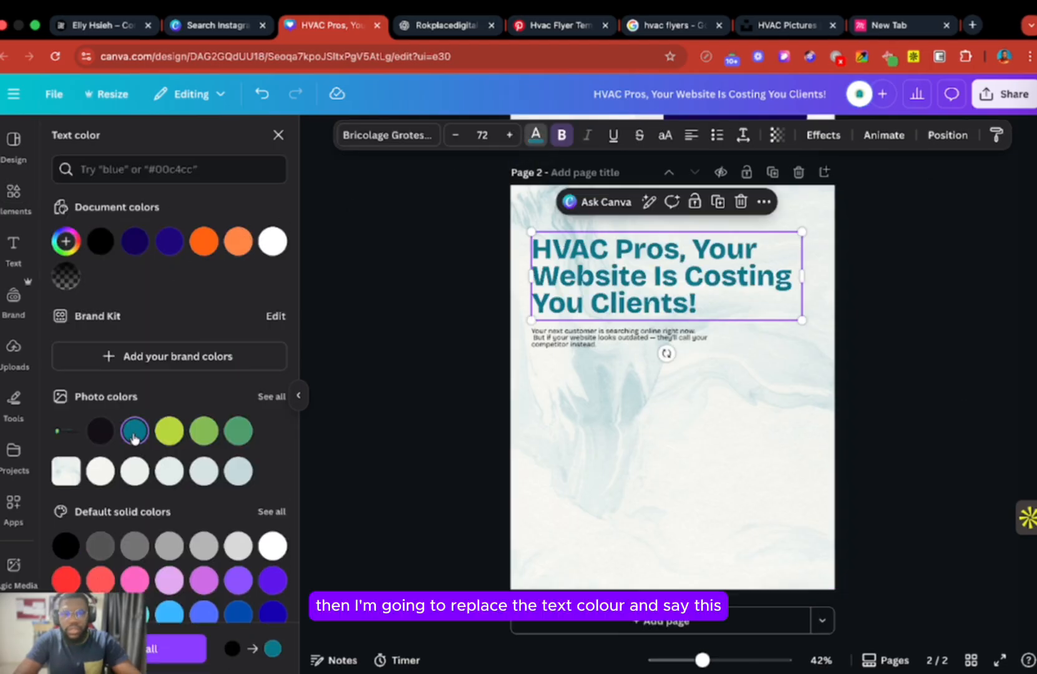
Set the transparency of page 2's marble background photo to 21
click(556, 396)
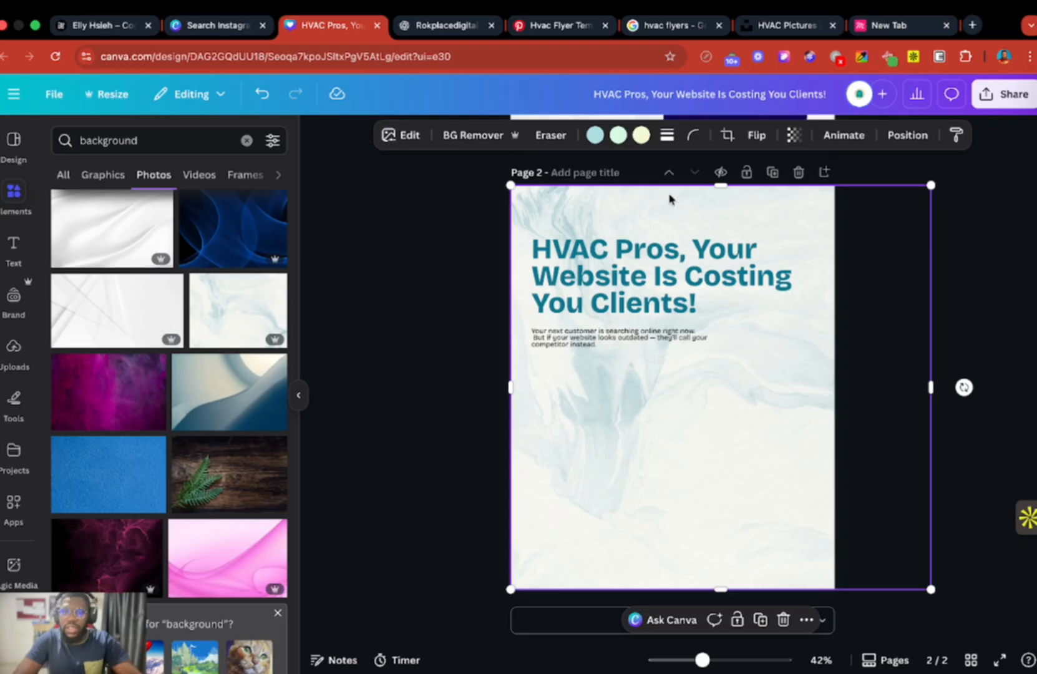
click(793, 137)
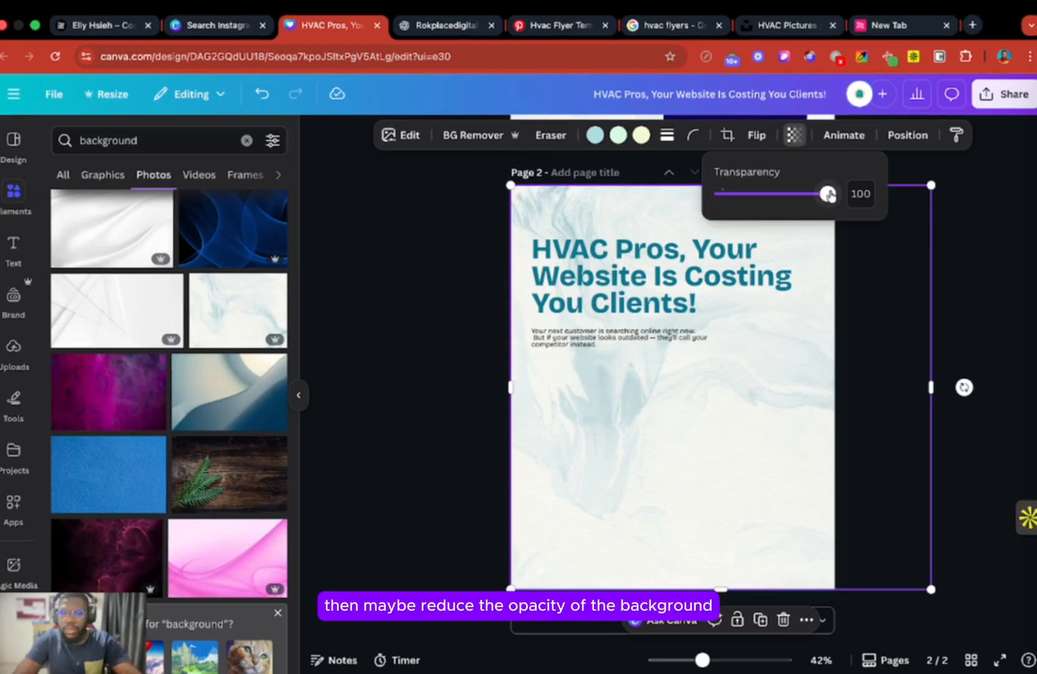
drag(828, 195, 743, 193)
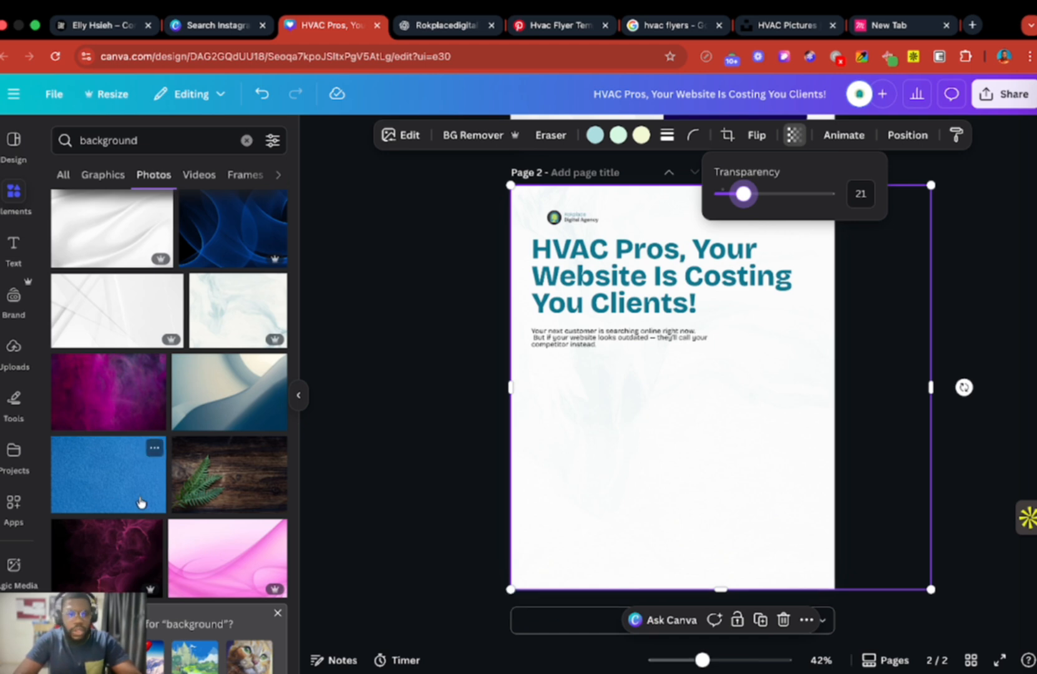
Look through more "background" photo results for an alternative flyer backdrop
scroll(136, 520, down, 7)
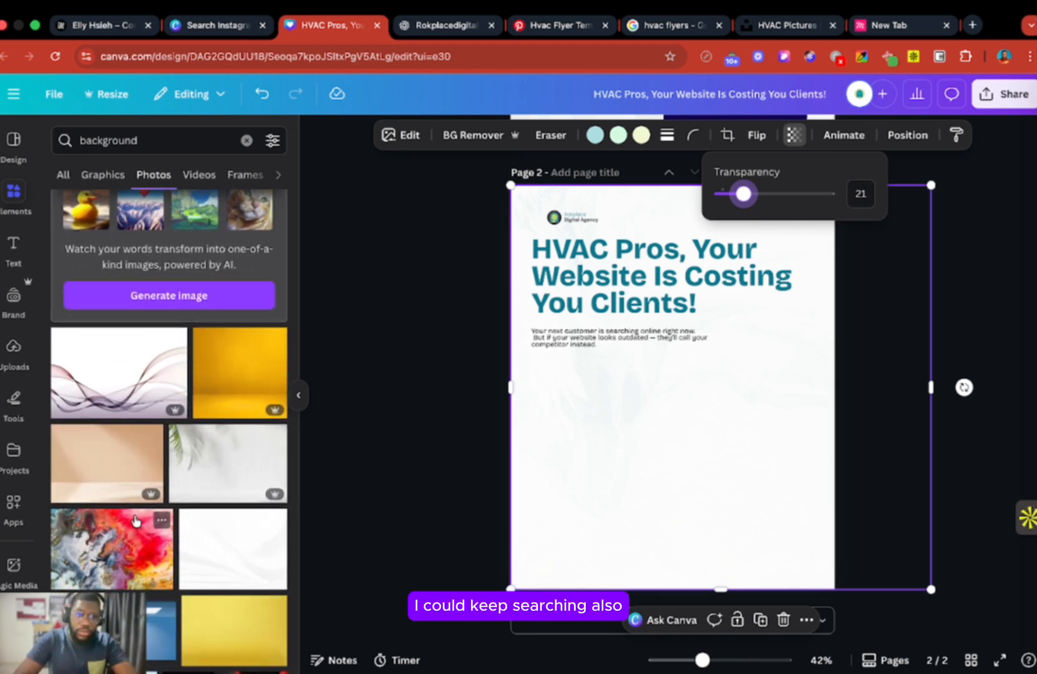
scroll(135, 522, down, 5)
scroll(202, 417, up, 1)
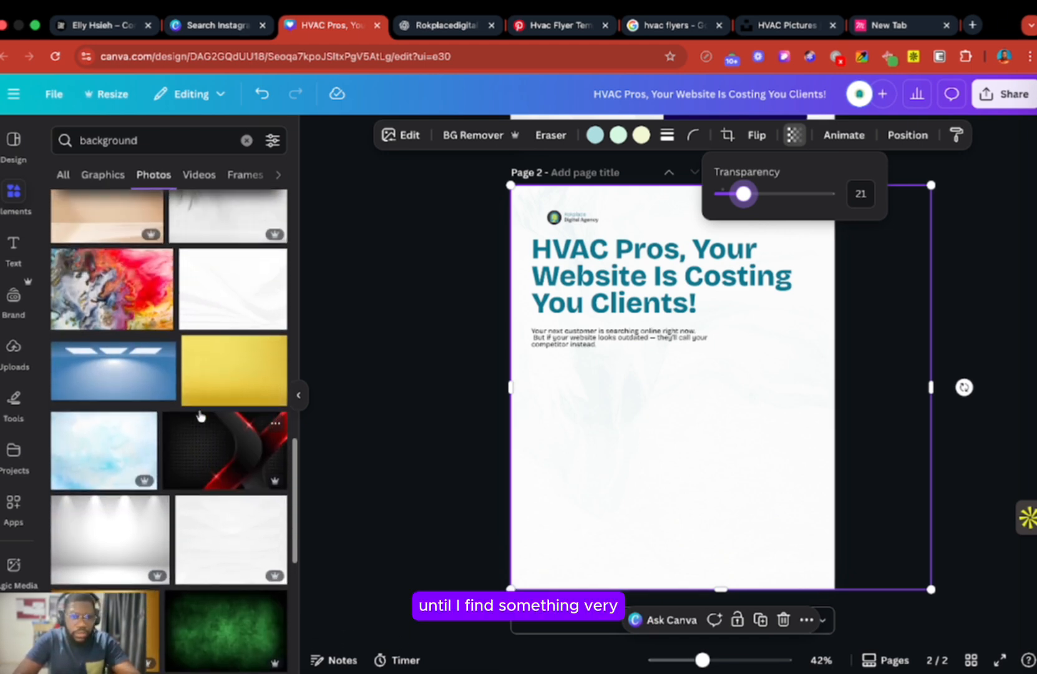
scroll(202, 416, down, 5)
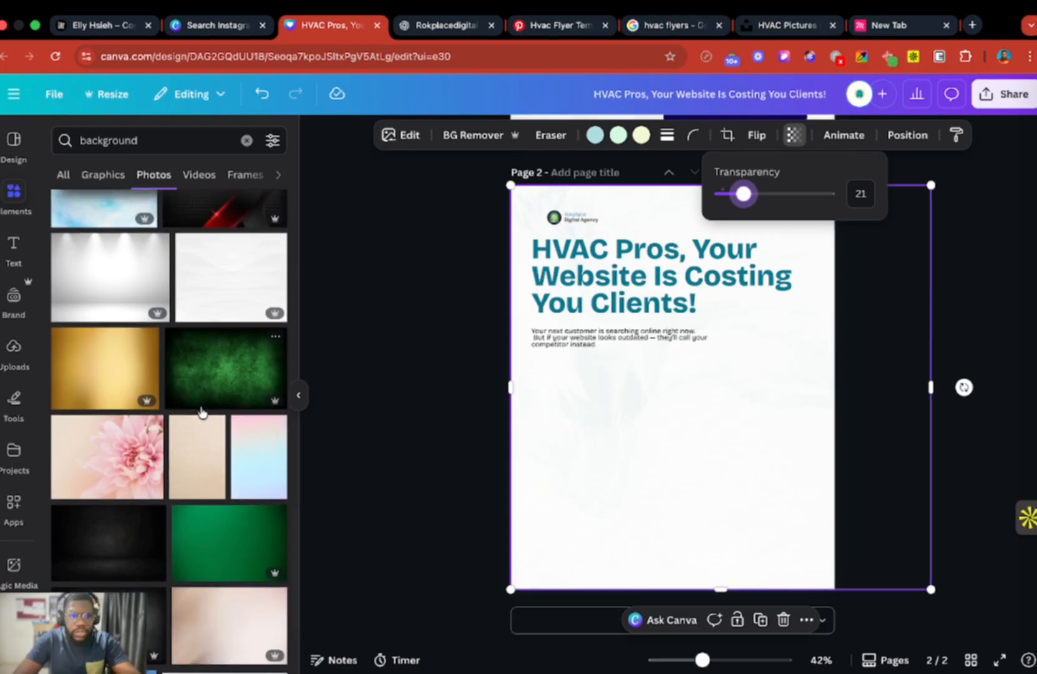
scroll(201, 410, down, 3)
click(405, 398)
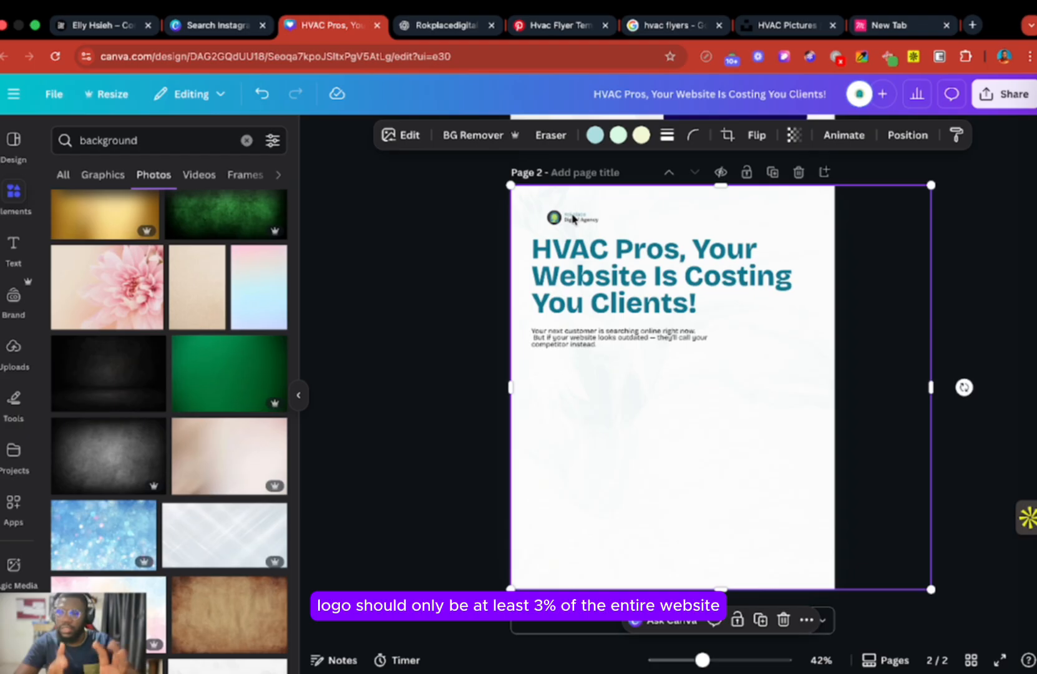
click(460, 220)
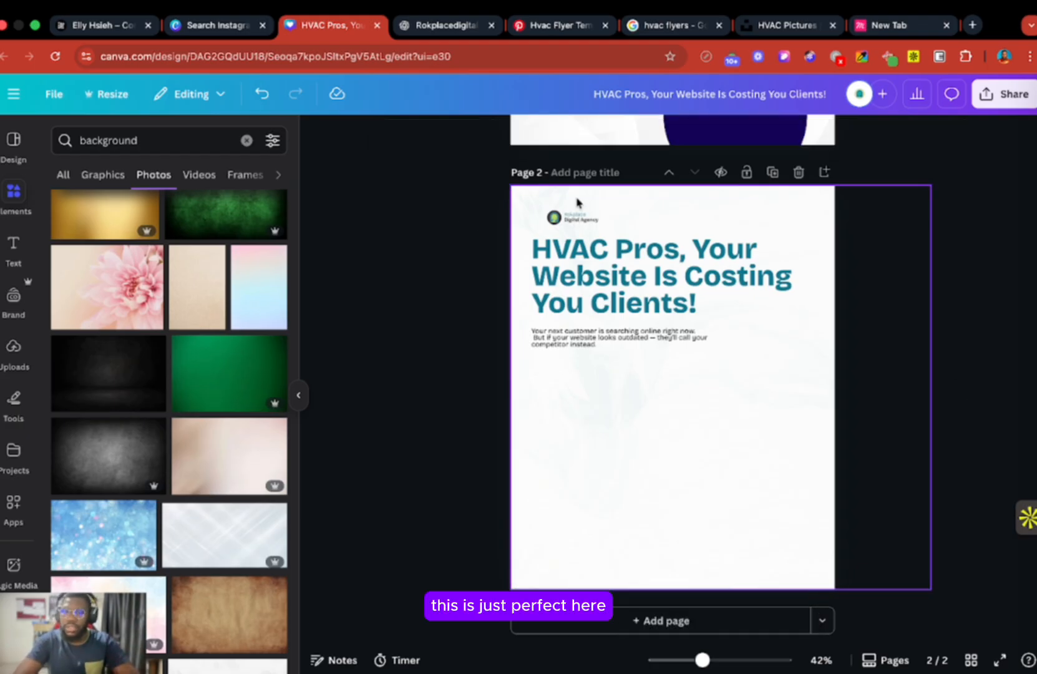
click(648, 372)
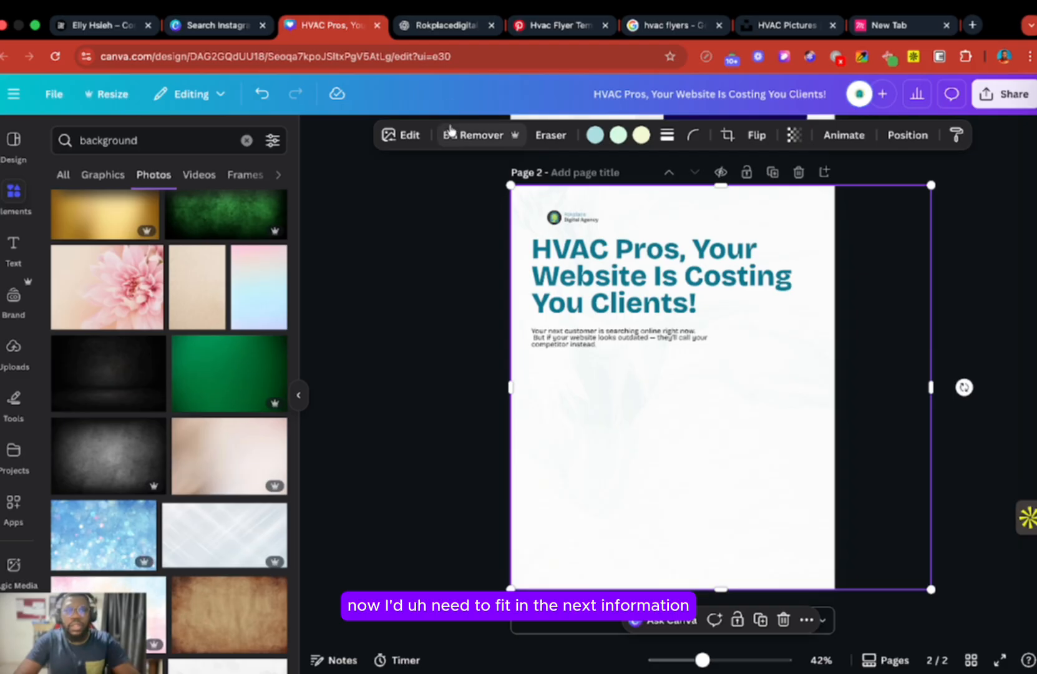
Switch to ChatGPT and copy the line "Get a clean, high-converting website that:" from Option 1
click(446, 25)
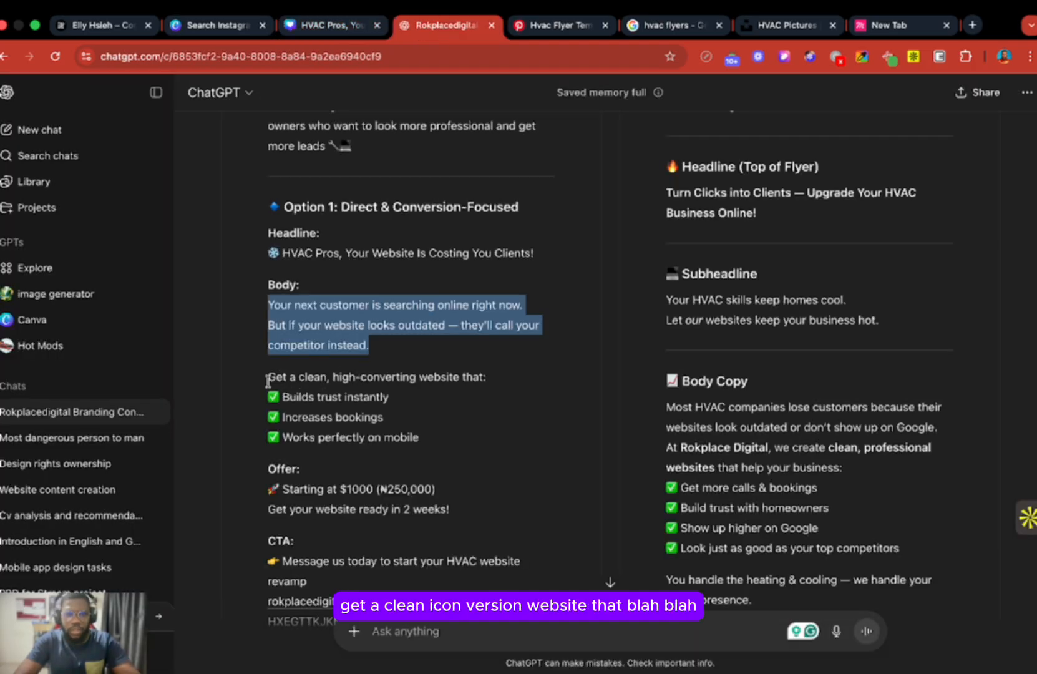
drag(267, 375, 499, 379)
key(ctrl+c)
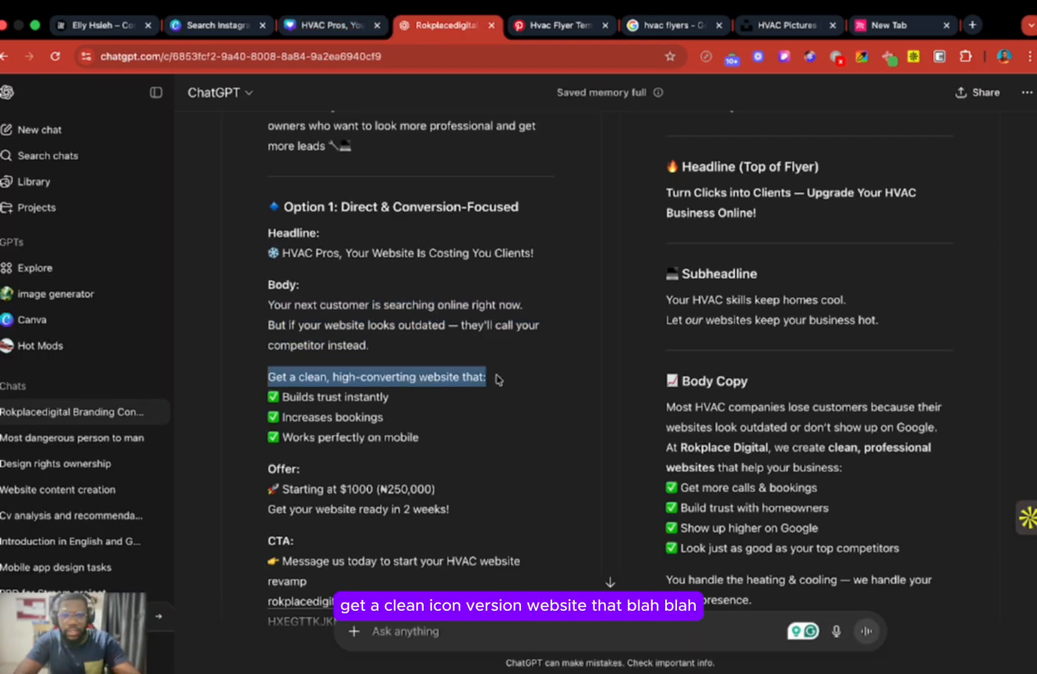
In Canva, duplicate the body text just below itself and replace the copy's wording with "Get a clean, high-converting website that:"
click(321, 27)
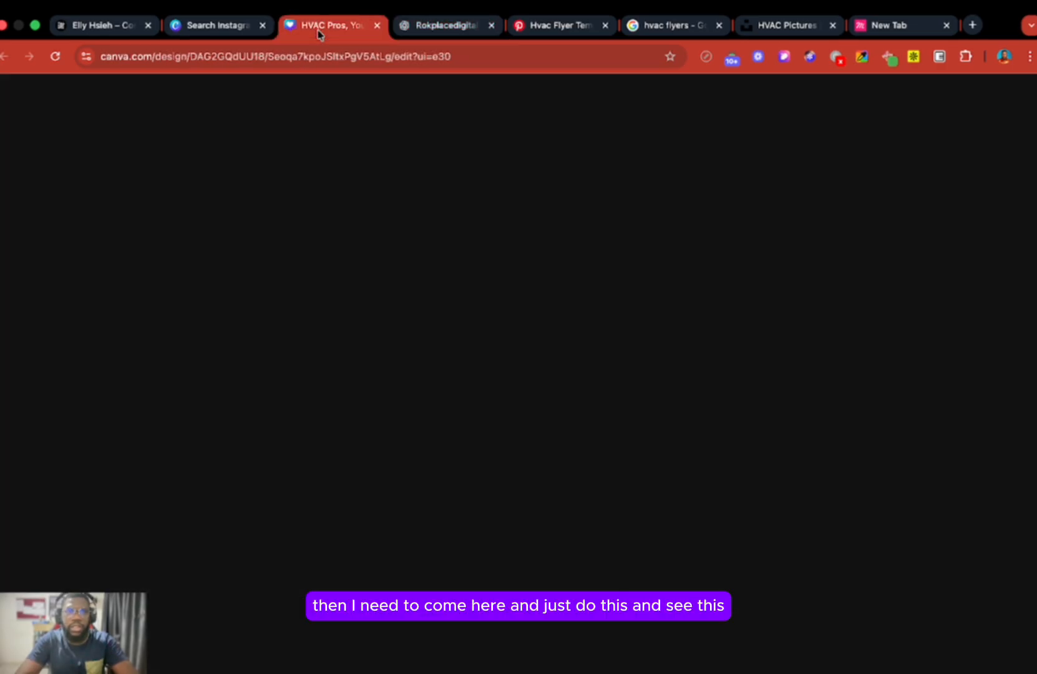
click(590, 341)
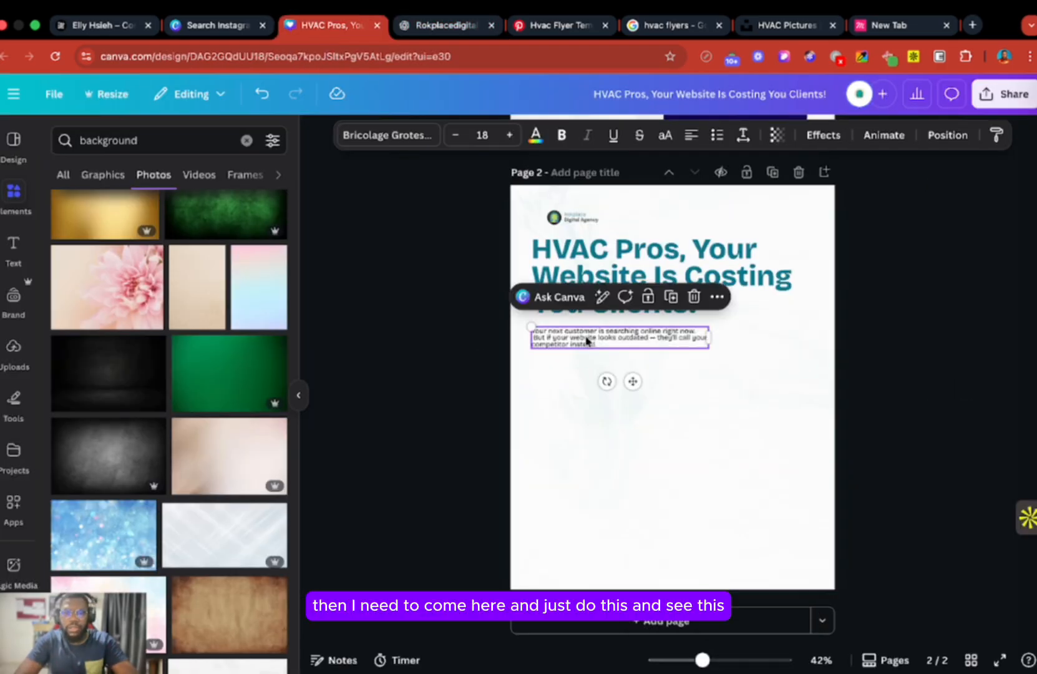
drag(579, 340, 579, 379)
double_click(579, 379)
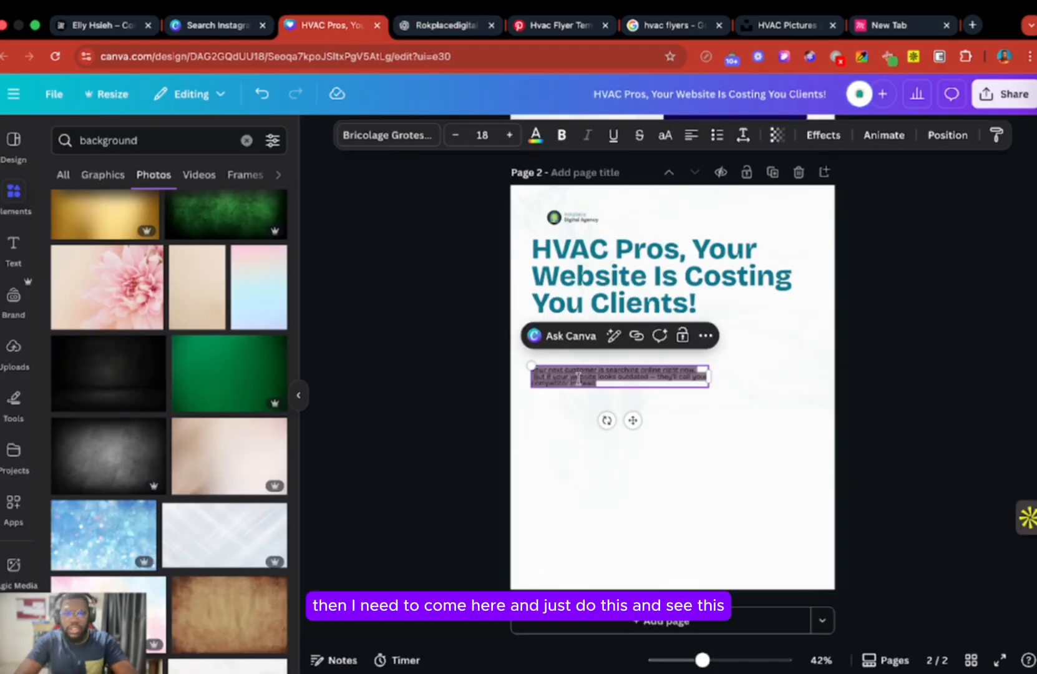
key(ctrl+v)
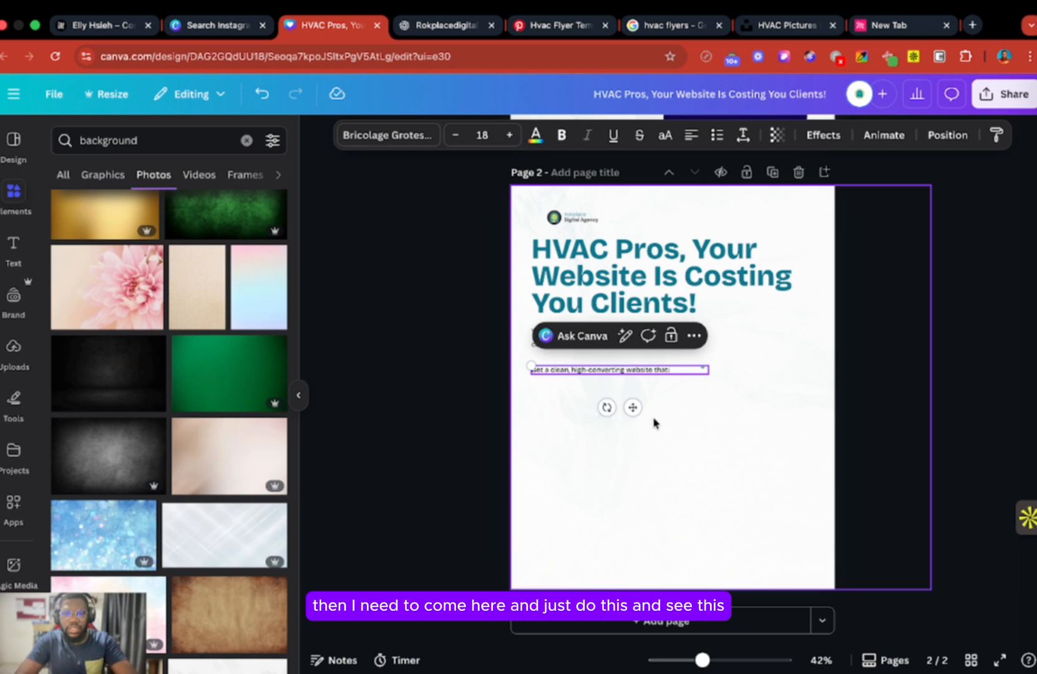
click(700, 408)
Make the "Get a clean, high-converting website that:" text bold at size 24 and widen its box to fit one line
click(610, 371)
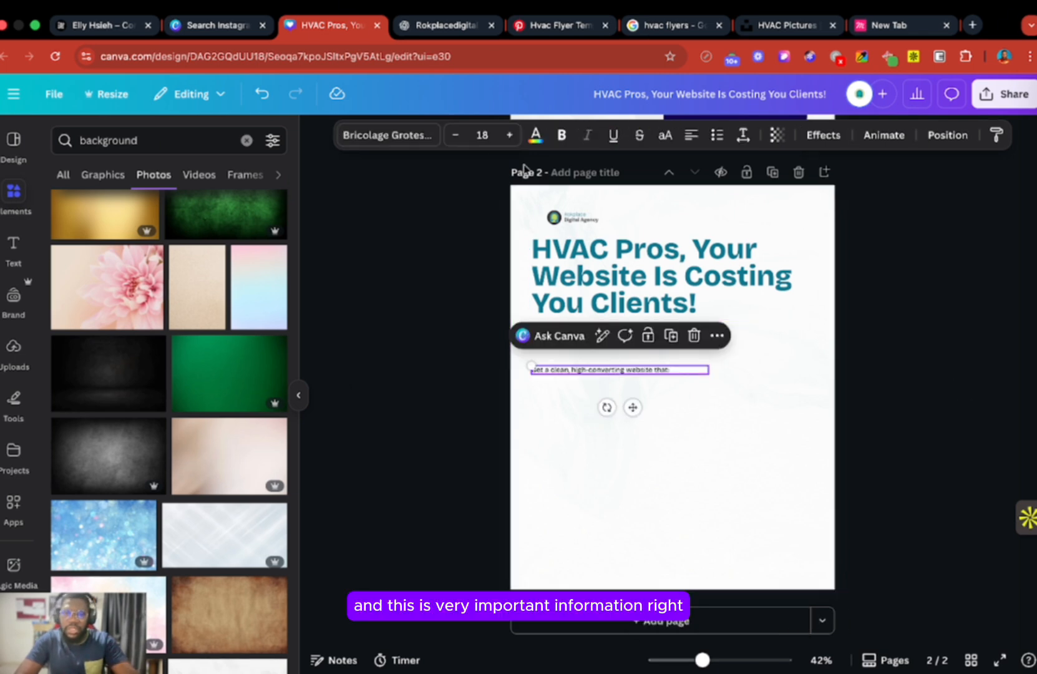
click(538, 135)
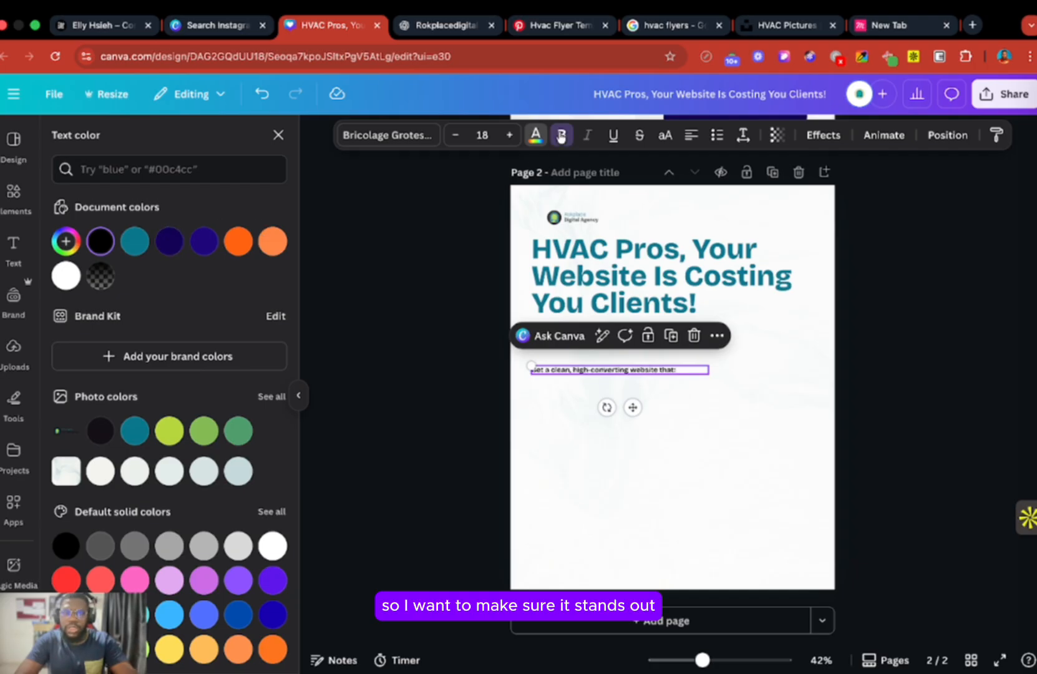
click(481, 136)
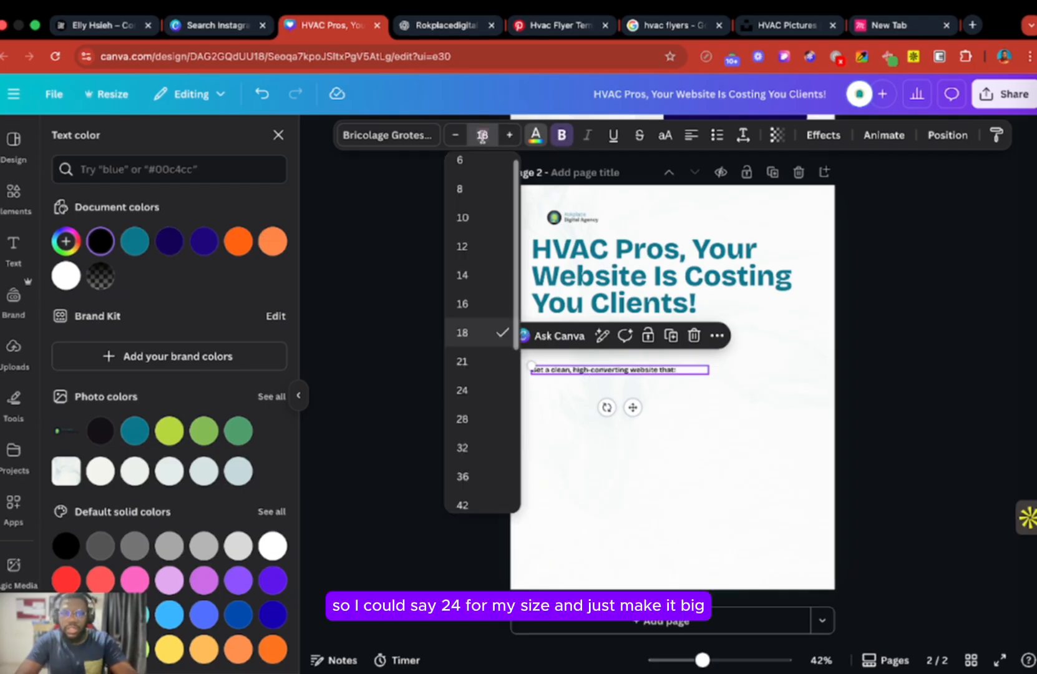
key(Return)
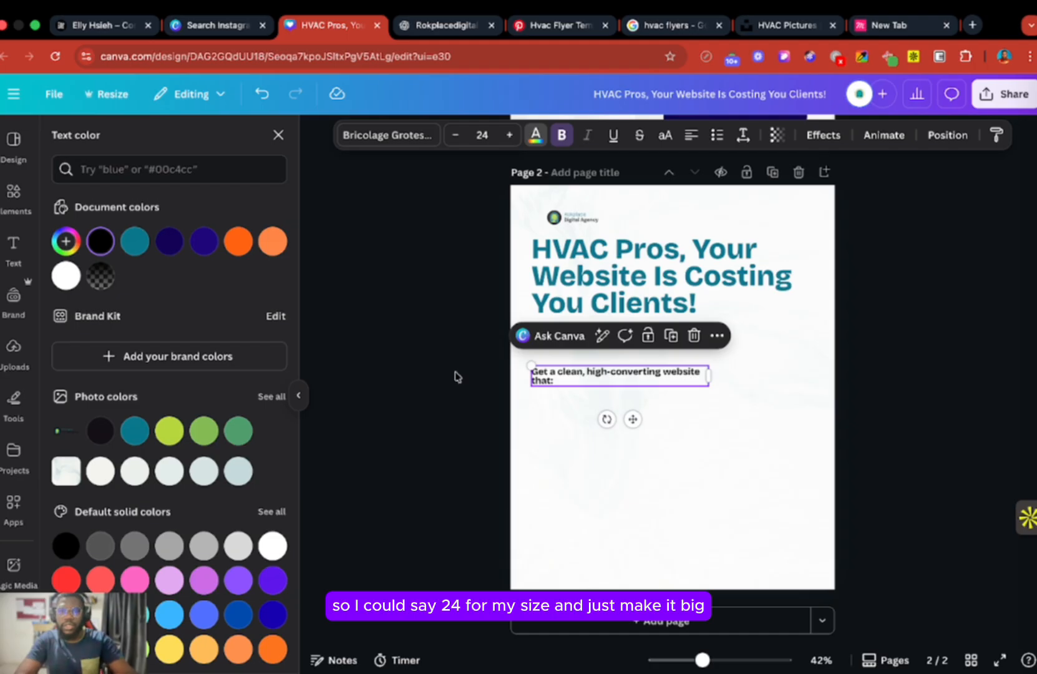
drag(712, 373, 744, 377)
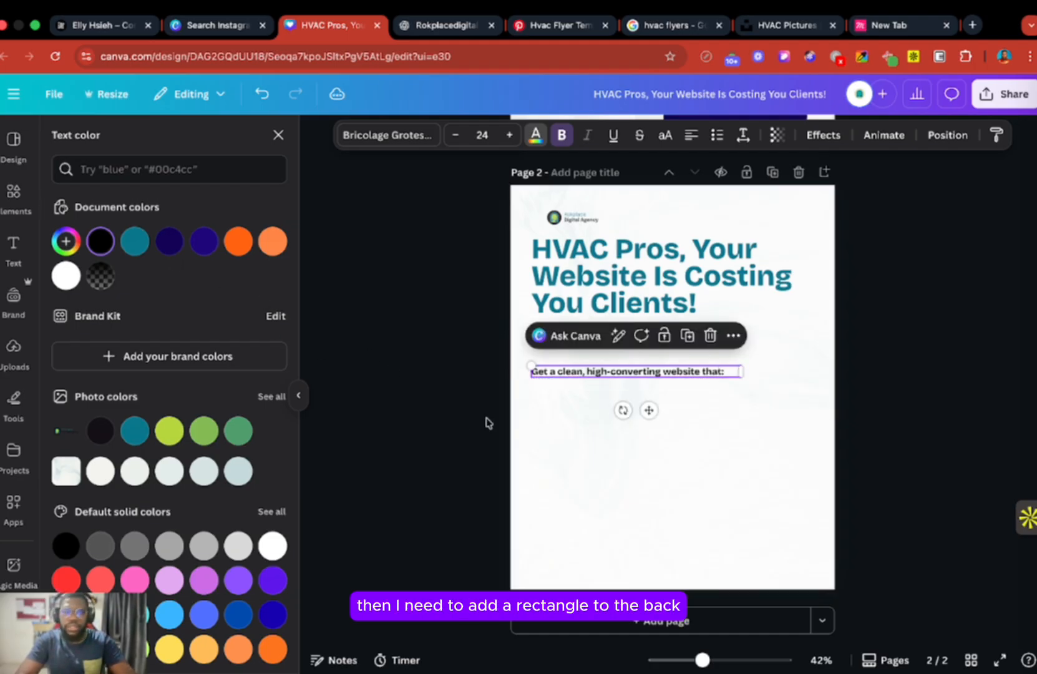
Add a rectangle, shape it into a wide, short bar below the text and fill it with the logo's lime green
click(12, 193)
click(94, 138)
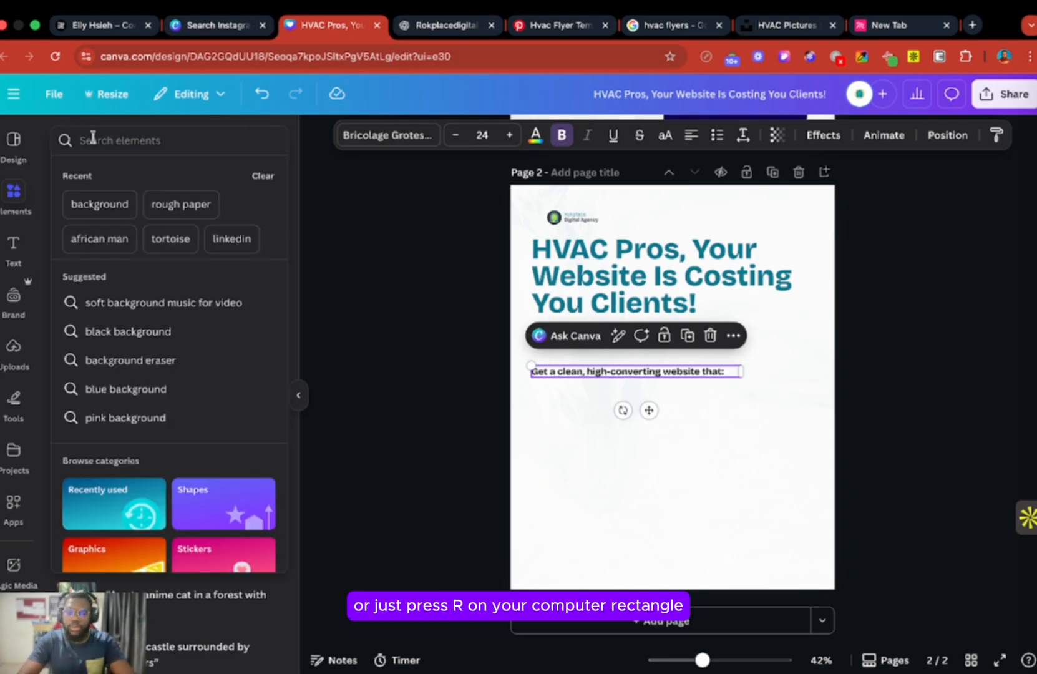
text(recta)
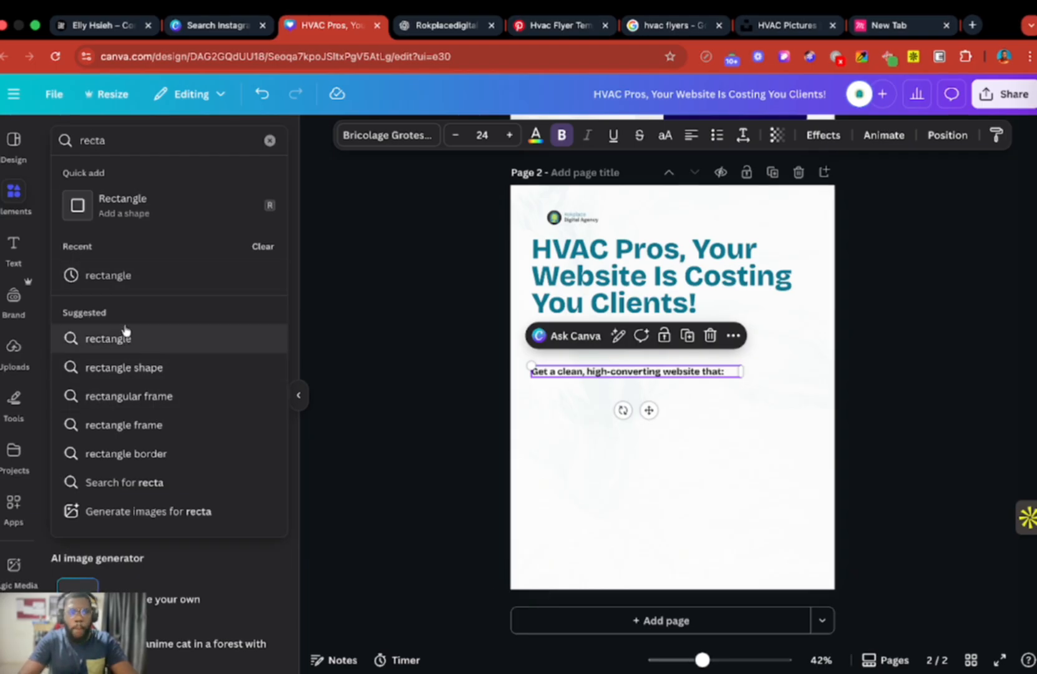
click(125, 203)
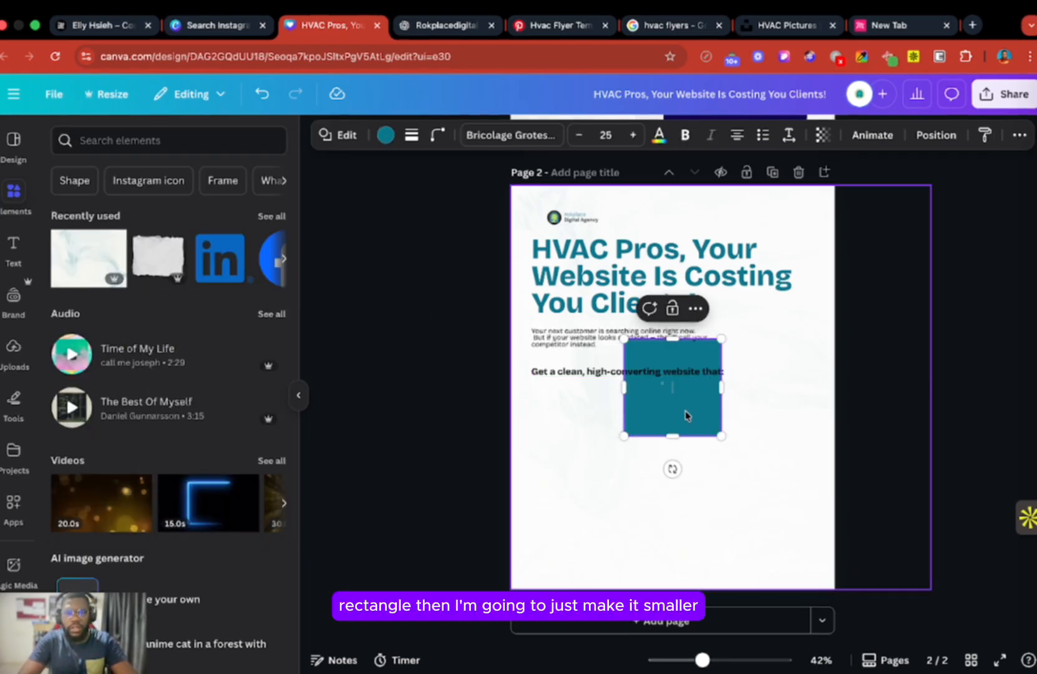
drag(685, 412, 804, 460)
click(386, 135)
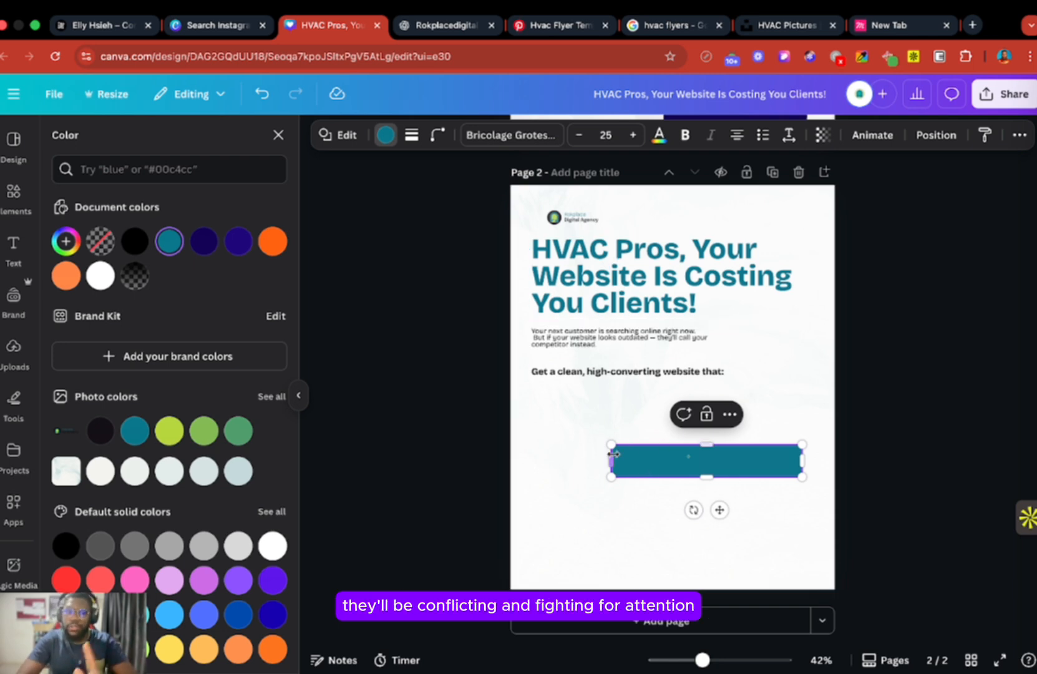
click(170, 430)
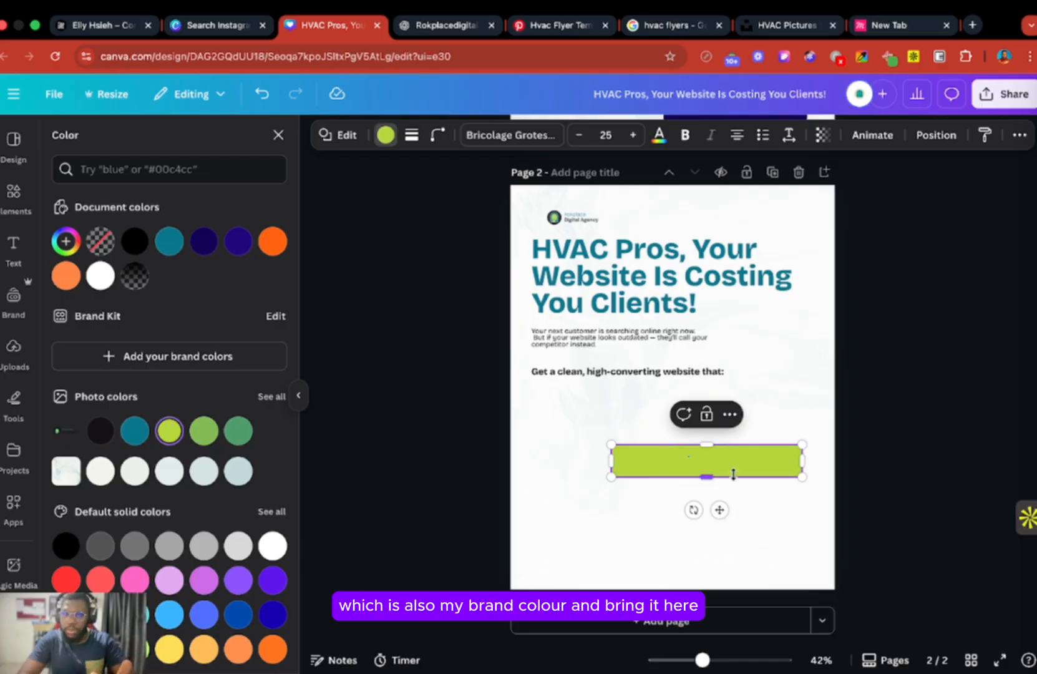
Place the lime green bar behind the "Get a clean, high-converting website that:" line and widen it to cover the full text
click(759, 499)
click(715, 461)
drag(715, 461, 606, 408)
click(605, 374)
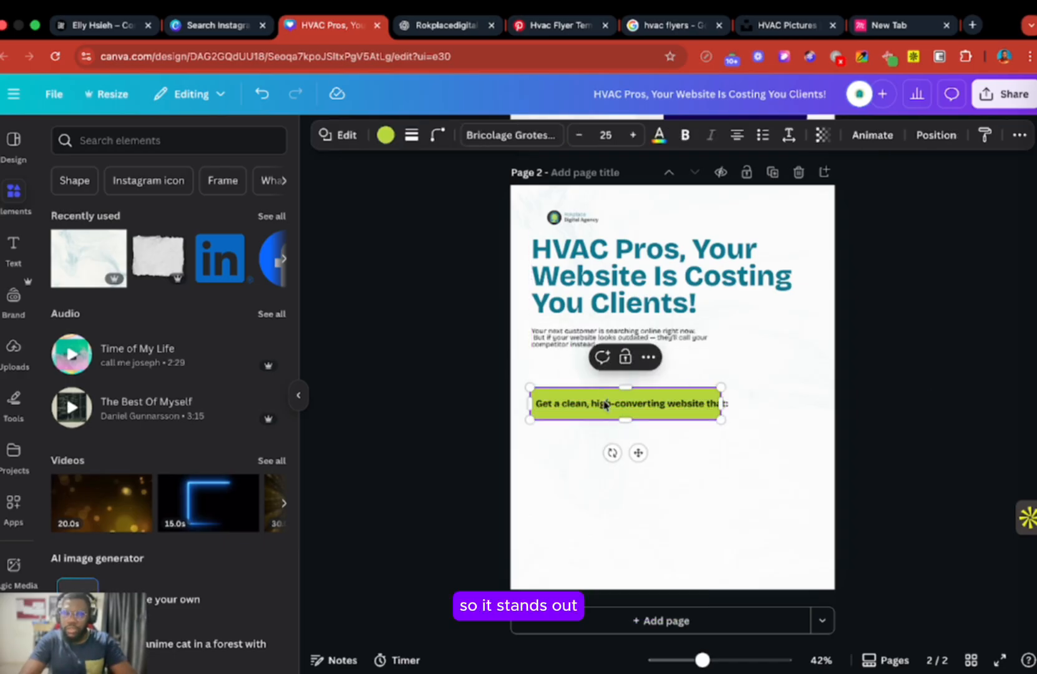
click(747, 439)
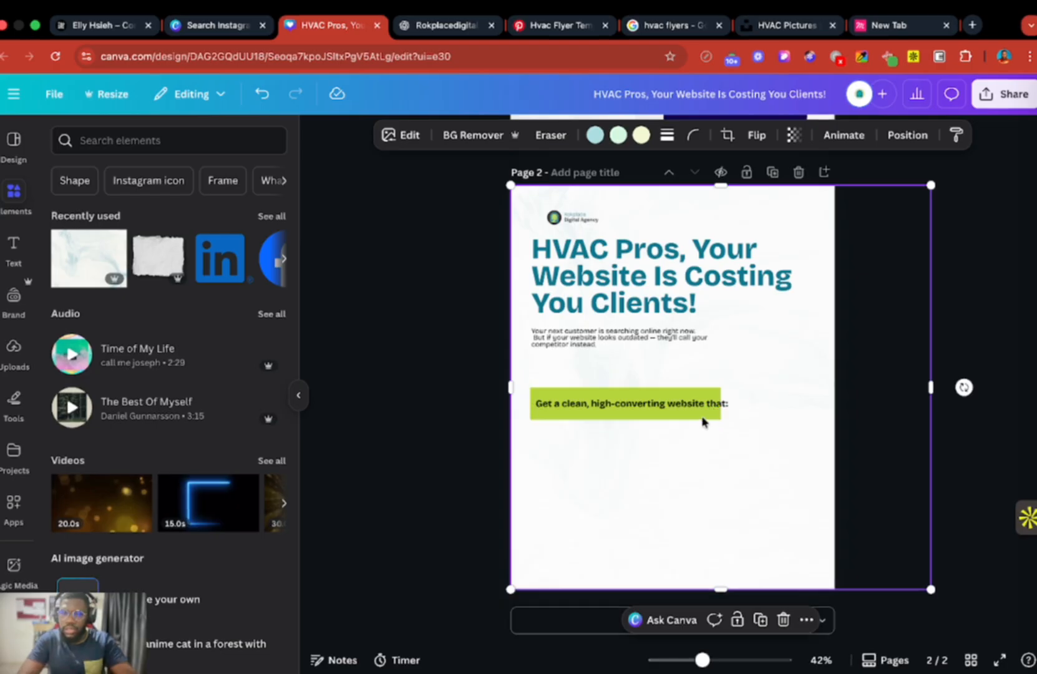
click(704, 416)
drag(722, 404, 746, 408)
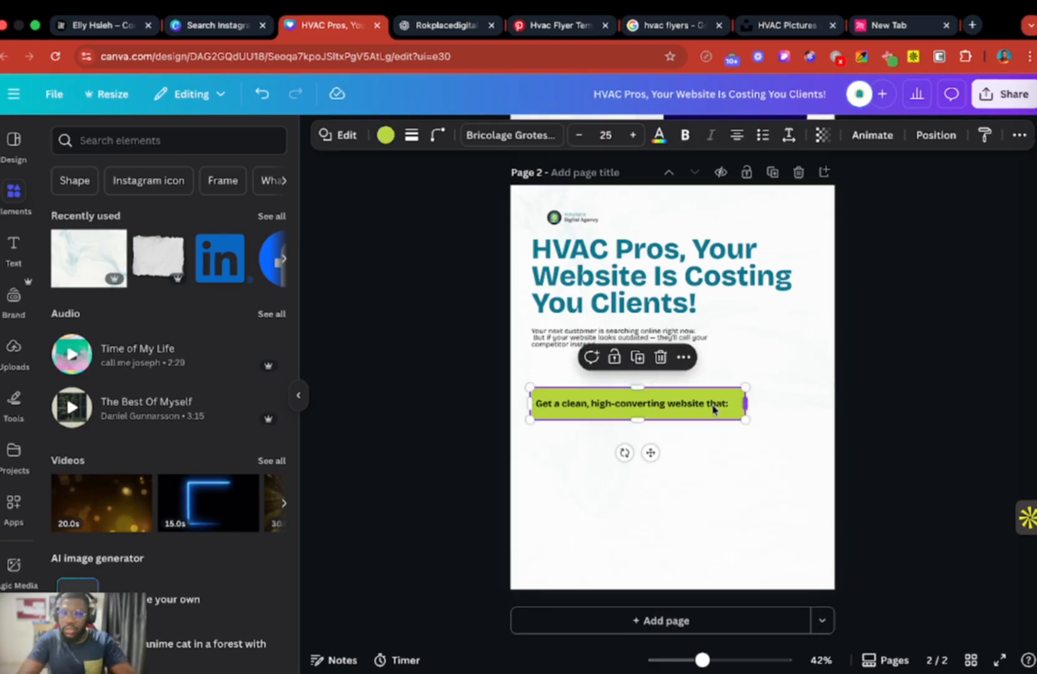
double_click(711, 404)
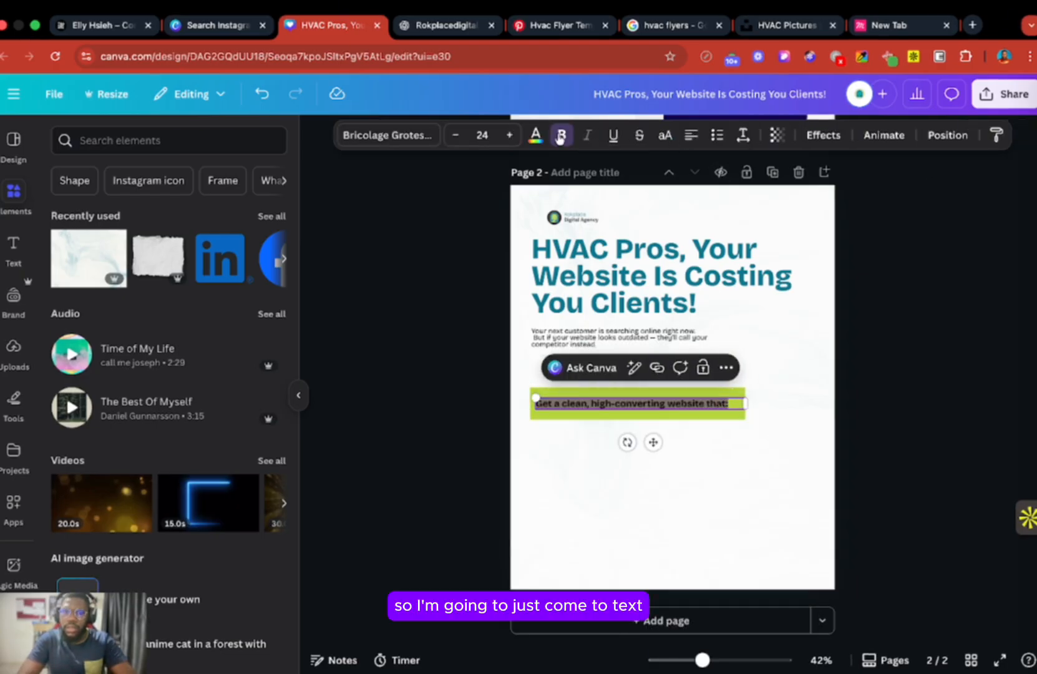
click(742, 134)
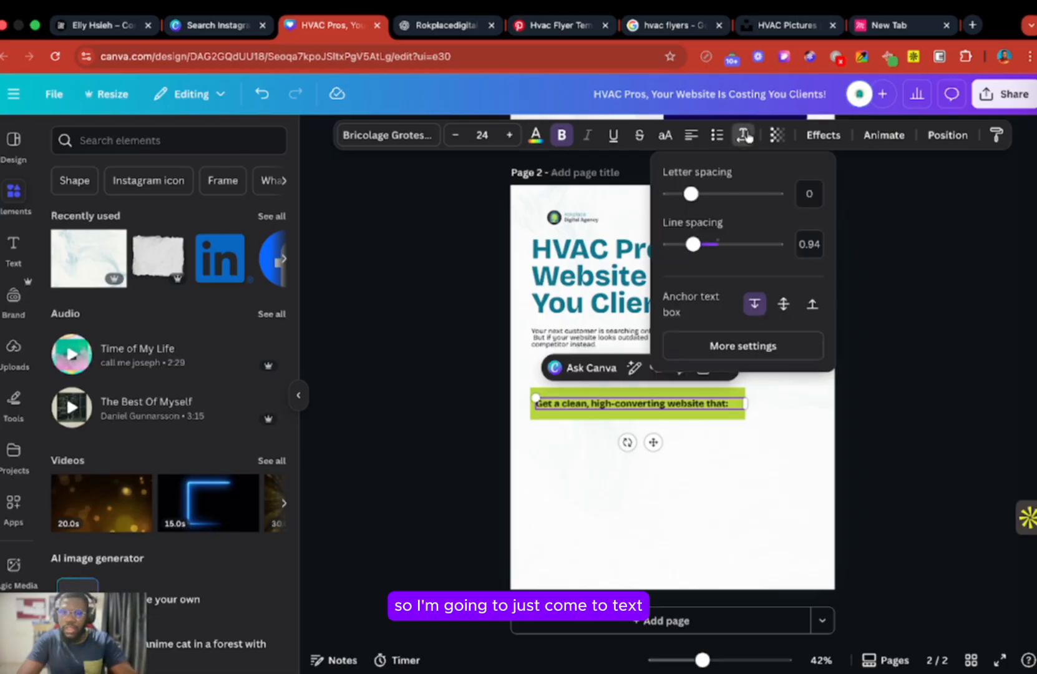
click(756, 353)
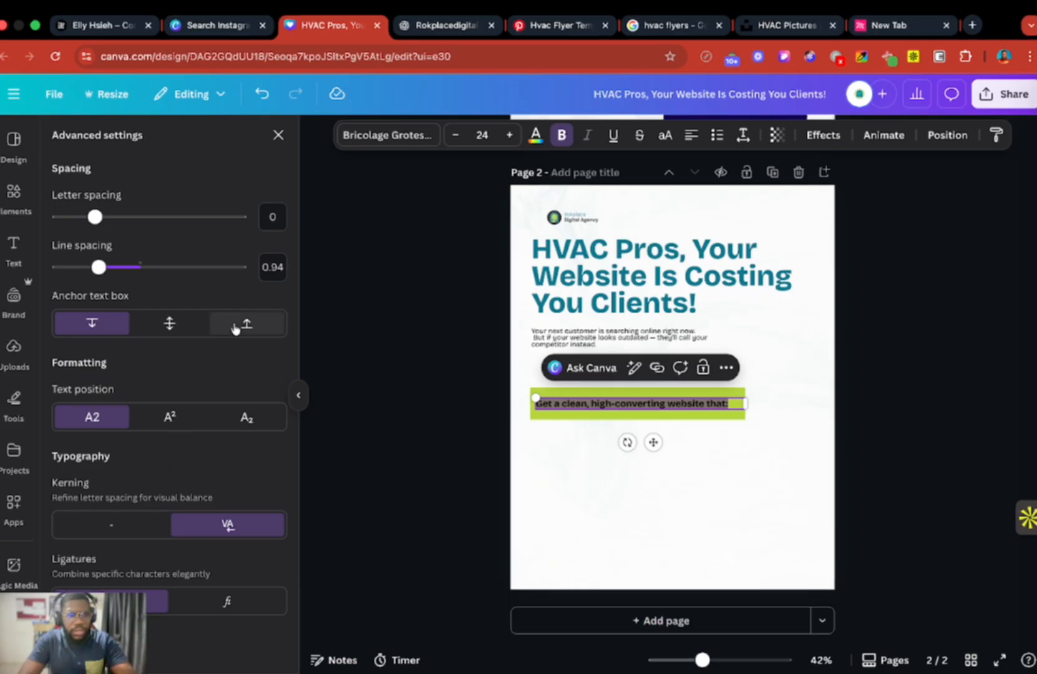
click(278, 136)
Replace the text on the lime green bar with "GET A HIGH QUALITY WEBSITE THAT"
double_click(572, 404)
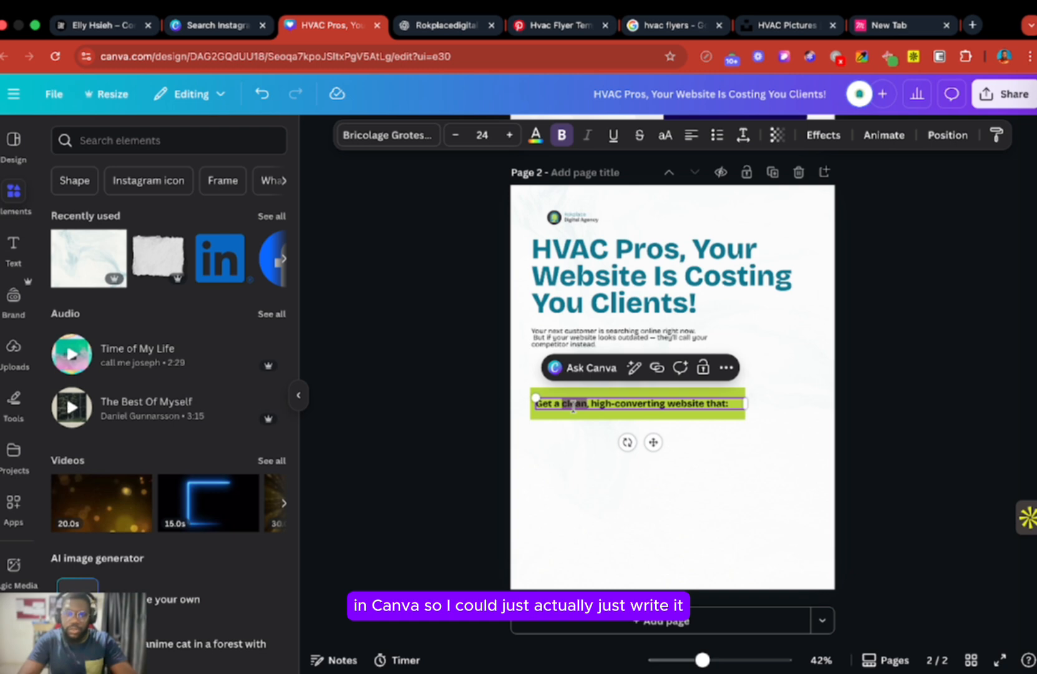
key(ctrl+a)
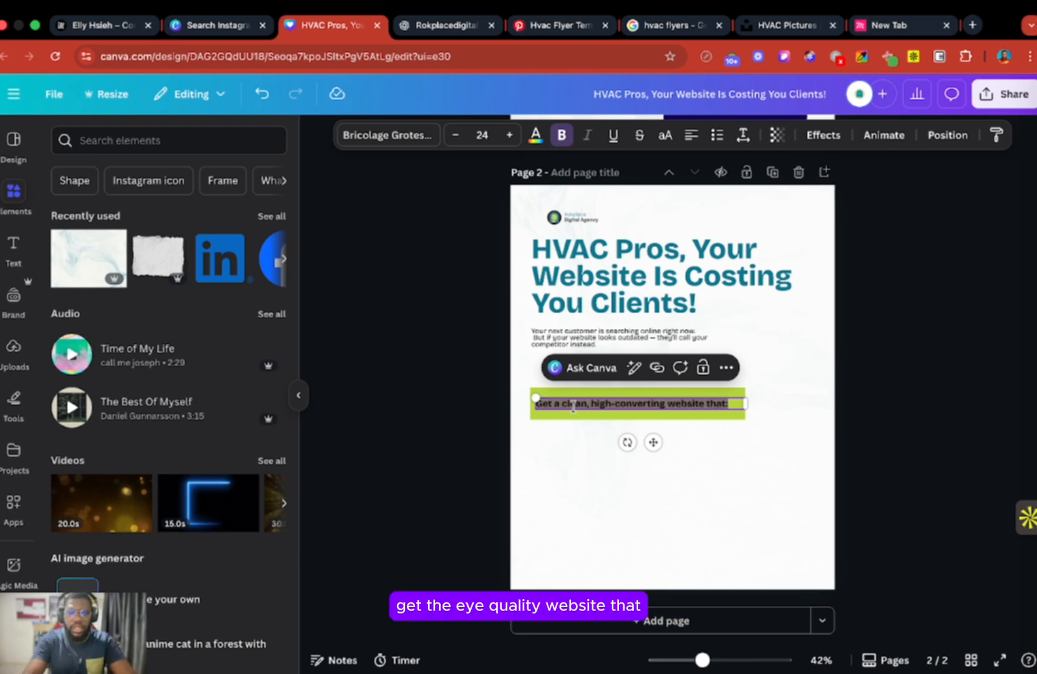
text(GET A HIGH QUALITY WEBSITE THAT)
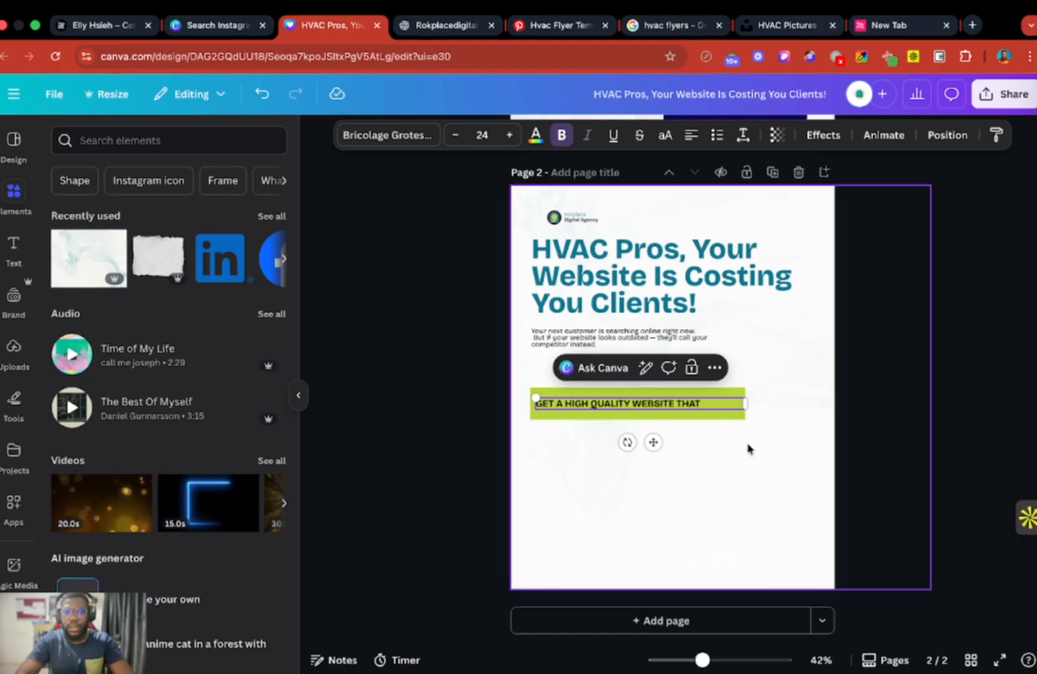
click(748, 448)
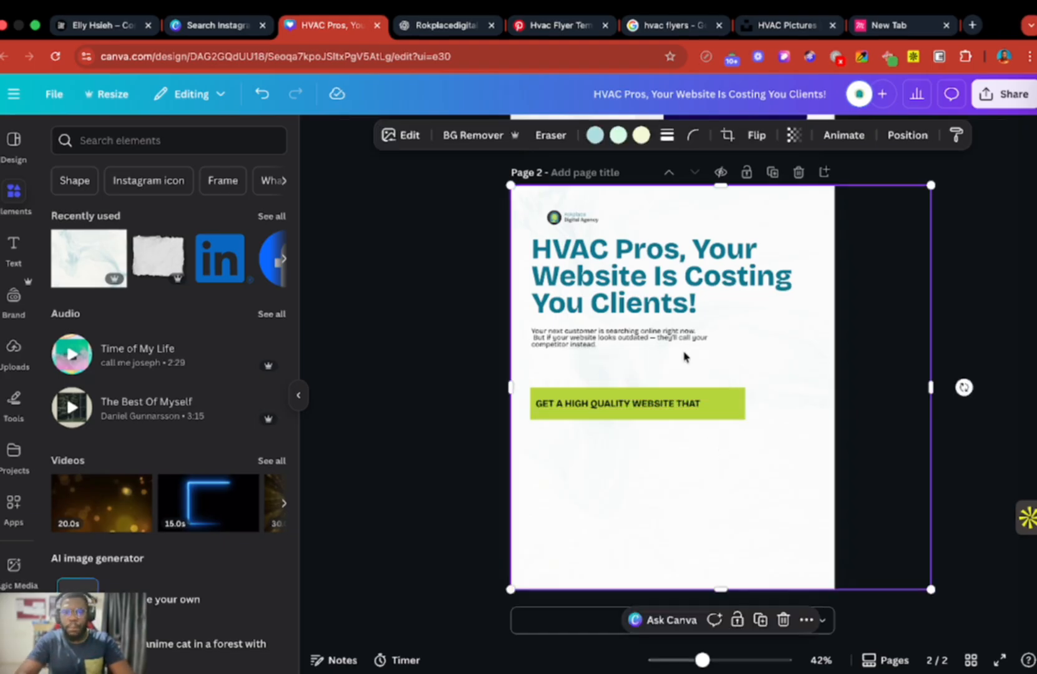
Increase the "GET A HIGH QUALITY WEBSITE THAT" text on the bar to size 29
click(644, 408)
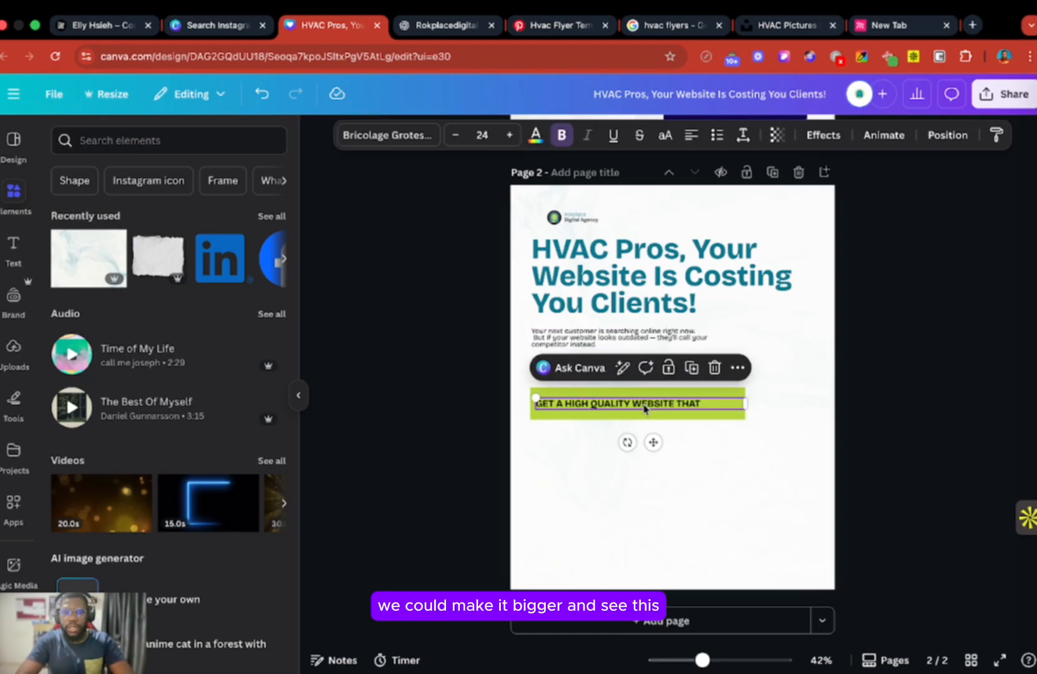
click(509, 135)
click(510, 135)
click(509, 134)
click(510, 134)
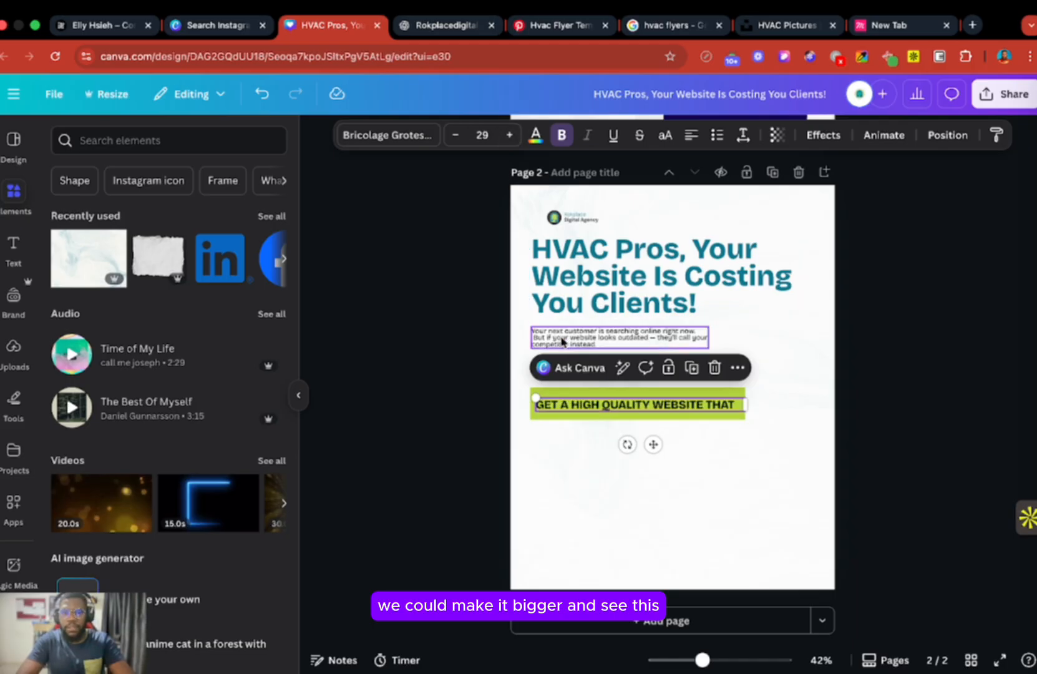
click(424, 352)
Switch to the ChatGPT conversation and copy the "Builds trust instantly" line from Option 1
click(426, 28)
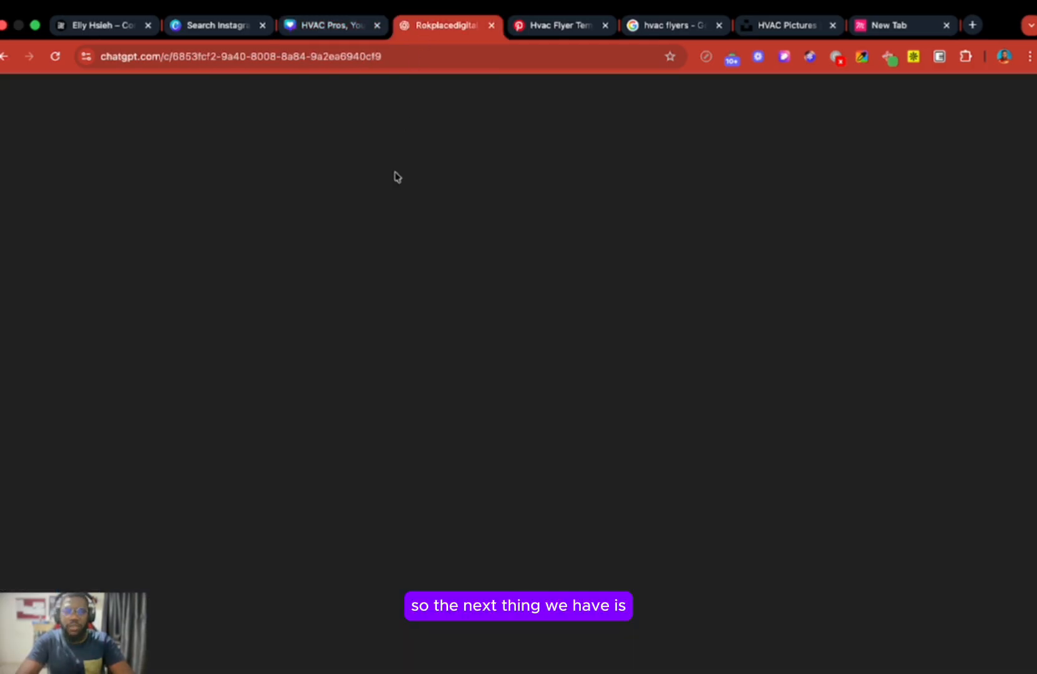
scroll(322, 352, down, 2)
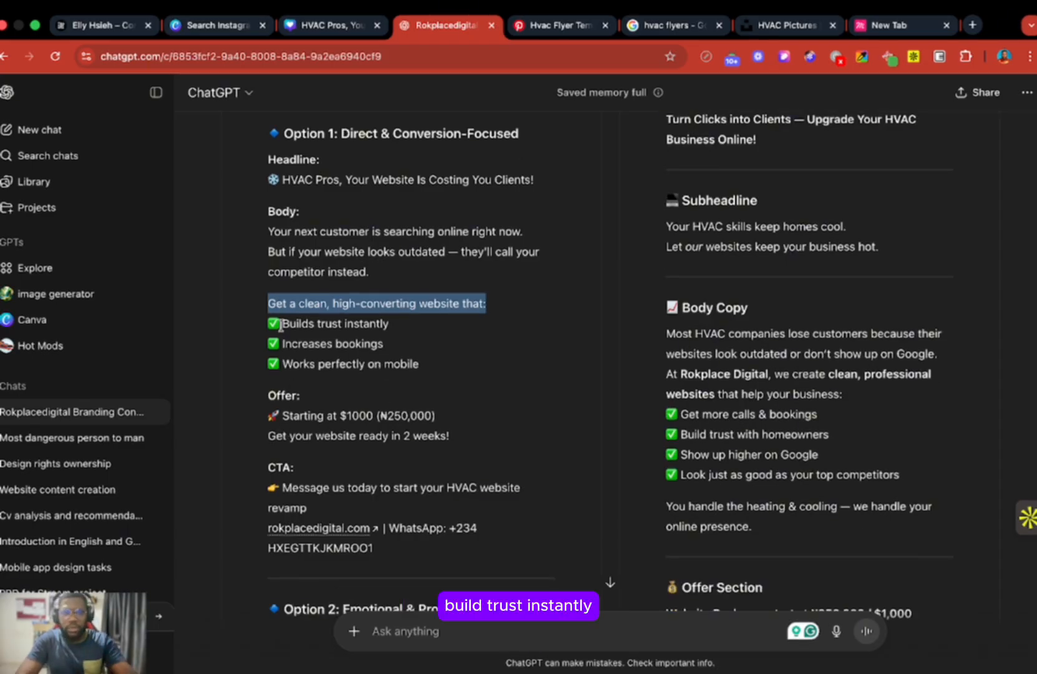
drag(281, 324, 412, 326)
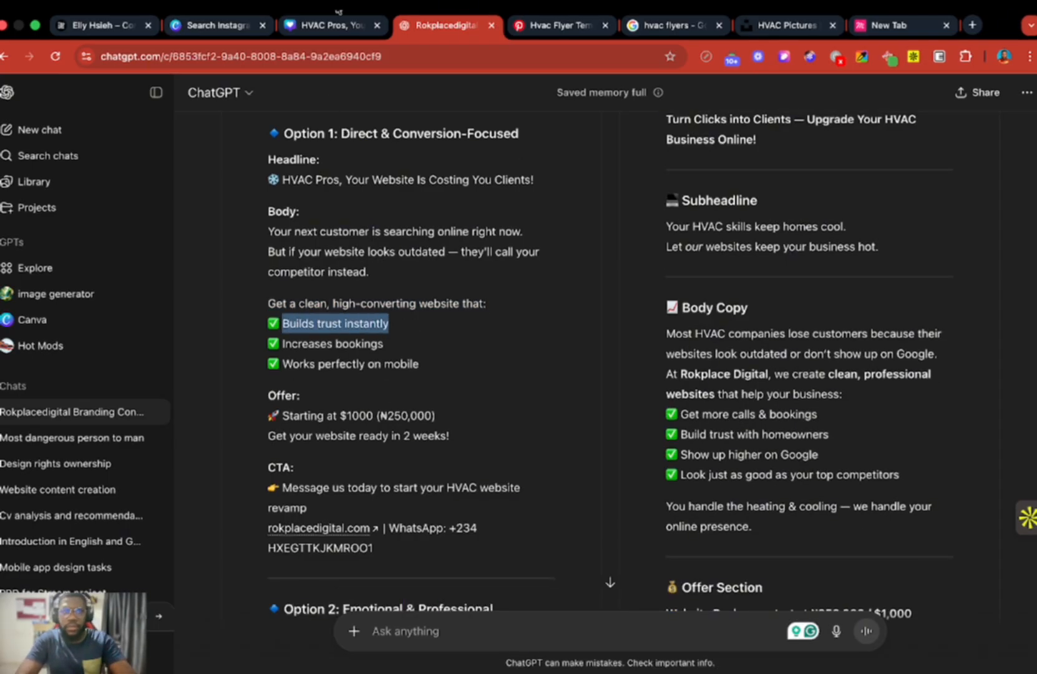
Back in Canva, duplicate the small body text below the lime green bar and replace the copy's wording with "Builds trust instantly"
click(331, 26)
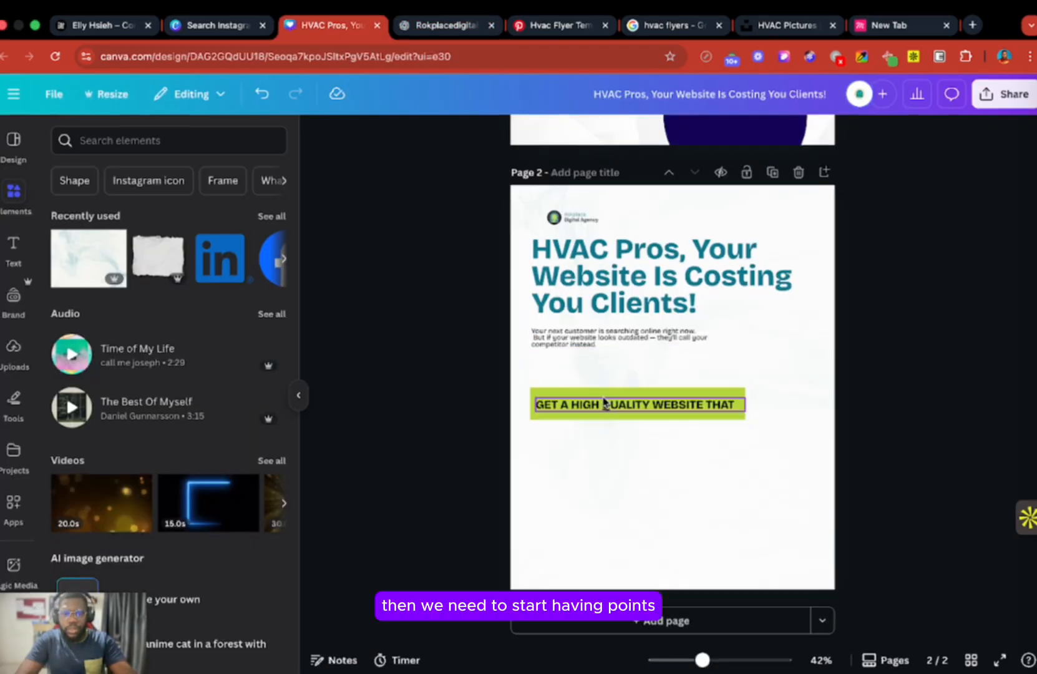
click(565, 347)
drag(566, 347, 580, 466)
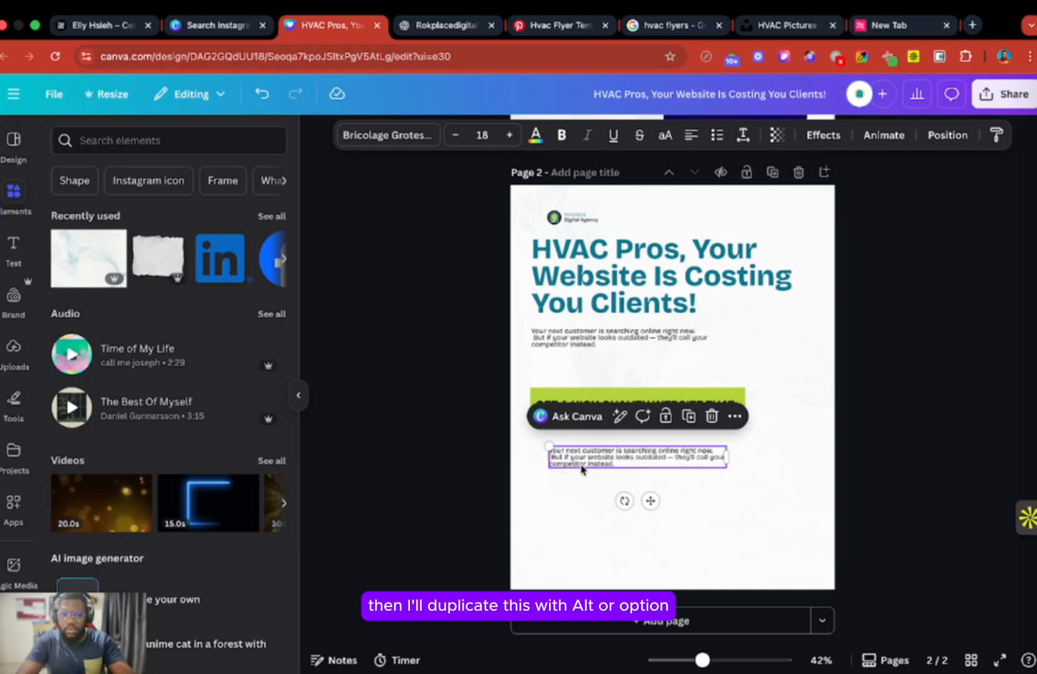
double_click(584, 465)
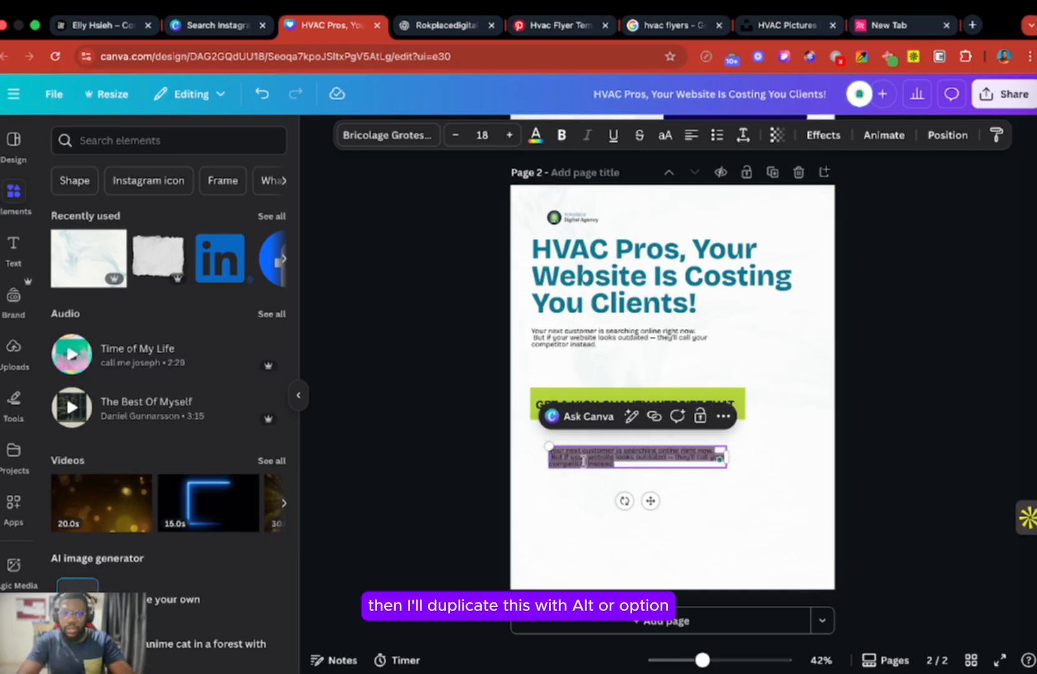
text(builds trust instantly)
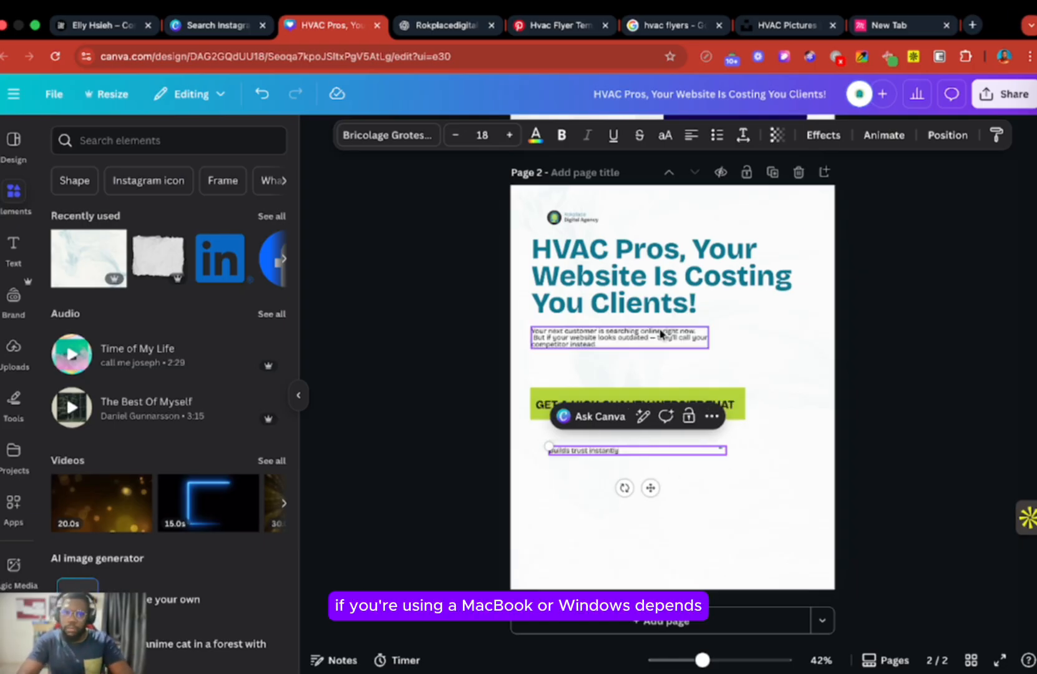
Set the "Builds trust instantly" text to size 27 and move it just under the bar, aligned with the bar's text
click(509, 136)
click(509, 135)
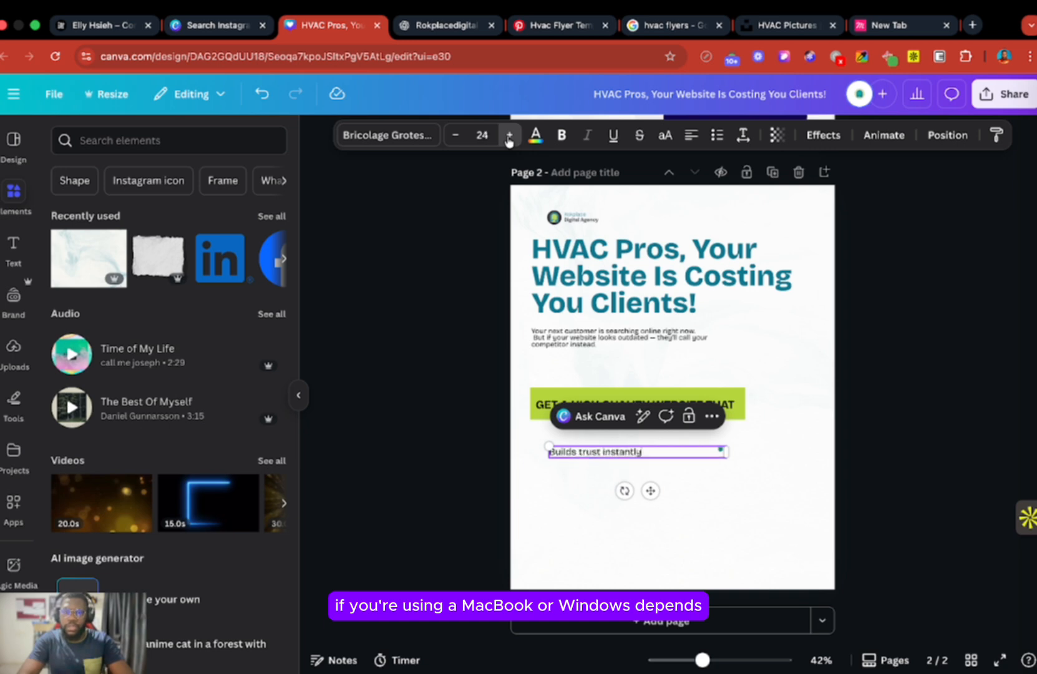
click(509, 135)
click(509, 135)
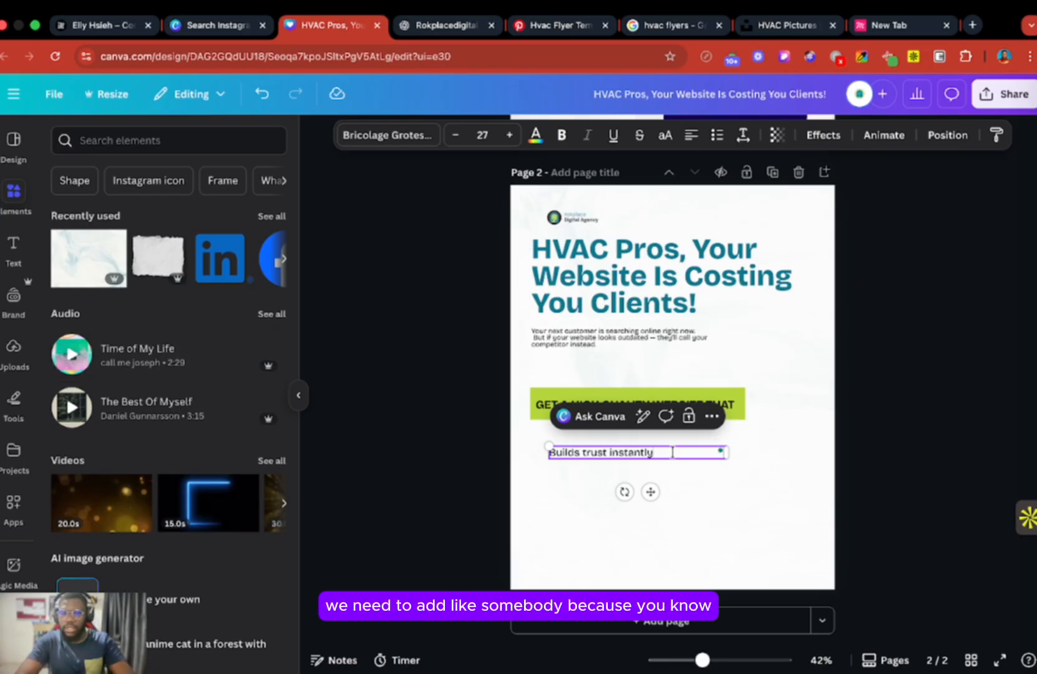
drag(650, 491, 637, 478)
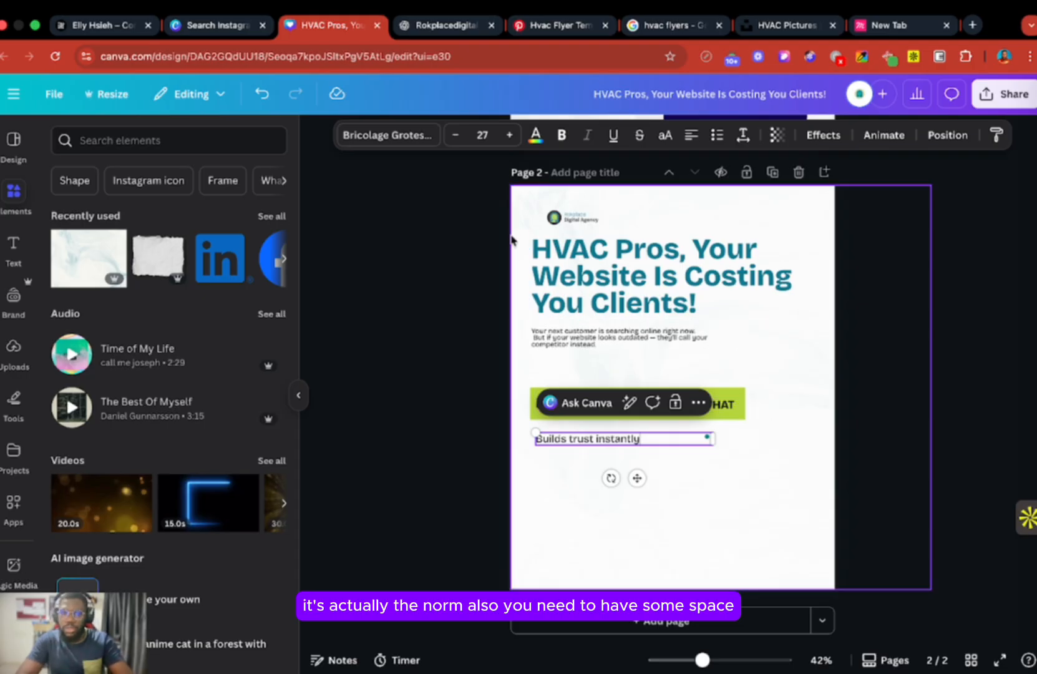
Switch to Unsplash and look through the HVAC photo results for an image of a person suited to the flyer
click(766, 25)
scroll(600, 356, down, 10)
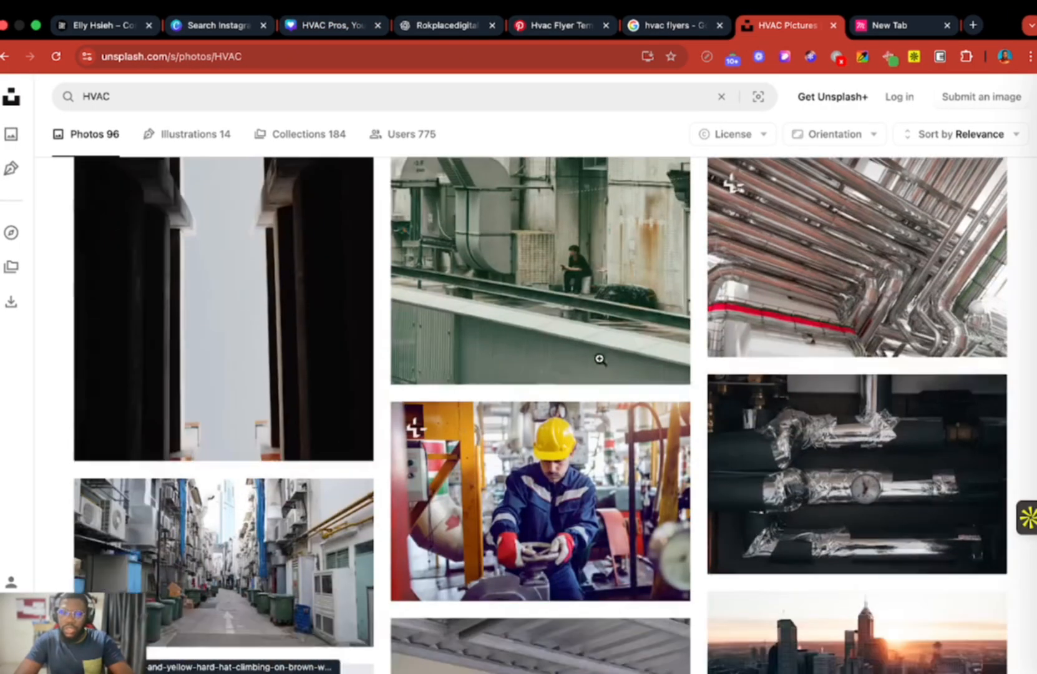
scroll(600, 355, down, 15)
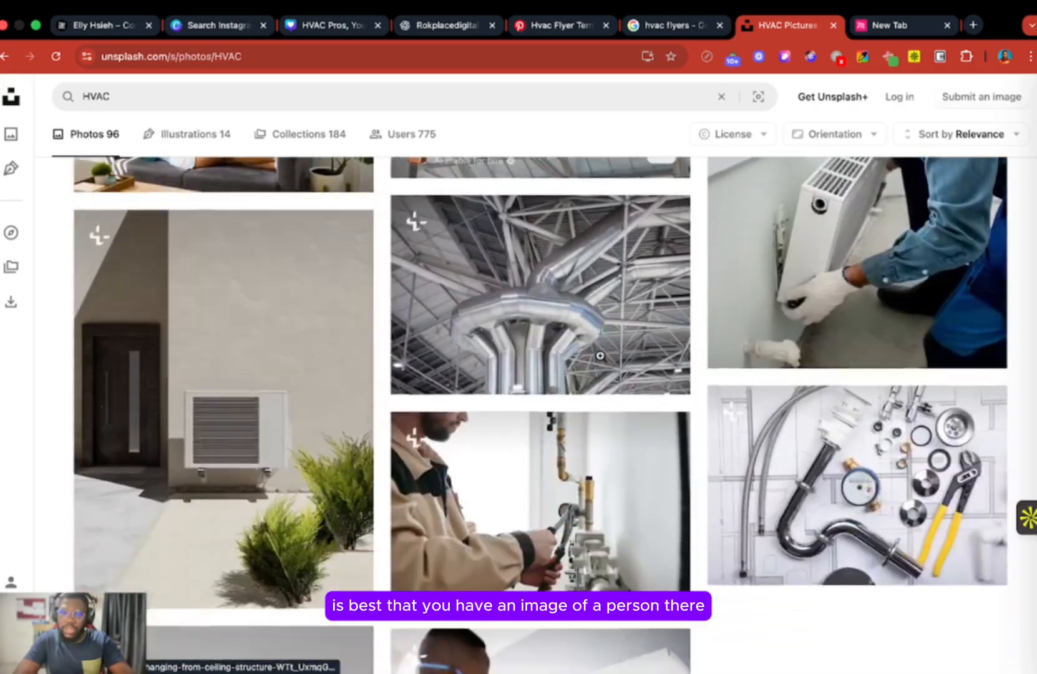
scroll(600, 356, down, 15)
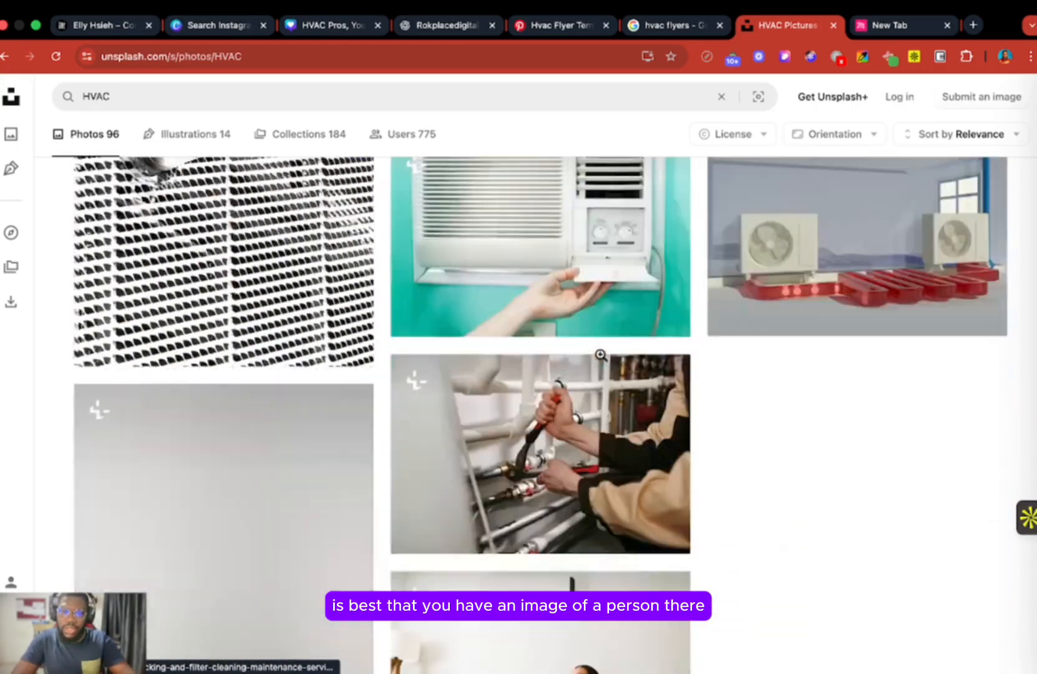
scroll(601, 355, down, 15)
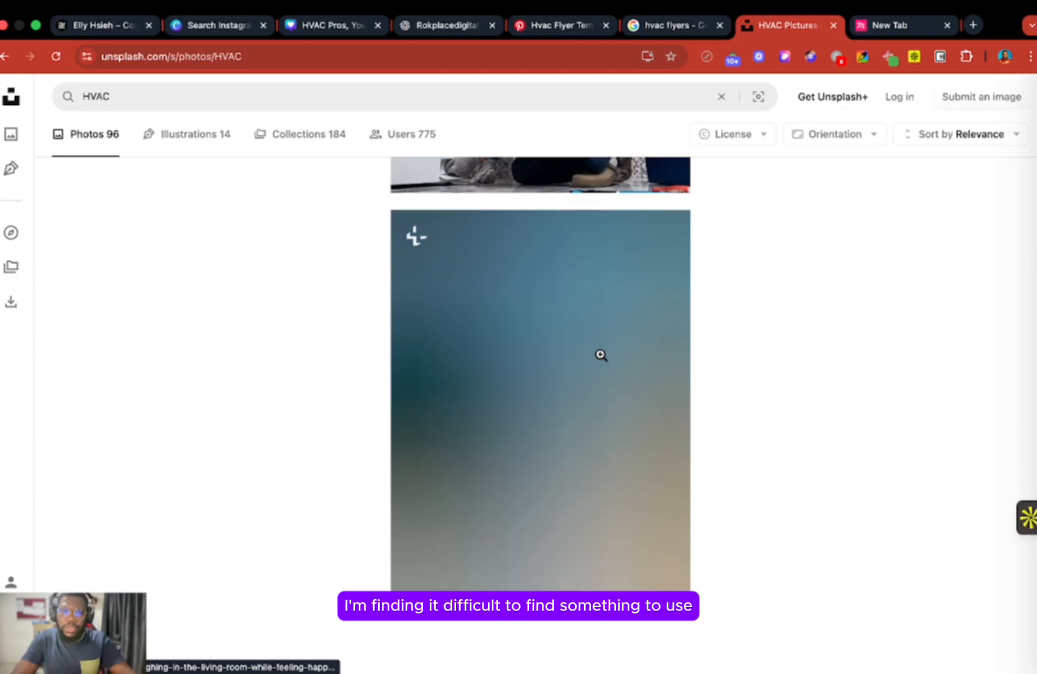
scroll(601, 355, down, 1)
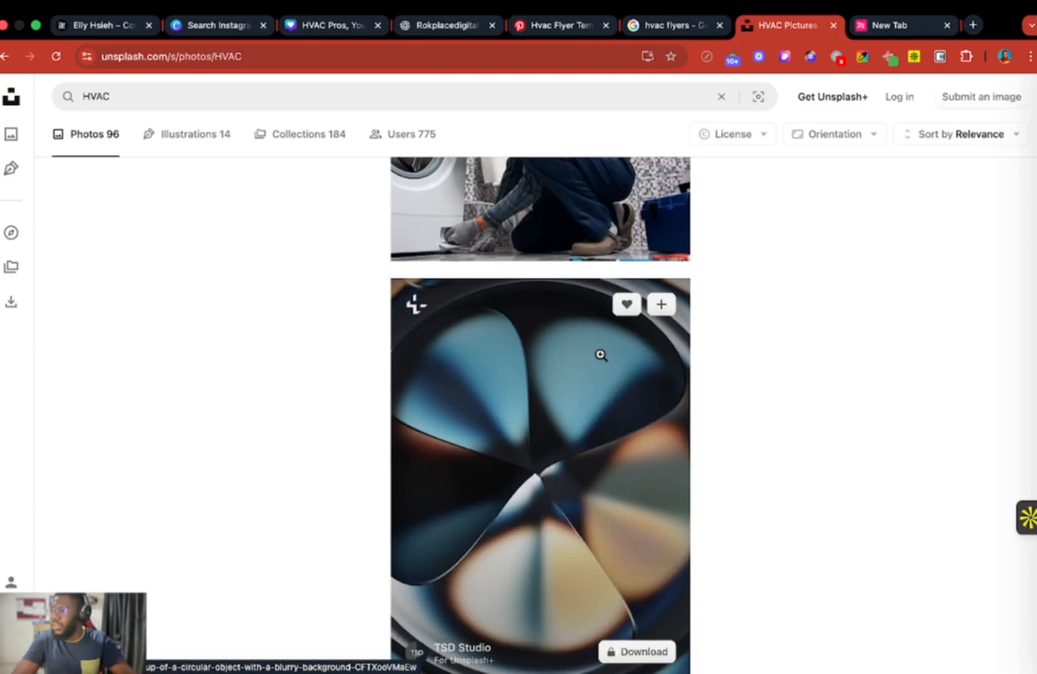
scroll(599, 362, down, 5)
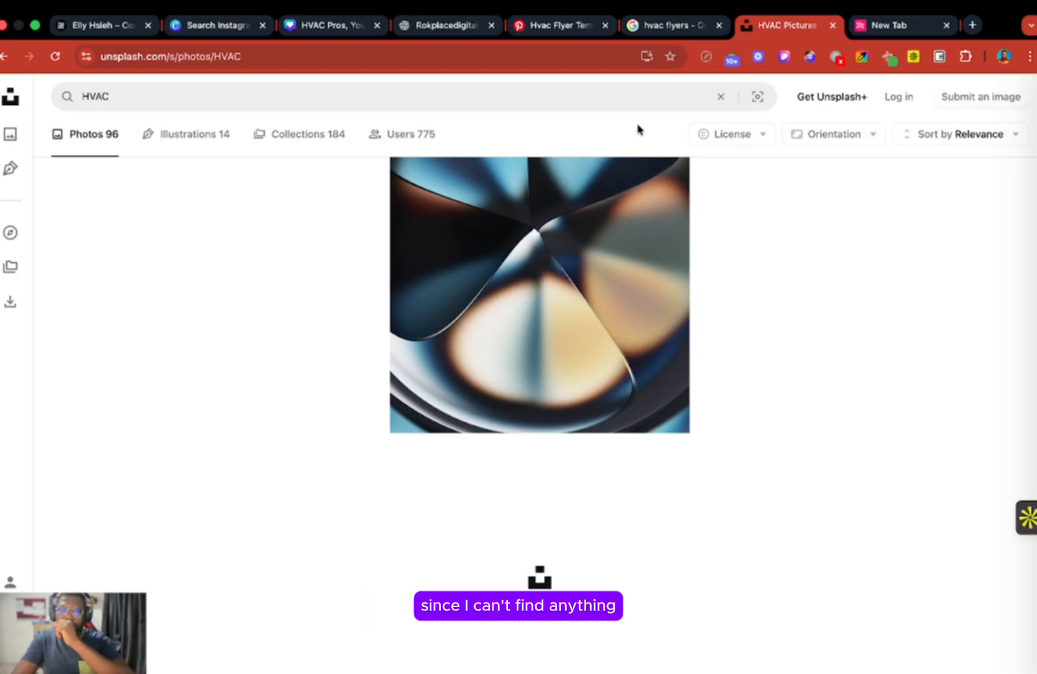
Open the Whisk image tool at labs.google/fx/tools/whisk in the empty browser tab
click(896, 25)
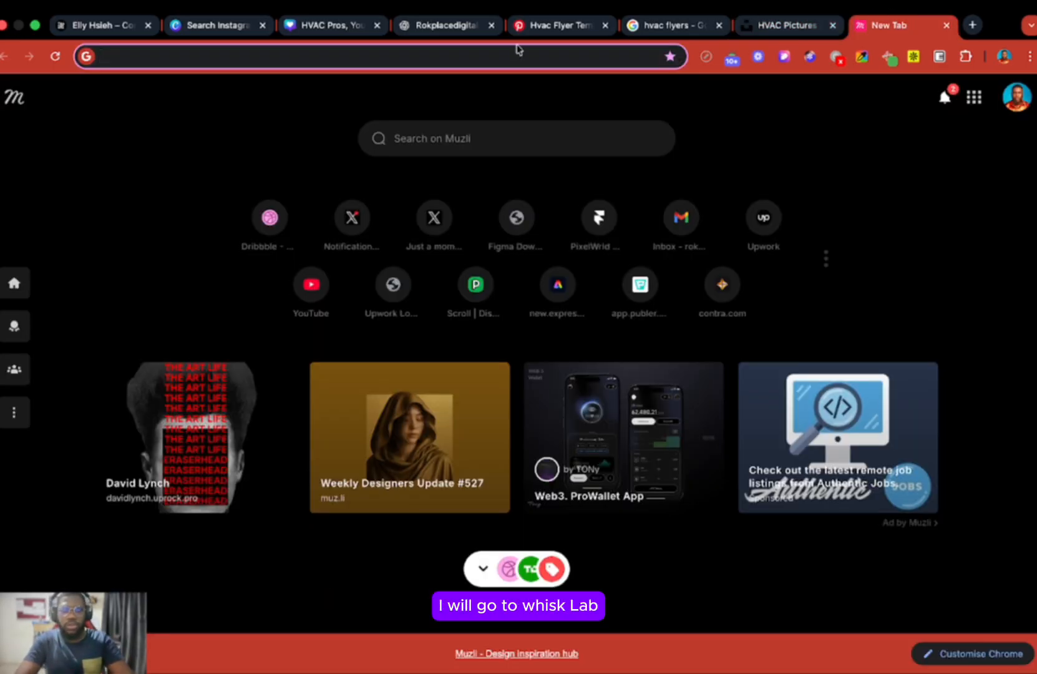
text(whisk - labs.google/fx)
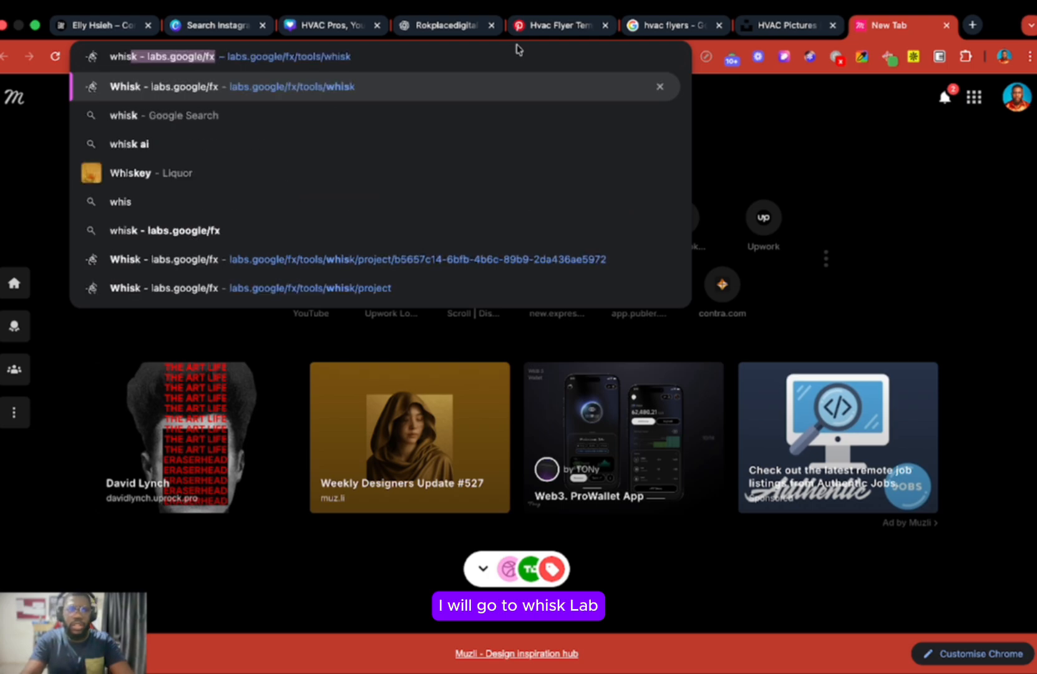
key(Return)
Return to Unsplash and go back through the HVAC photos for a usable picture of a technician
click(747, 32)
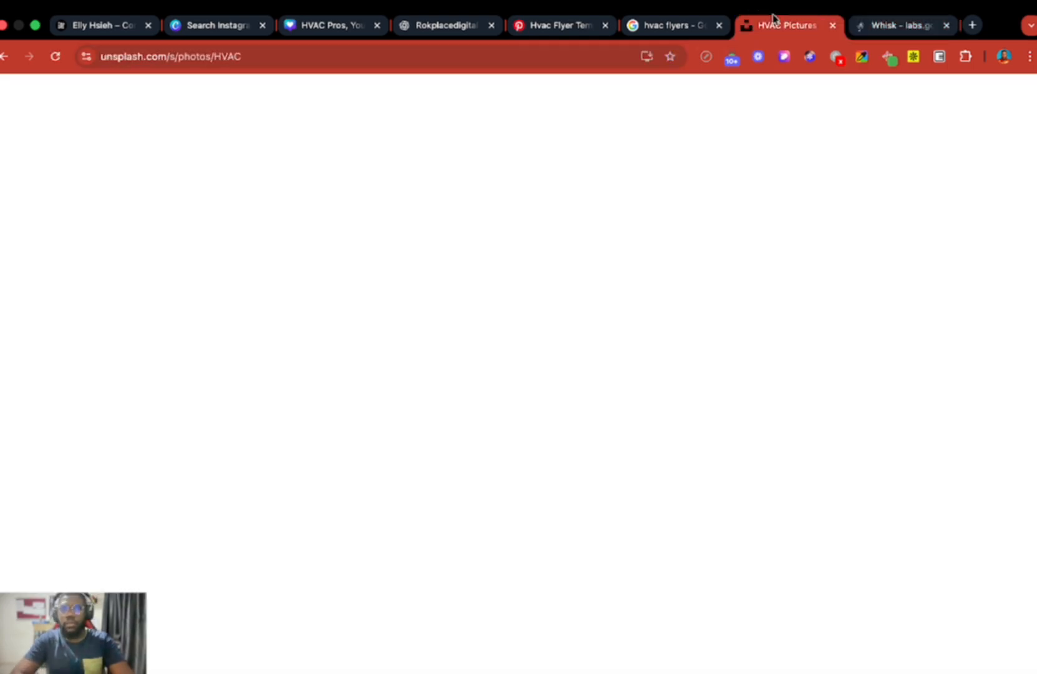
scroll(659, 255, up, 15)
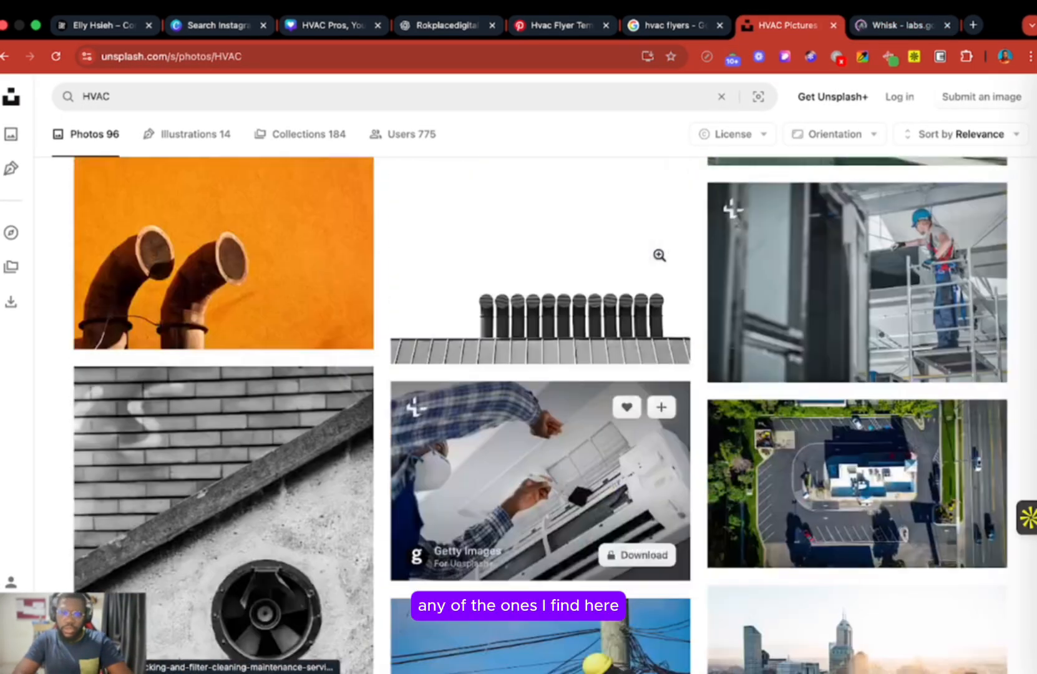
scroll(659, 254, down, 2)
scroll(659, 254, up, 3)
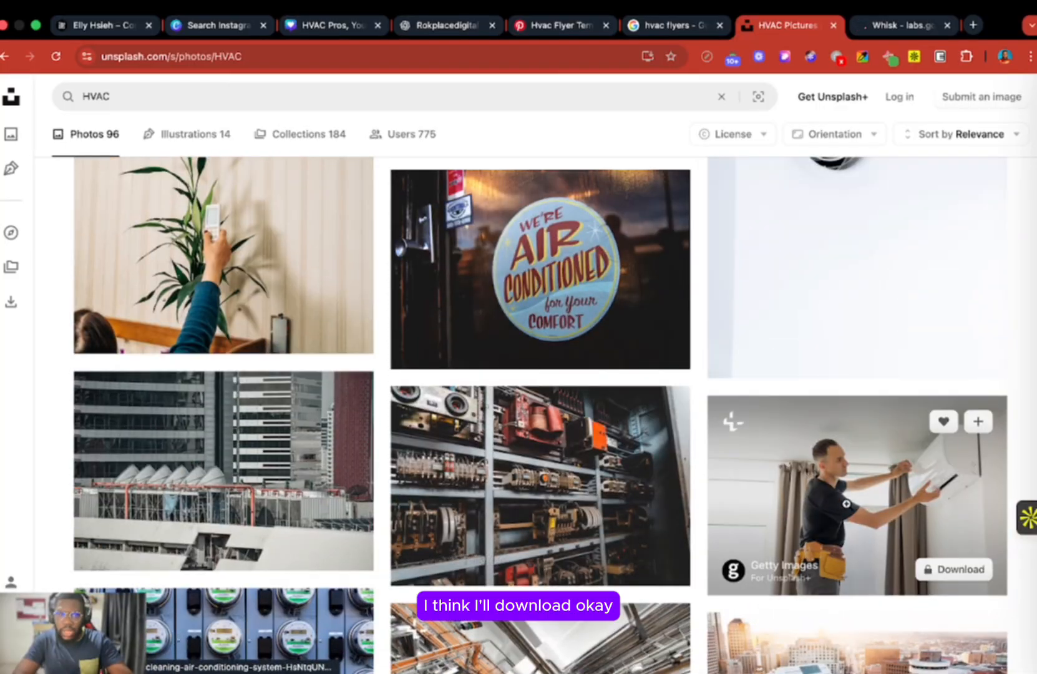
scroll(843, 447, up, 10)
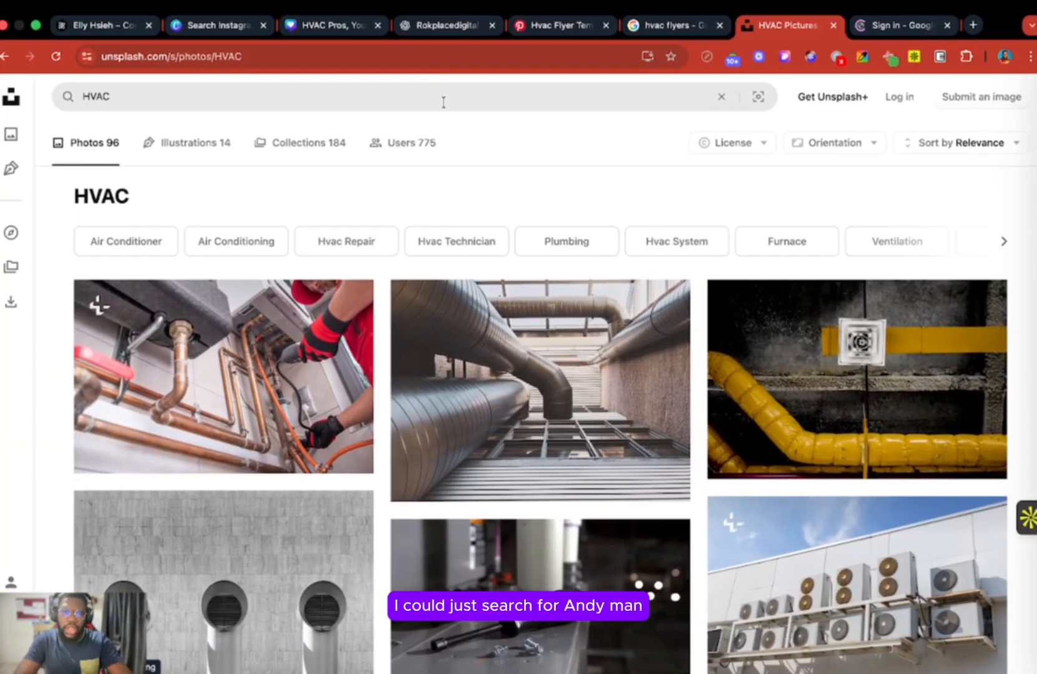
Search Unsplash for "handyman" photos, correcting the misspelled "handman" query
click(439, 99)
key(super+a)
text(hand)
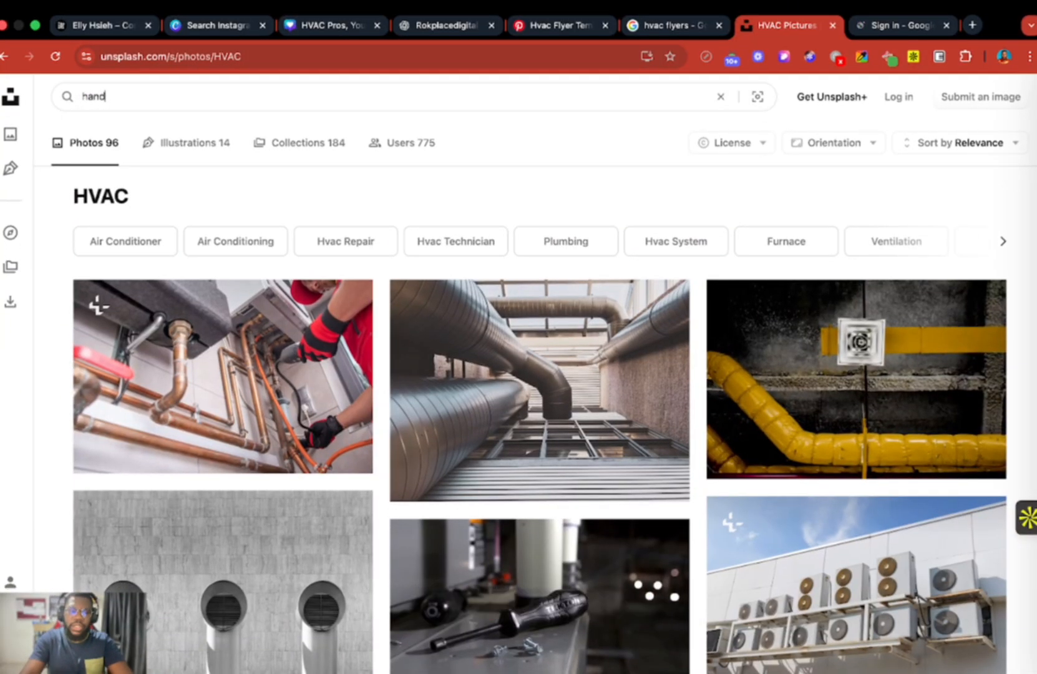
text(man)
key(Return)
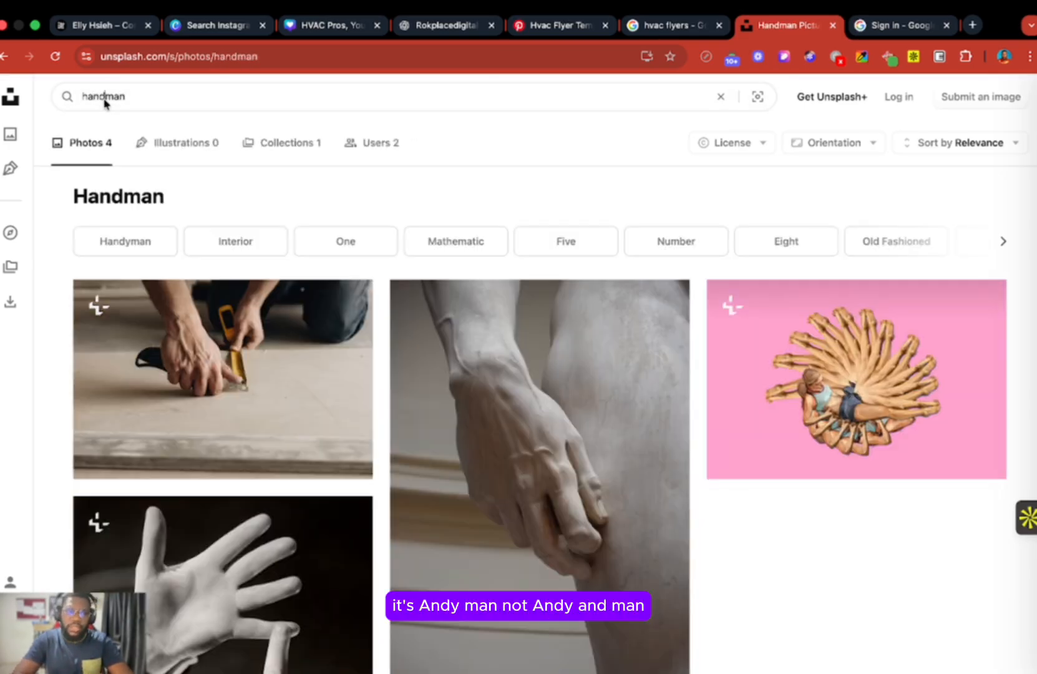
click(104, 100)
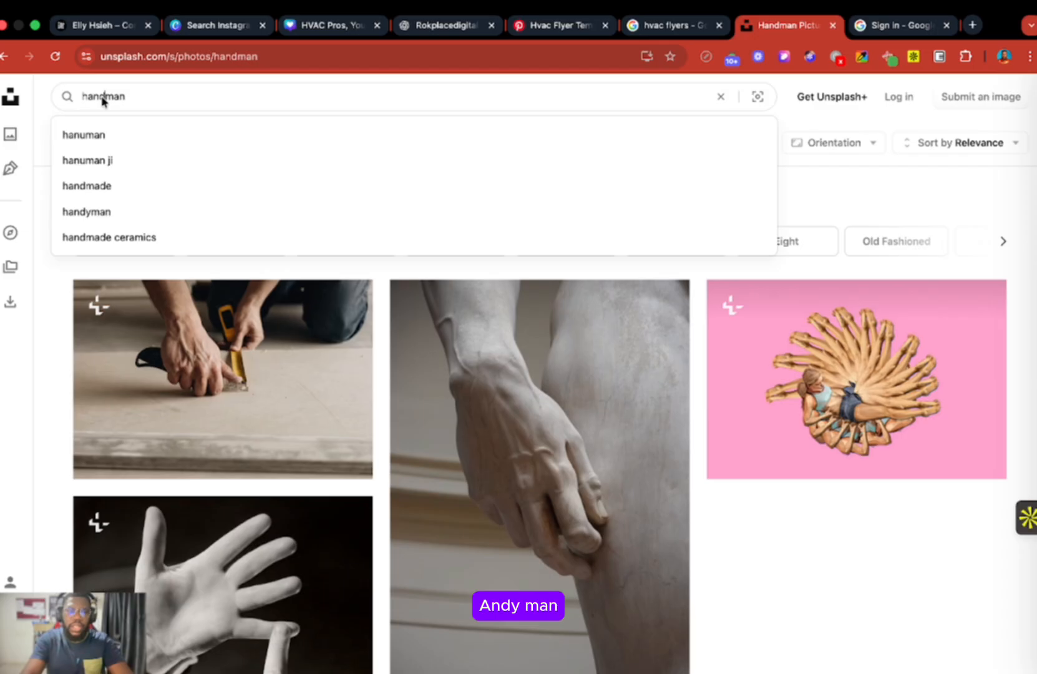
key(Return)
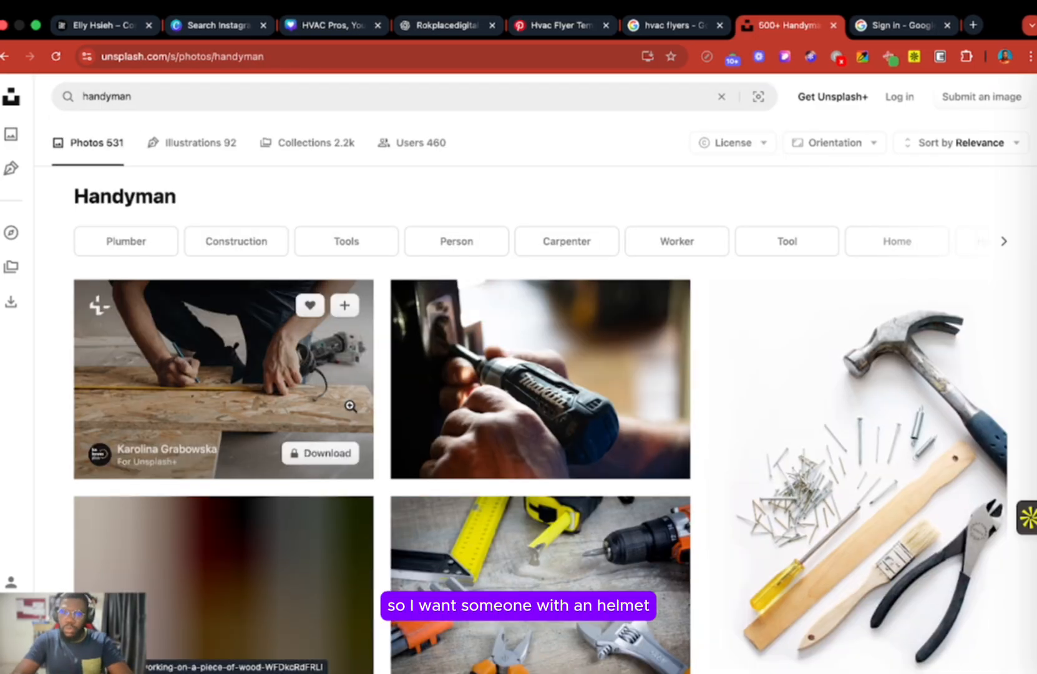
Skim the Unsplash handyman photos, and sign in to Whisk with the first listed Google account
scroll(349, 405, down, 5)
scroll(349, 405, down, 10)
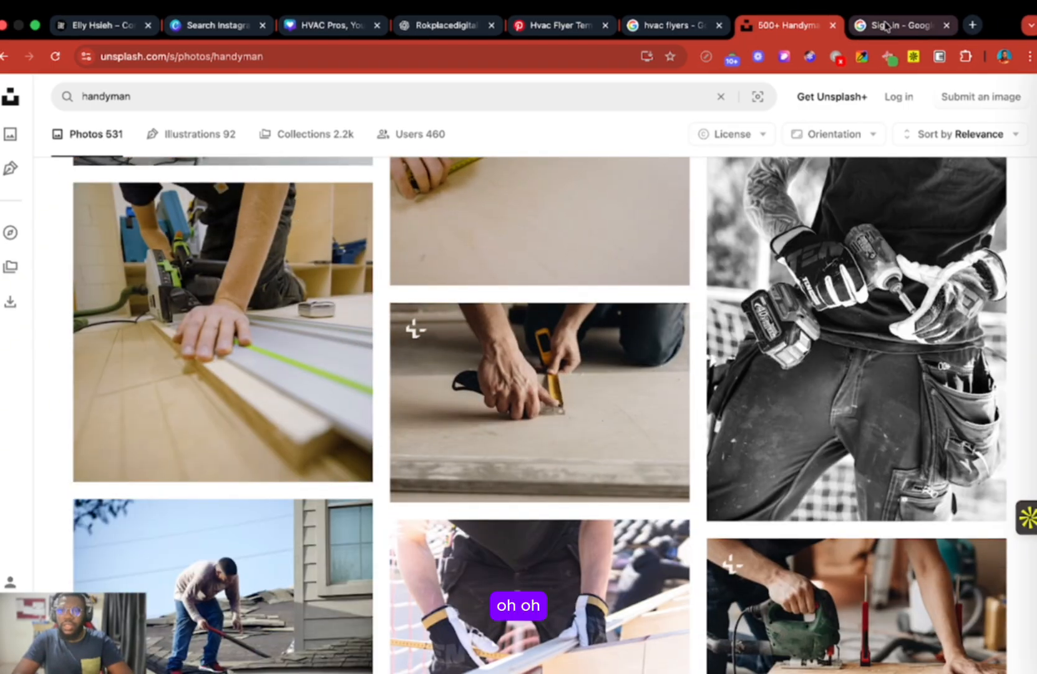
click(898, 25)
click(634, 203)
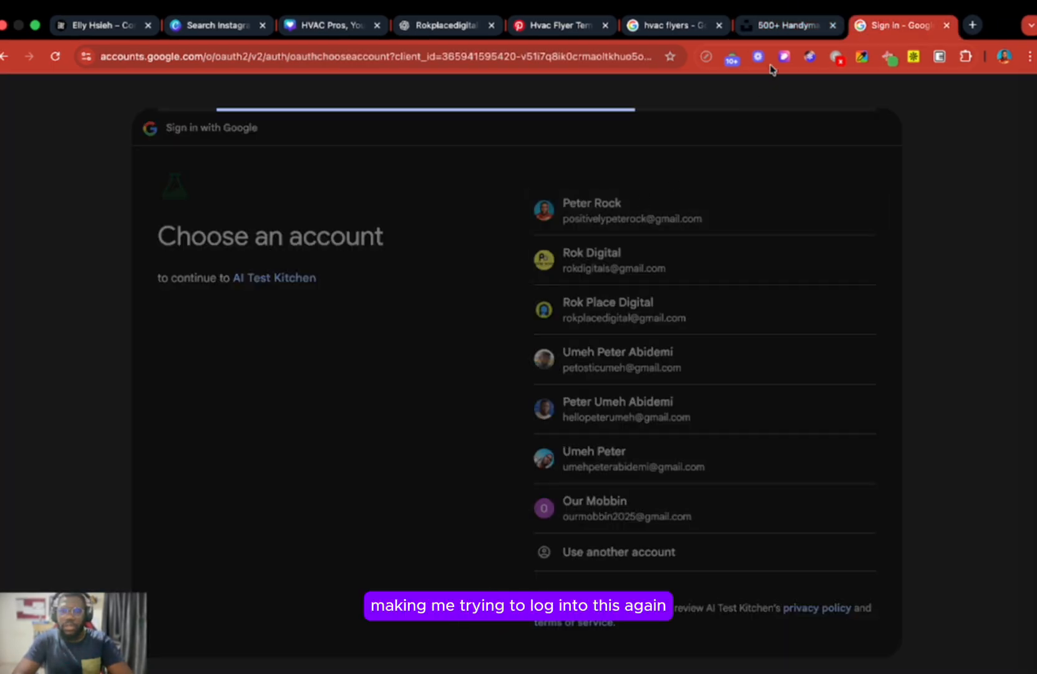
Return to Unsplash and look further through the handyman photos for a worker wearing a helmet
click(775, 28)
scroll(593, 412, down, 10)
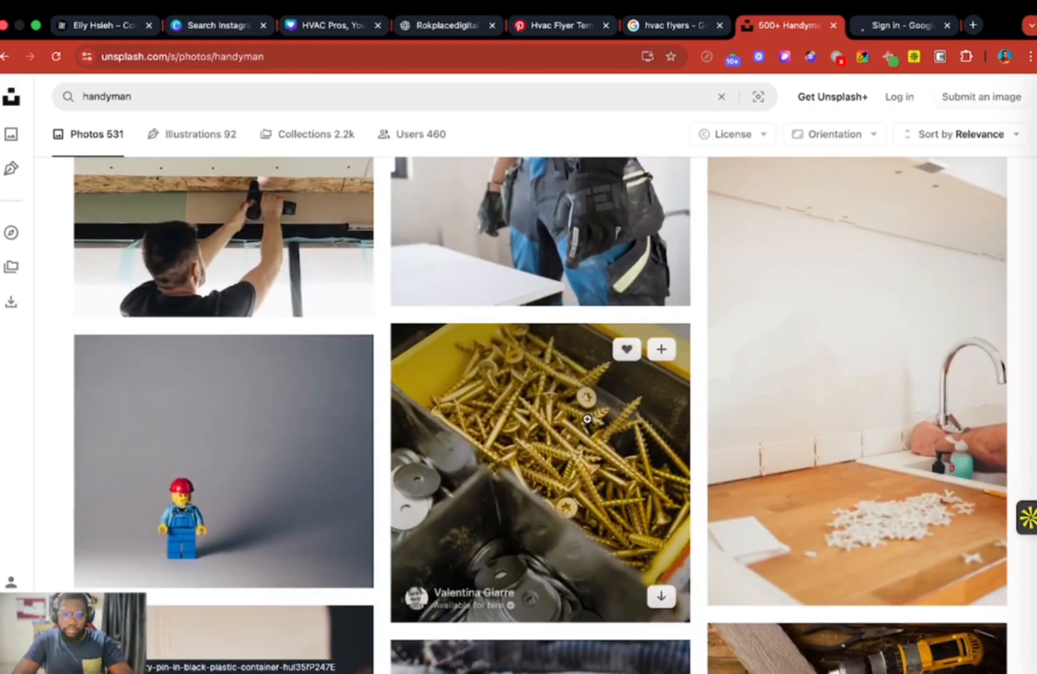
scroll(587, 419, down, 15)
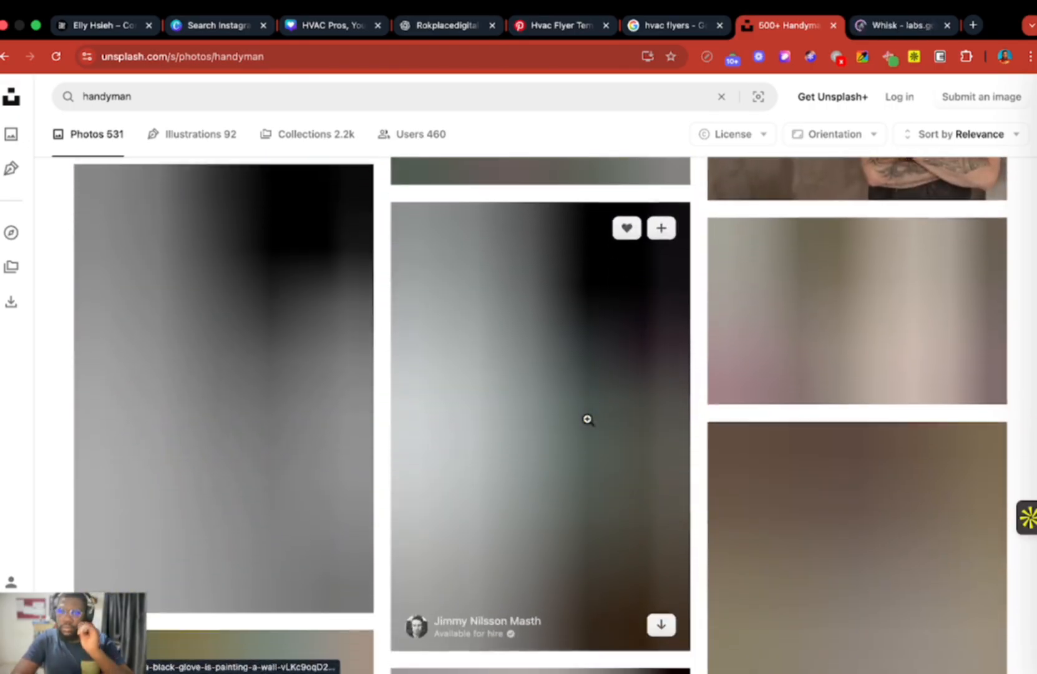
scroll(587, 420, down, 10)
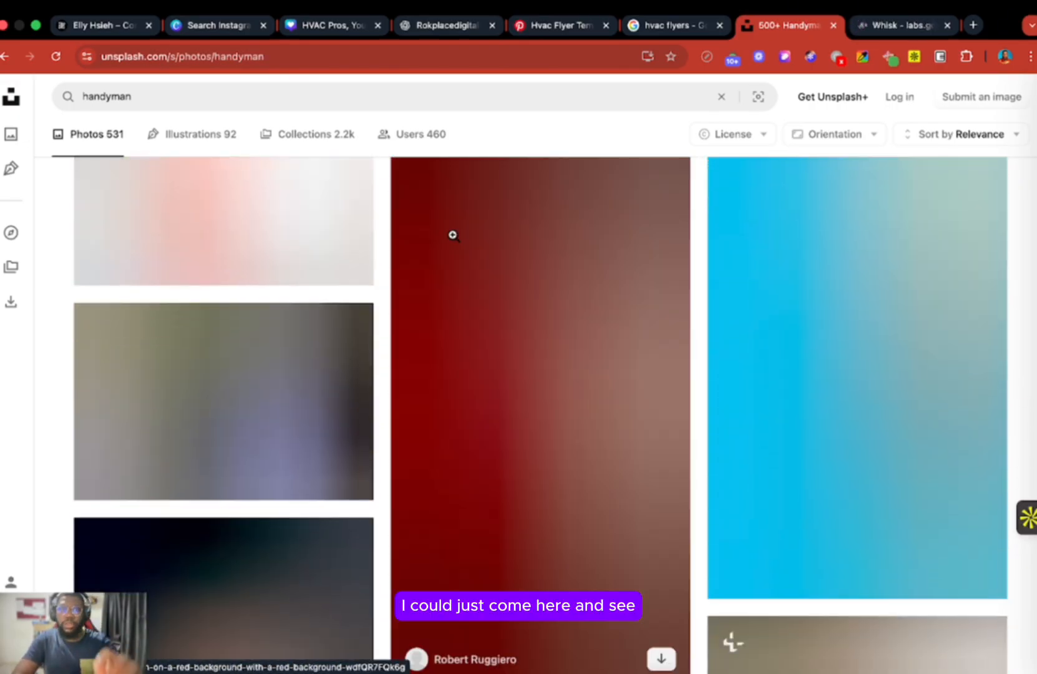
Search Unsplash for "man wearing an helmet" and look through the resulting photos
click(428, 90)
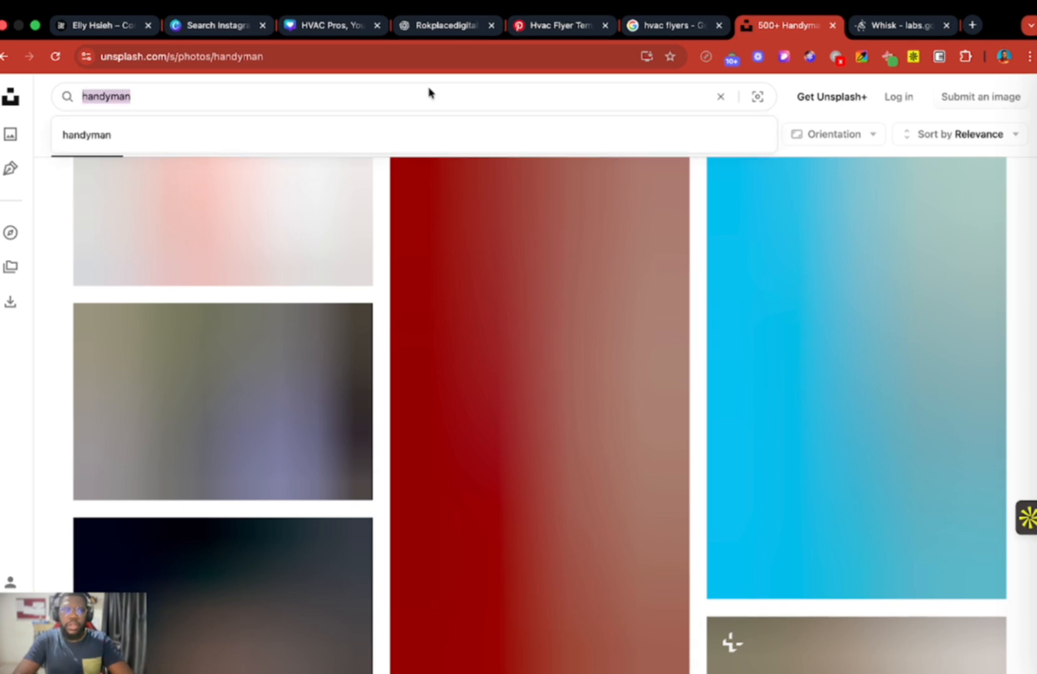
text(man weari)
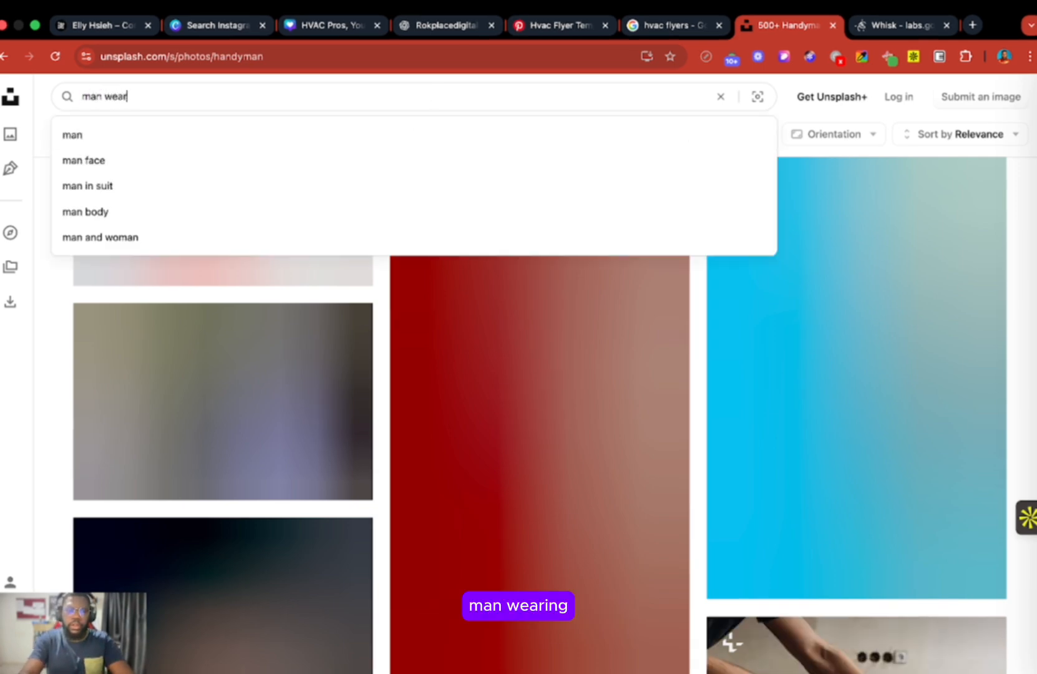
text(an hel)
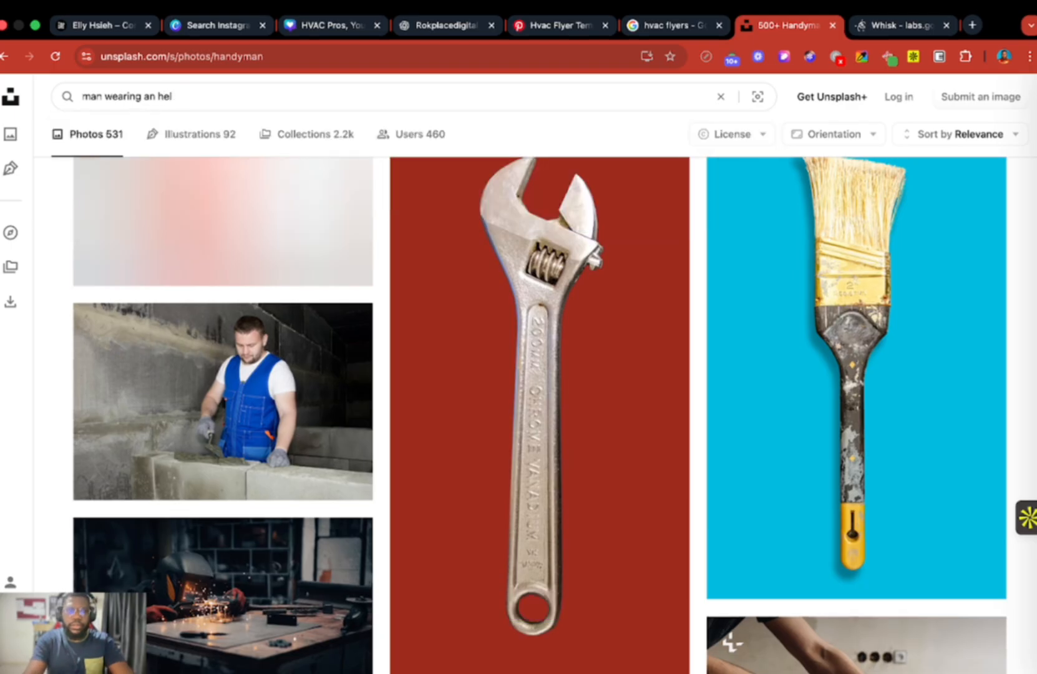
text(met)
key(Return)
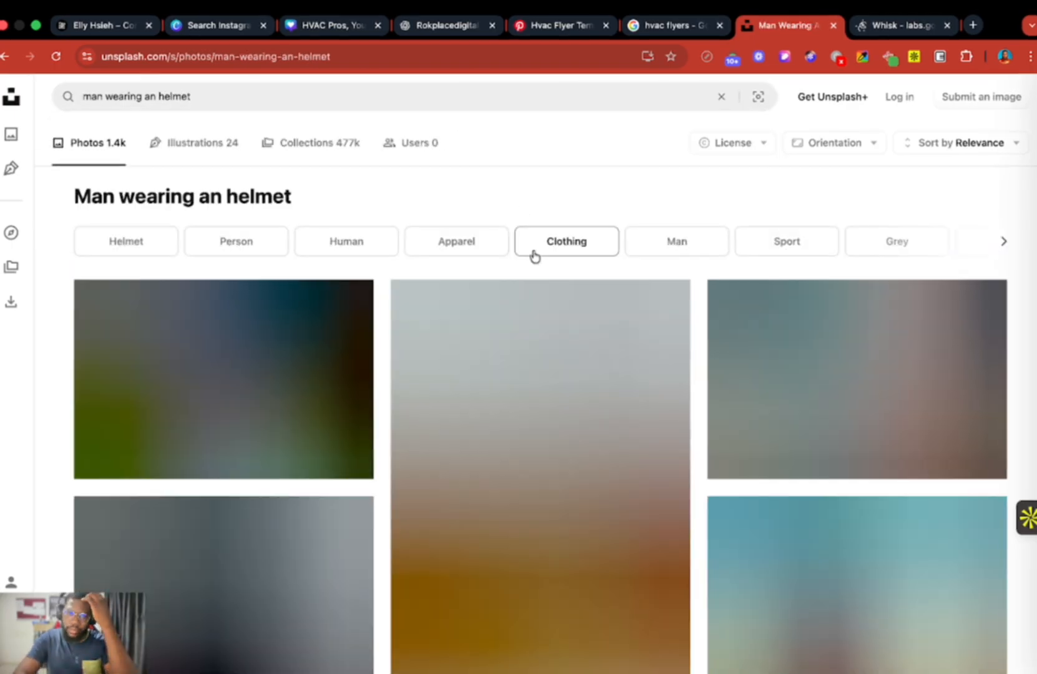
scroll(520, 392, down, 2)
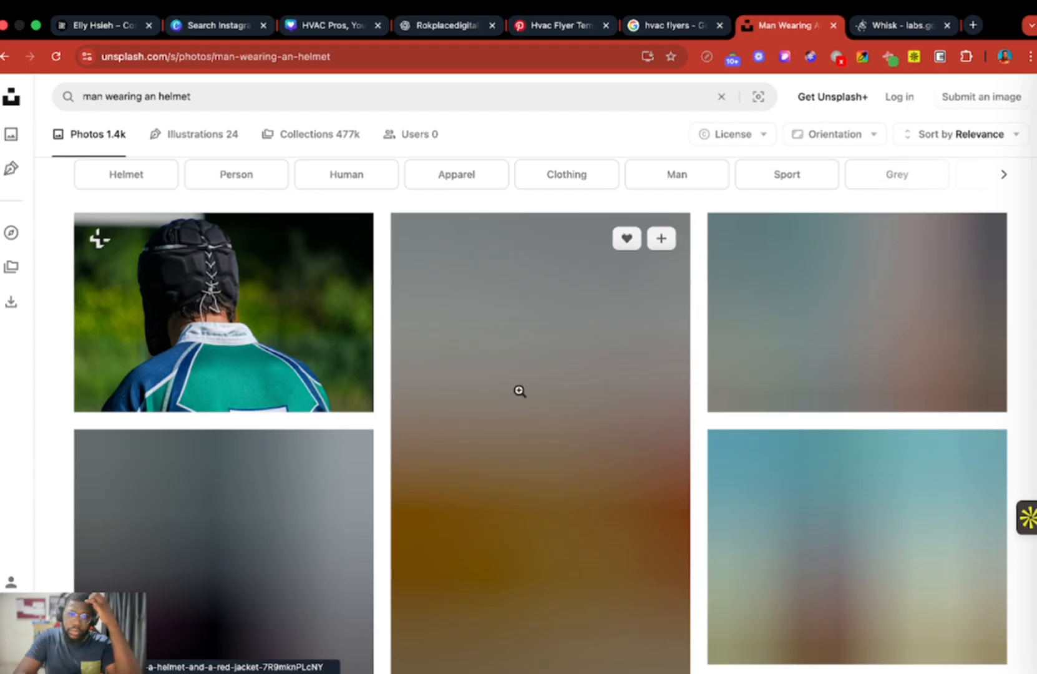
scroll(520, 391, down, 5)
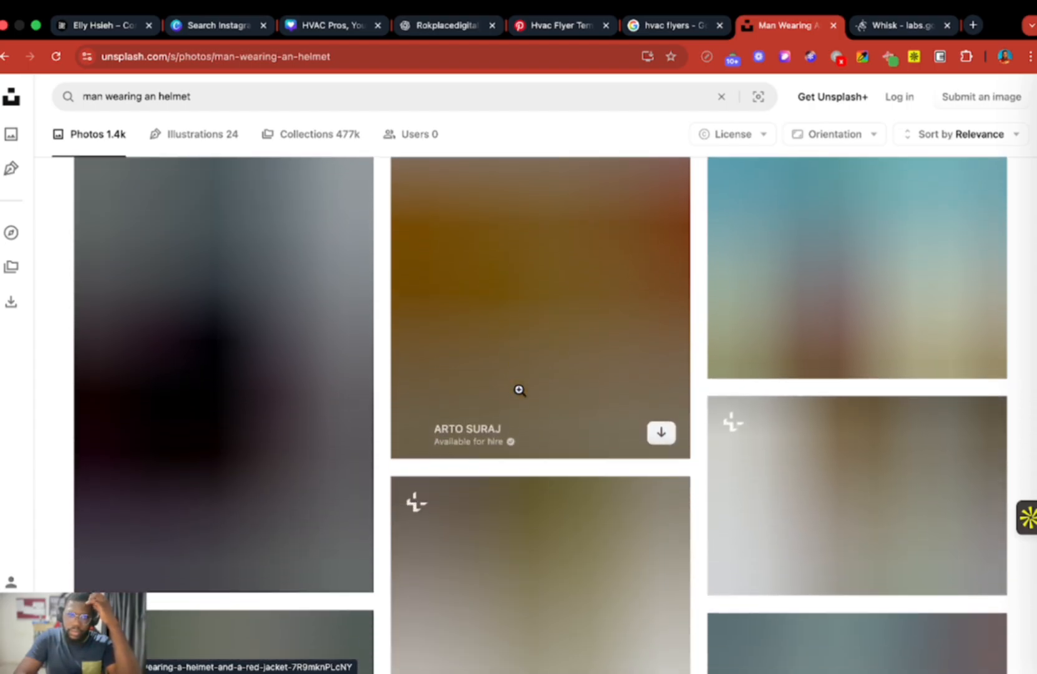
scroll(520, 390, down, 10)
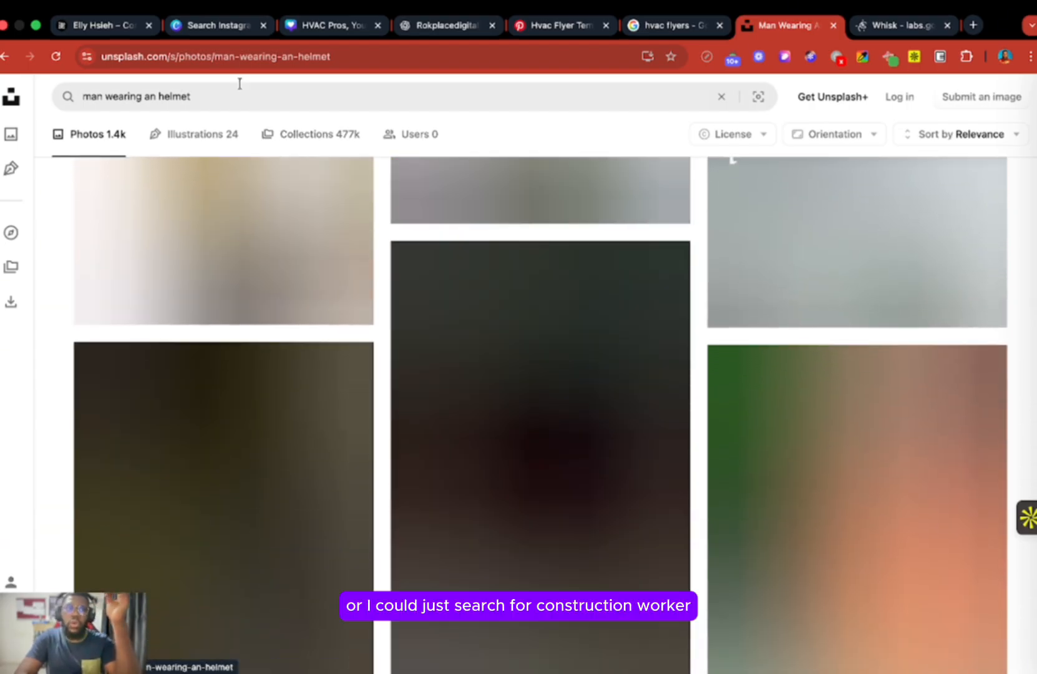
Search Unsplash for "Constructionn worker" photos in place of the helmet query
triple_click(241, 95)
text(Con)
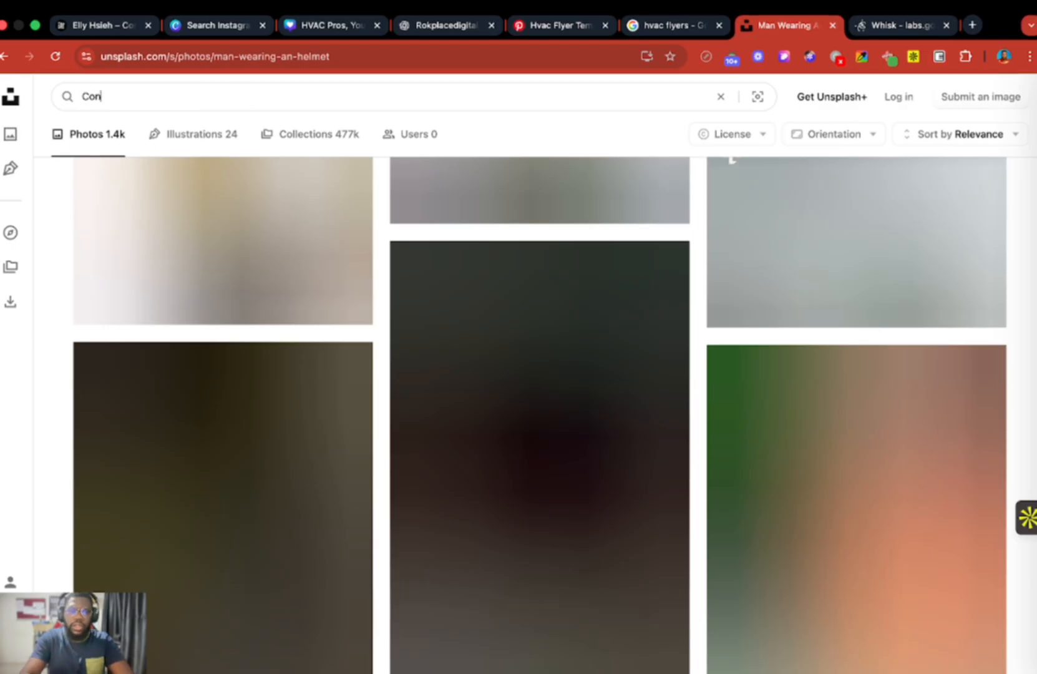
text(structionn worker)
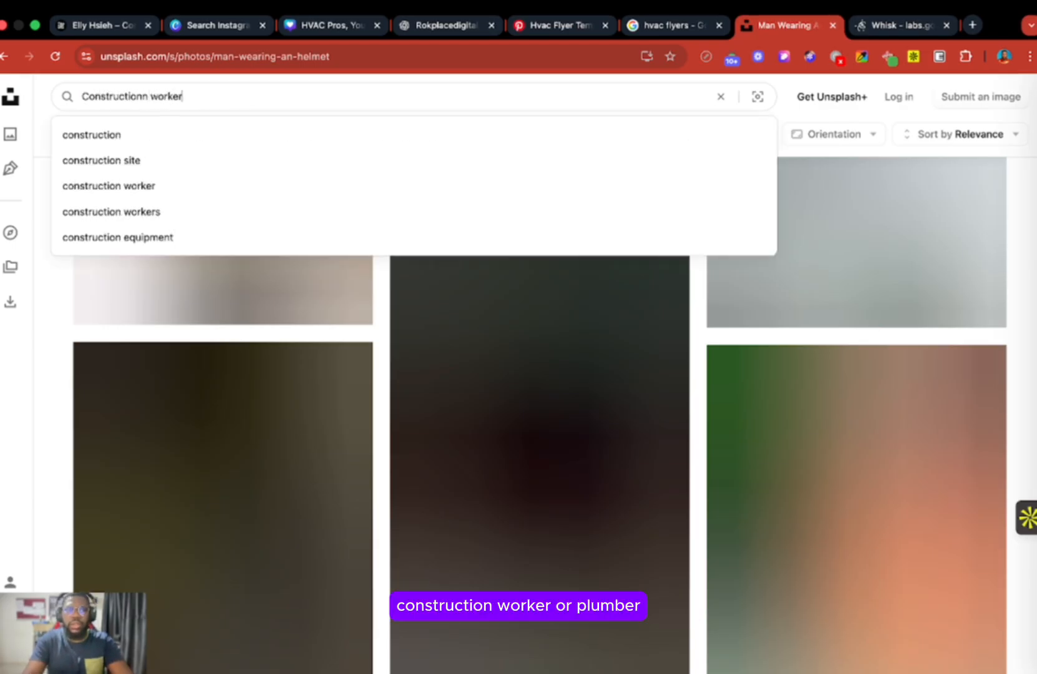
key(Return)
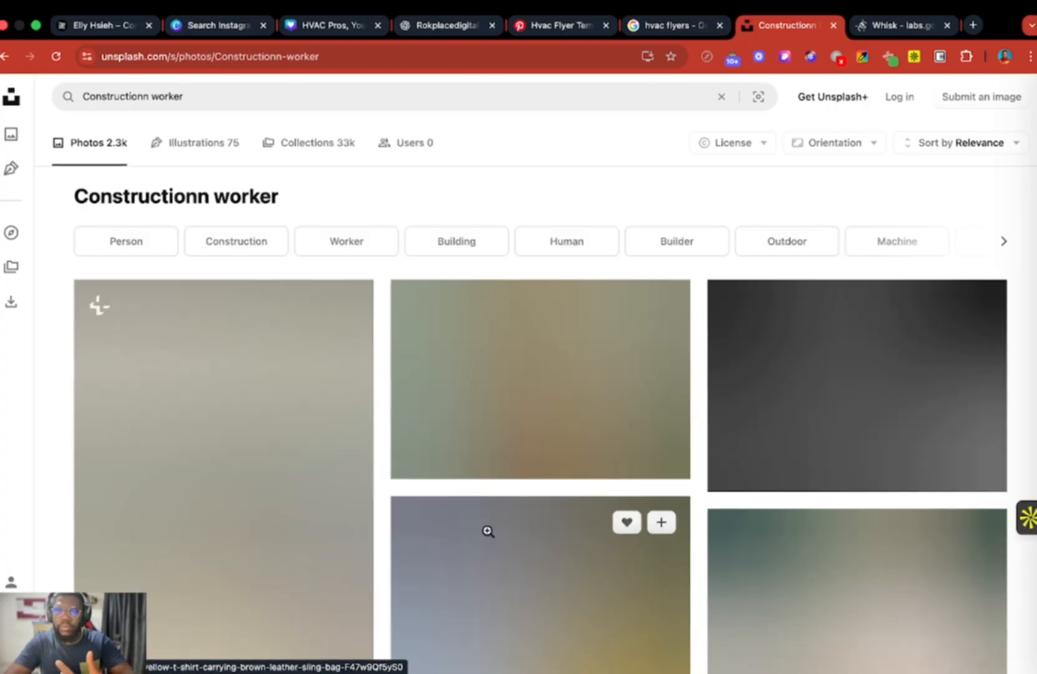
Switch to Whisk and enter its image-generation project workspace, checking the Unsplash construction worker results in between
click(874, 32)
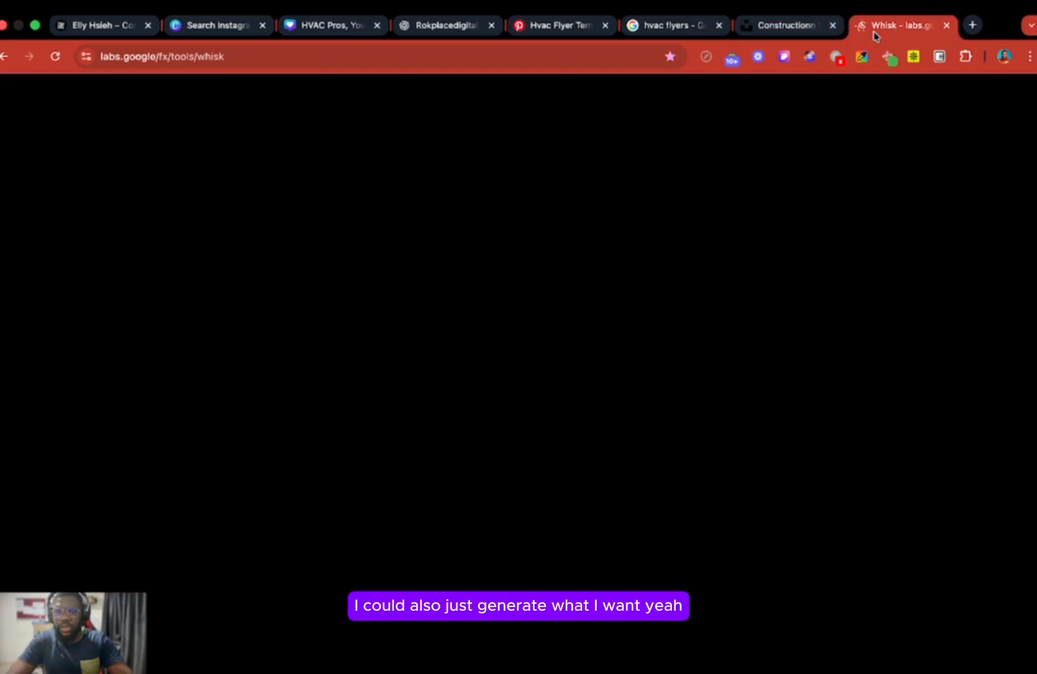
click(505, 290)
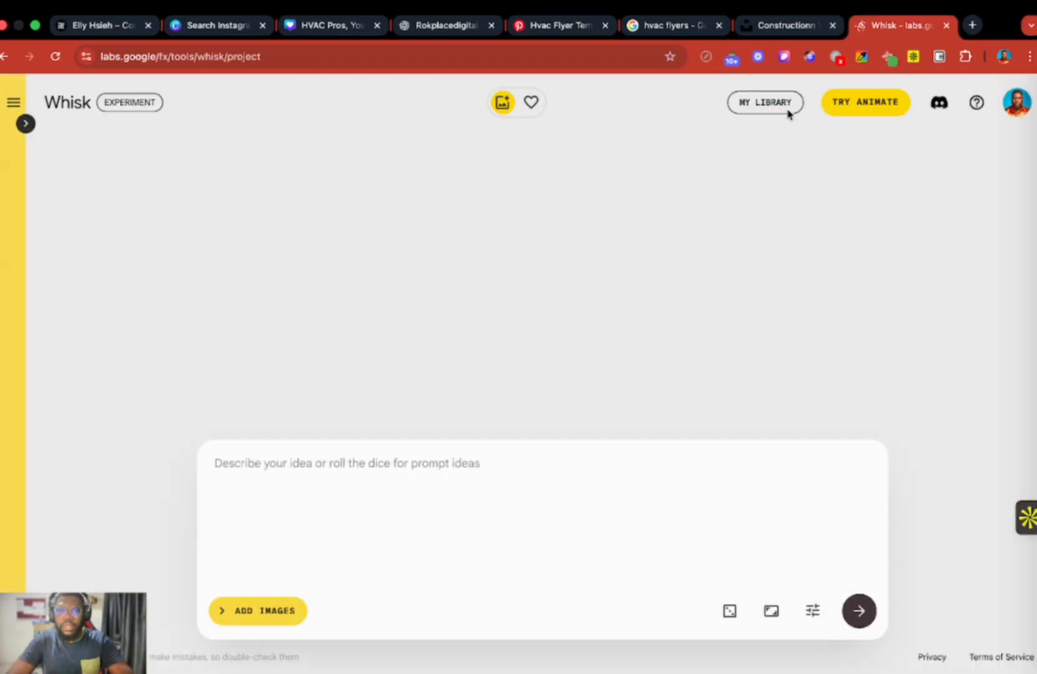
click(785, 27)
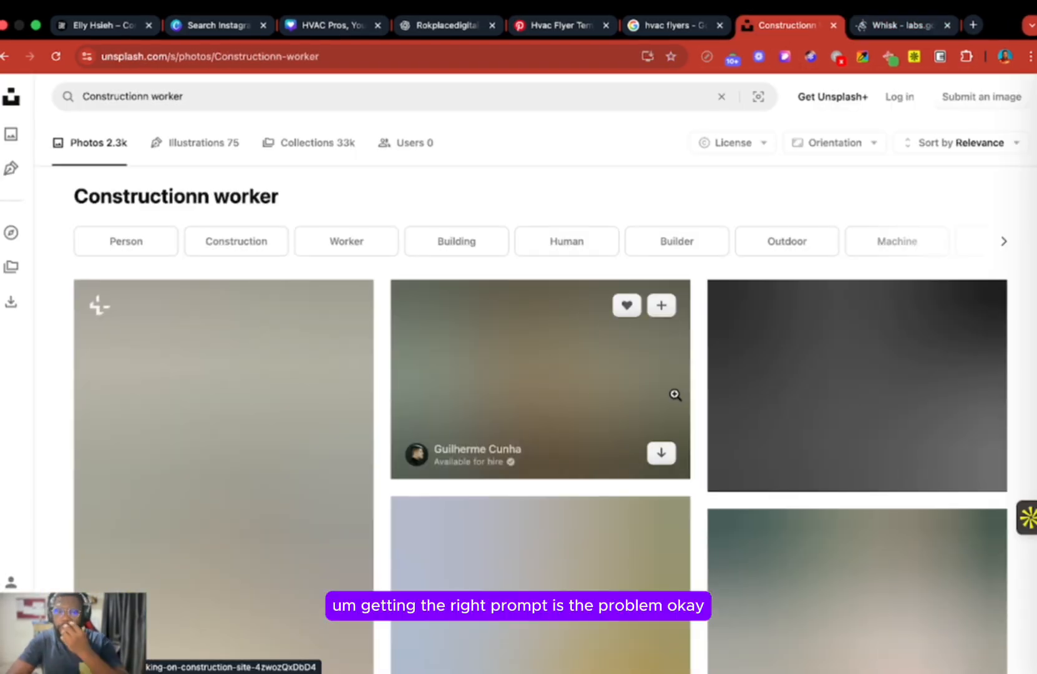
click(889, 33)
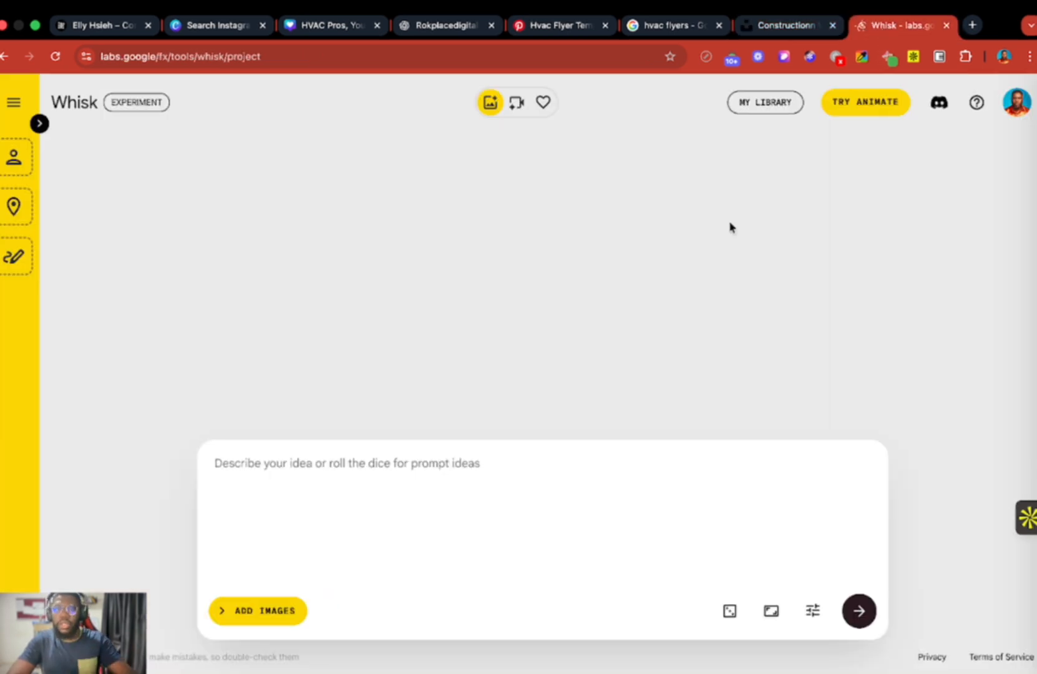
Begin the Whisk prompt with "Generate an image of a HVAC specialist, he should be looking tired,"
text(Gener)
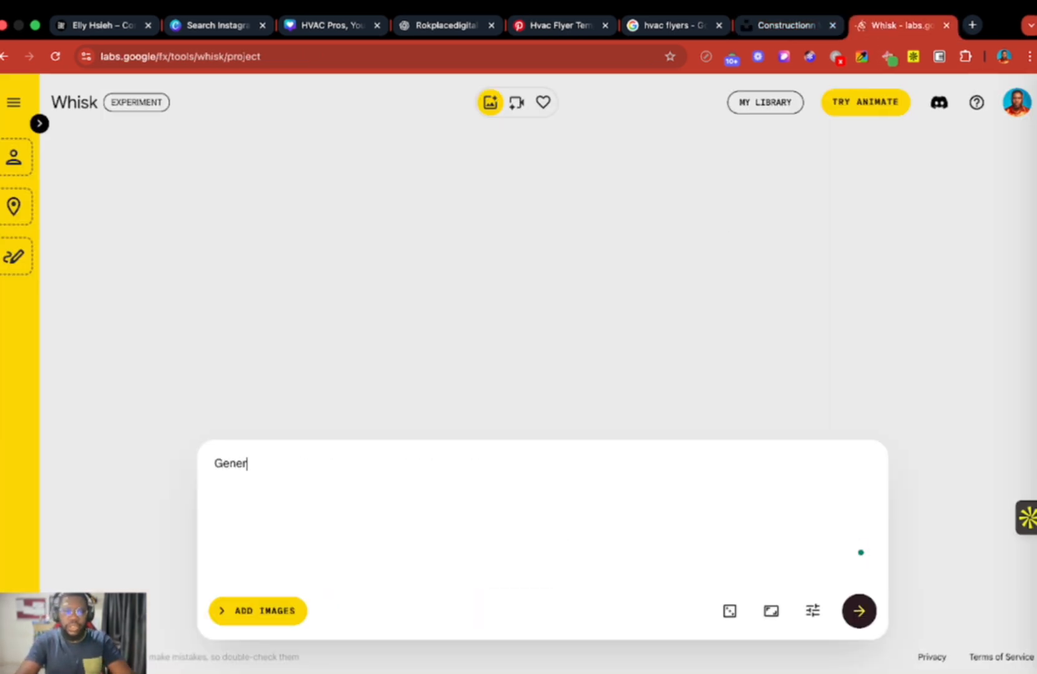
text(ate )
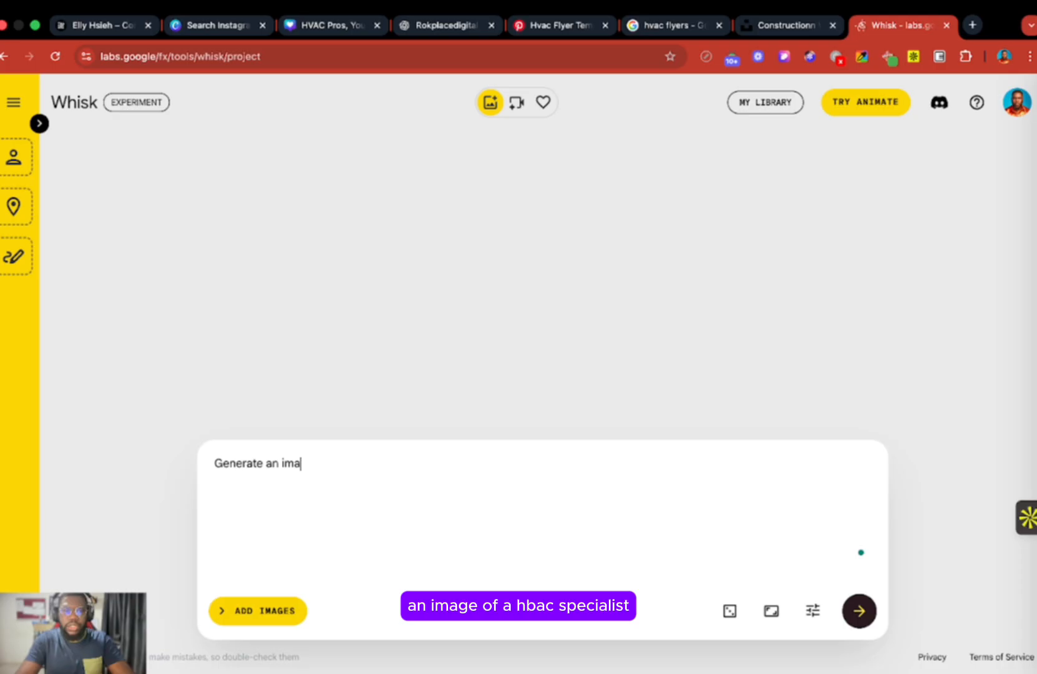
text(an image of a HVAC)
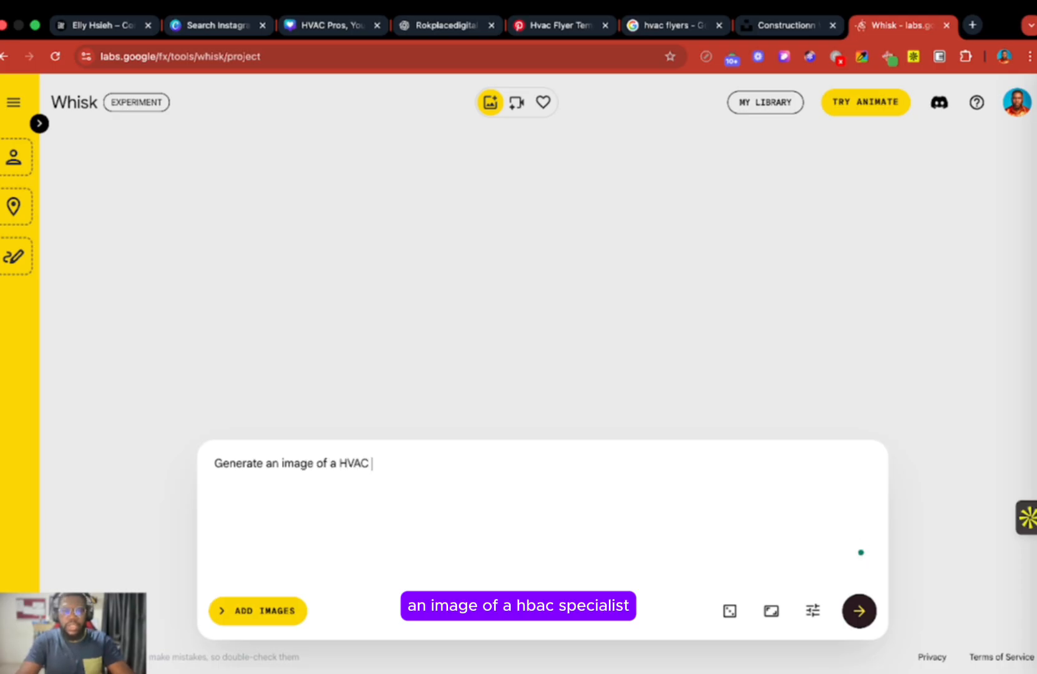
text( specialist, he should)
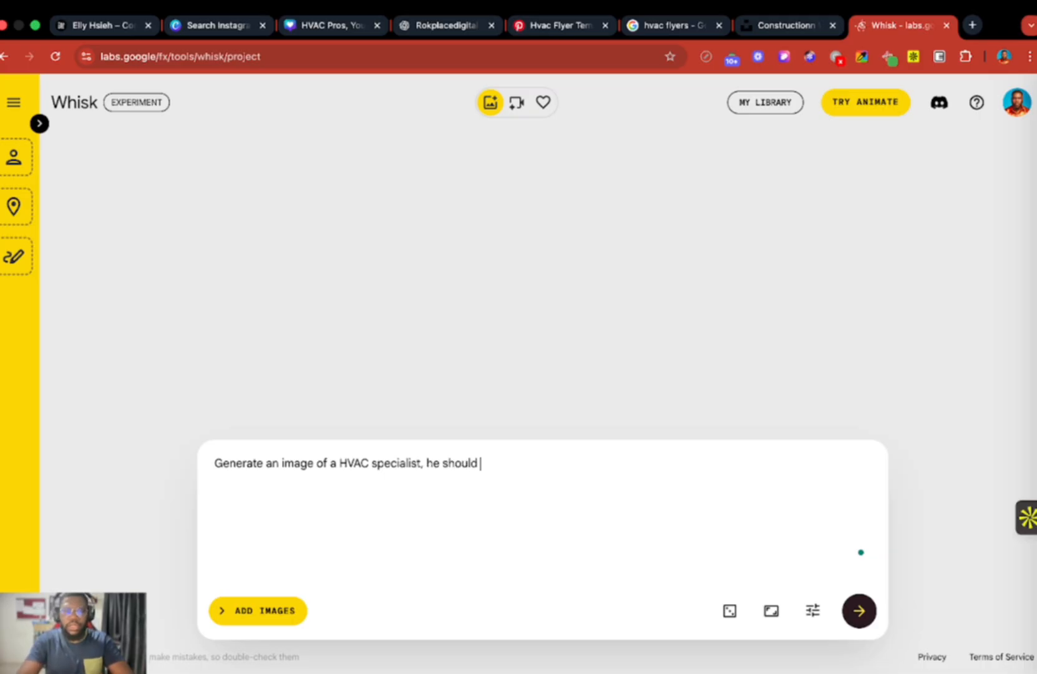
text( be looking )
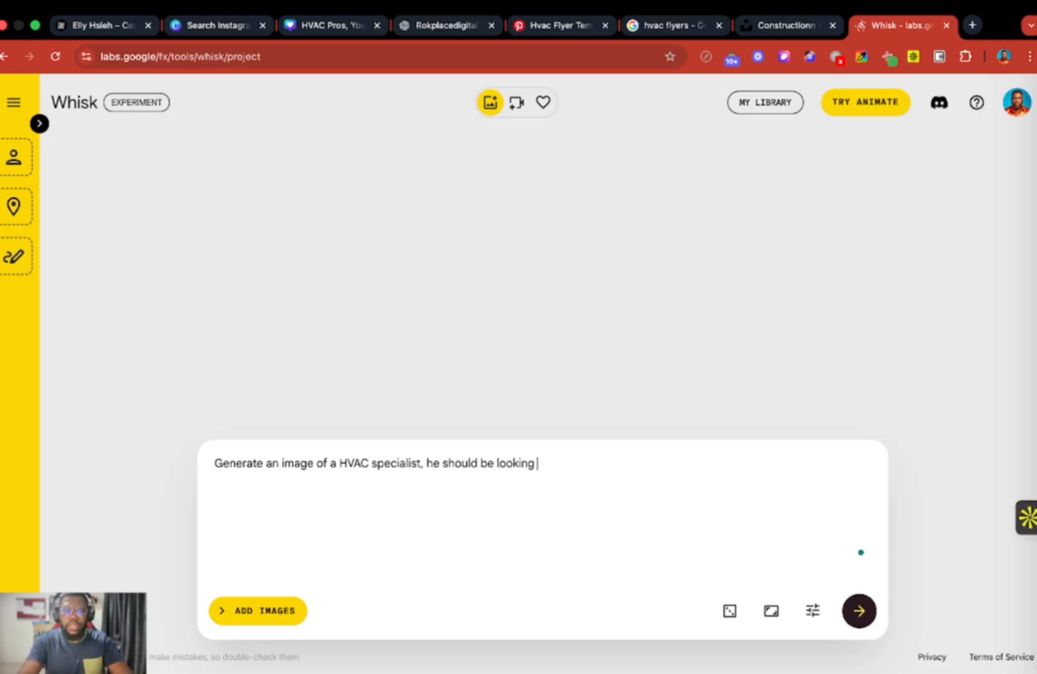
text(tired.)
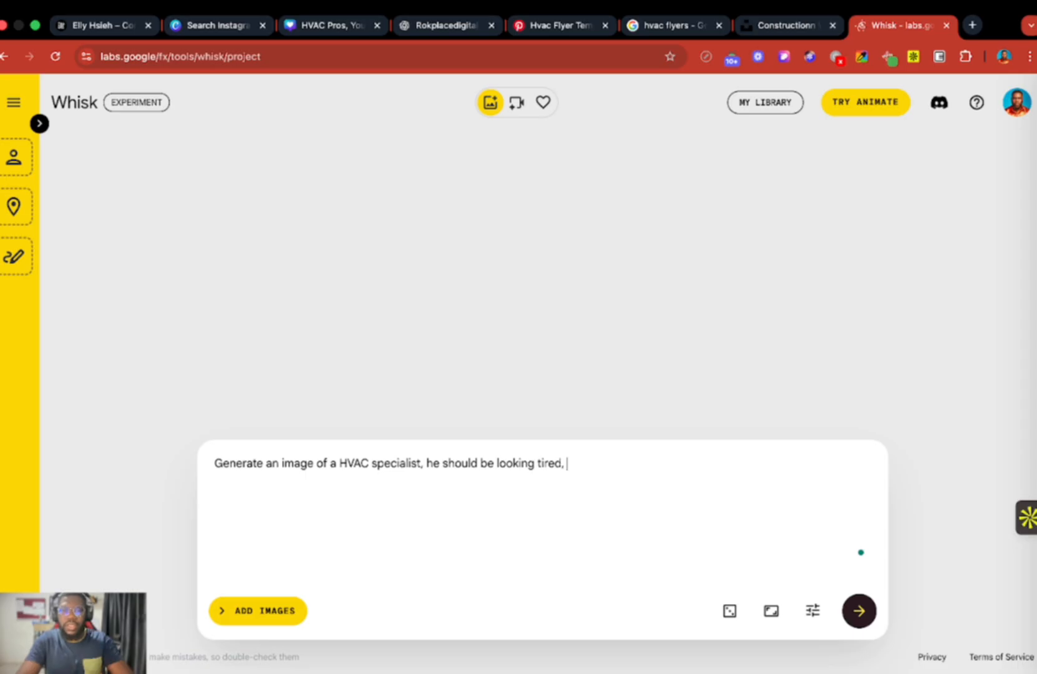
Describe the specialist's outfit in the prompt: "dressed and wearing a green helmet, orange gloves"
text( dress)
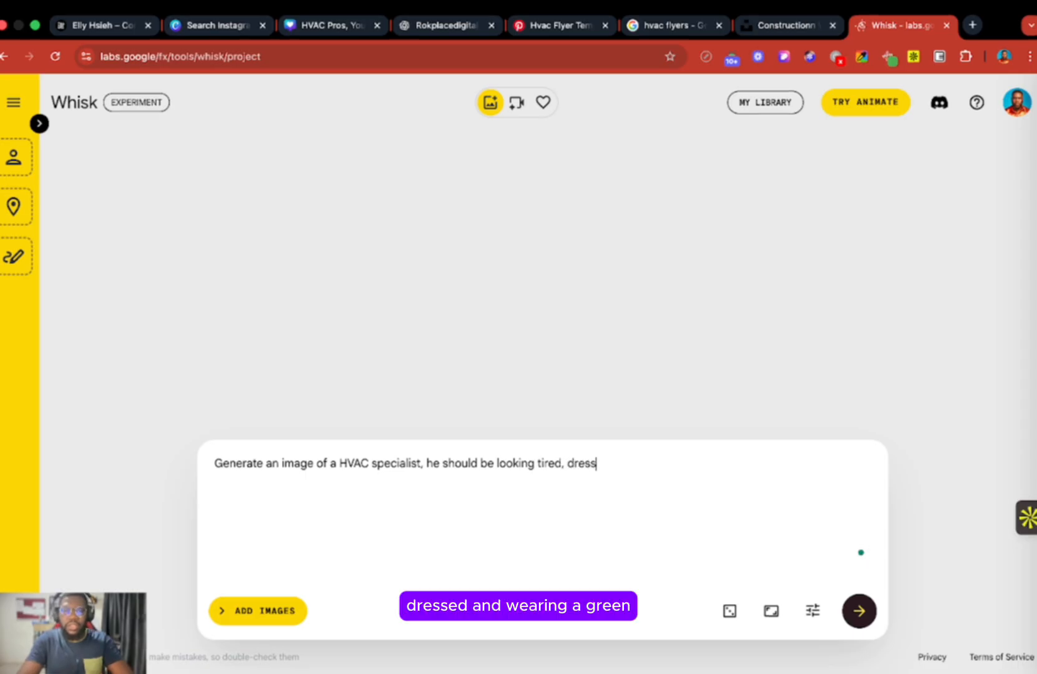
text(ed and wearing a )
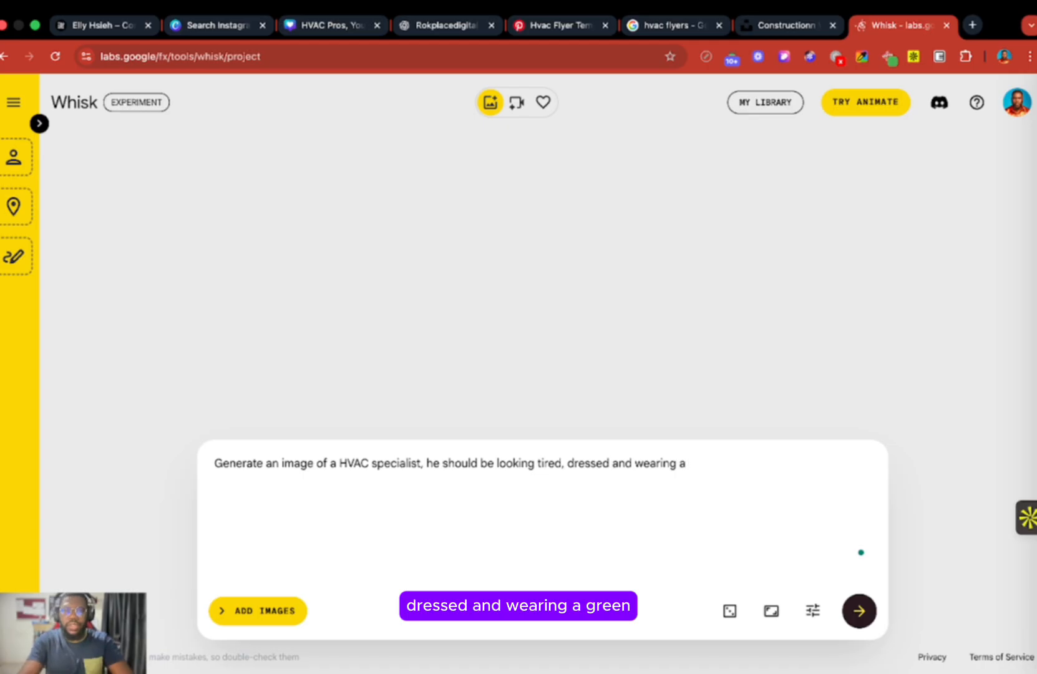
text(green)
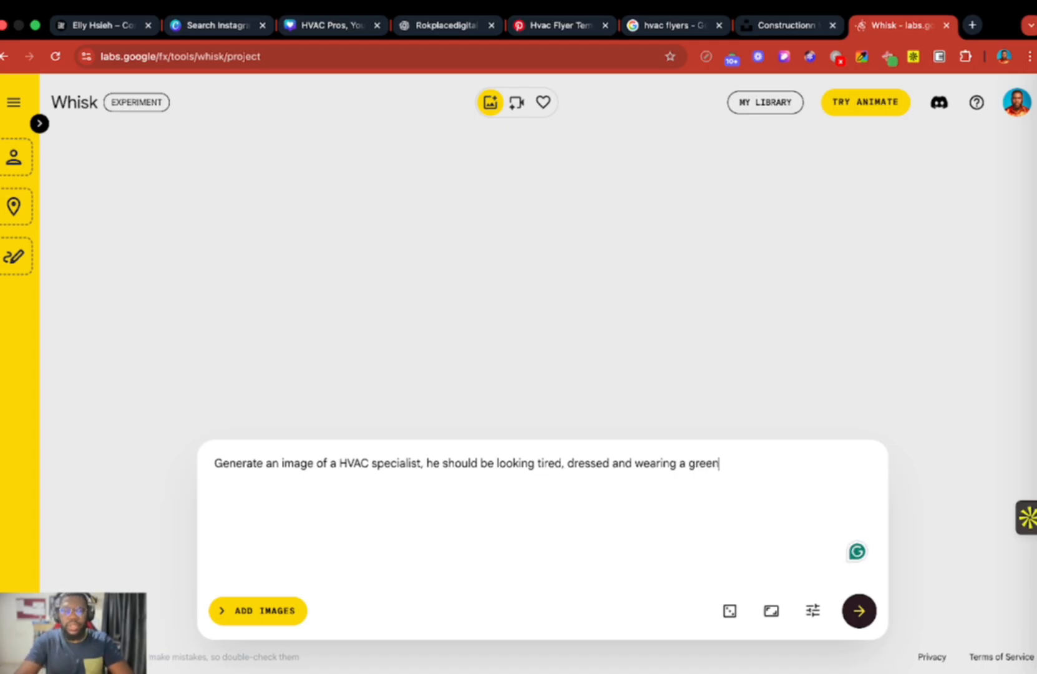
text( helmet)
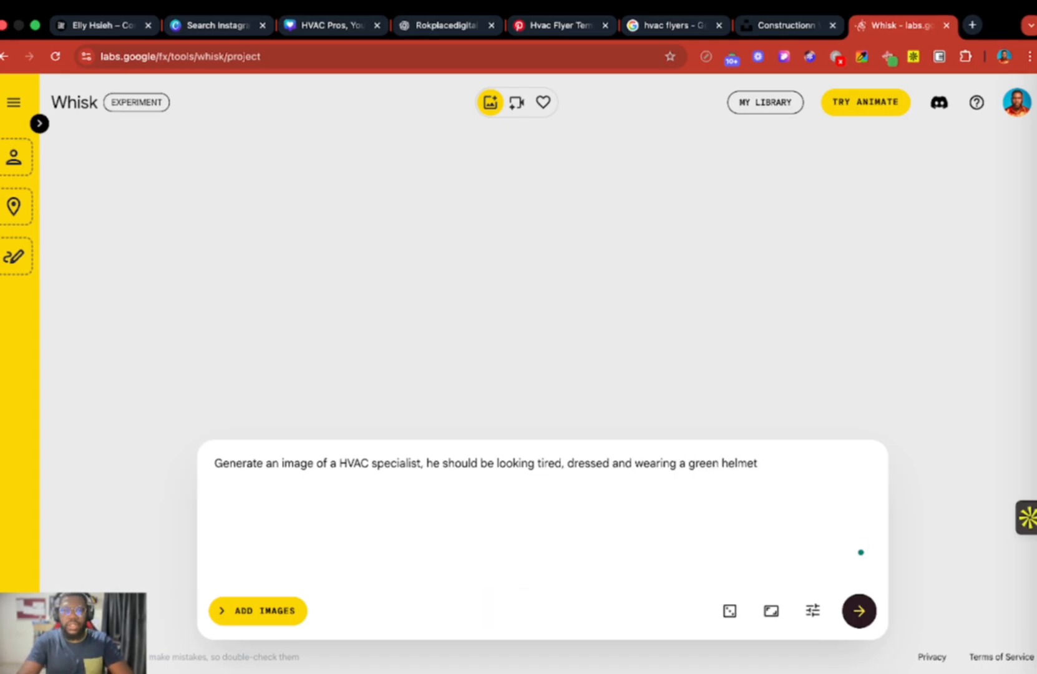
text(, )
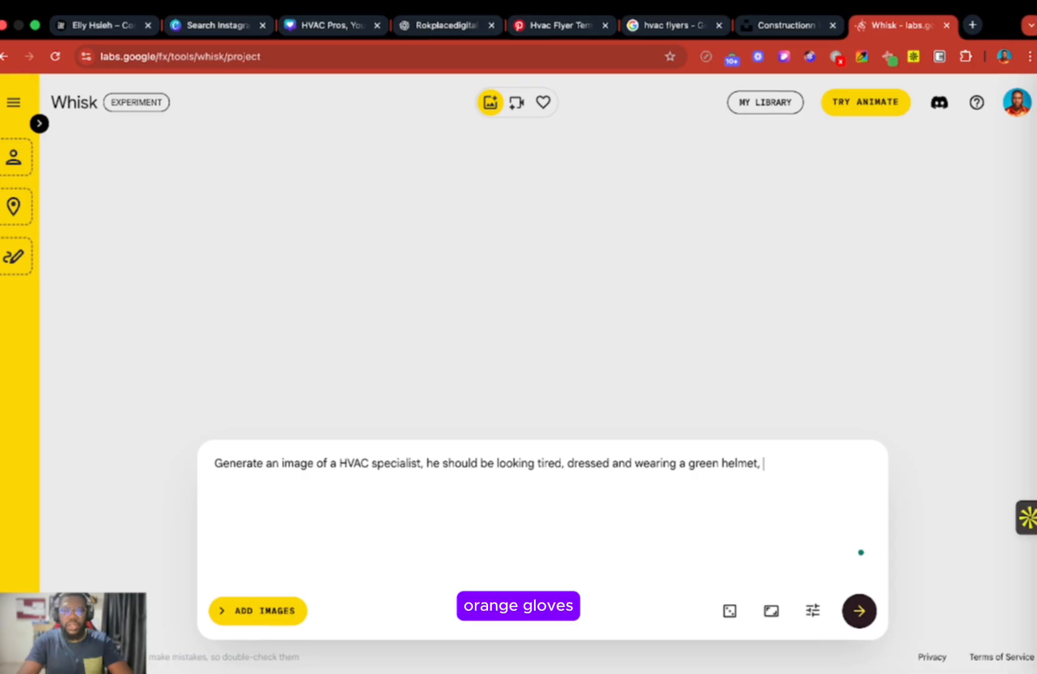
text(orange glo)
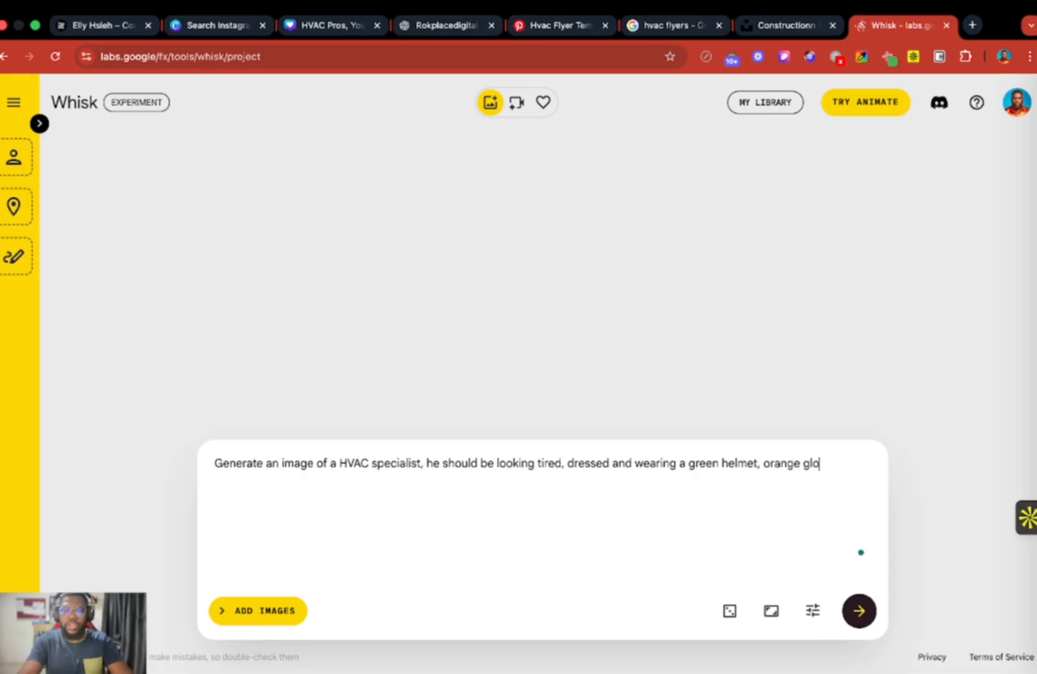
text(ves )
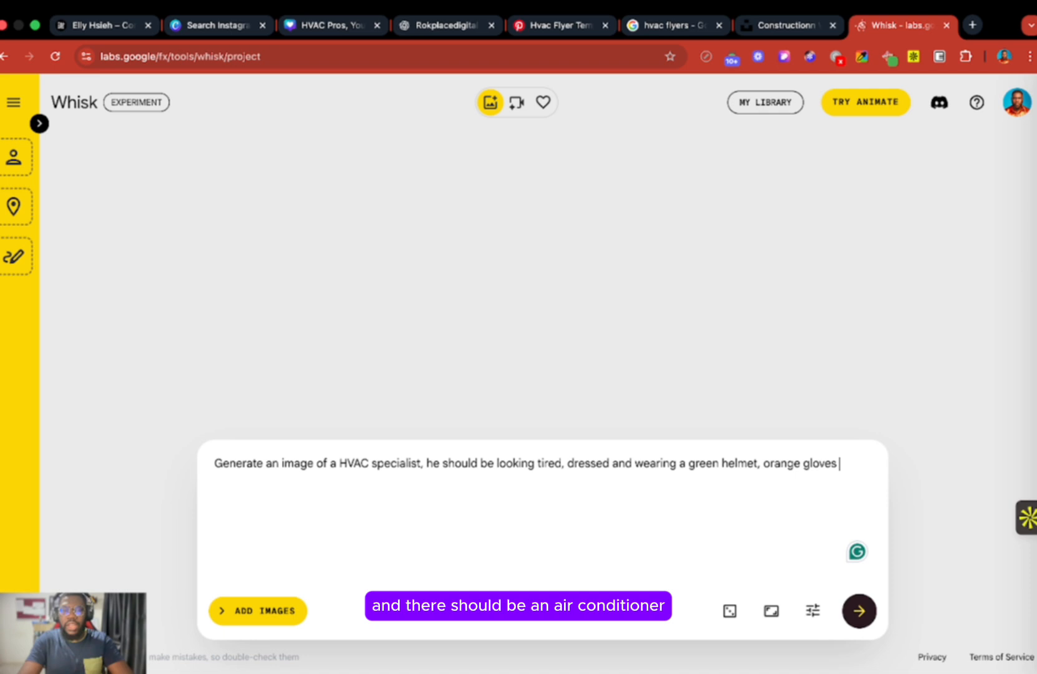
Continue the image prompt with "and there should be an air conditioner in his background,"
text(and there should be an)
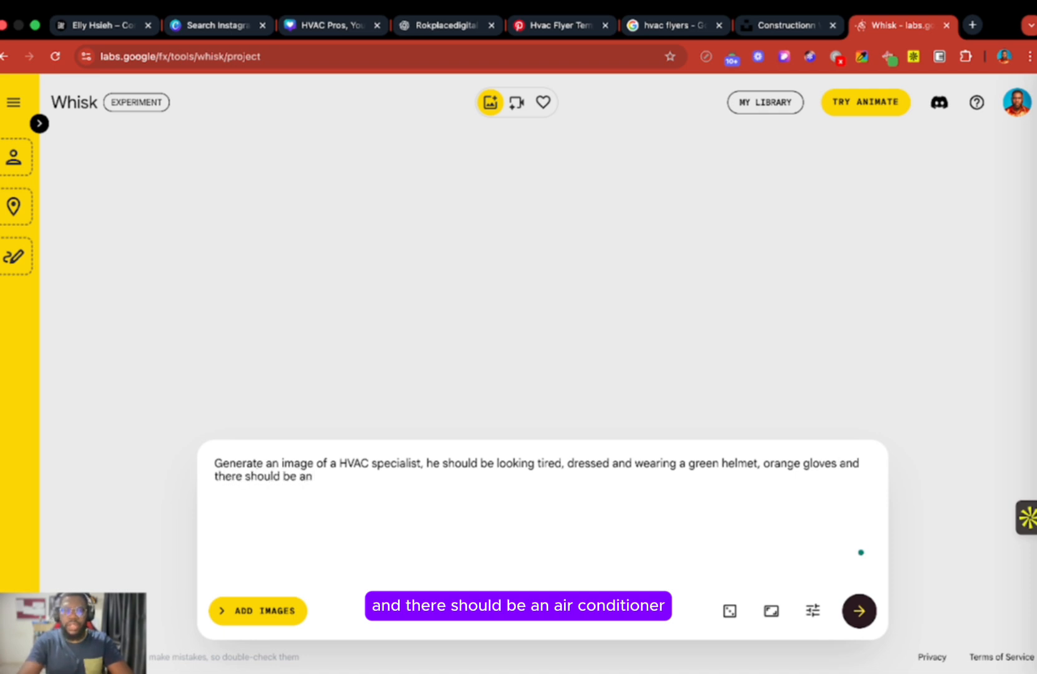
text( air conditioner in)
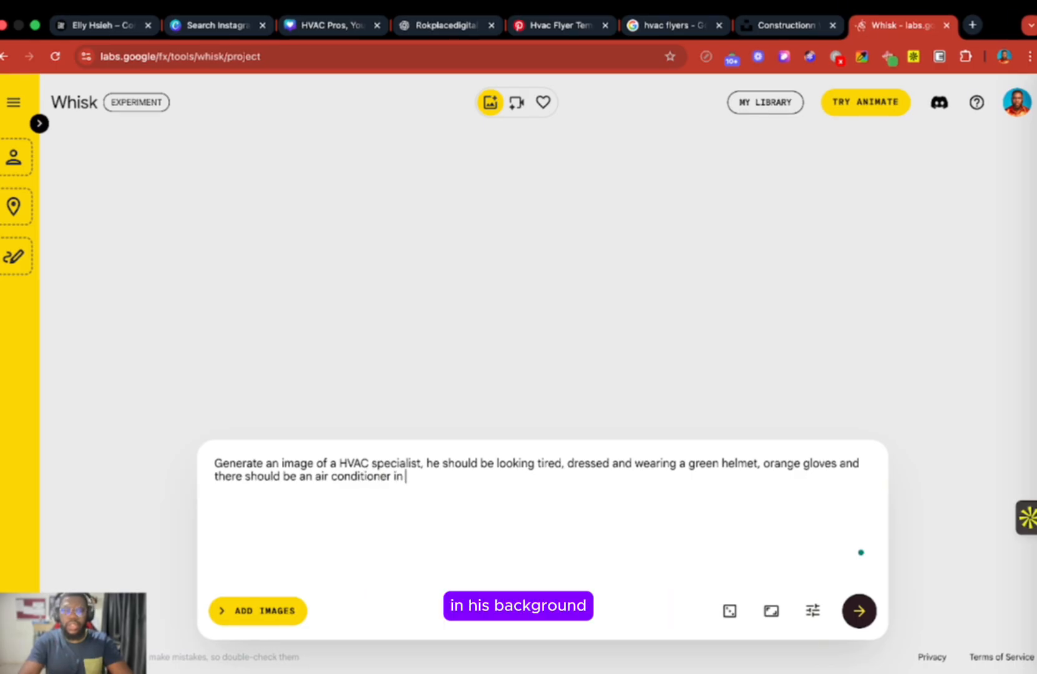
text( his background, )
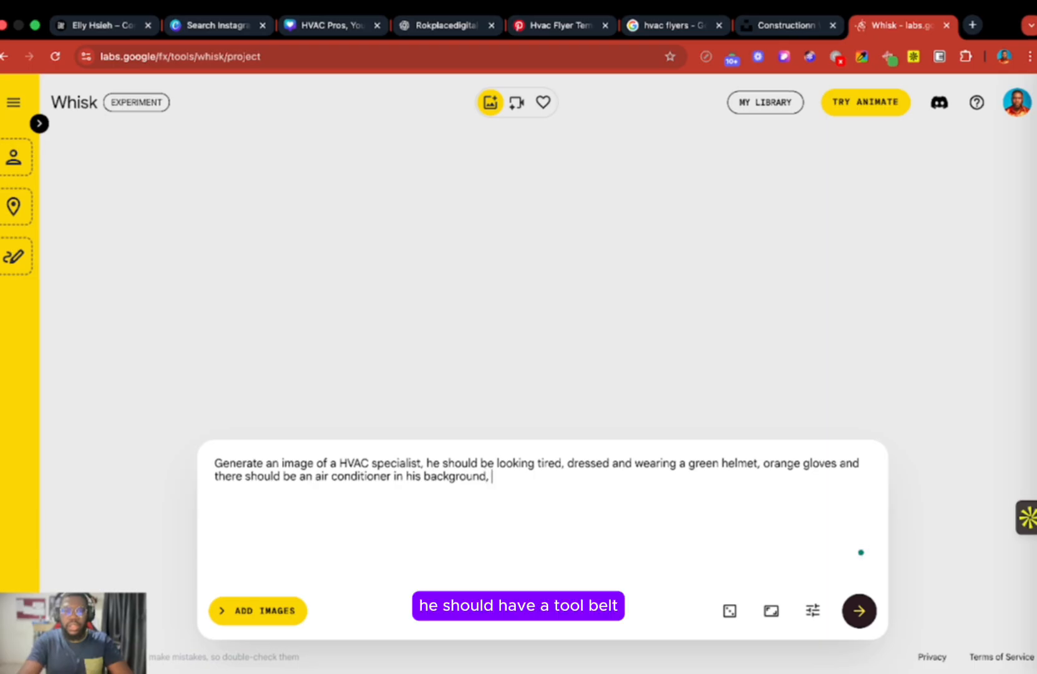
Finish the prompt with "he should have a tool belt on his waist" and generate the images
text(he should have)
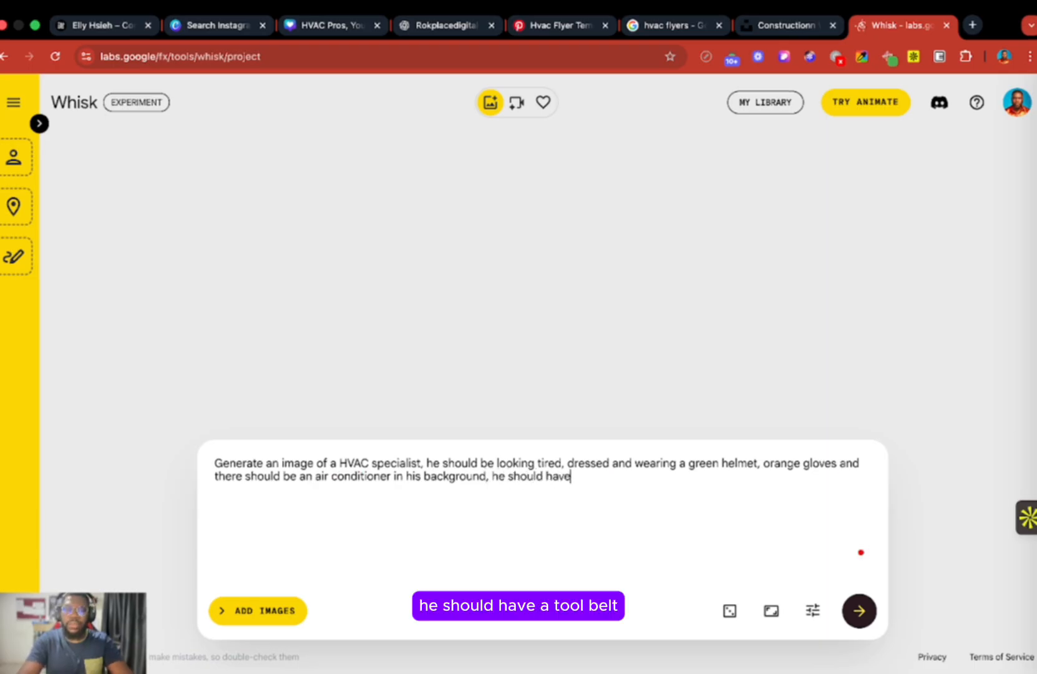
text( a tool be)
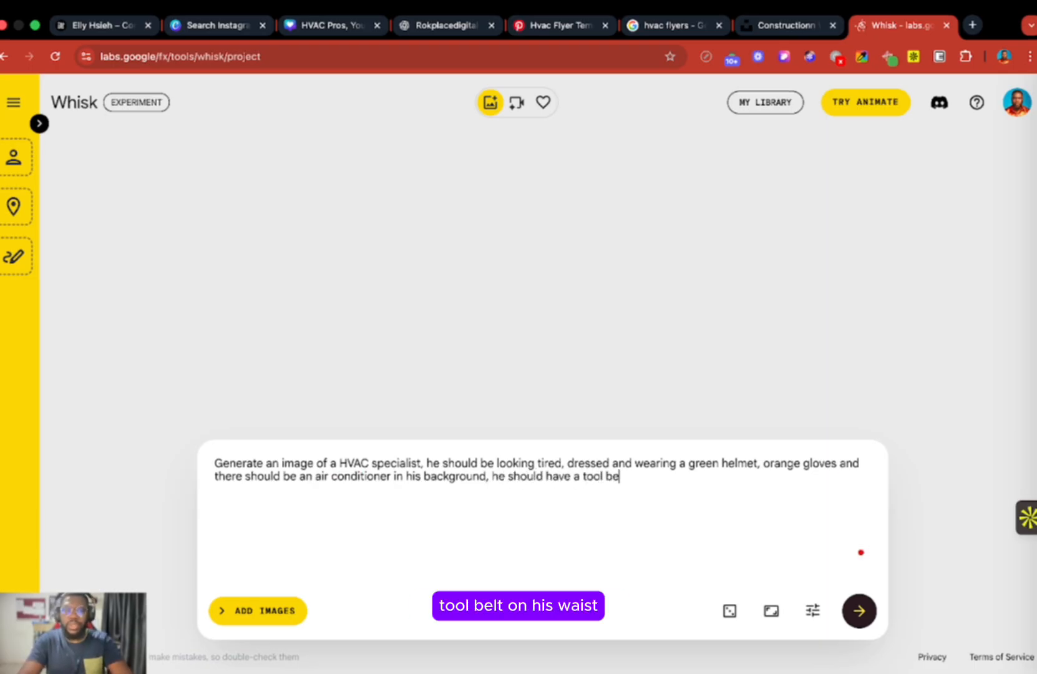
text(lt on his)
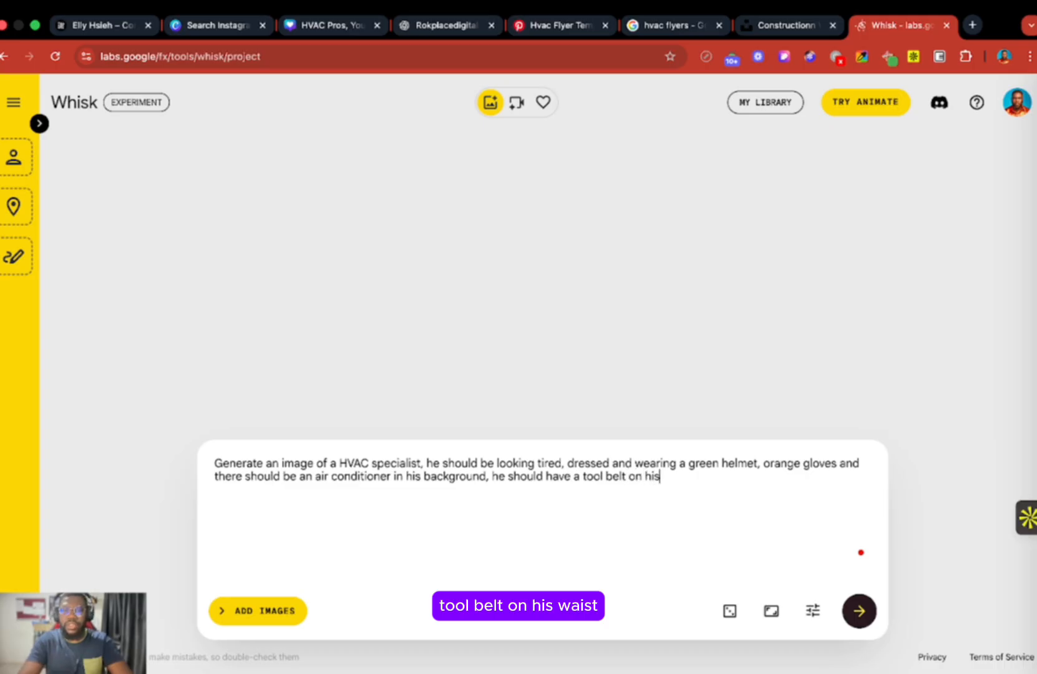
text( waist)
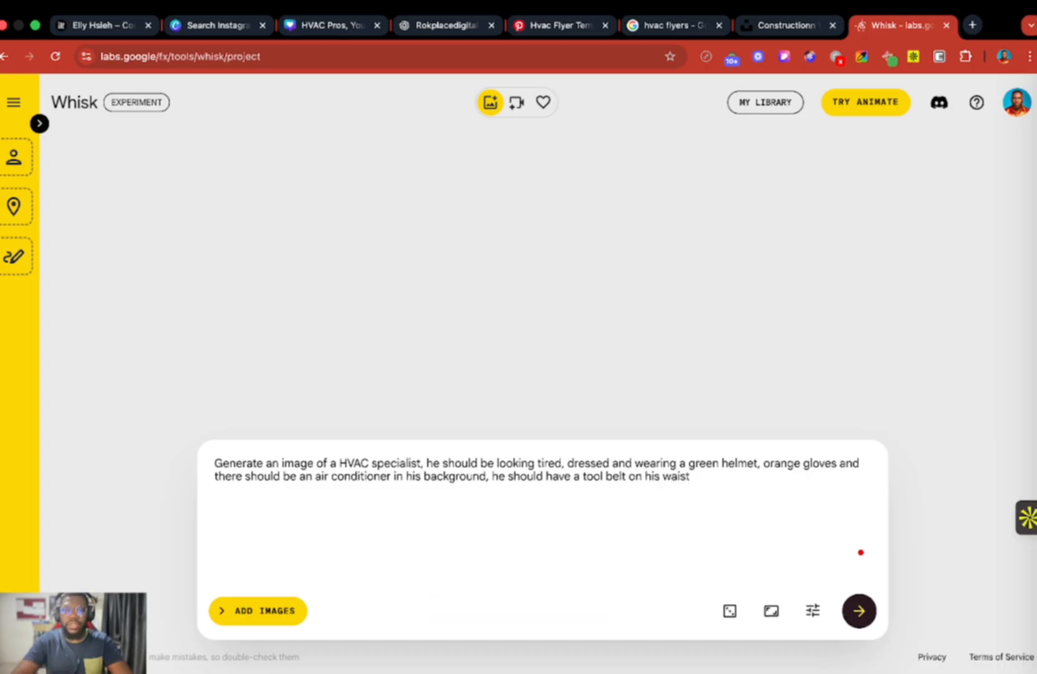
click(859, 611)
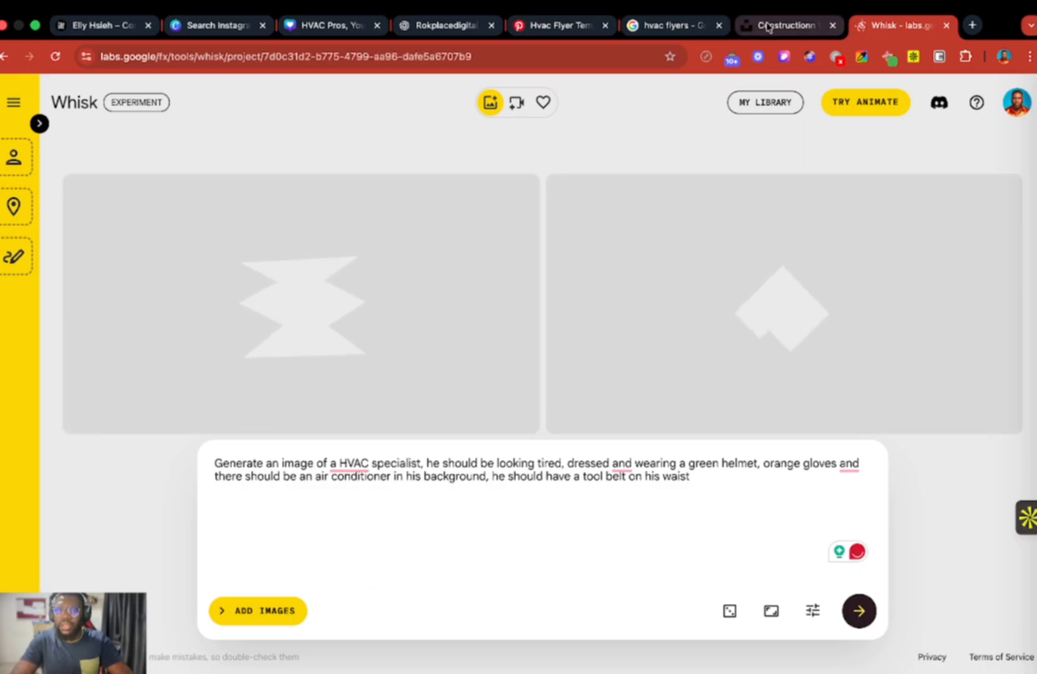
Browse the Unsplash construction worker photos for a suitable worker image, and return to Whisk to check the generation
click(773, 25)
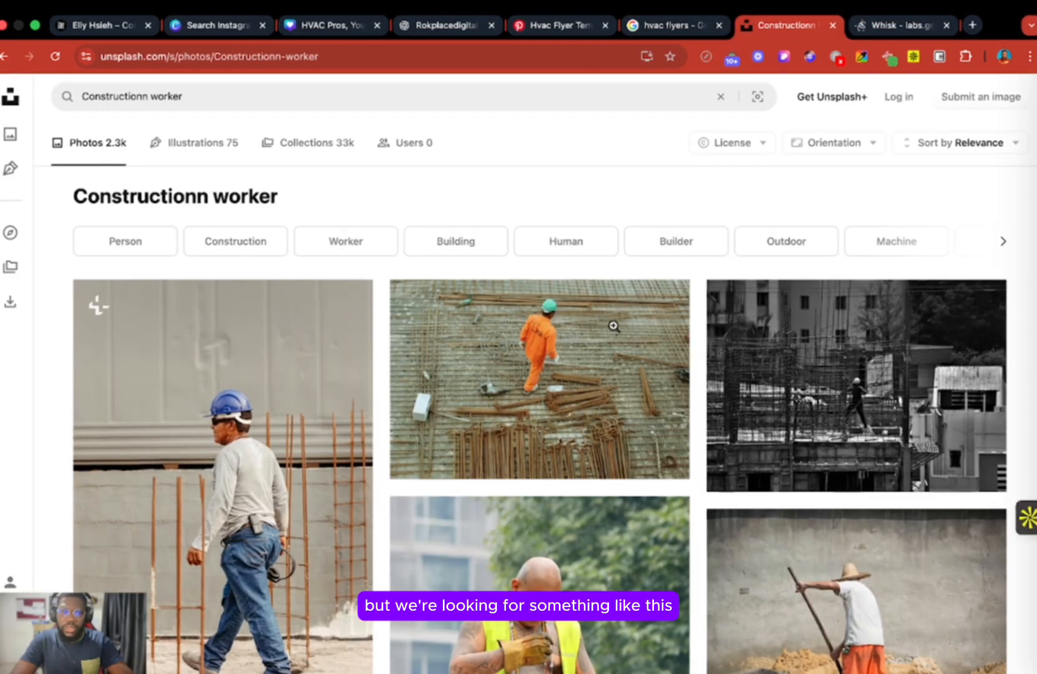
scroll(596, 431, down, 10)
scroll(591, 455, down, 10)
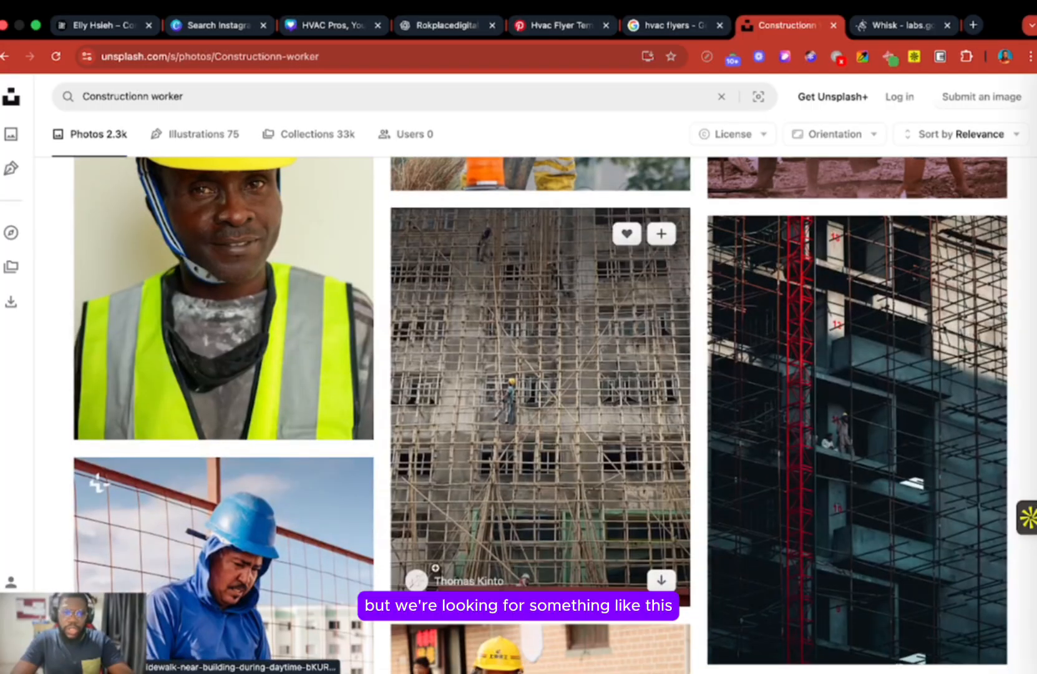
scroll(570, 469, down, 3)
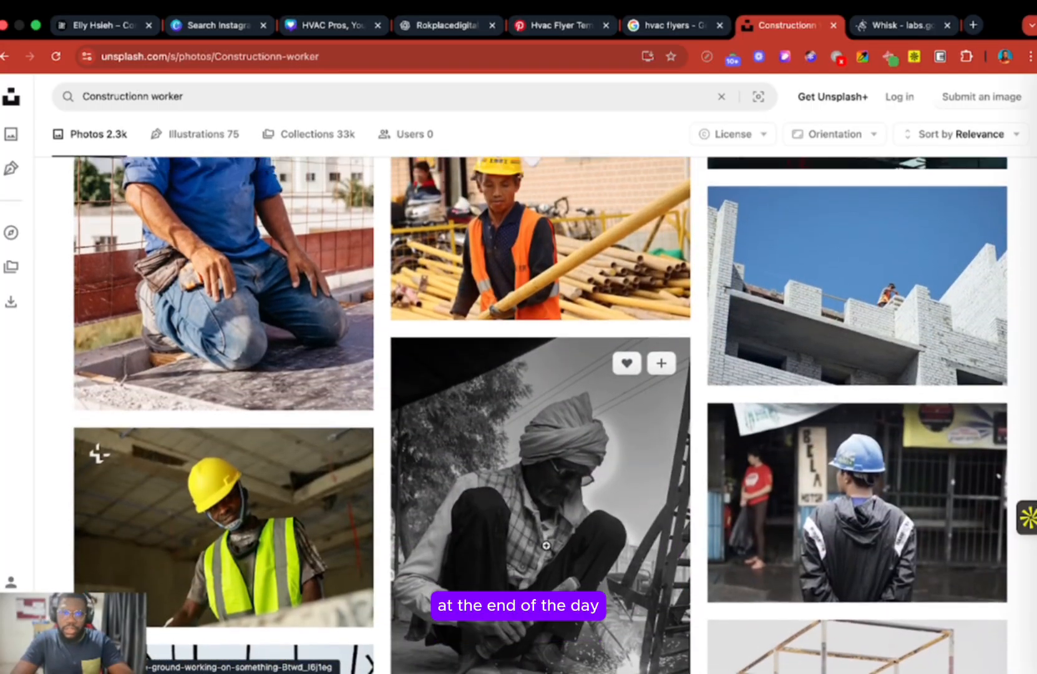
scroll(546, 545, down, 15)
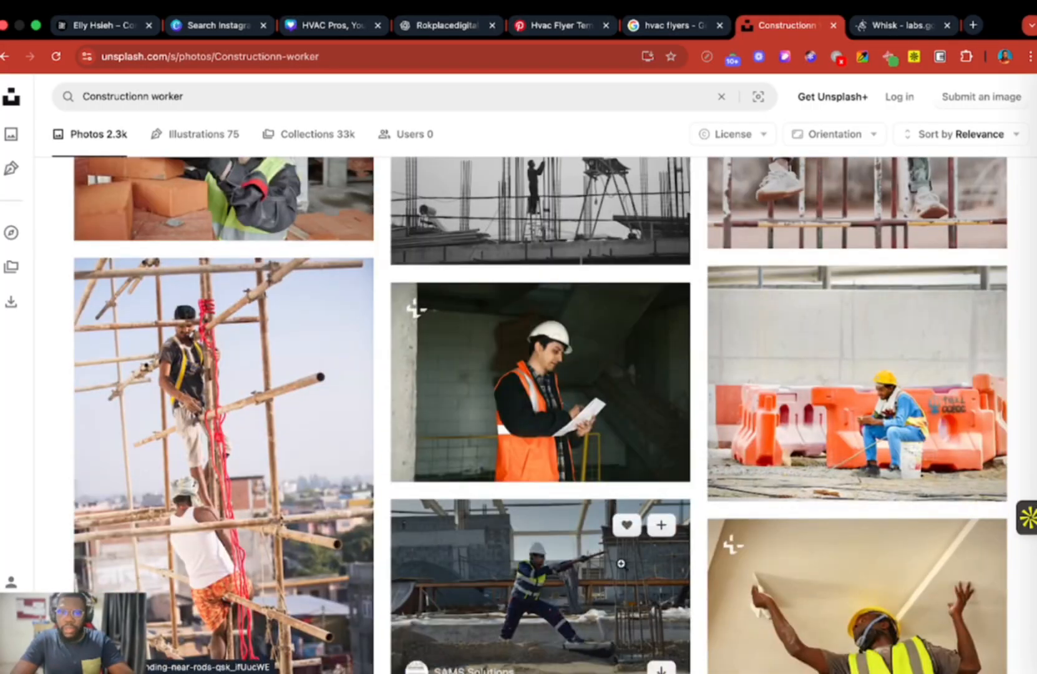
scroll(609, 589, down, 2)
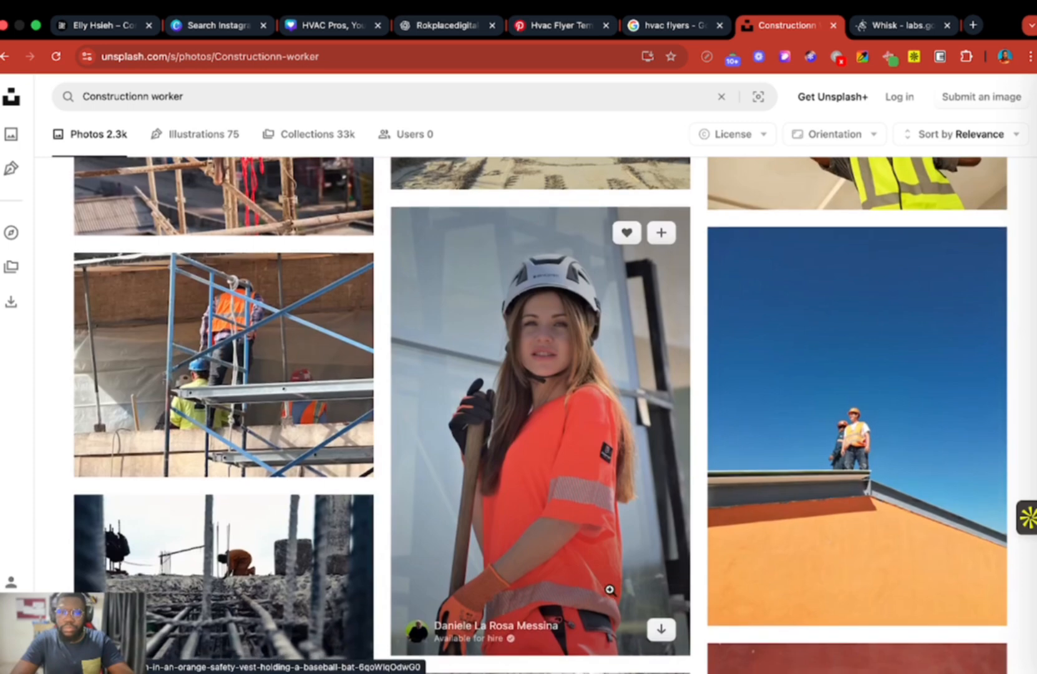
scroll(610, 589, down, 10)
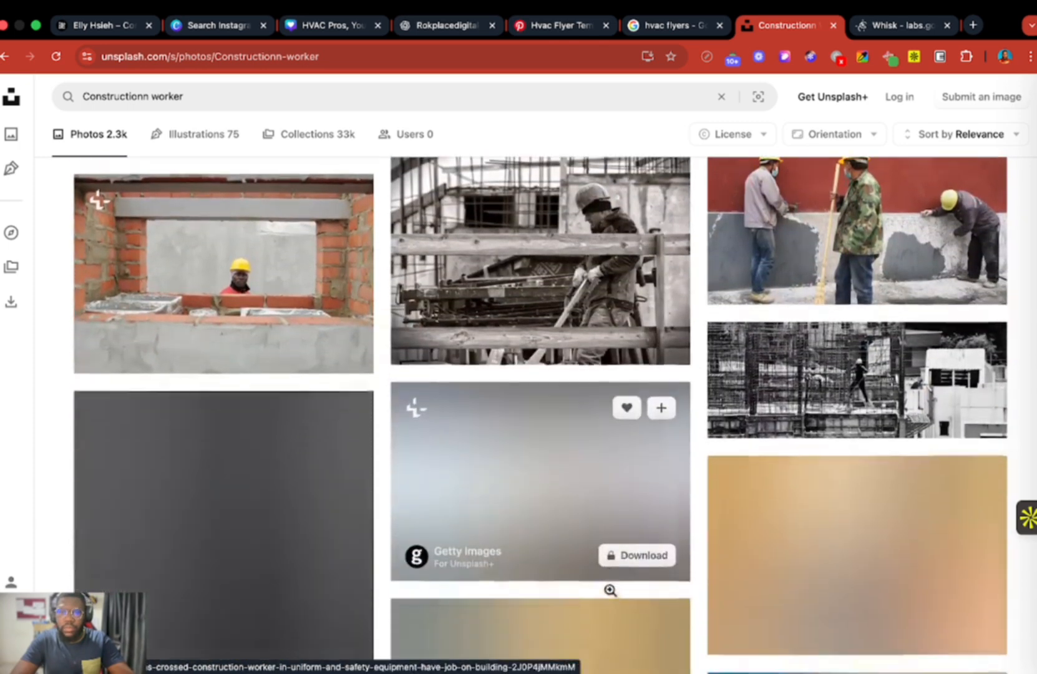
scroll(609, 587, up, 2)
click(888, 20)
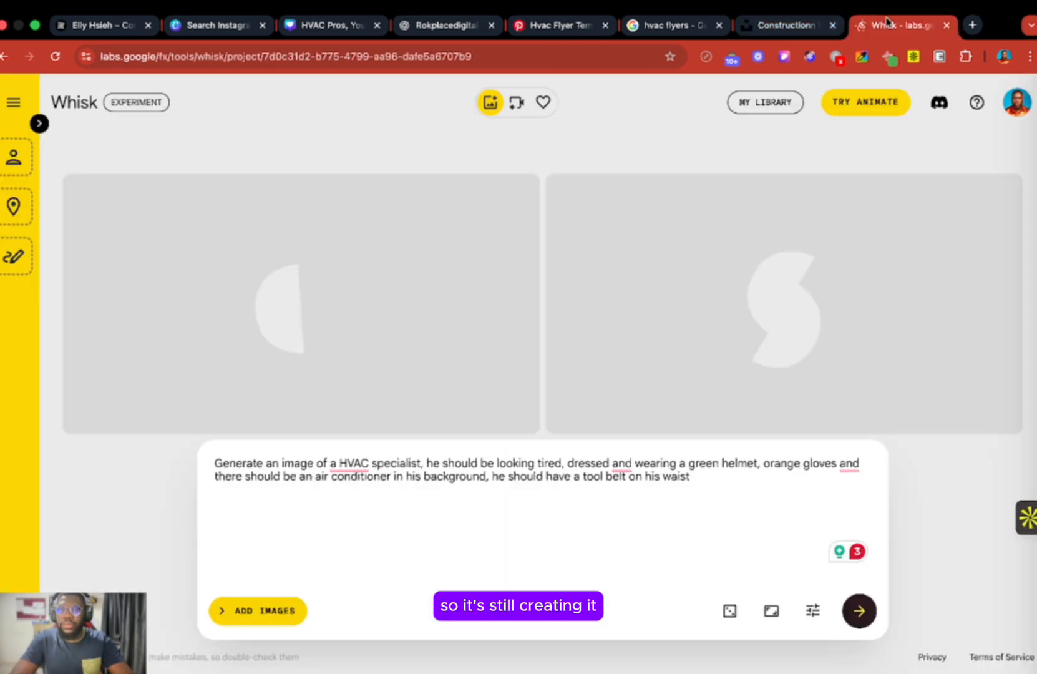
Switch to Unsplash and download the photo of two workers on the orange rooftop, saving it in the rokdigital marketing material (1) folder
click(785, 25)
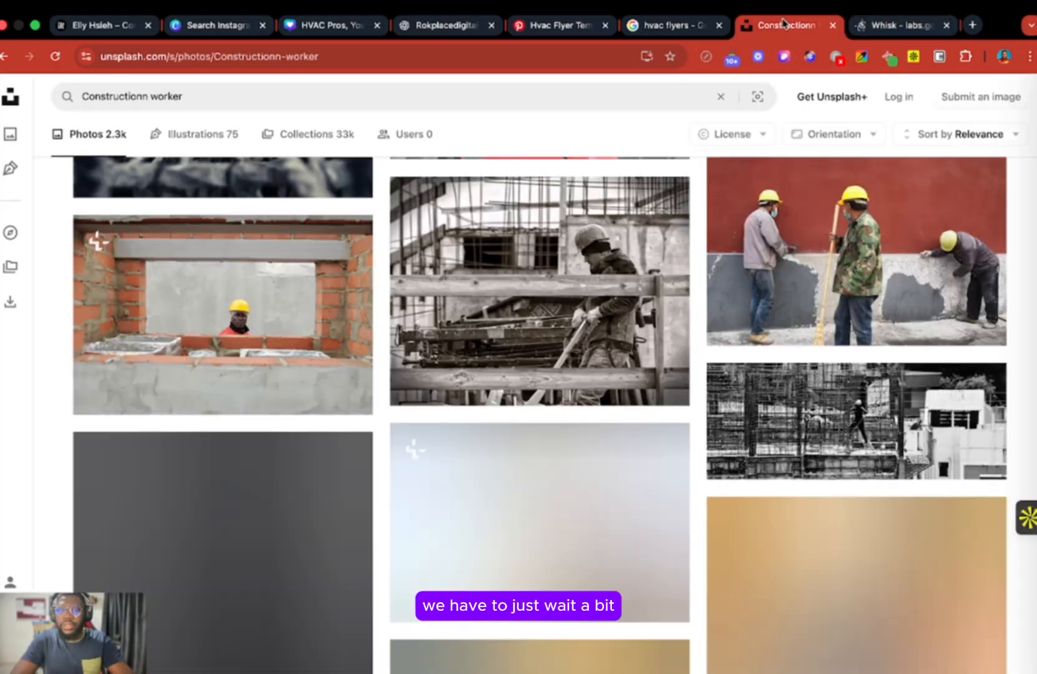
scroll(599, 319, down, 3)
scroll(599, 318, up, 10)
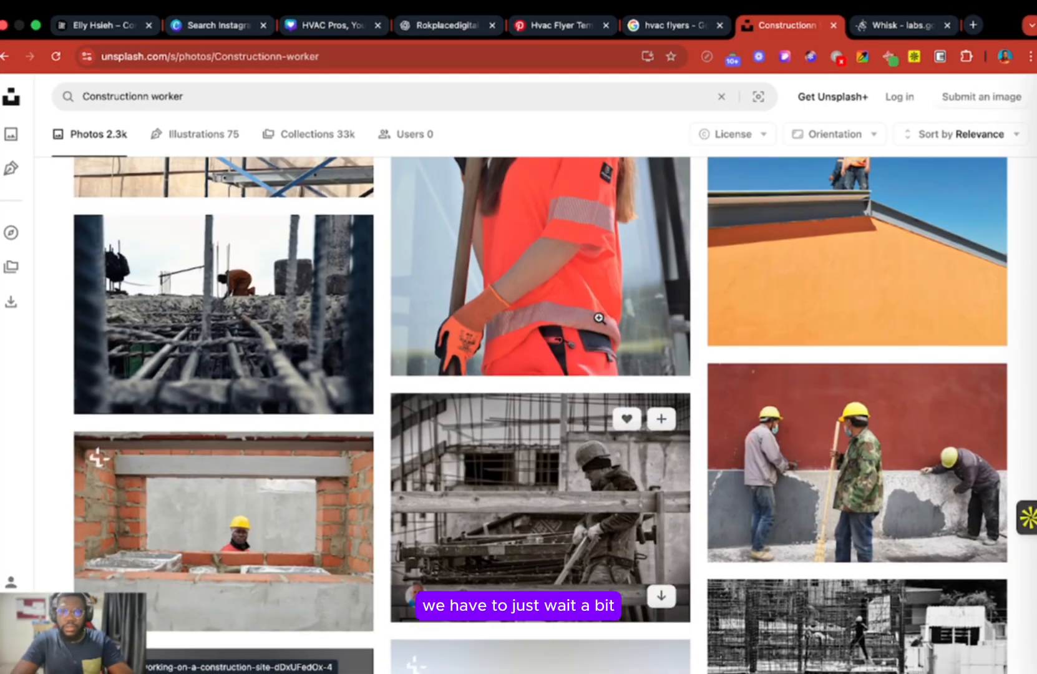
scroll(598, 334, down, 3)
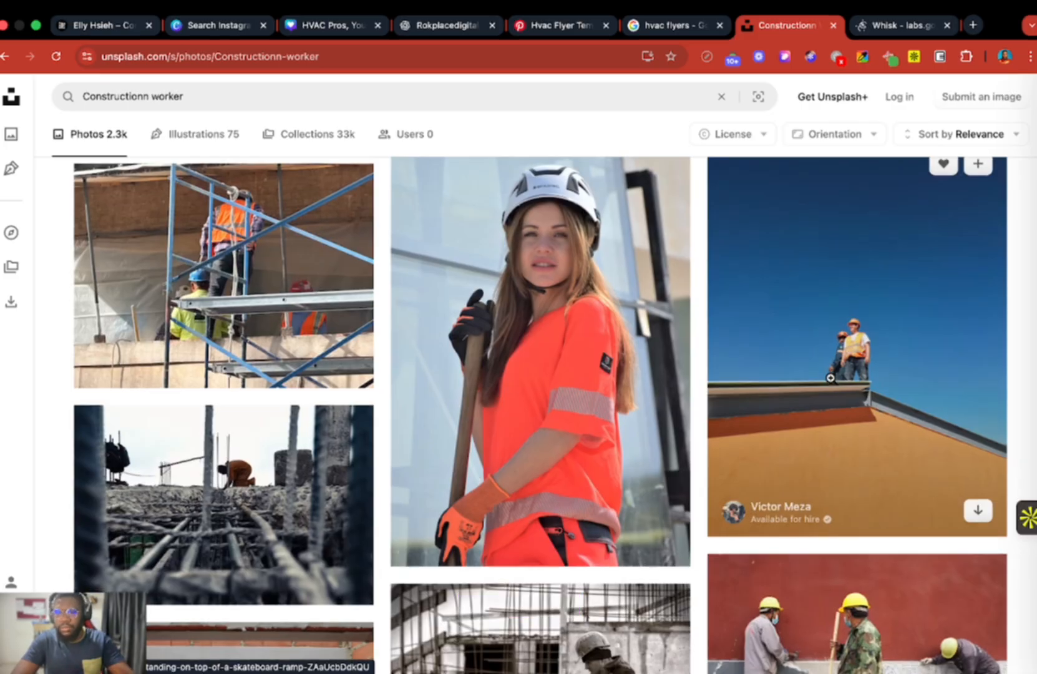
scroll(830, 379, down, 1)
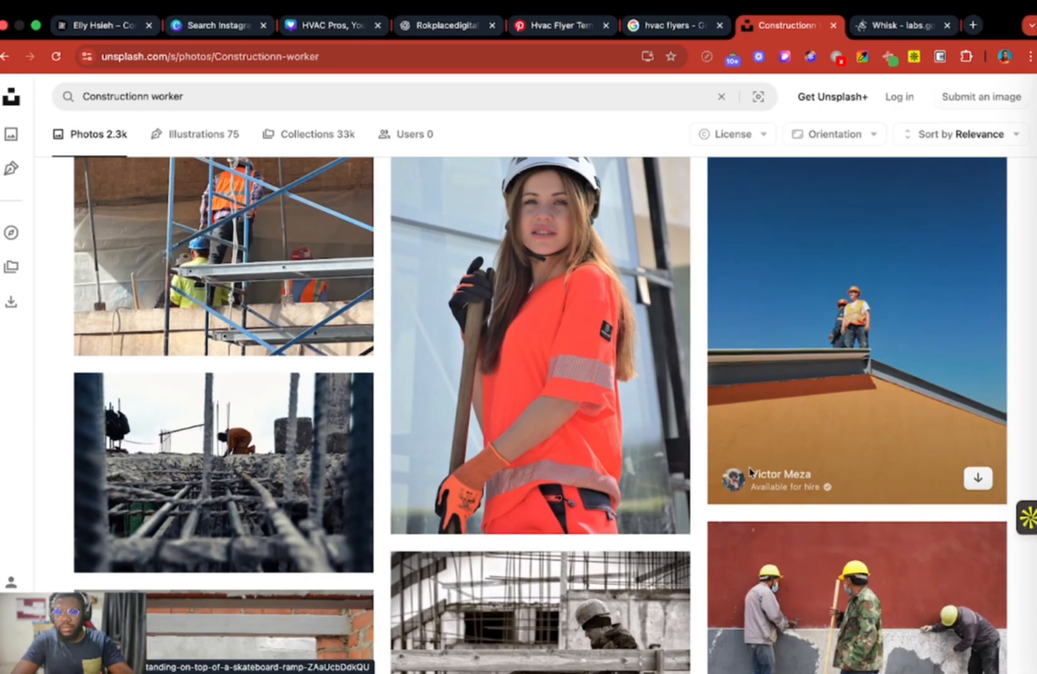
scroll(750, 472, down, 14)
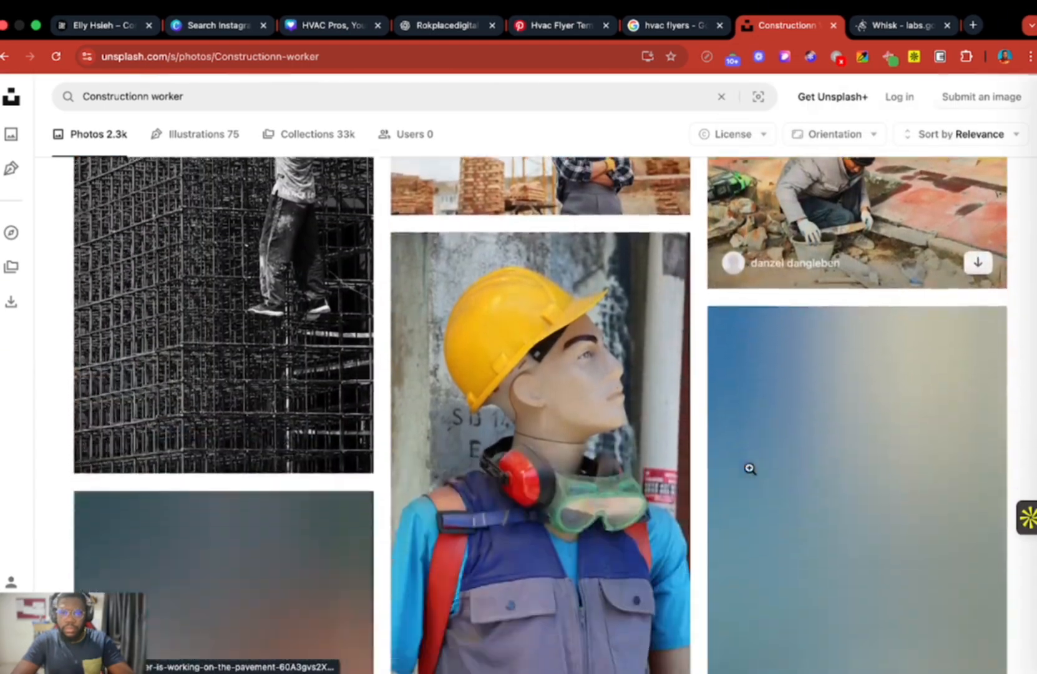
scroll(750, 467, down, 5)
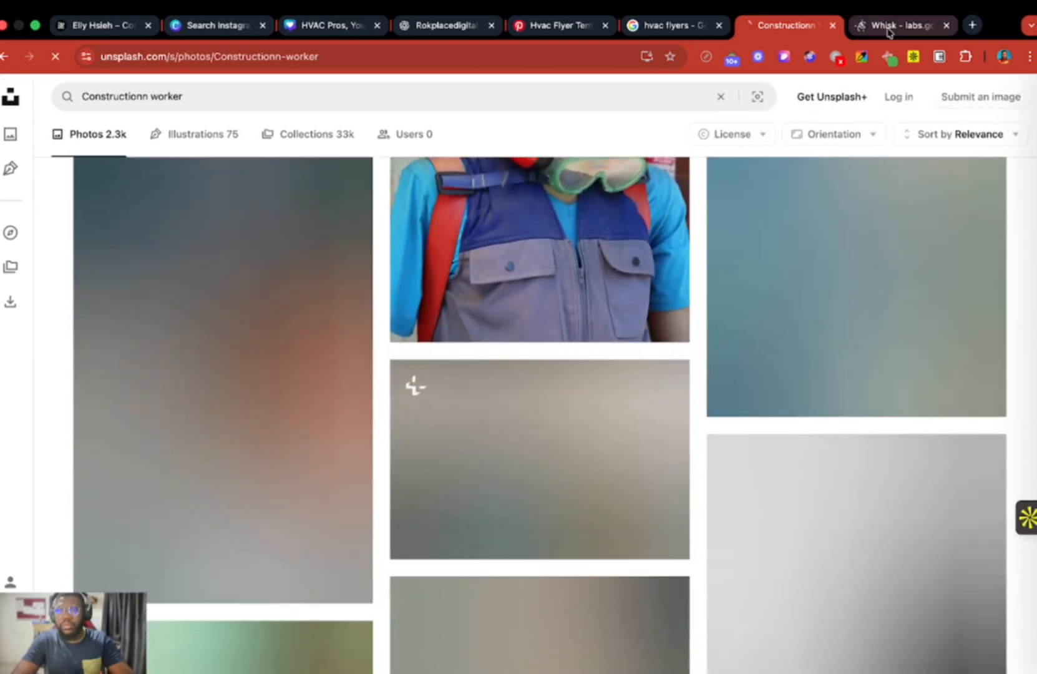
click(889, 33)
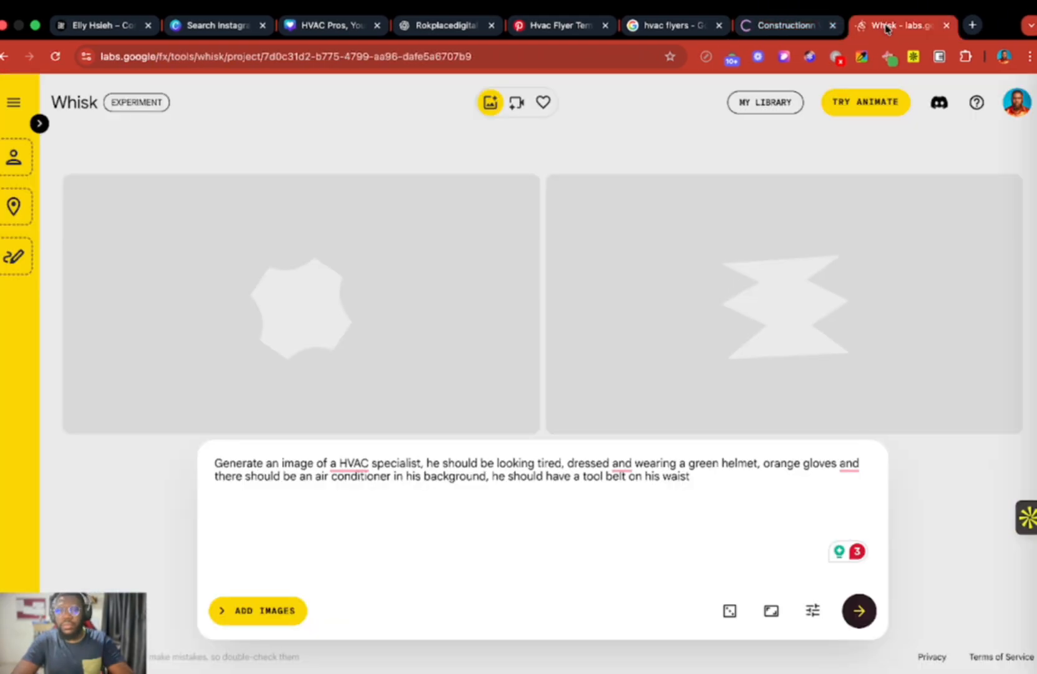
click(785, 30)
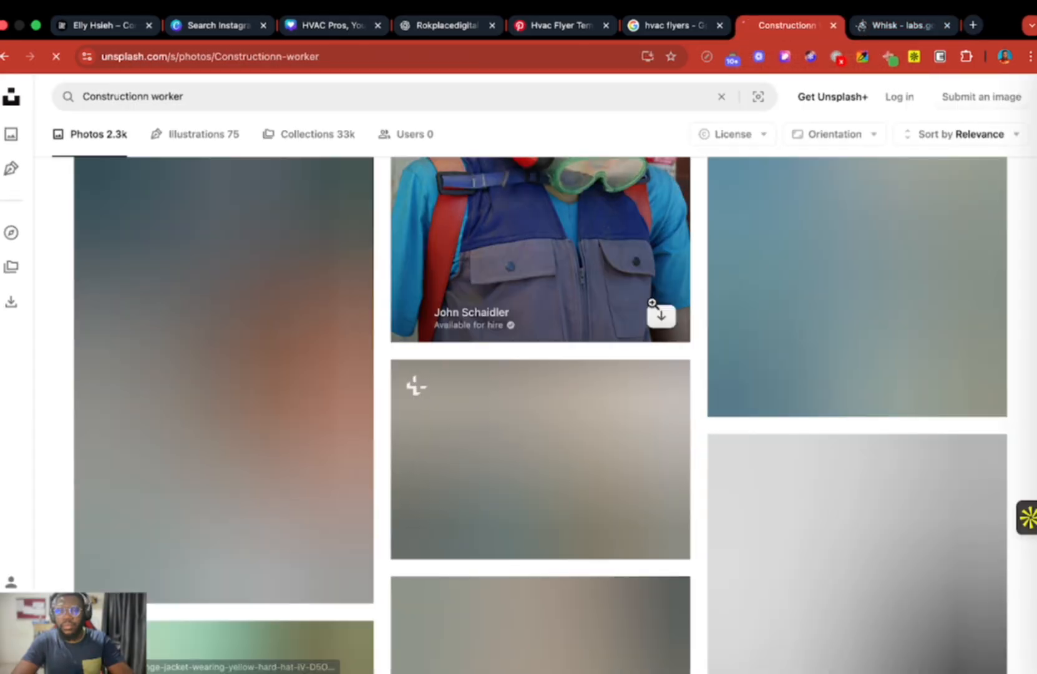
scroll(652, 303, up, 9)
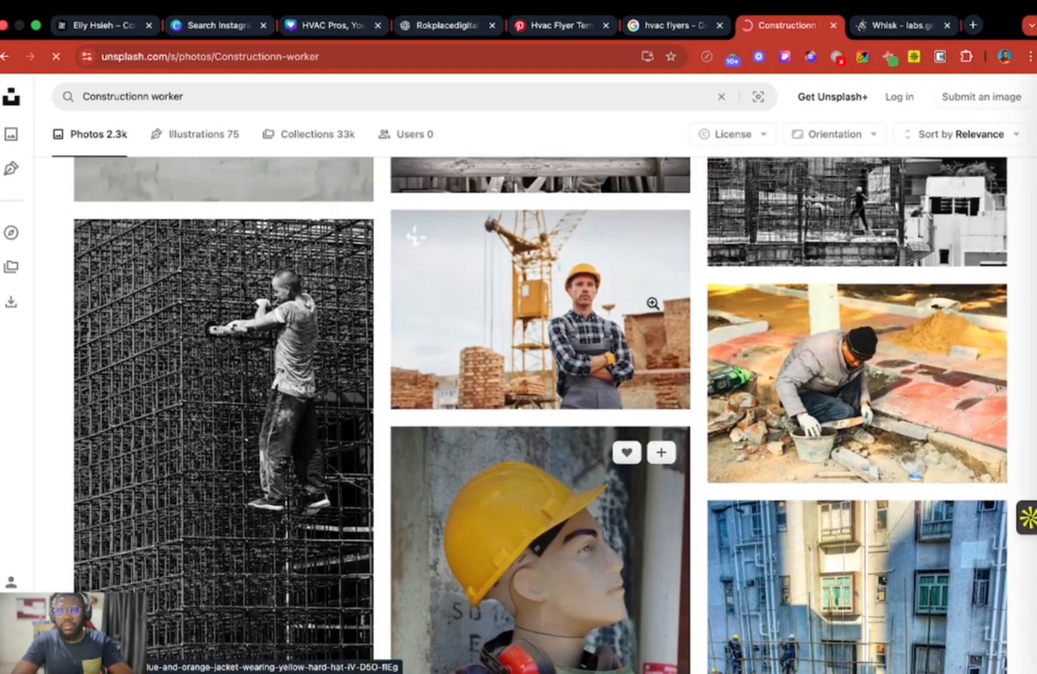
scroll(652, 303, up, 8)
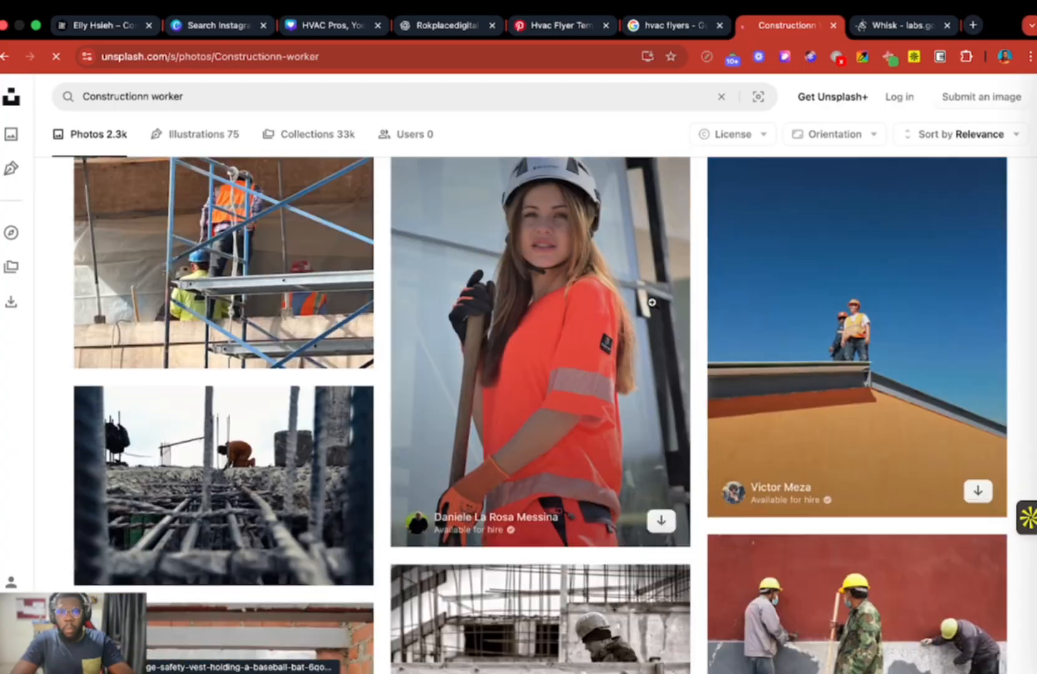
scroll(652, 303, down, 12)
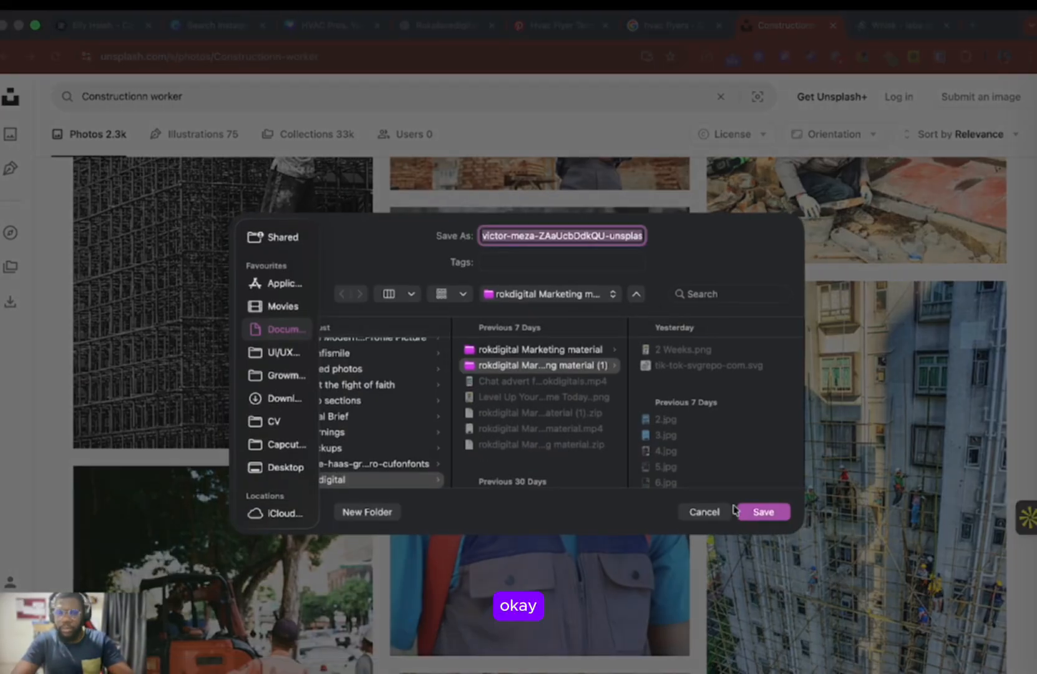
click(761, 512)
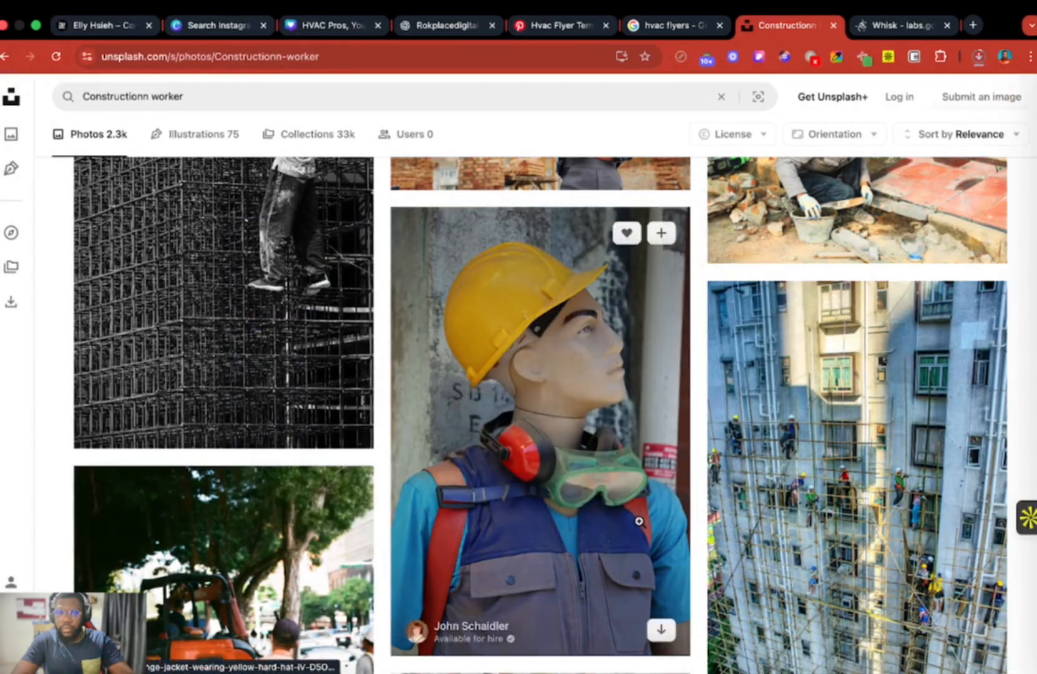
Return to Whisk, append a comma to the image prompt and look at the aspect ratio options
scroll(640, 522, down, 10)
scroll(639, 521, down, 10)
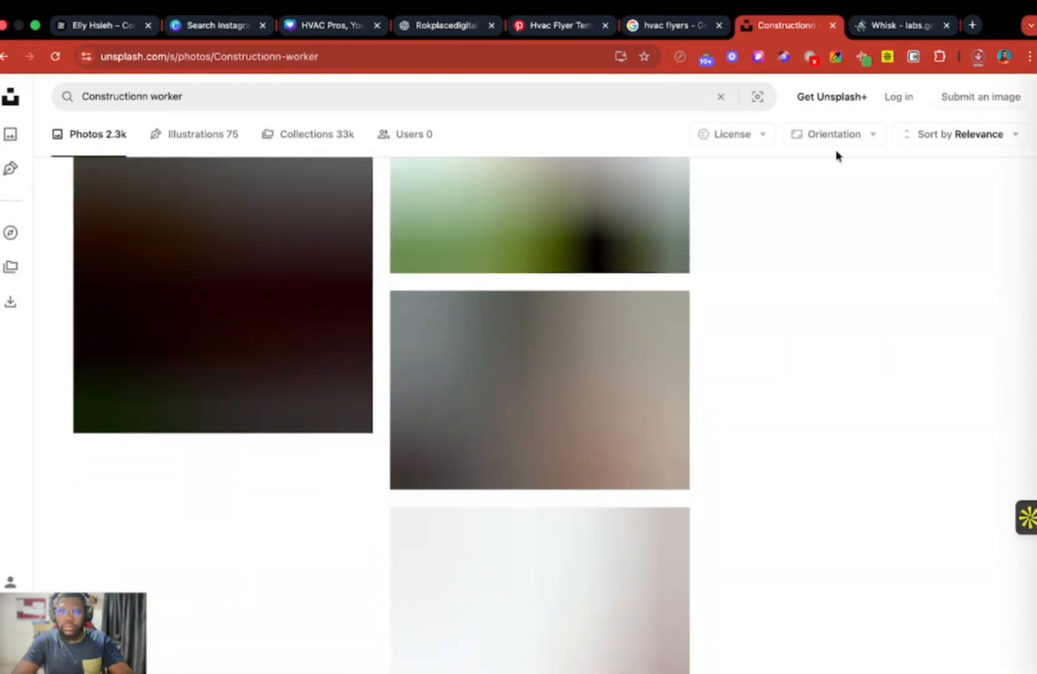
click(885, 26)
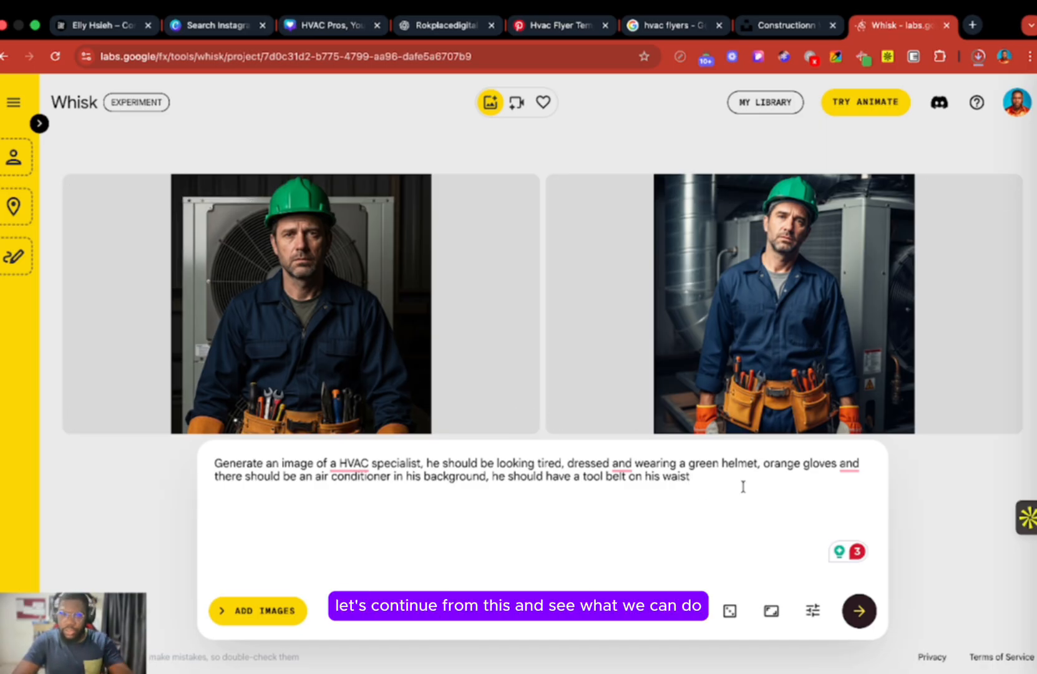
text(,)
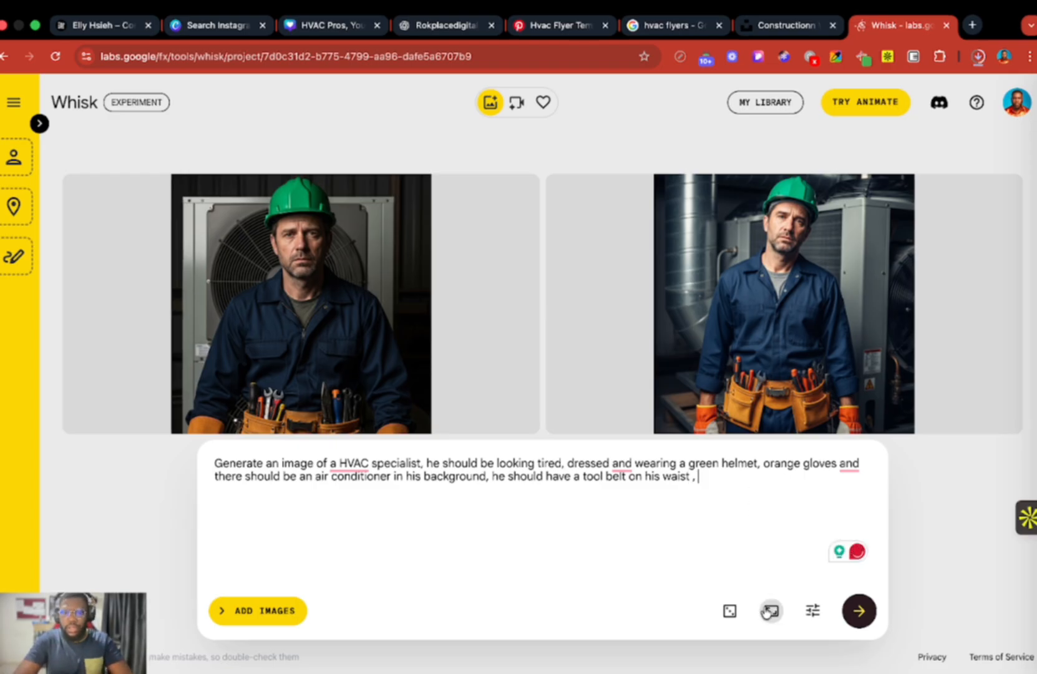
key(super+a)
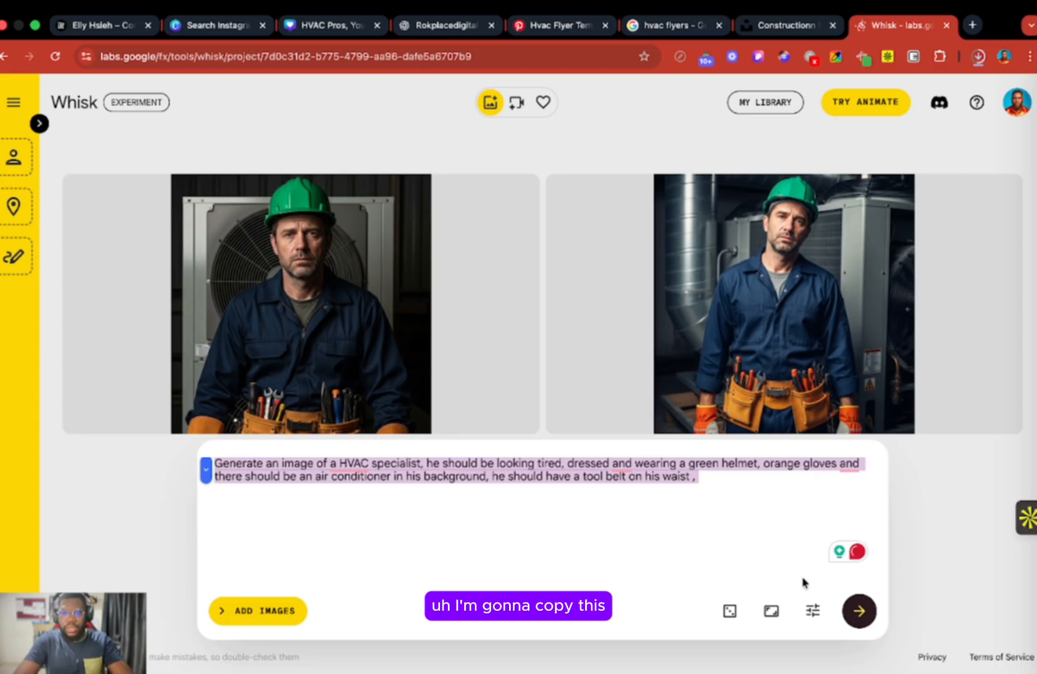
click(771, 611)
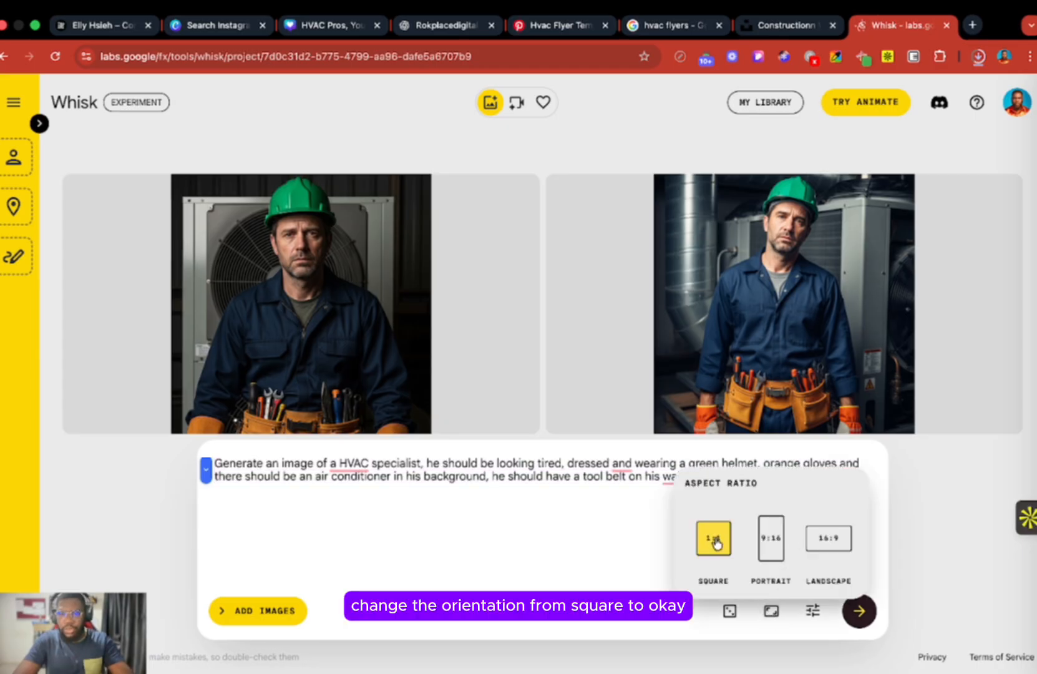
click(603, 488)
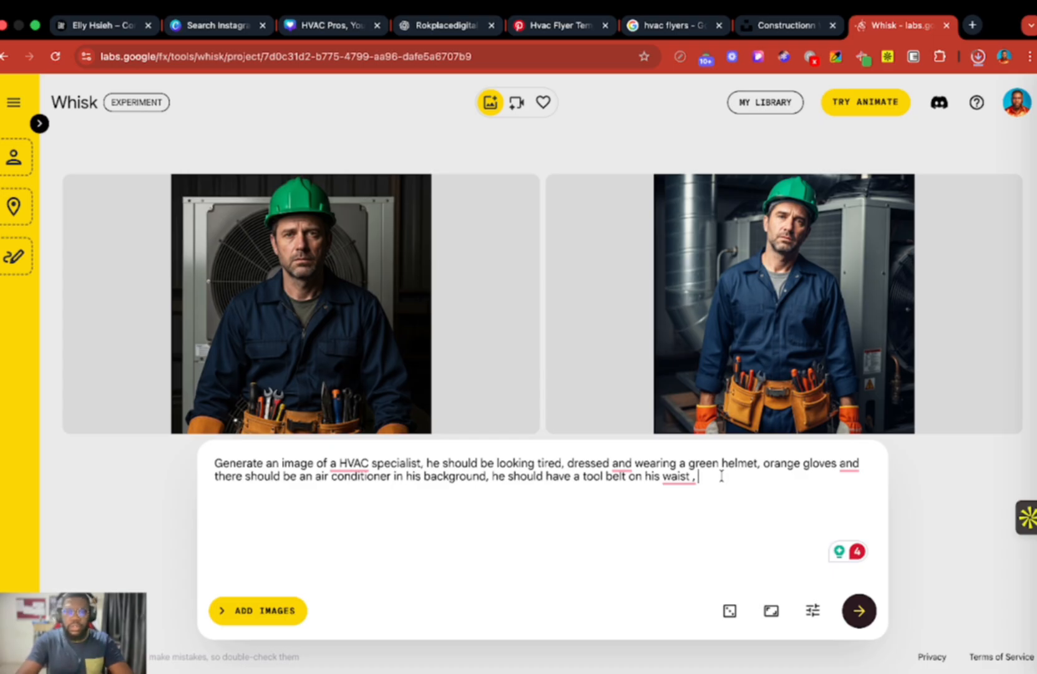
Extend the prompt with "The Air conditioner should be shown at a distance behind him" and generate new images
text(The A)
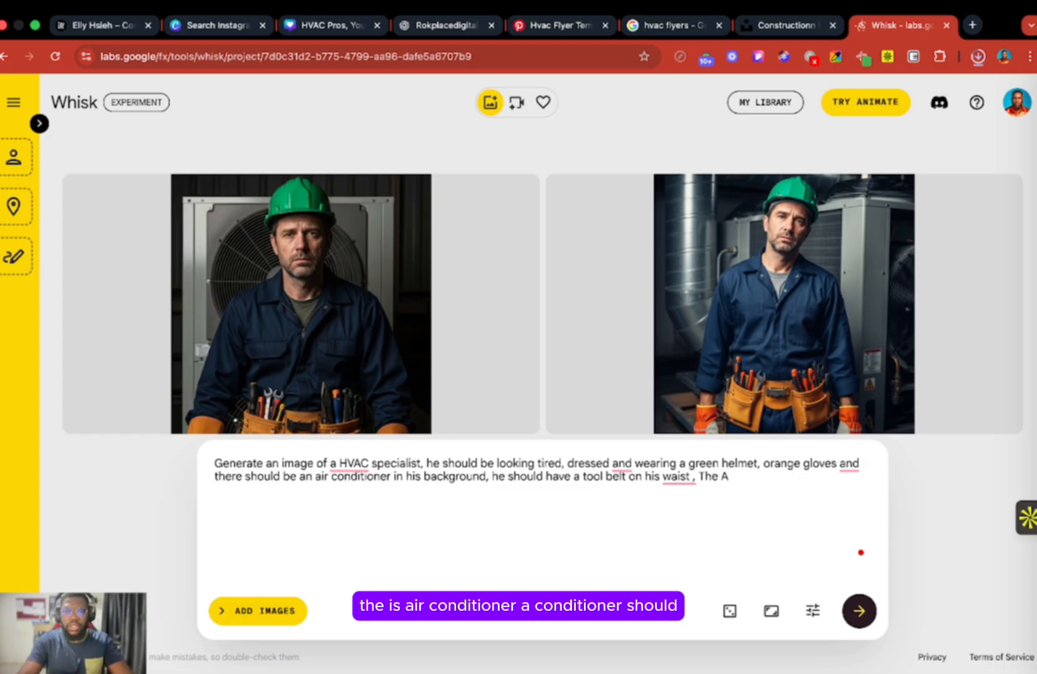
text(irc)
key(BackSpace)
text(conditioner sho)
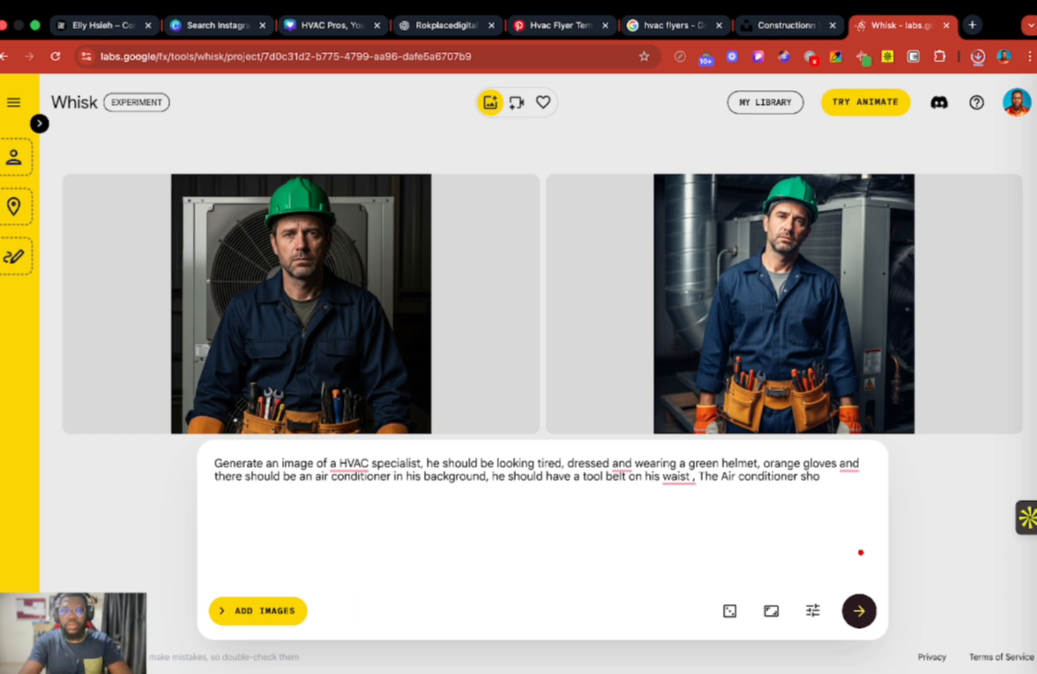
text(uld )
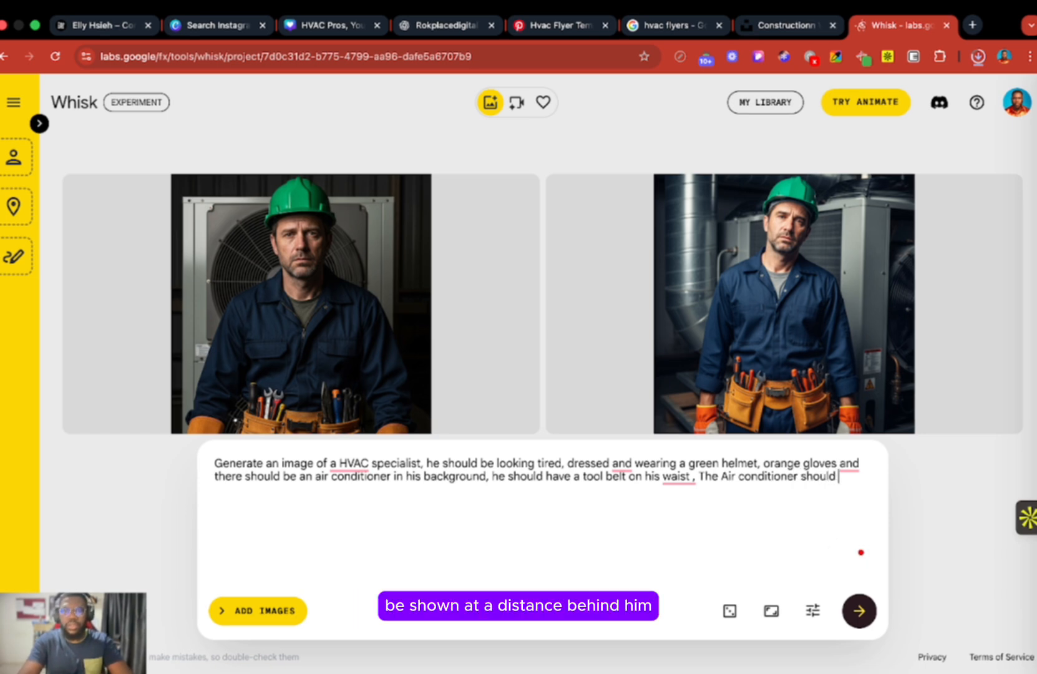
text(be shown at)
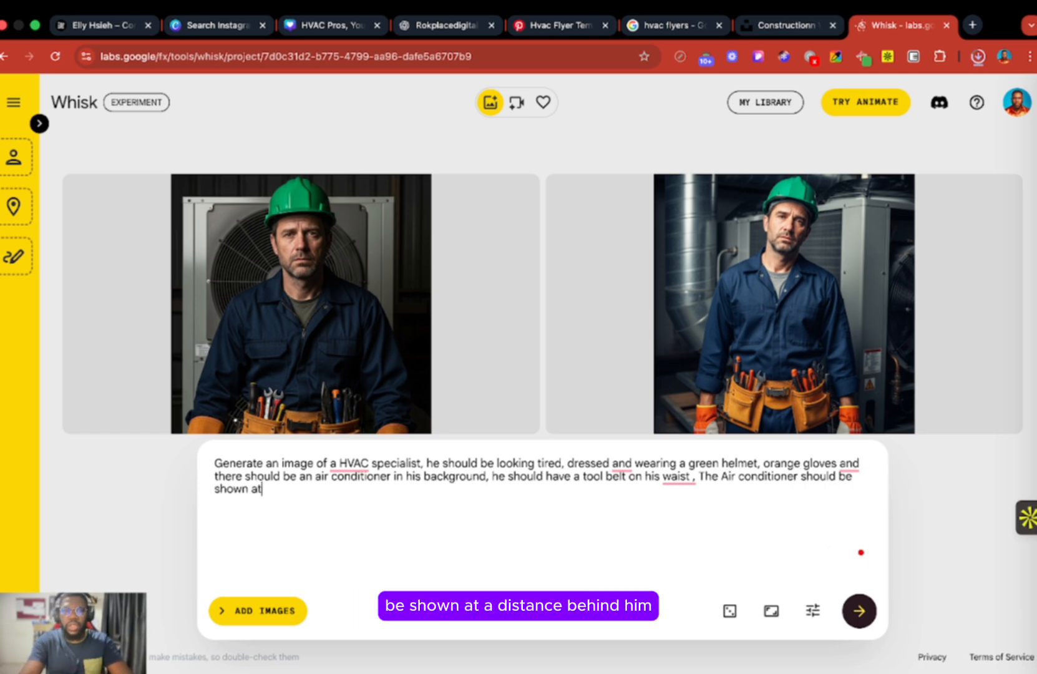
text( a distanc)
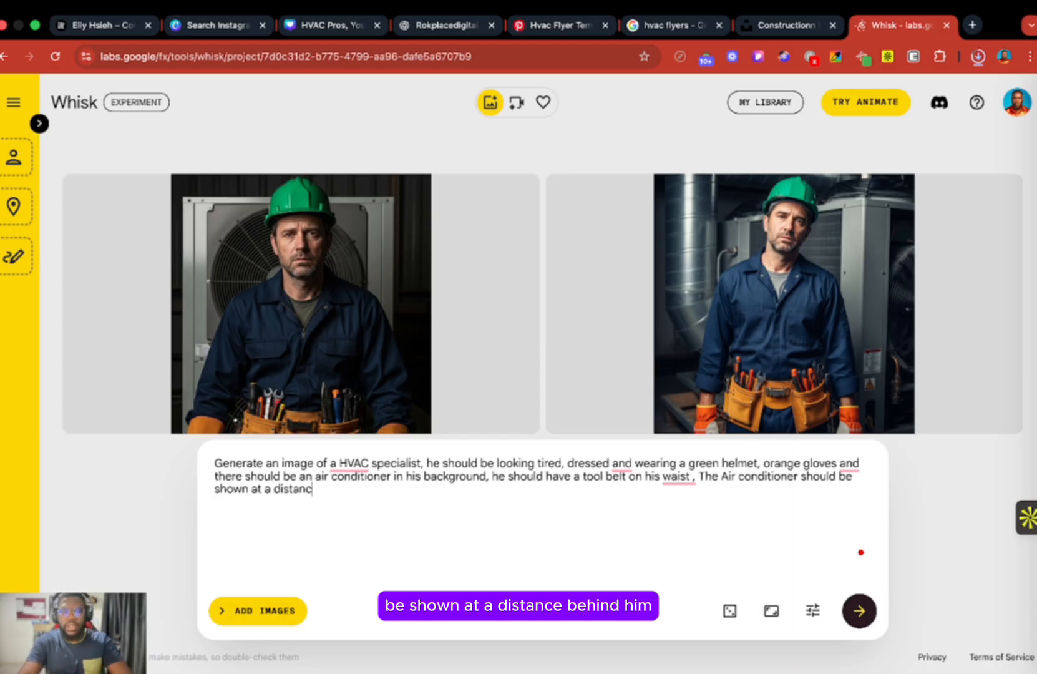
text(e behind him)
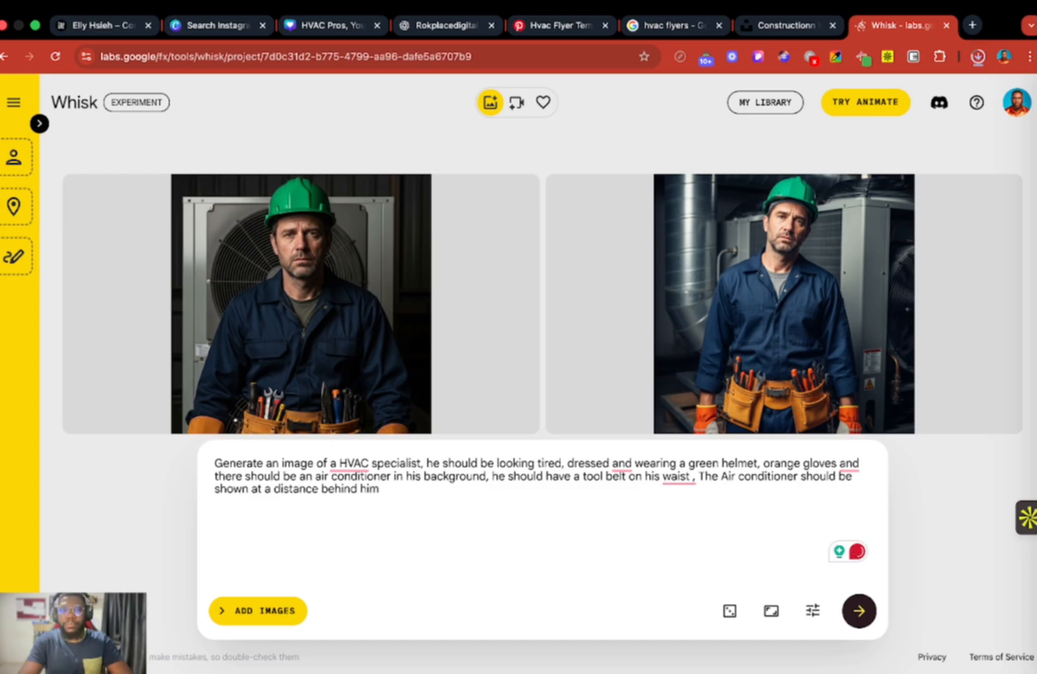
click(860, 612)
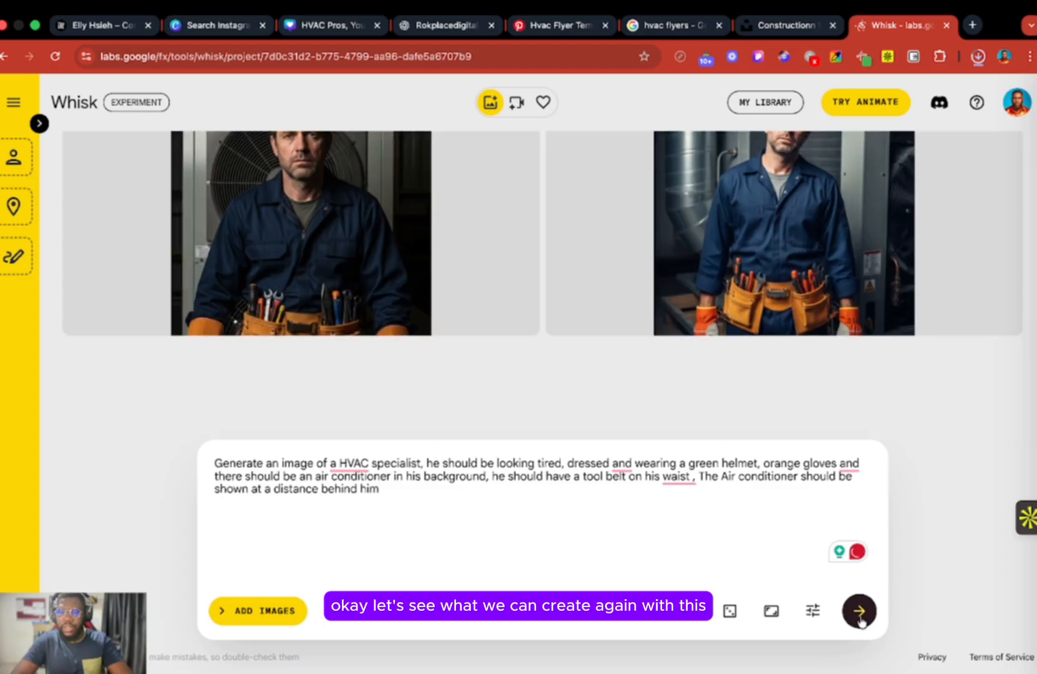
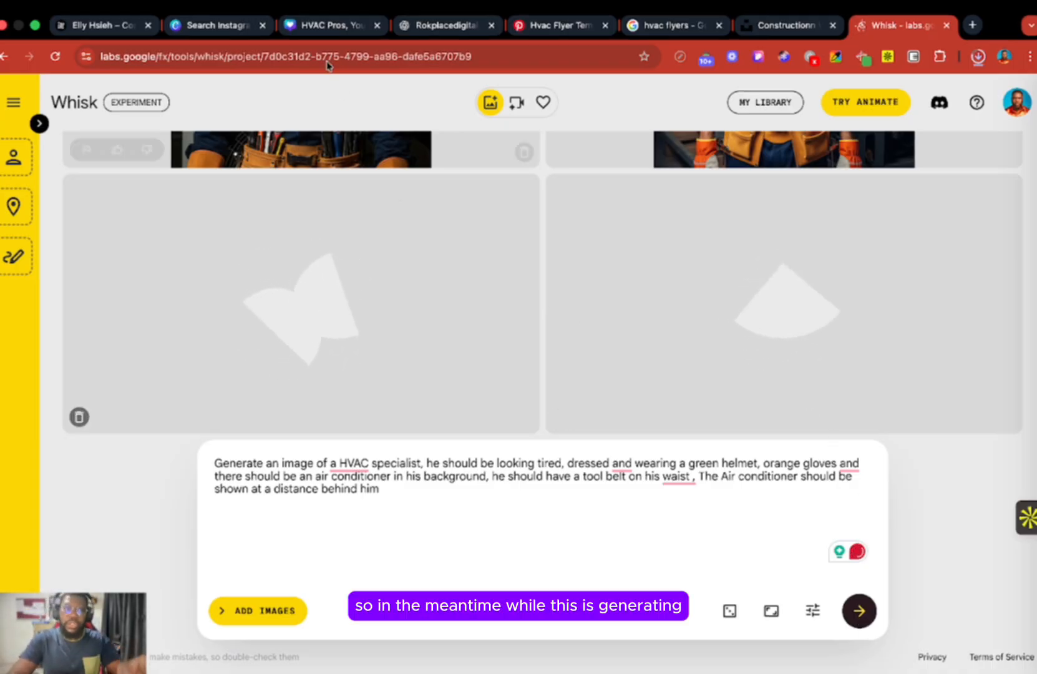
Switch to the HVAC Pros flyer in Canva and search the elements for "check"
click(324, 25)
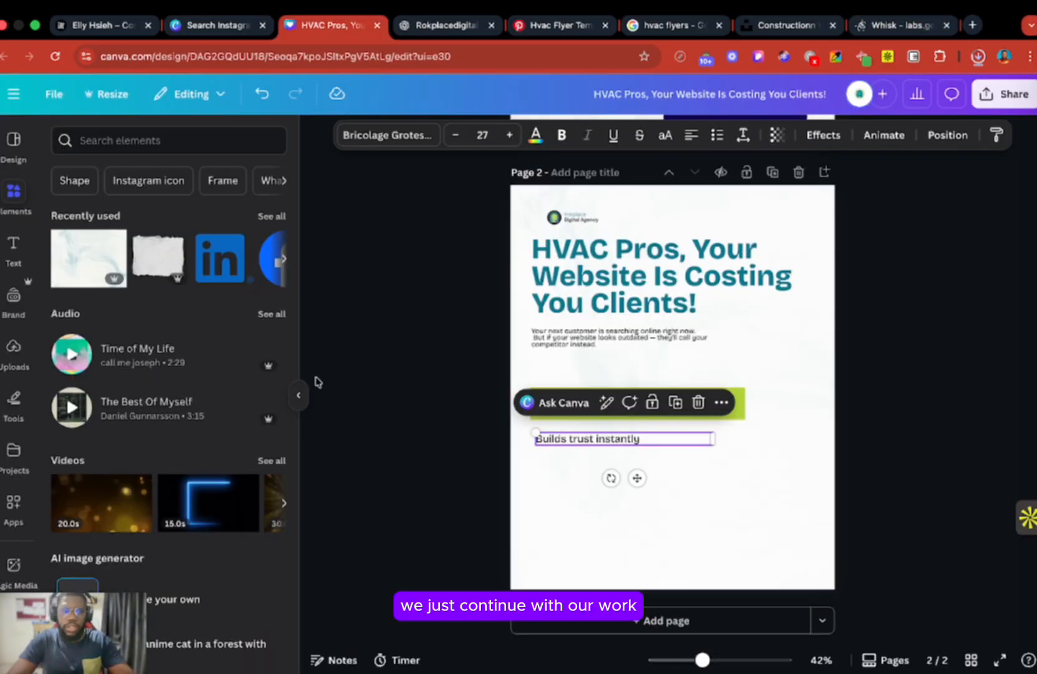
click(83, 140)
text(che)
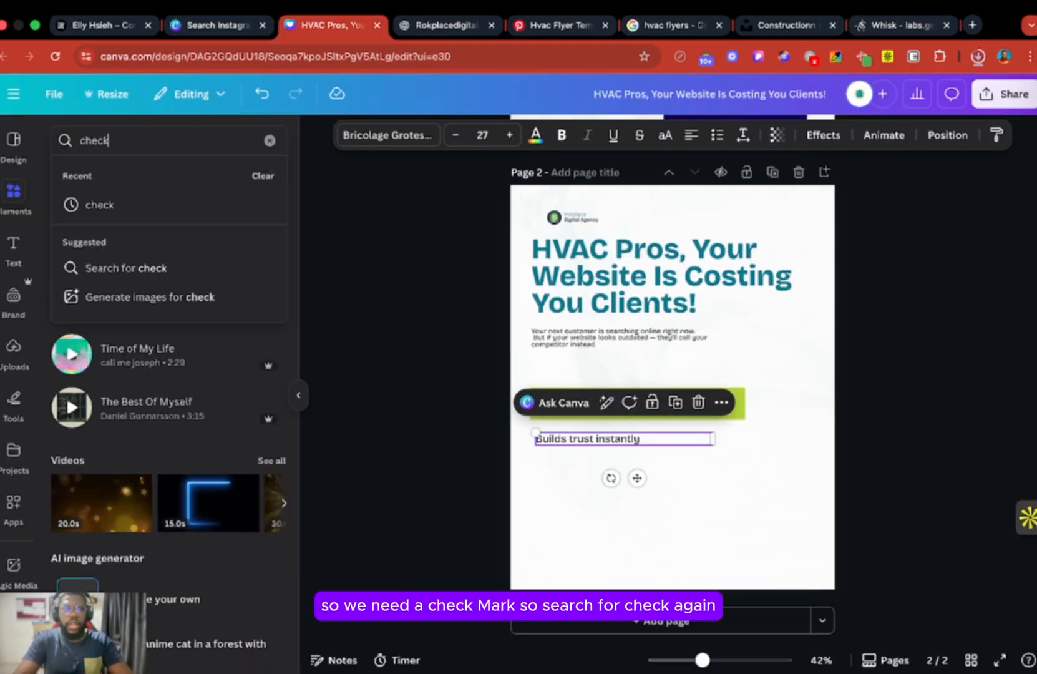
text(ck)
key(Return)
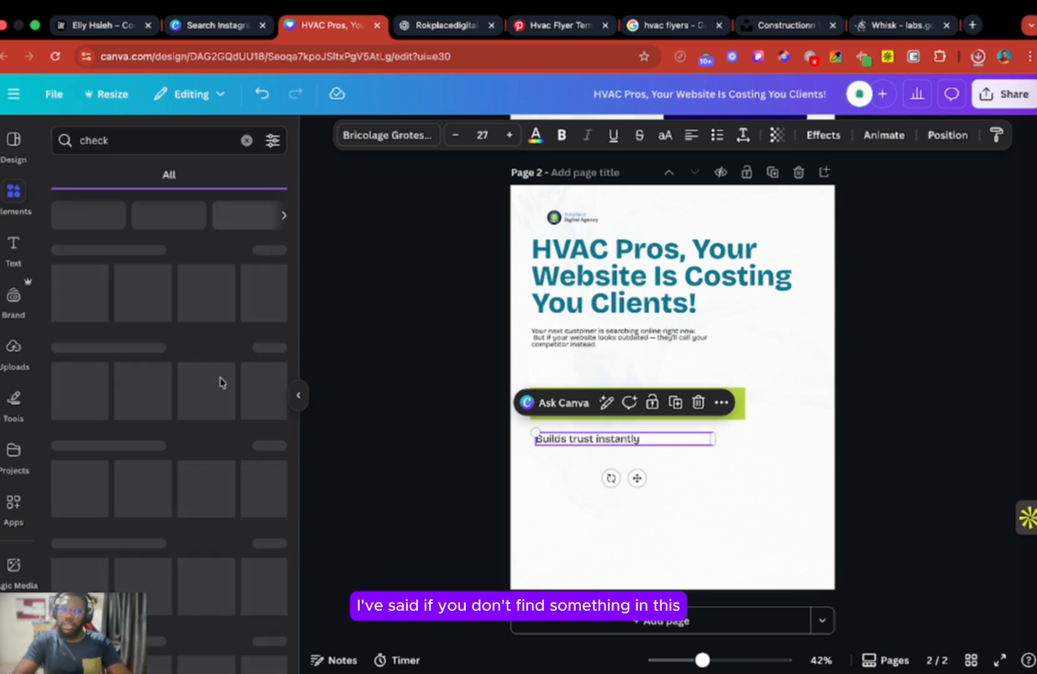
Open flaticons.com in a new browser tab as an alternative icon source
click(974, 26)
text(flat)
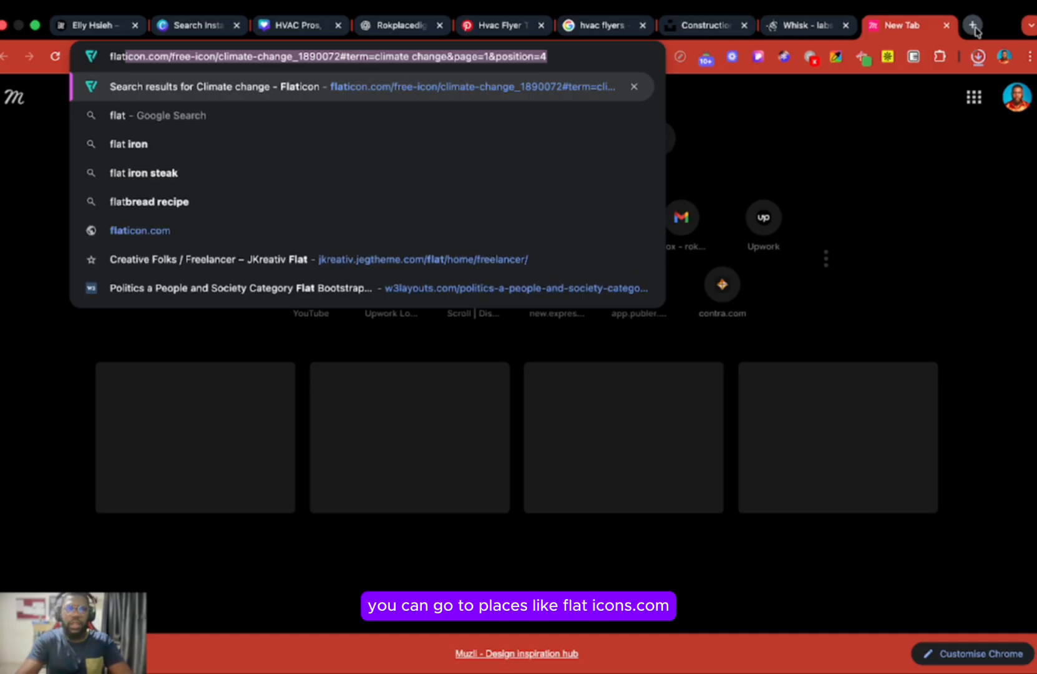
text(icons.c)
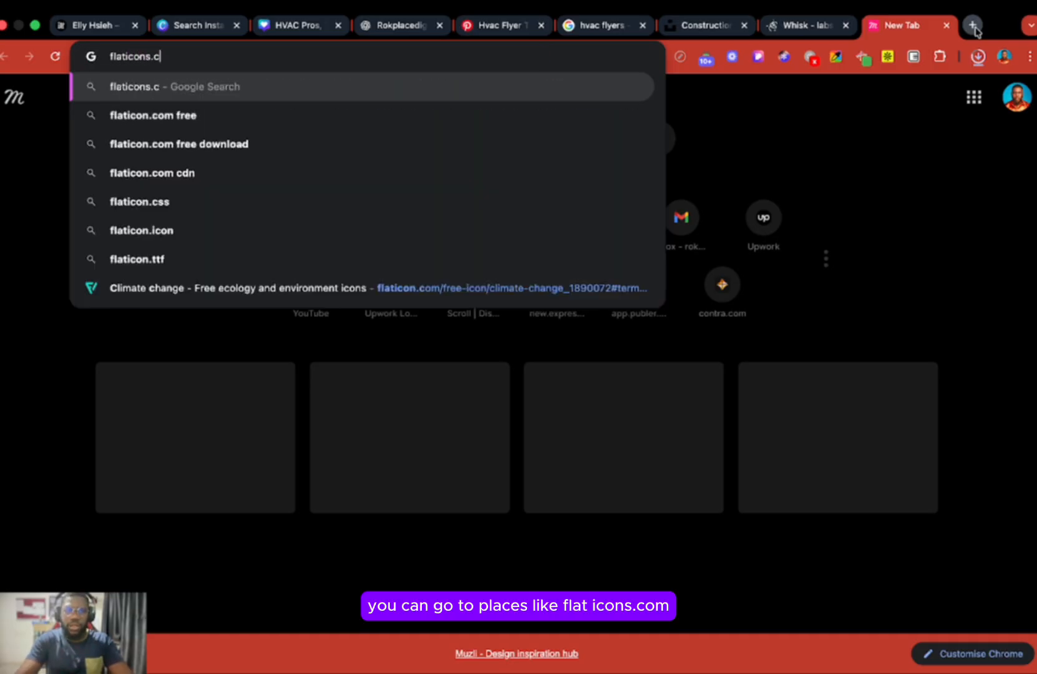
text(om)
key(Return)
Open svgrepo.com in another new browser tab
click(972, 26)
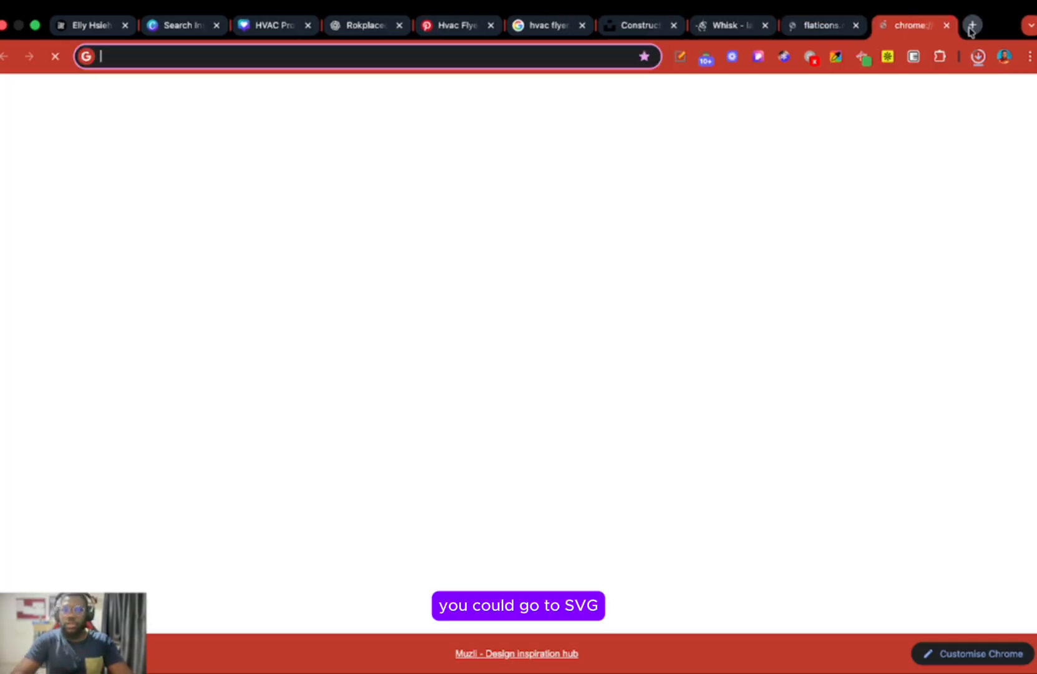
text(svg)
key(Return)
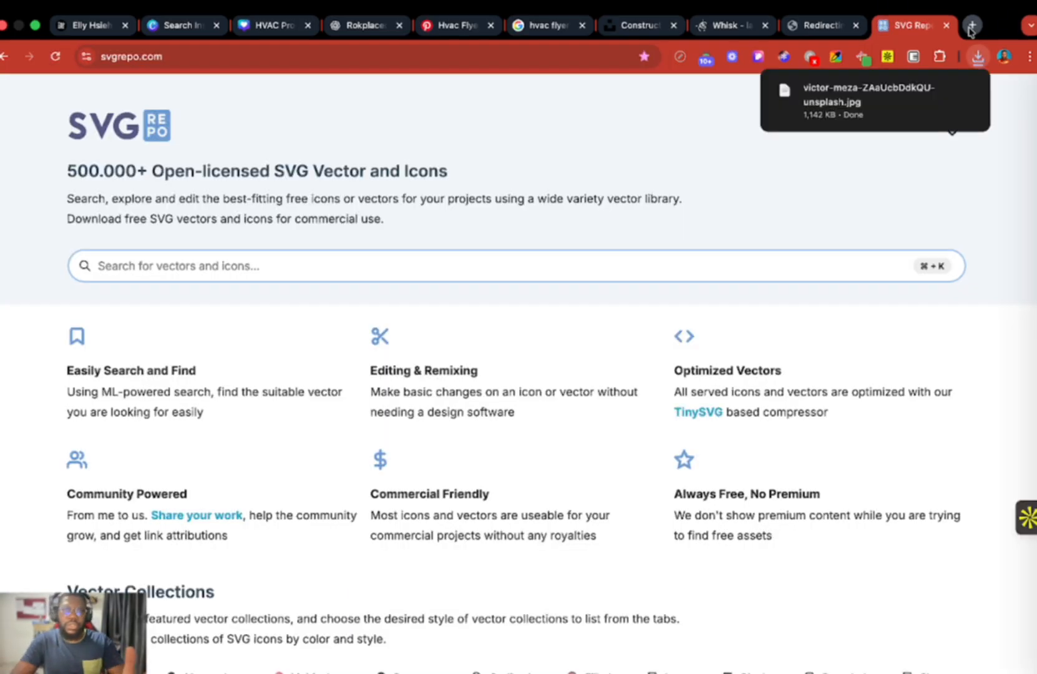
Check the flaticons.com page and switch to Canva's Instagram post design search
click(816, 26)
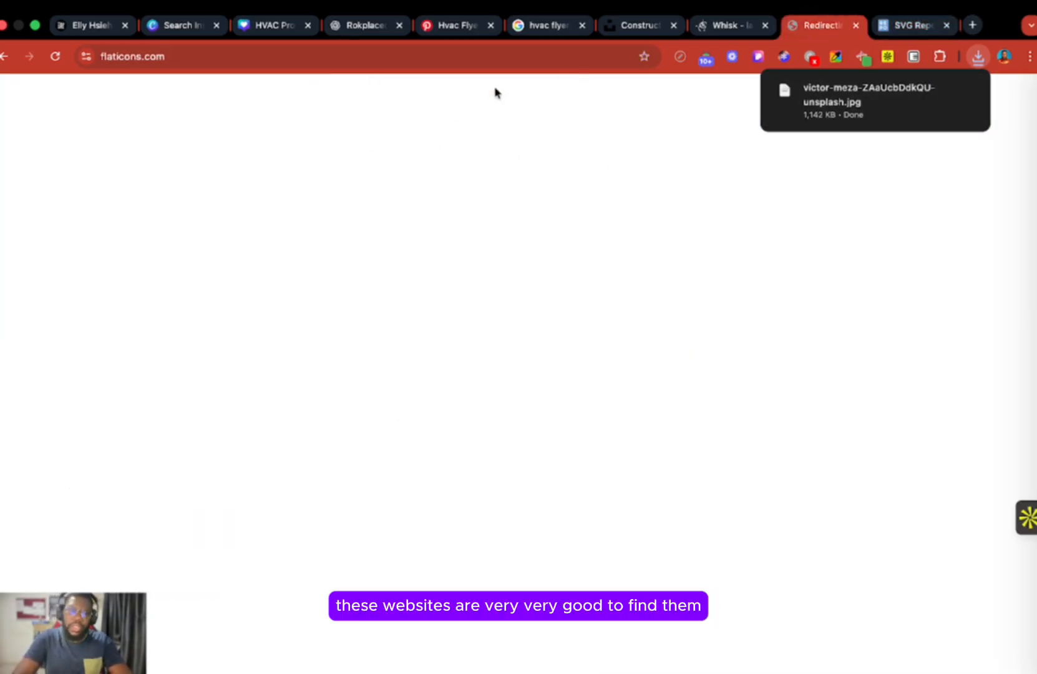
click(181, 25)
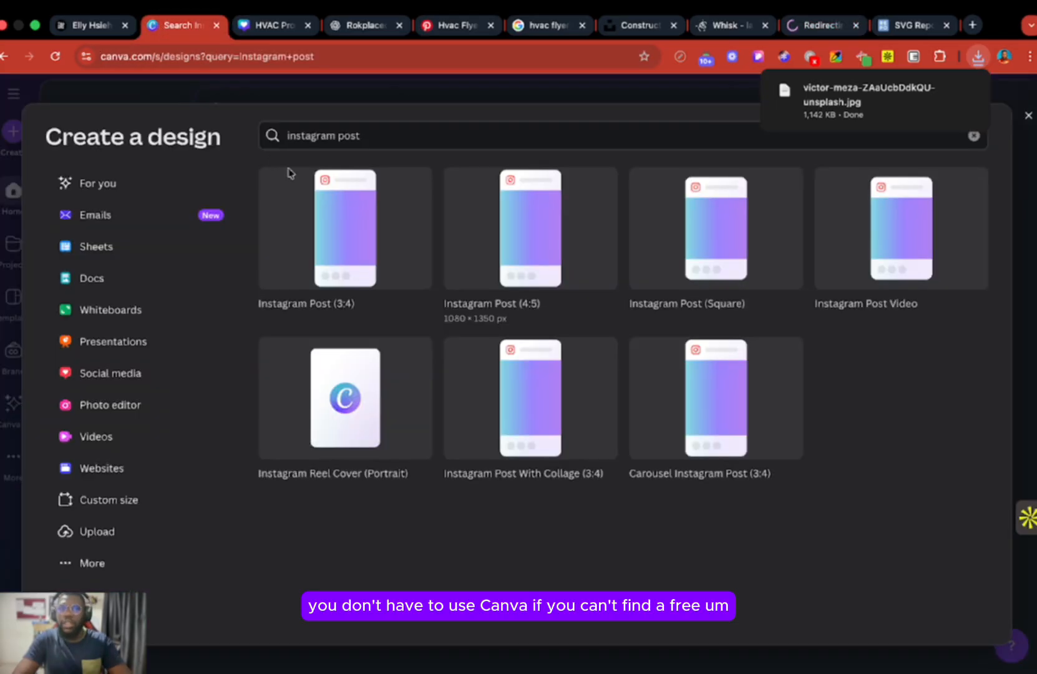
Return to the HVAC Pros flyer, add the yellow check badge graphic to page 2, and shrink it to a small icon near the page's lower edge
click(264, 25)
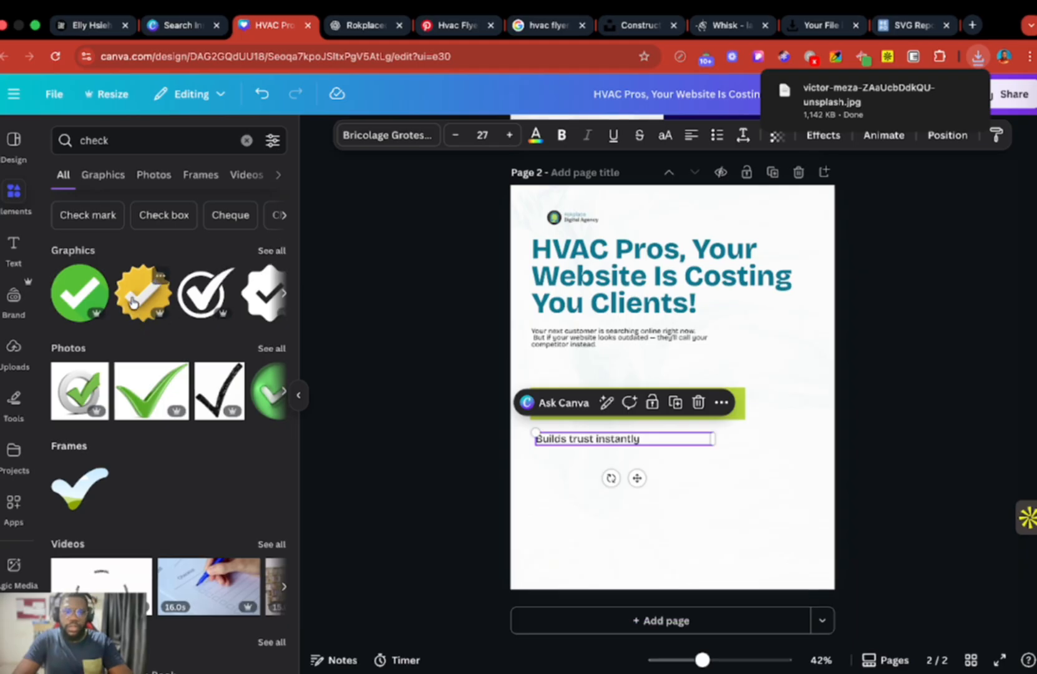
drag(132, 301, 597, 430)
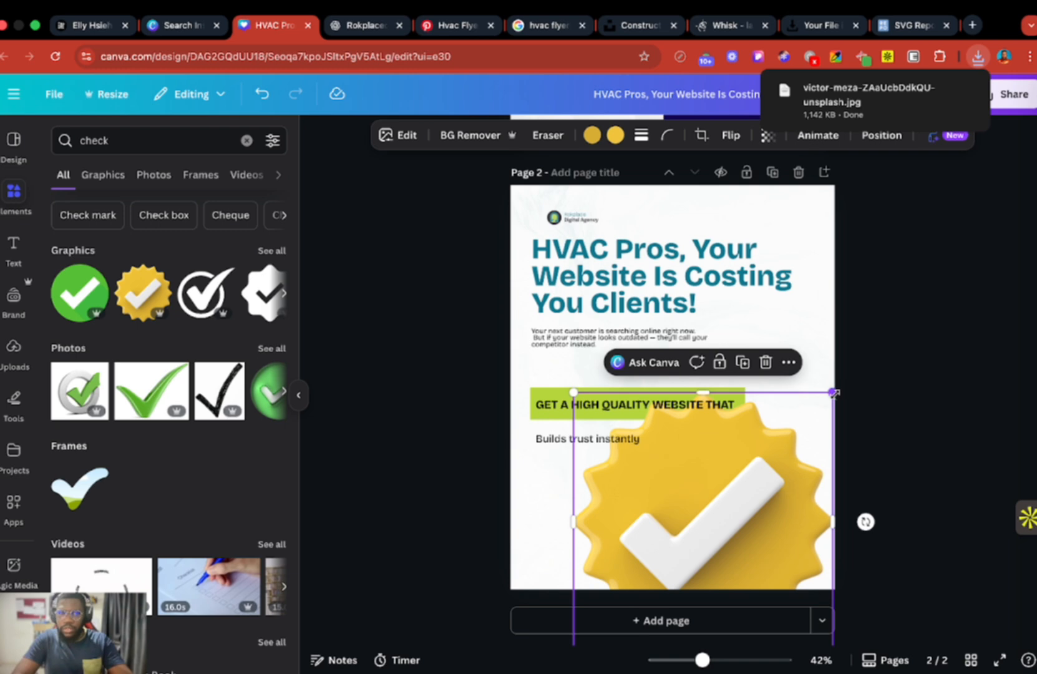
drag(793, 428, 698, 497)
drag(667, 540, 627, 537)
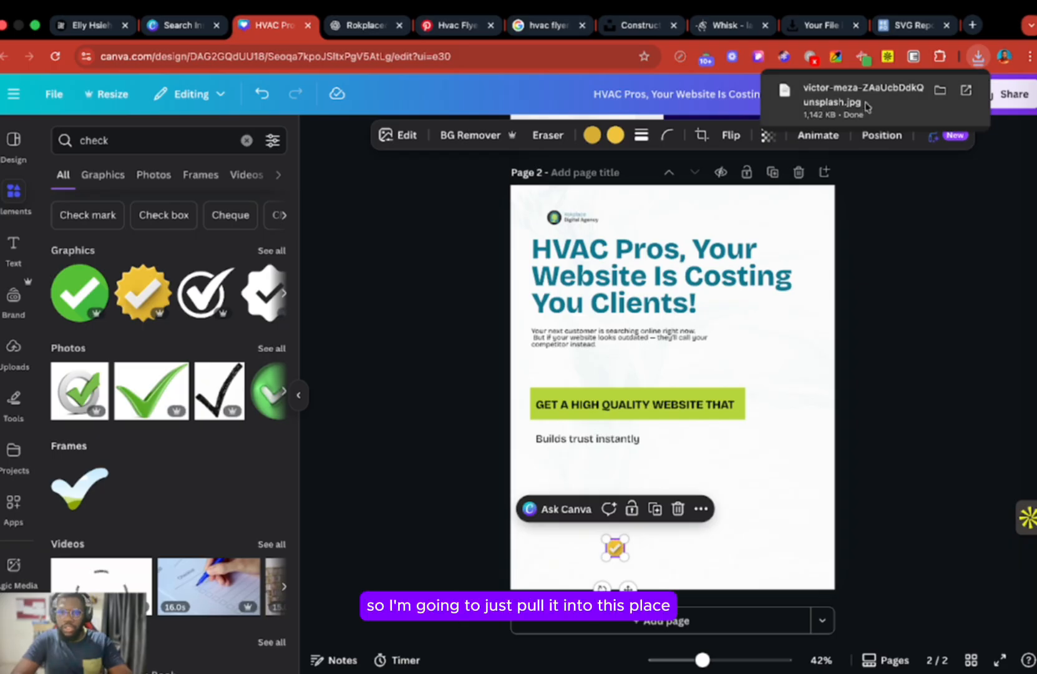
Upload the downloaded victor-meza-ZAaUcbDdkQU-unsplash.jpg photo to the Canva uploads
drag(859, 97, 212, 306)
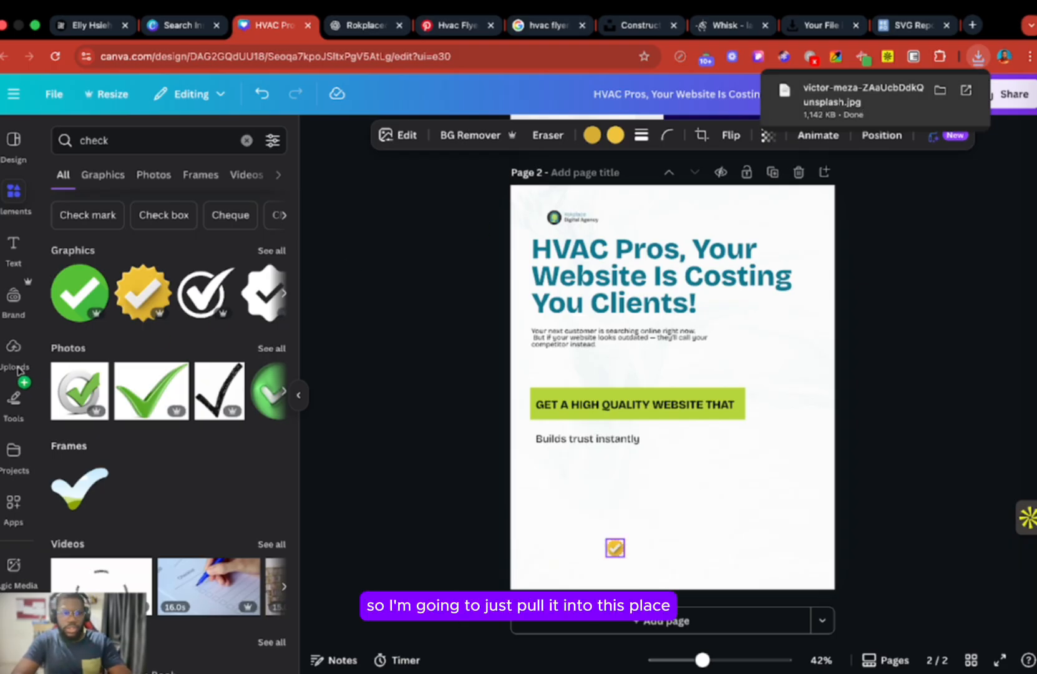
drag(18, 368, 20, 373)
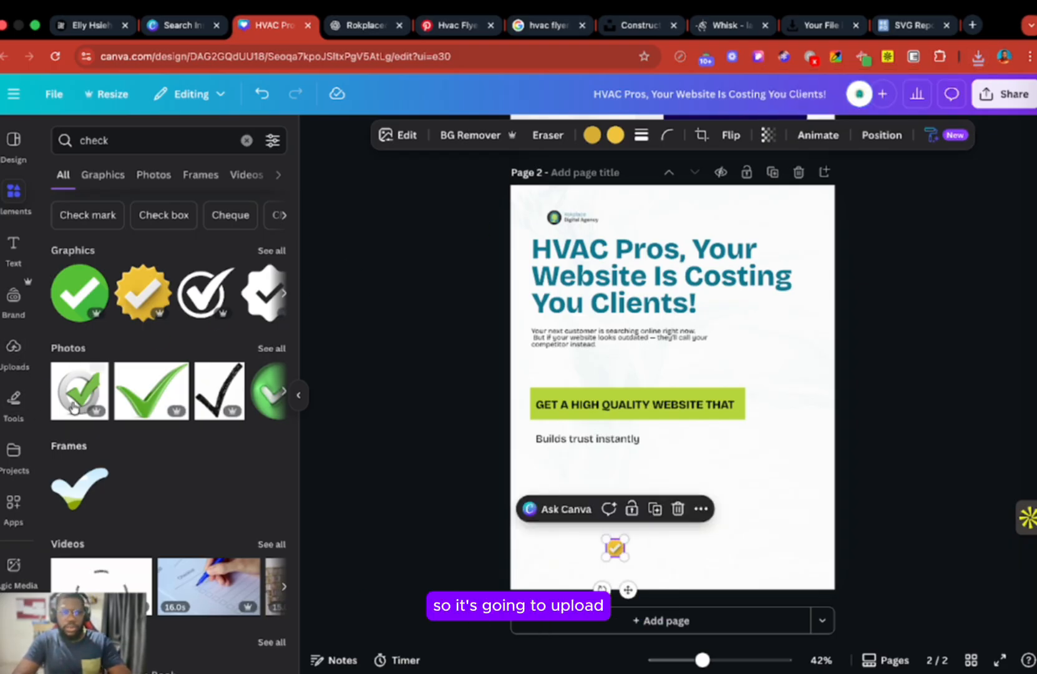
click(12, 350)
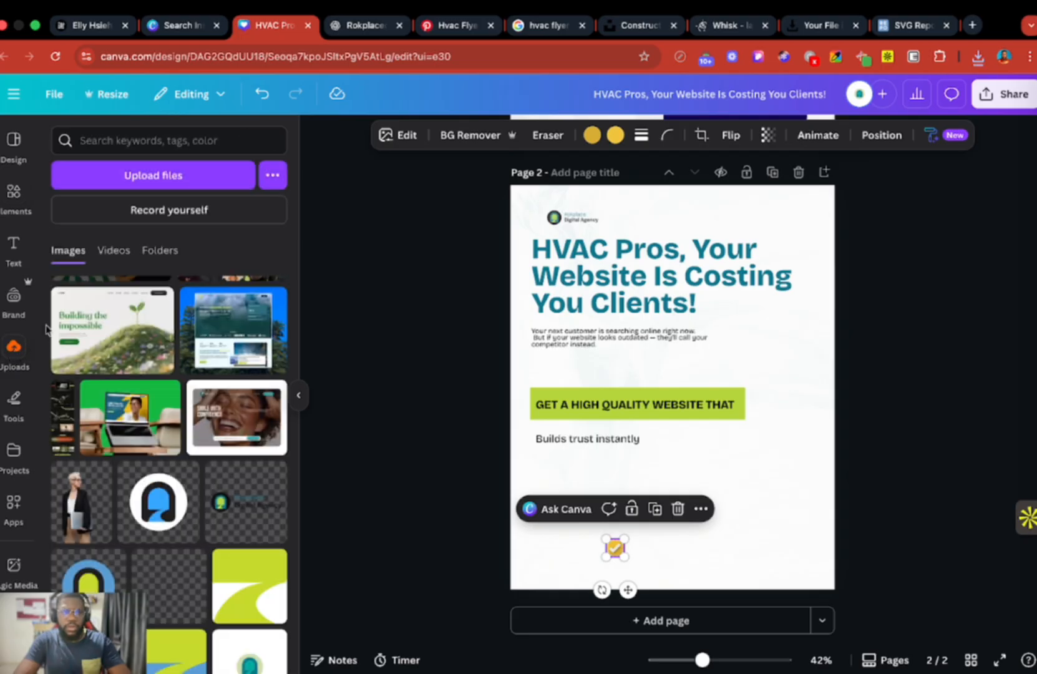
click(978, 57)
drag(883, 125, 103, 317)
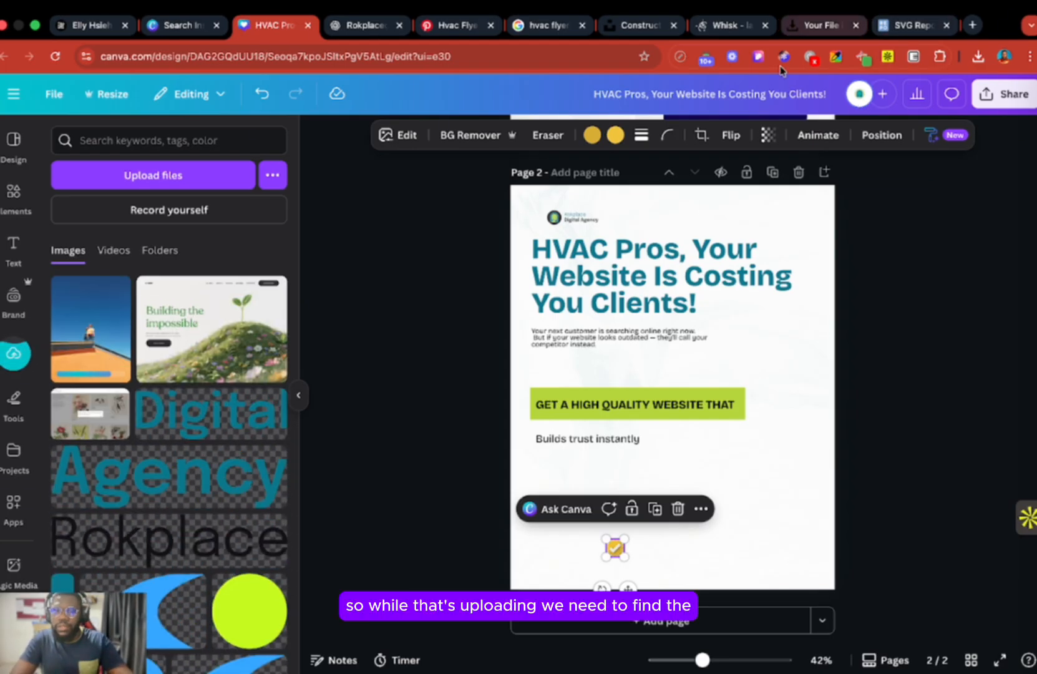
Recolor the darker yellow of the check badge to Dark indigo #140356
click(655, 580)
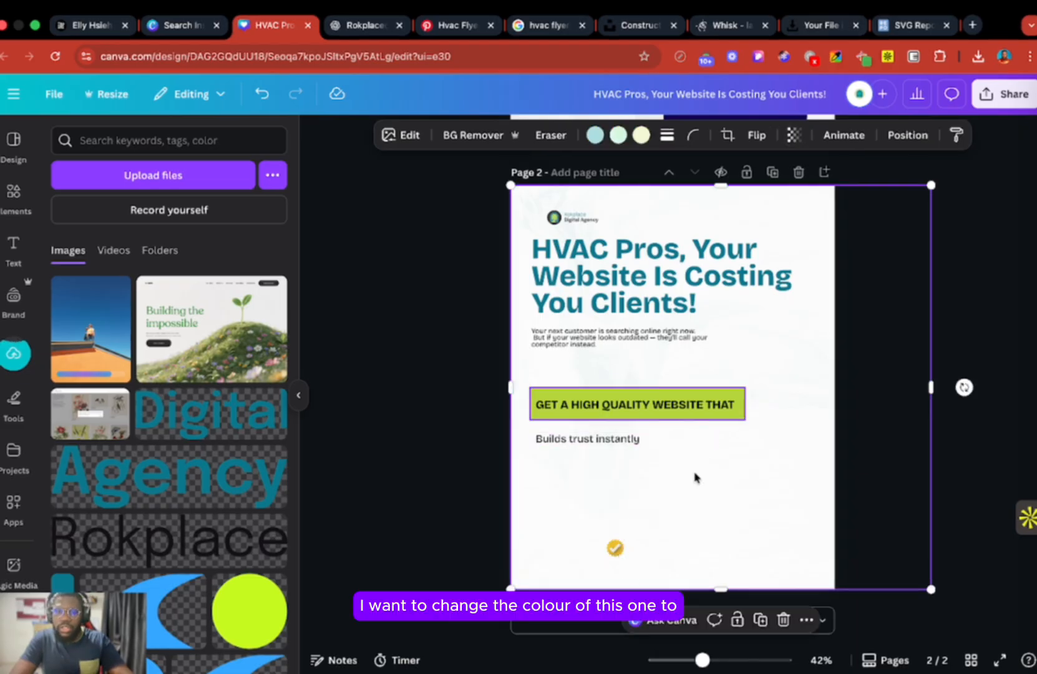
click(627, 549)
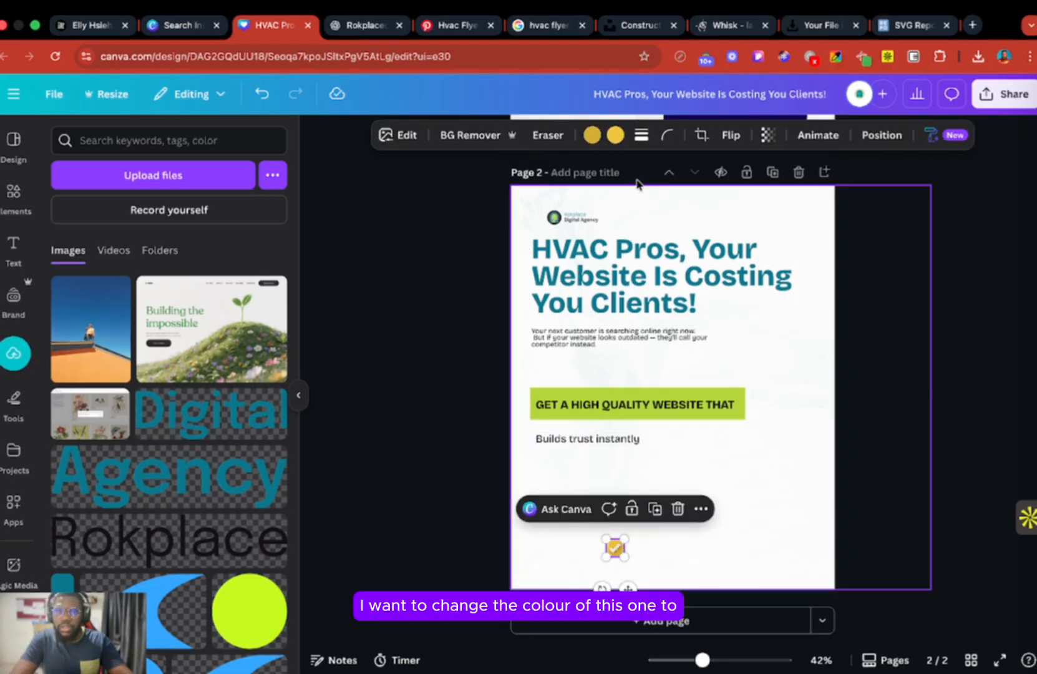
click(591, 138)
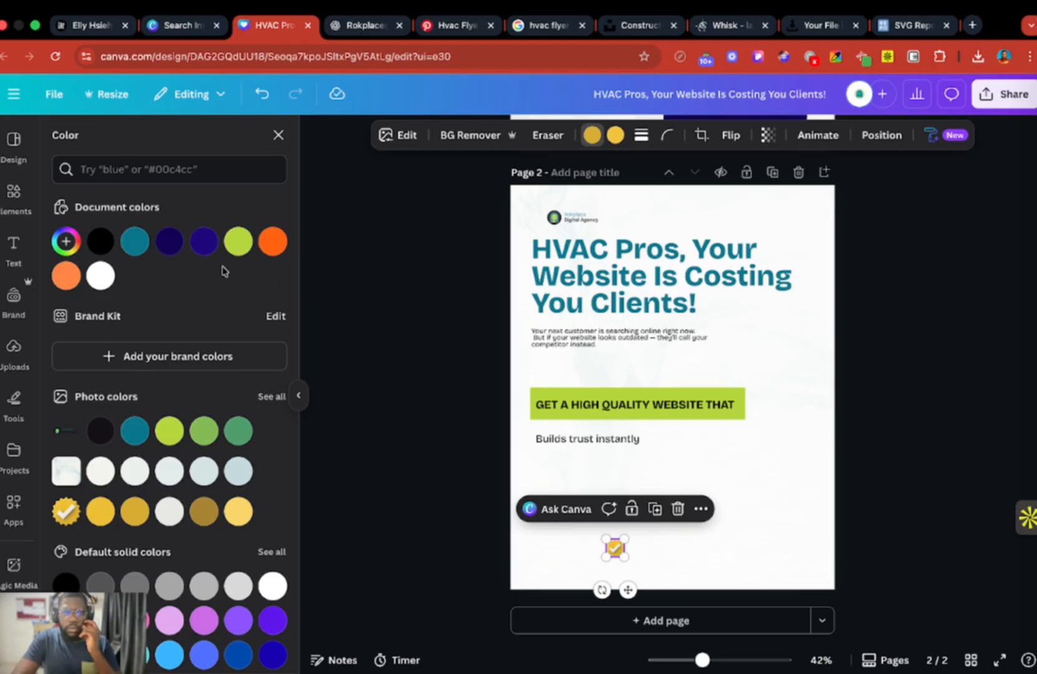
click(169, 244)
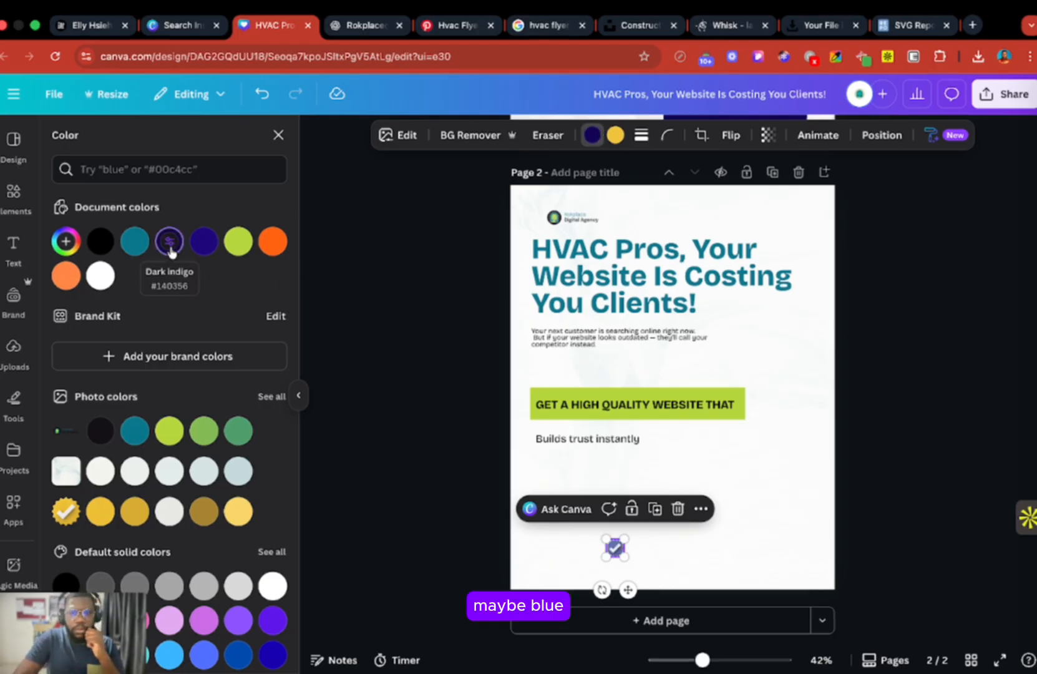
Place the check badge below the green banner and shift "Builds trust instantly" so it sits beside the badge, vertically aligned
drag(615, 549, 546, 481)
click(602, 442)
drag(602, 442, 624, 438)
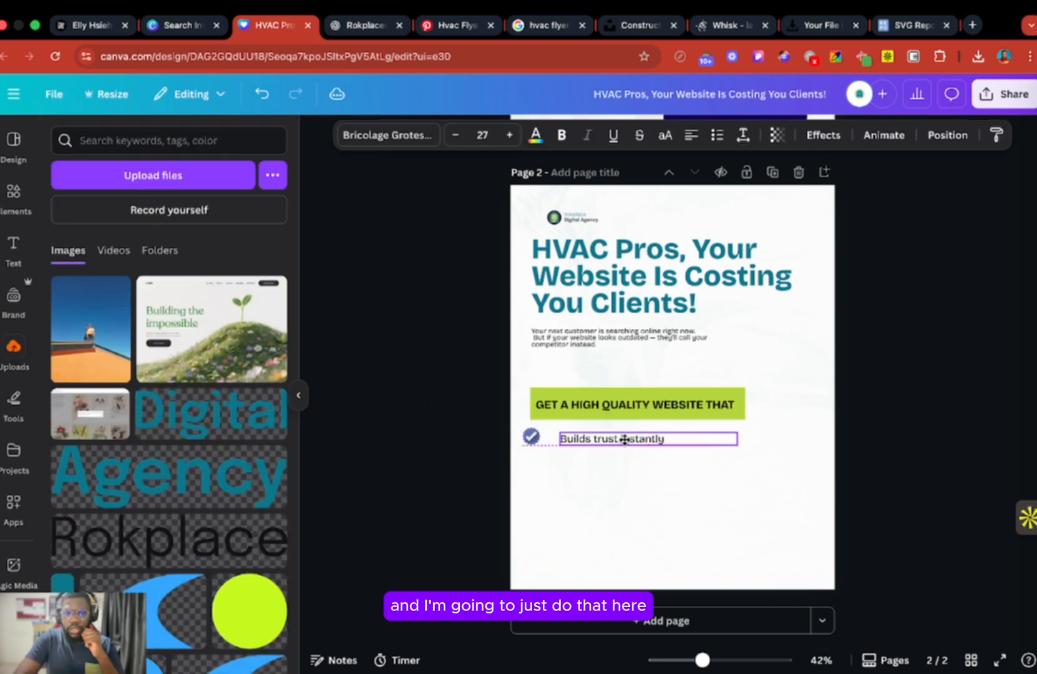
click(539, 438)
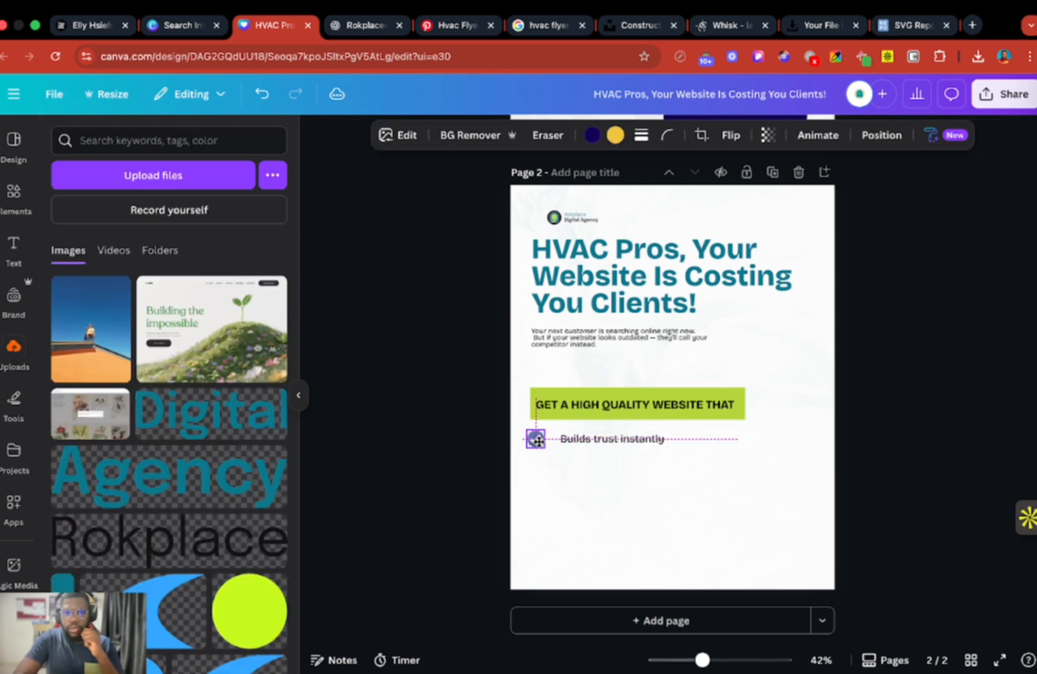
drag(539, 439, 538, 437)
Narrow the text box of the body paragraph under the headline so its lines wrap earlier
click(699, 337)
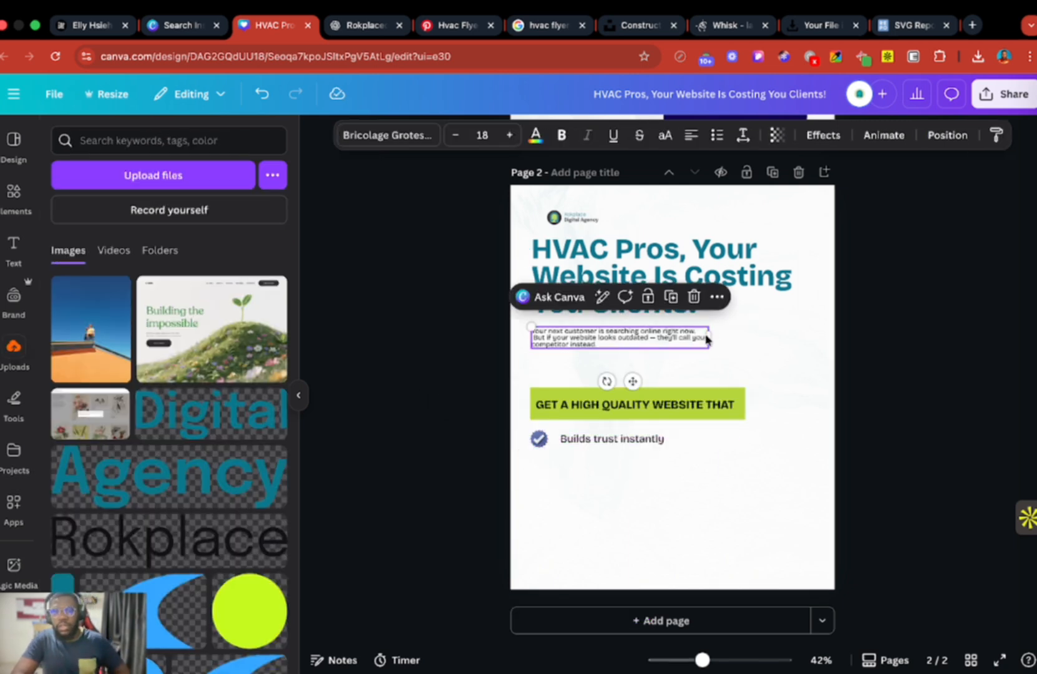
mouse_move(712, 335)
mouse_down()
mouse_move(741, 338)
mouse_move(660, 338)
mouse_move(693, 340)
mouse_up()
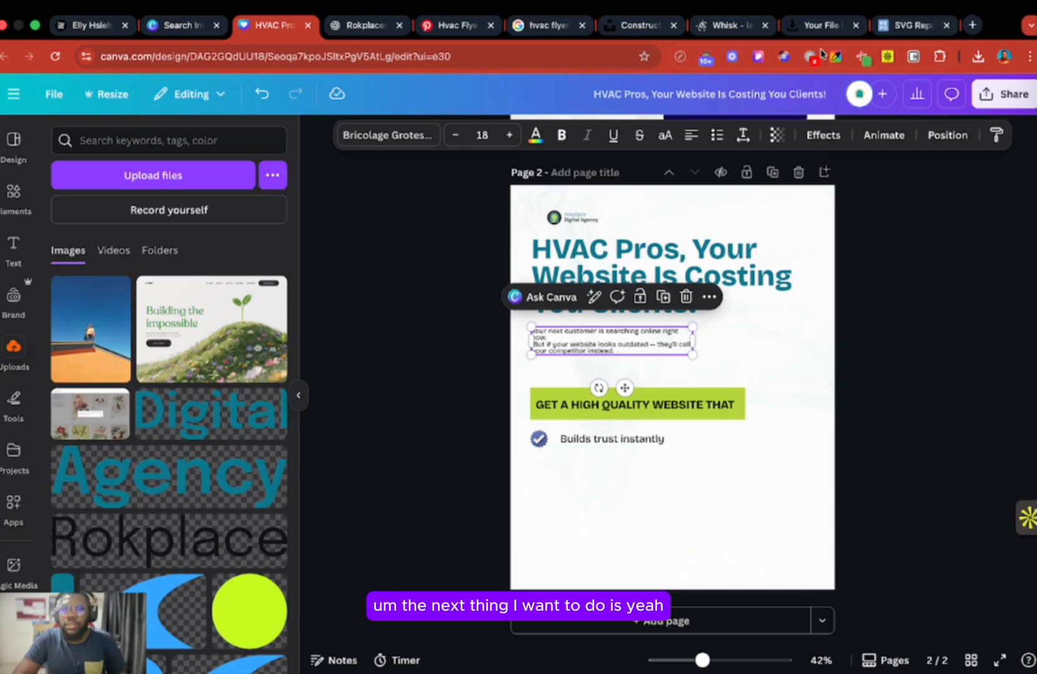
Switch to Whisk and download the image of the green-helmeted specialist standing beside the metal ducts into the rokdigital Marketing material (1) folder
click(707, 33)
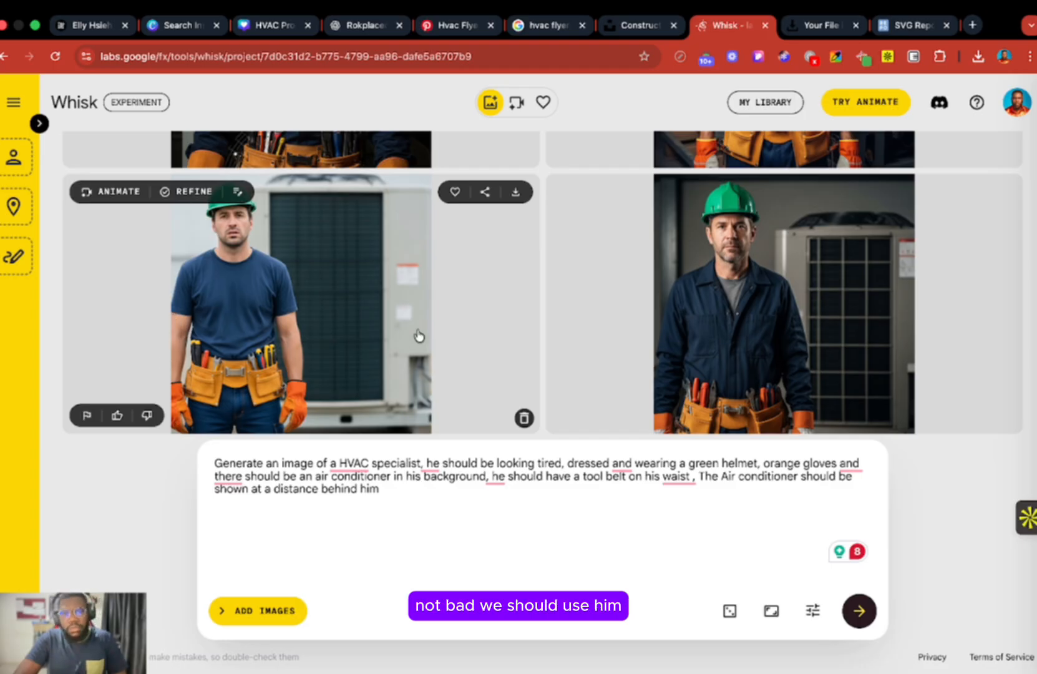
scroll(770, 315, up, 4)
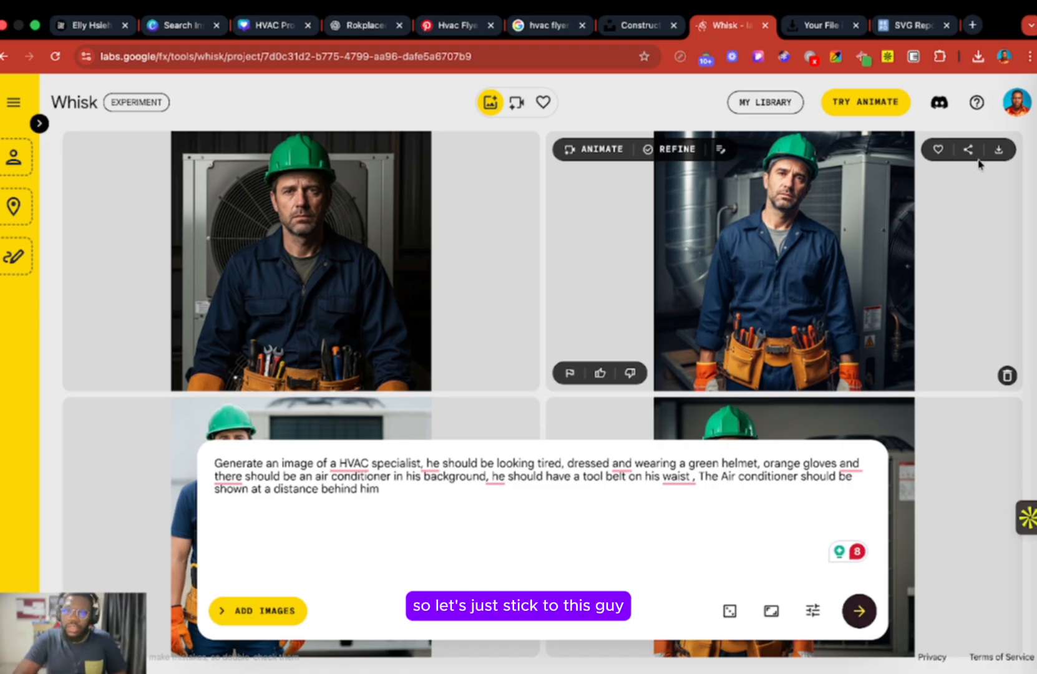
click(999, 150)
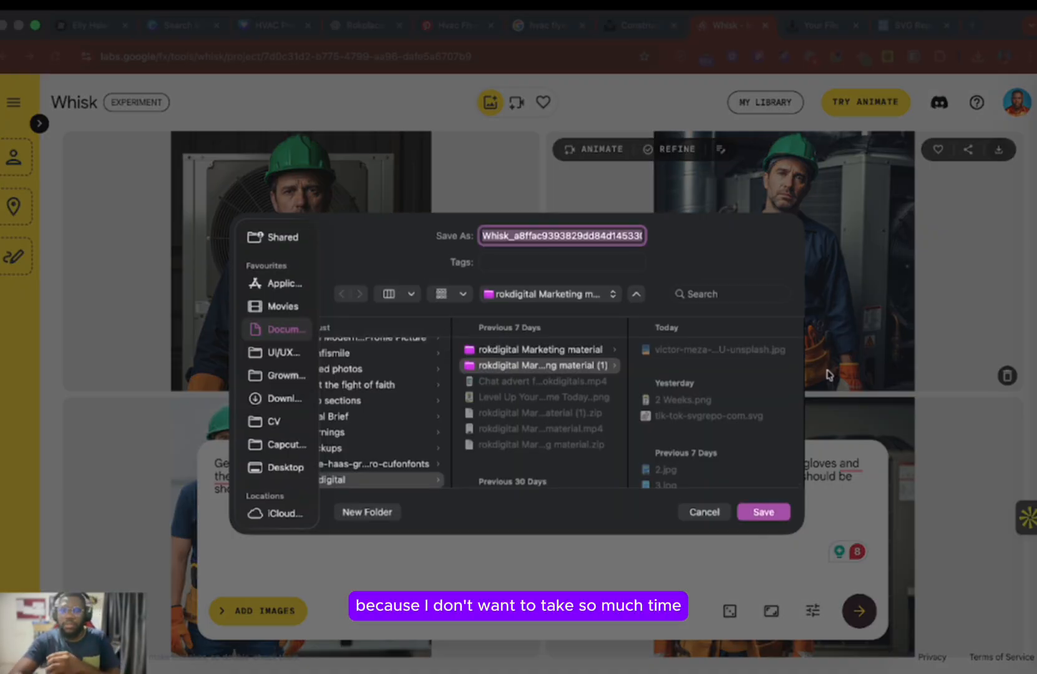
click(764, 512)
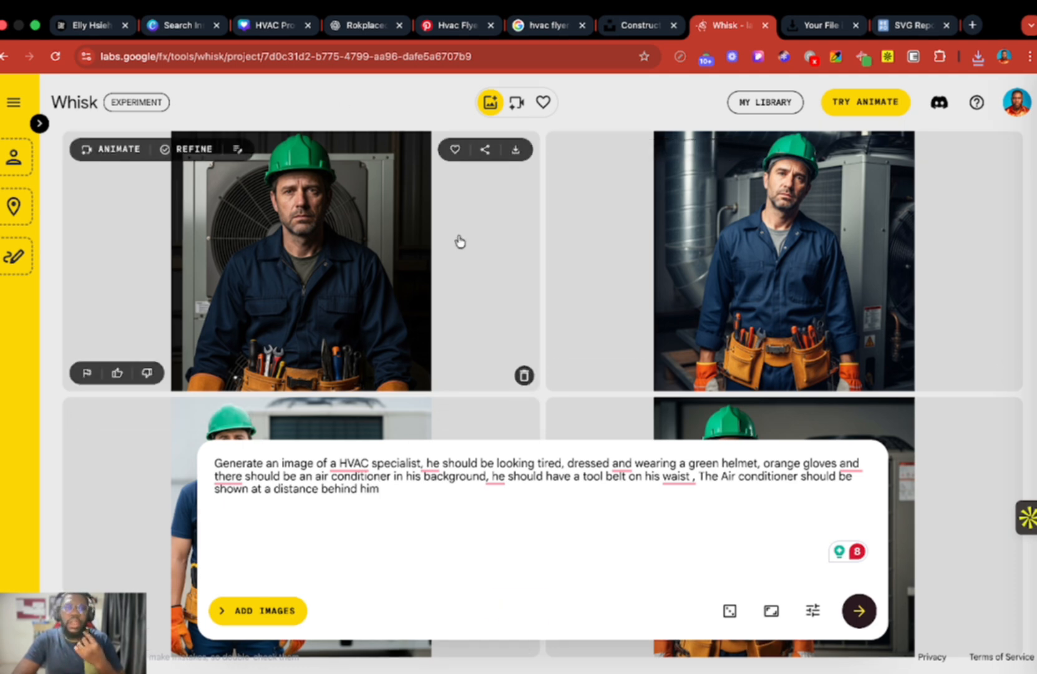
Return to the Canva flyer and upload the downloaded Whisk image of the HVAC specialist
click(254, 28)
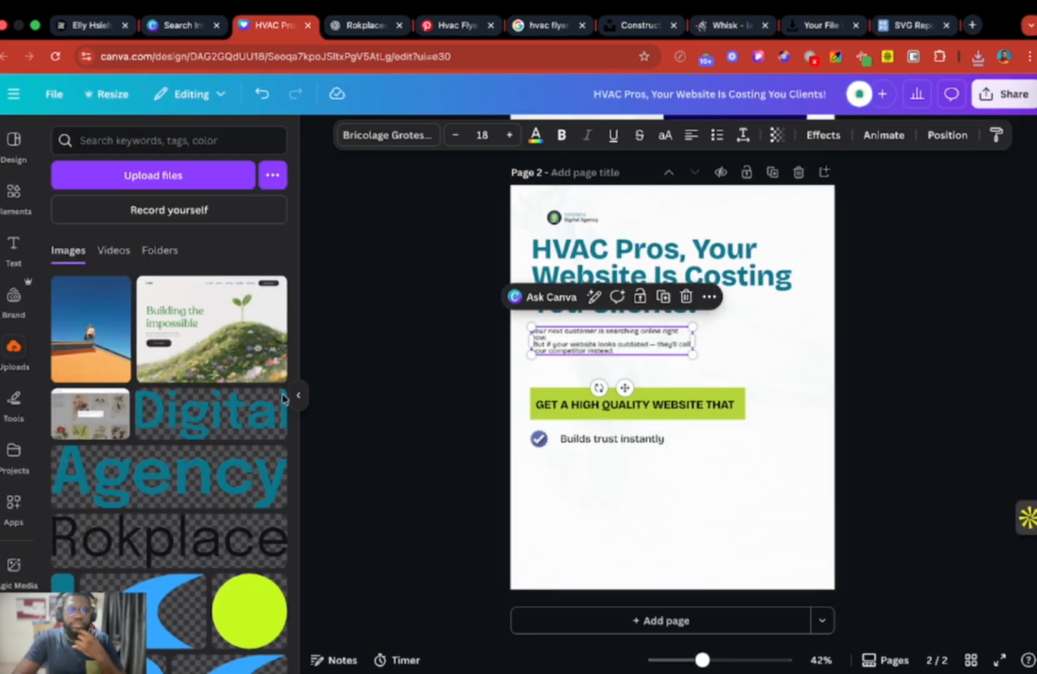
click(979, 58)
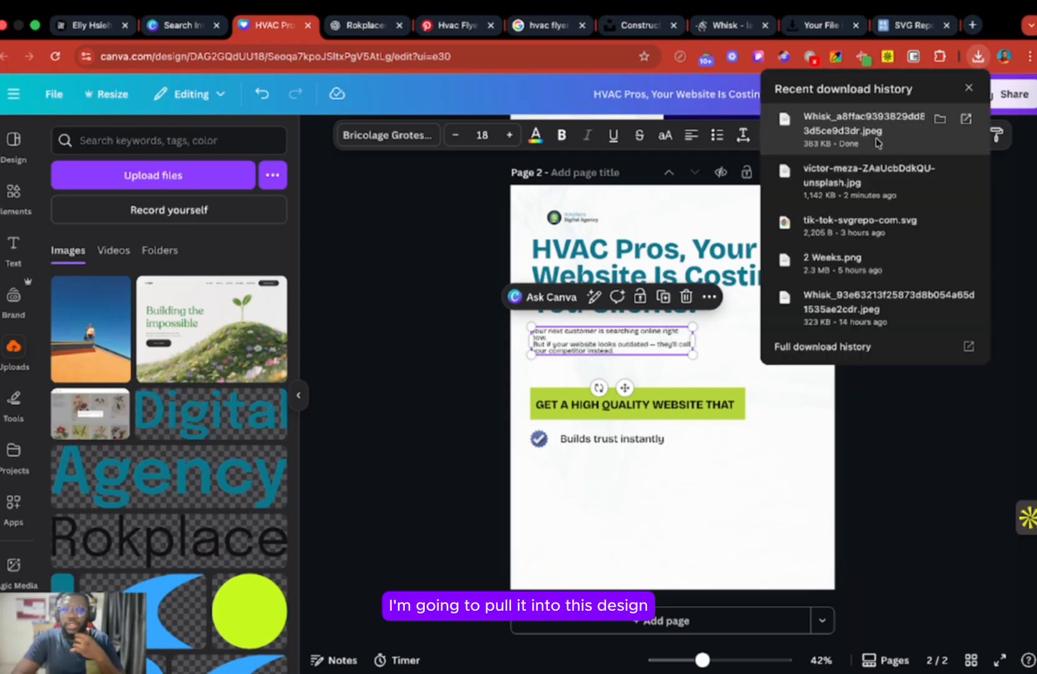
drag(877, 143, 243, 374)
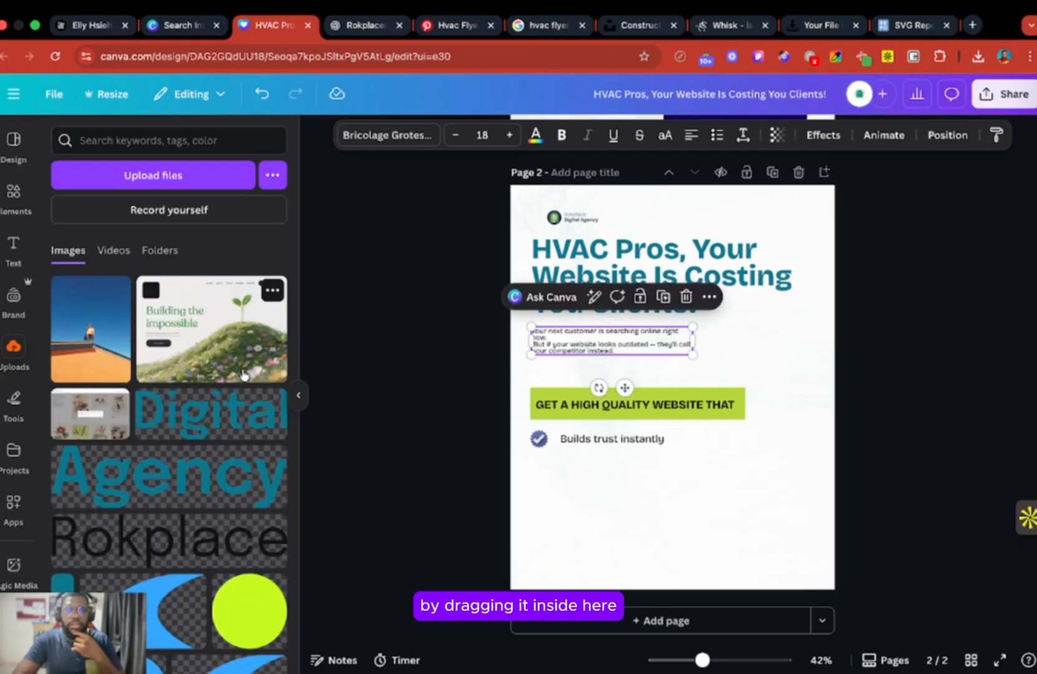
click(847, 302)
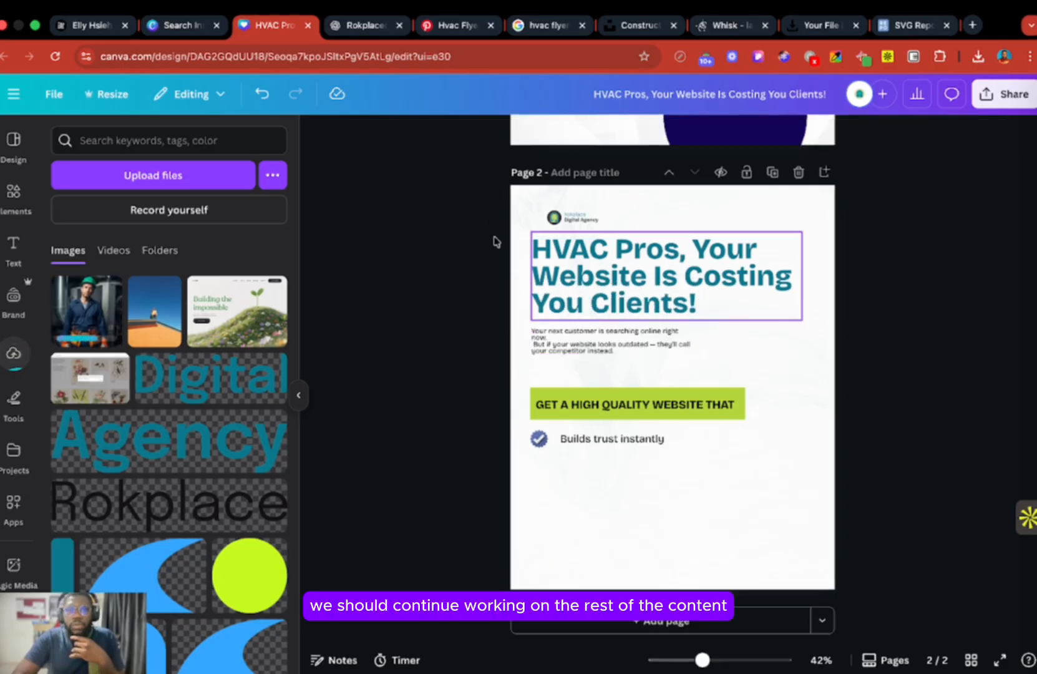
Copy the text "Increases bookings" from Option 1 in ChatGPT and return to the Canva flyer
click(364, 26)
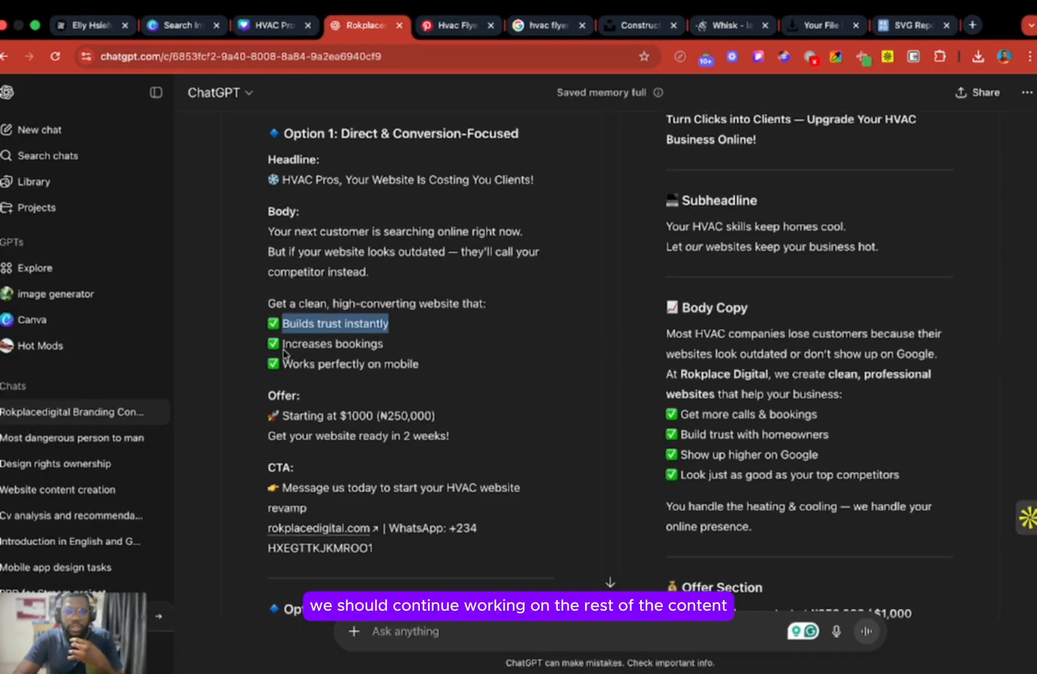
drag(282, 343, 458, 340)
key(ctrl+c)
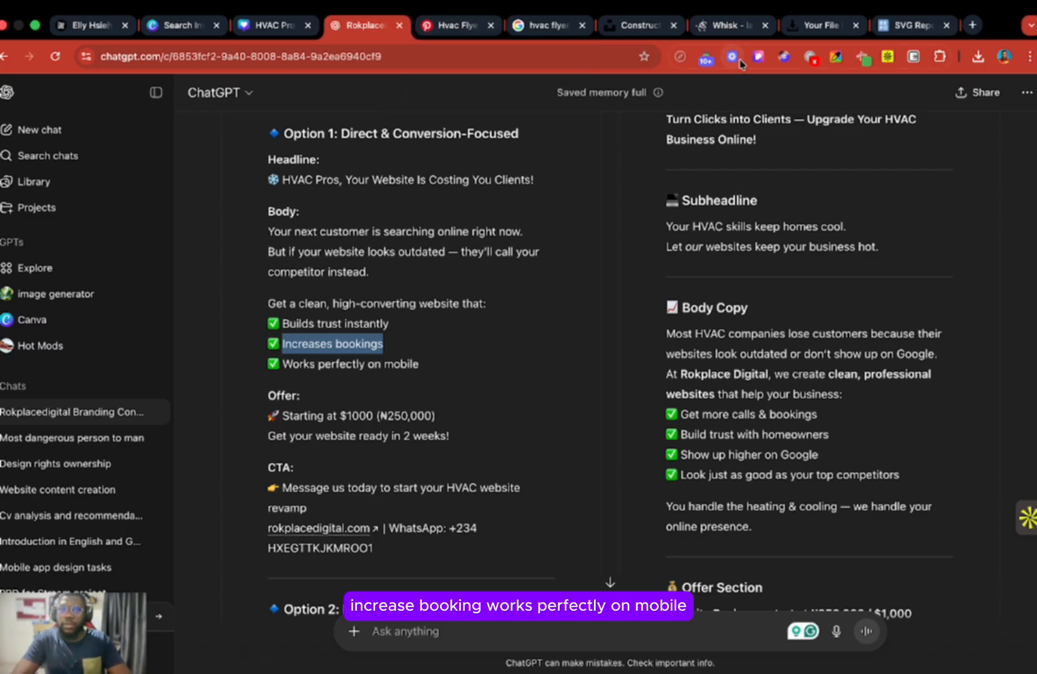
click(722, 26)
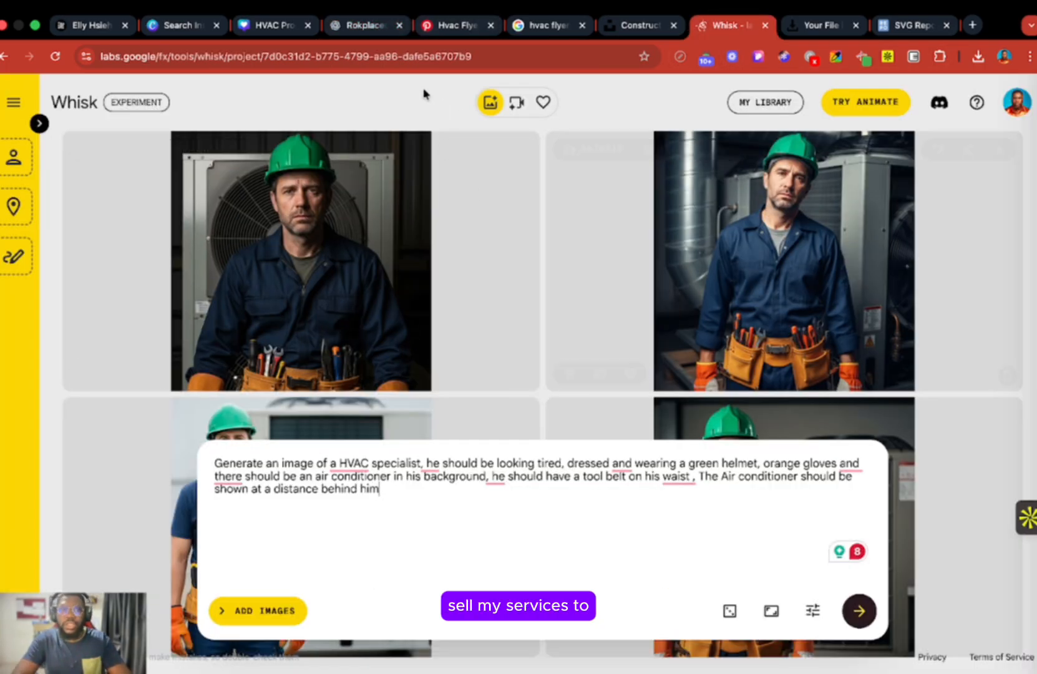
click(272, 29)
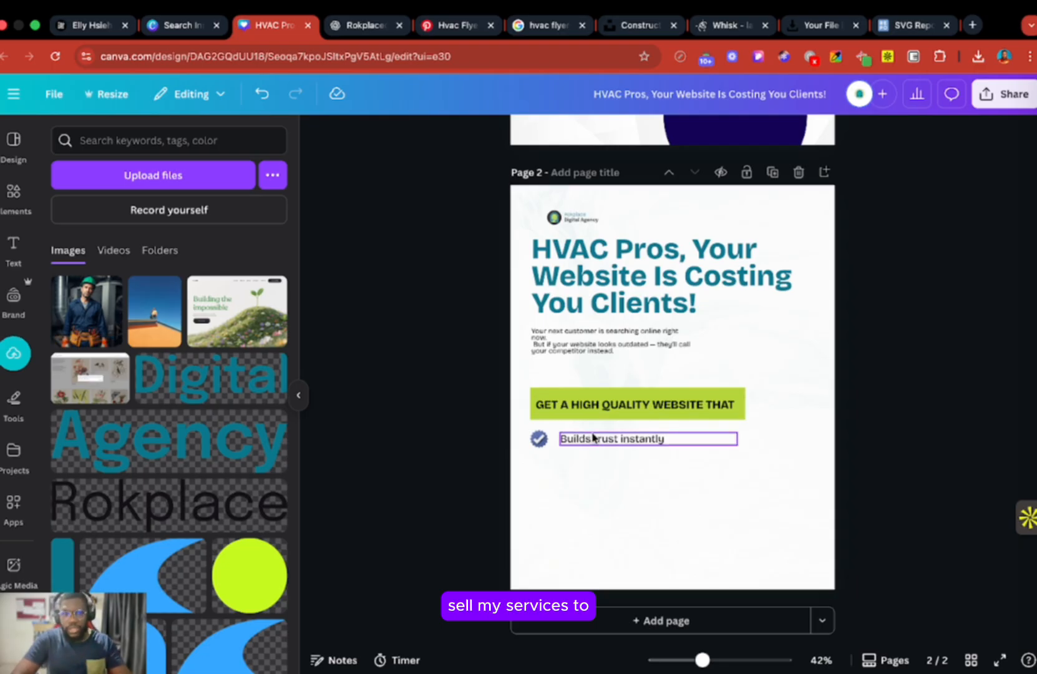
Group the check badge with the "Builds trust instantly" text
click(597, 441)
shift+click(538, 442)
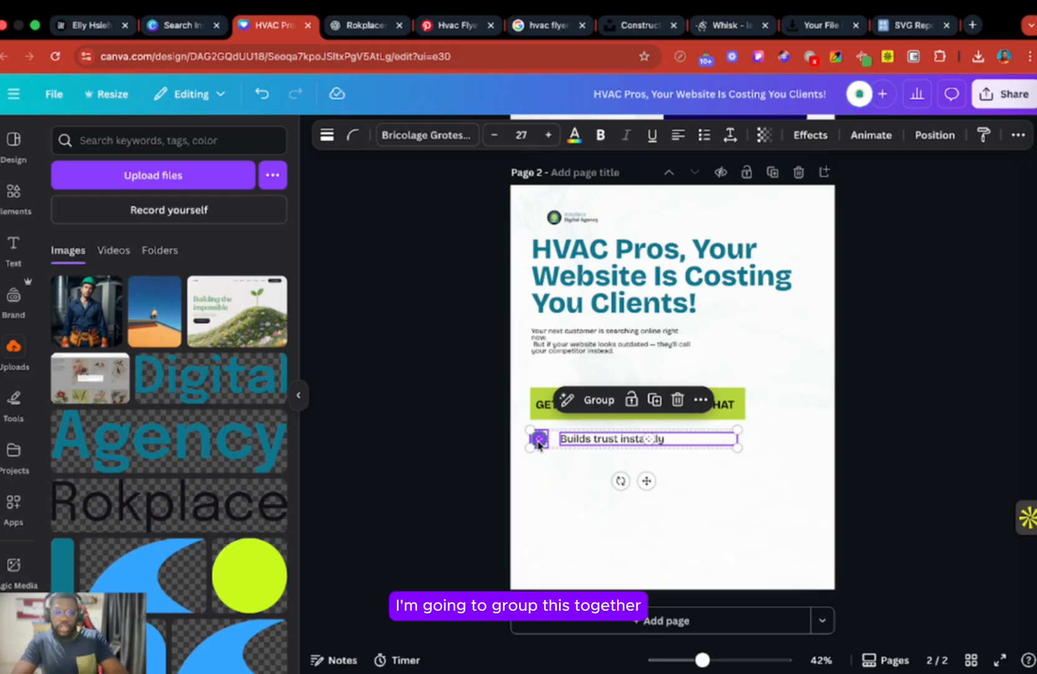
key(ctrl+g)
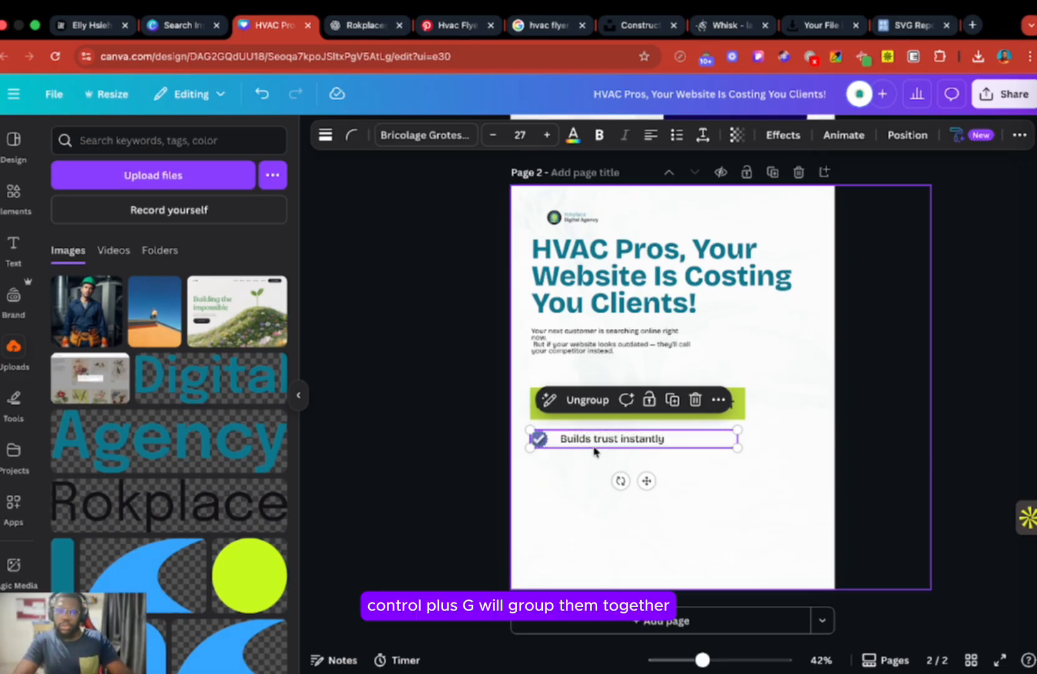
Duplicate the bullet group directly below the original and replace the copy's text with "Increases bookings"
drag(593, 447, 596, 472)
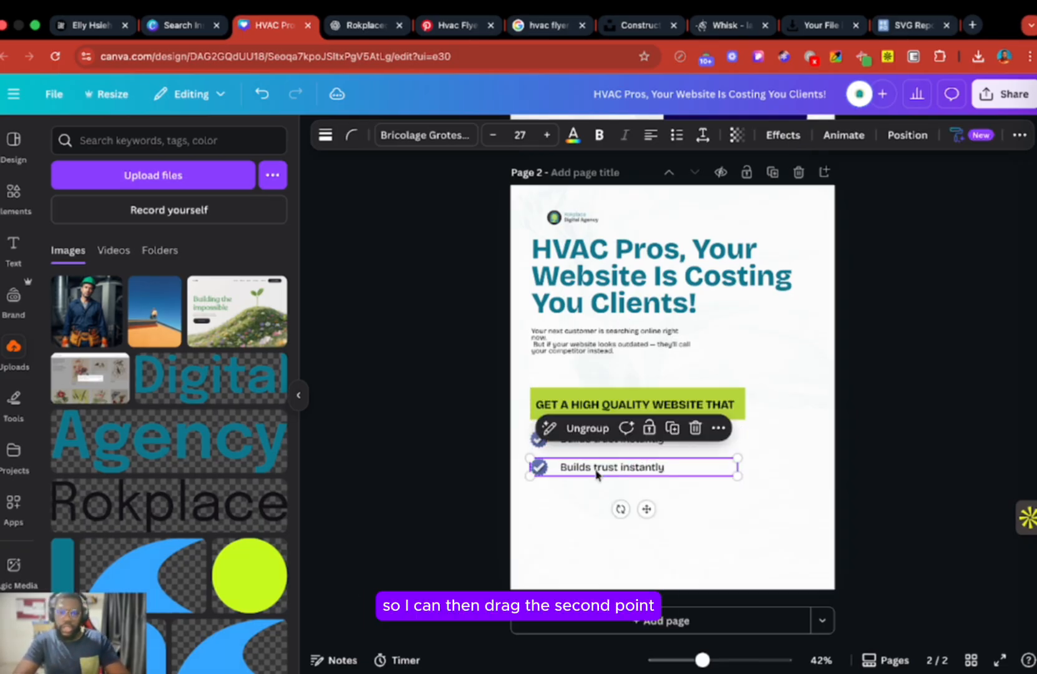
double_click(596, 471)
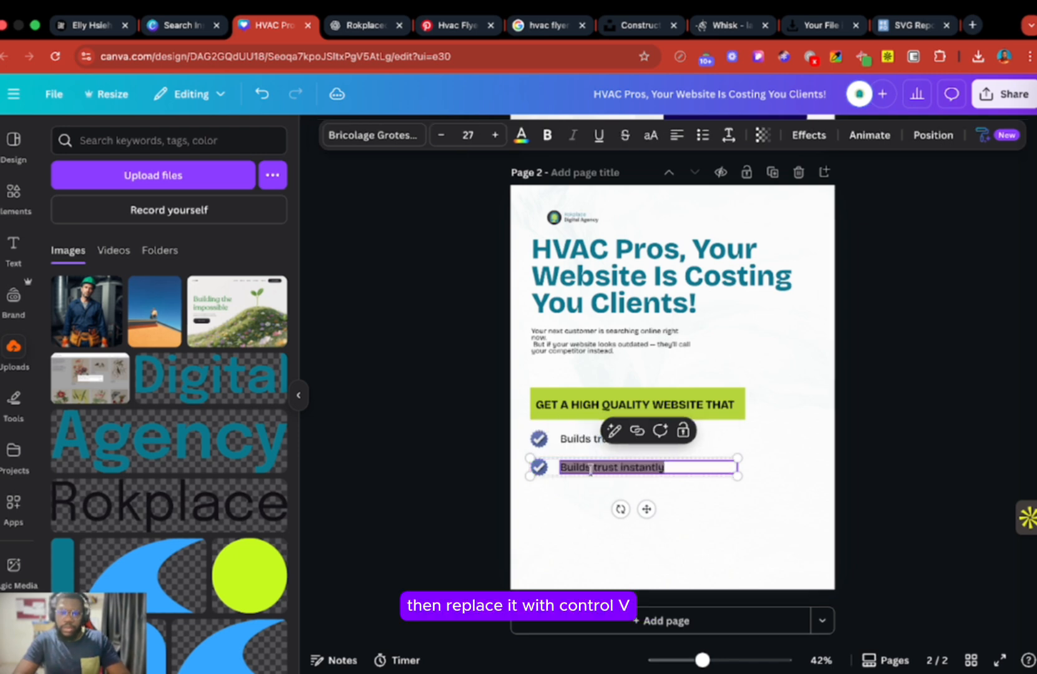
key(ctrl+v)
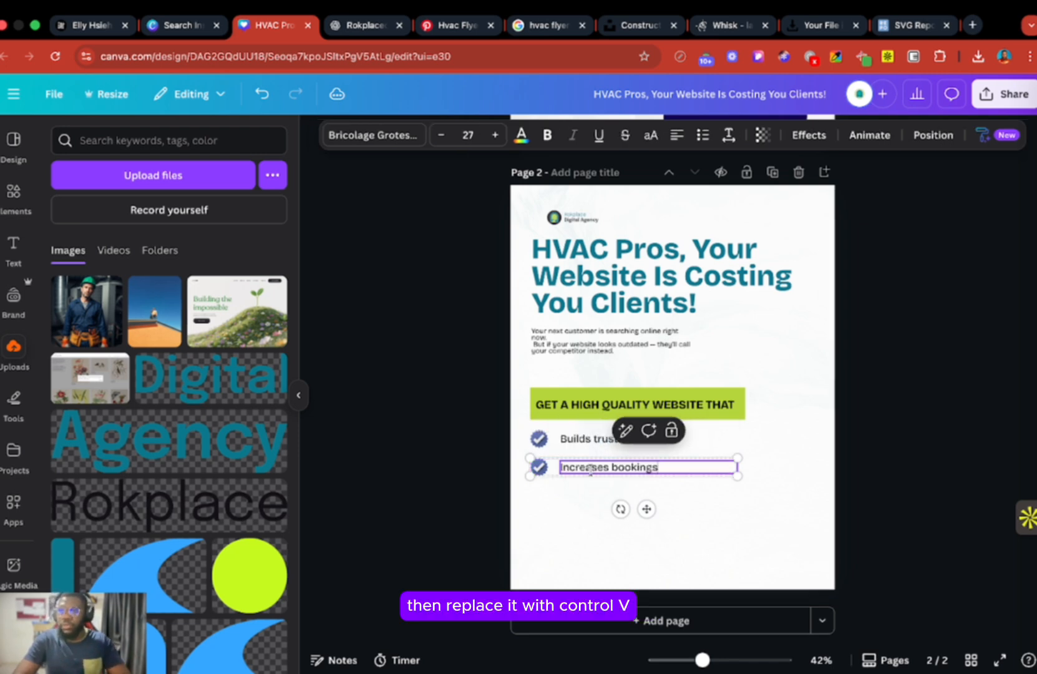
Copy the text "Works perfectly on mobile" from Option 1 in ChatGPT and switch back to the Canva flyer
click(365, 25)
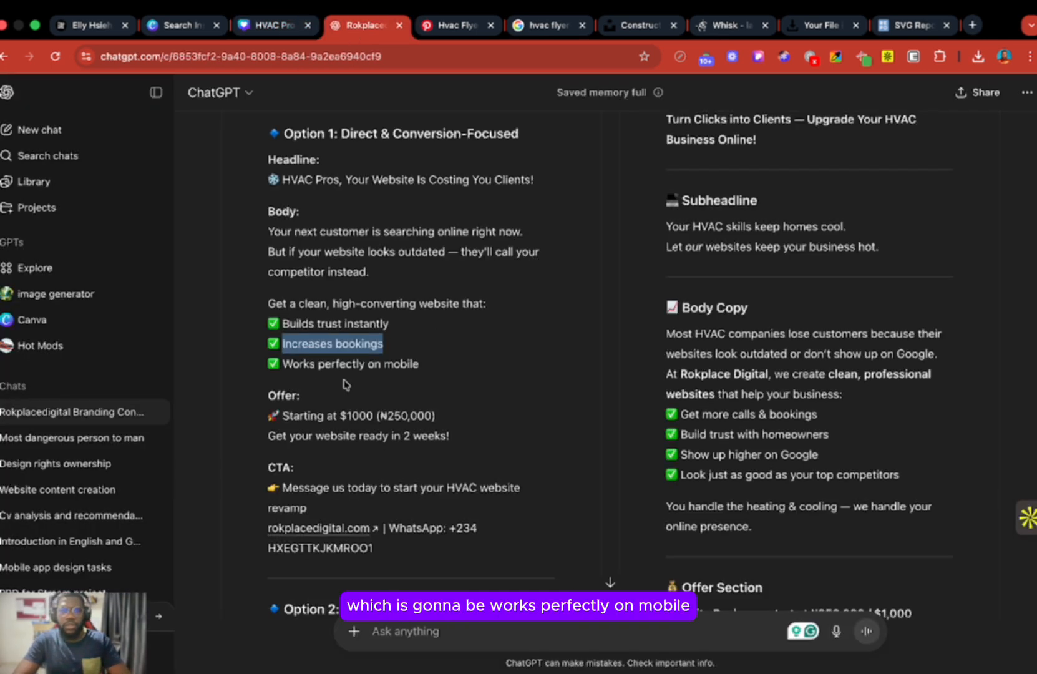
drag(283, 363, 435, 366)
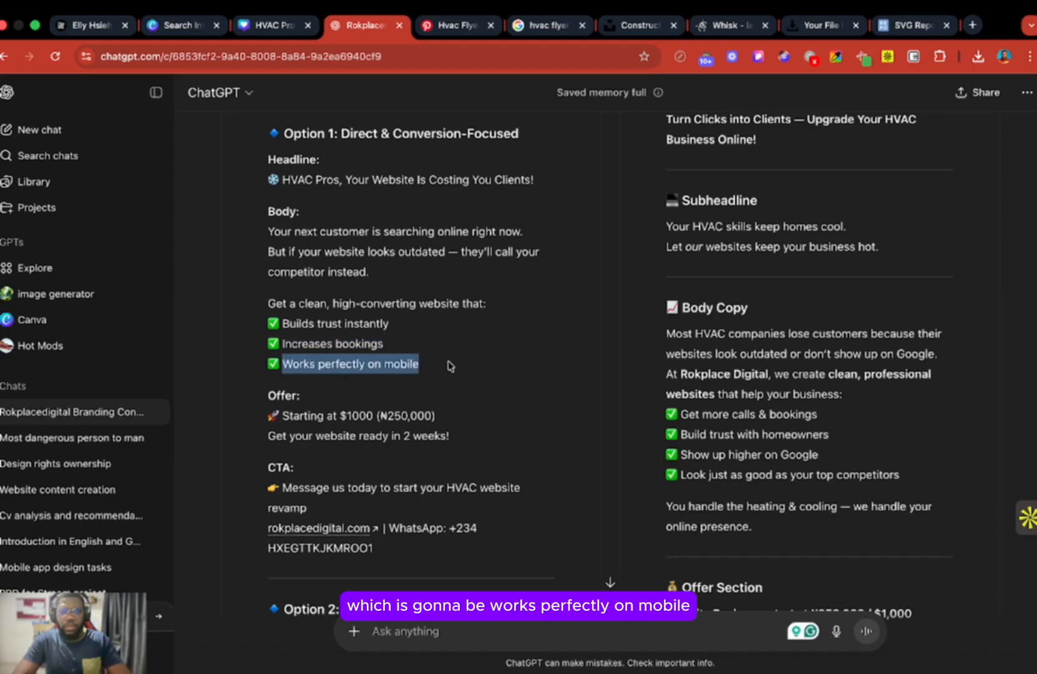
key(ctrl+c)
click(446, 27)
click(267, 28)
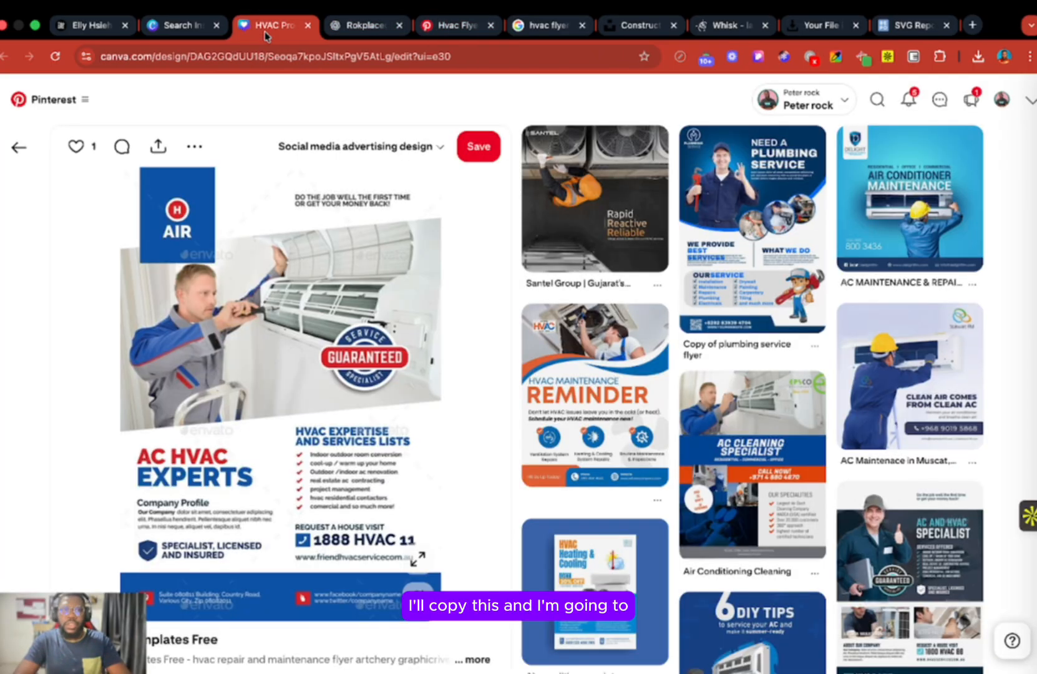
Duplicate the "Increases bookings" bullet group directly below itself on page 2
click(580, 498)
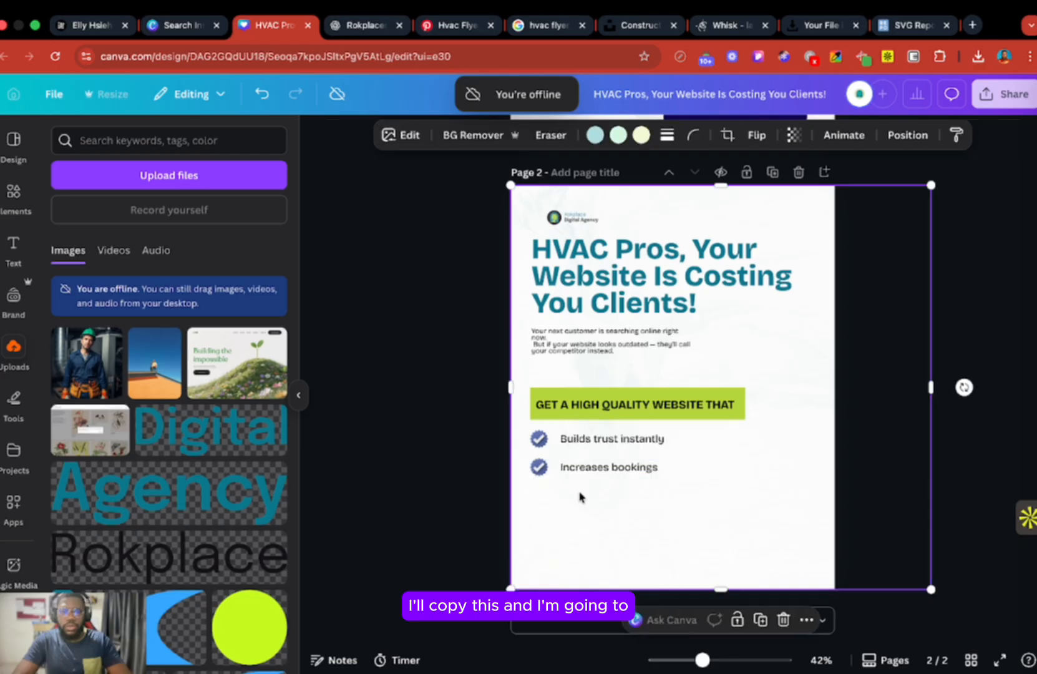
double_click(579, 498)
click(418, 419)
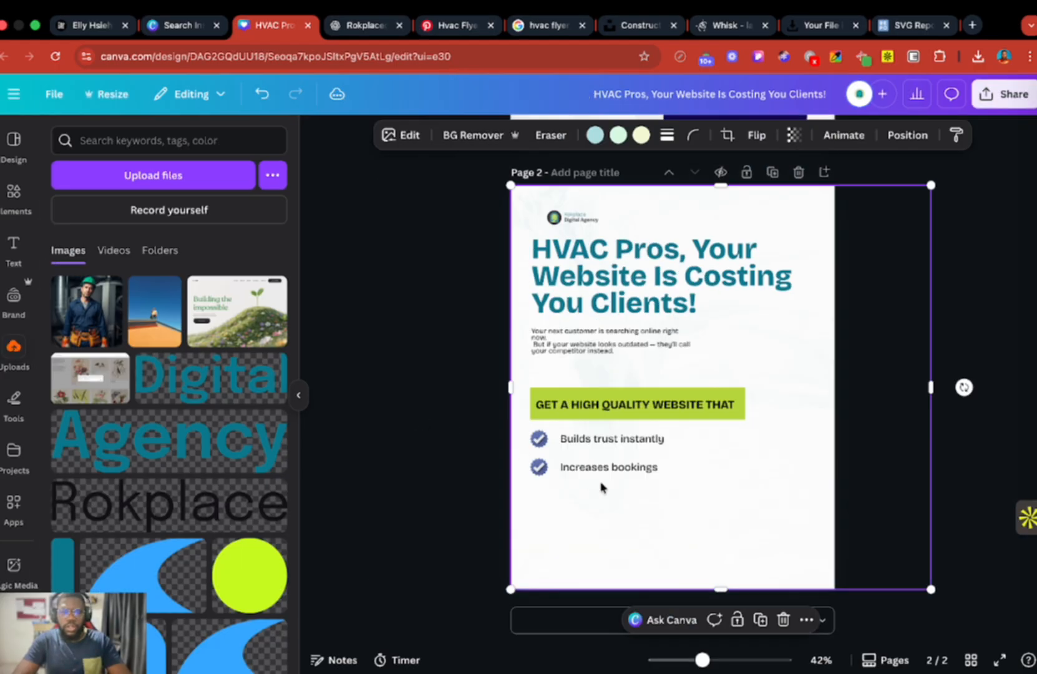
click(623, 472)
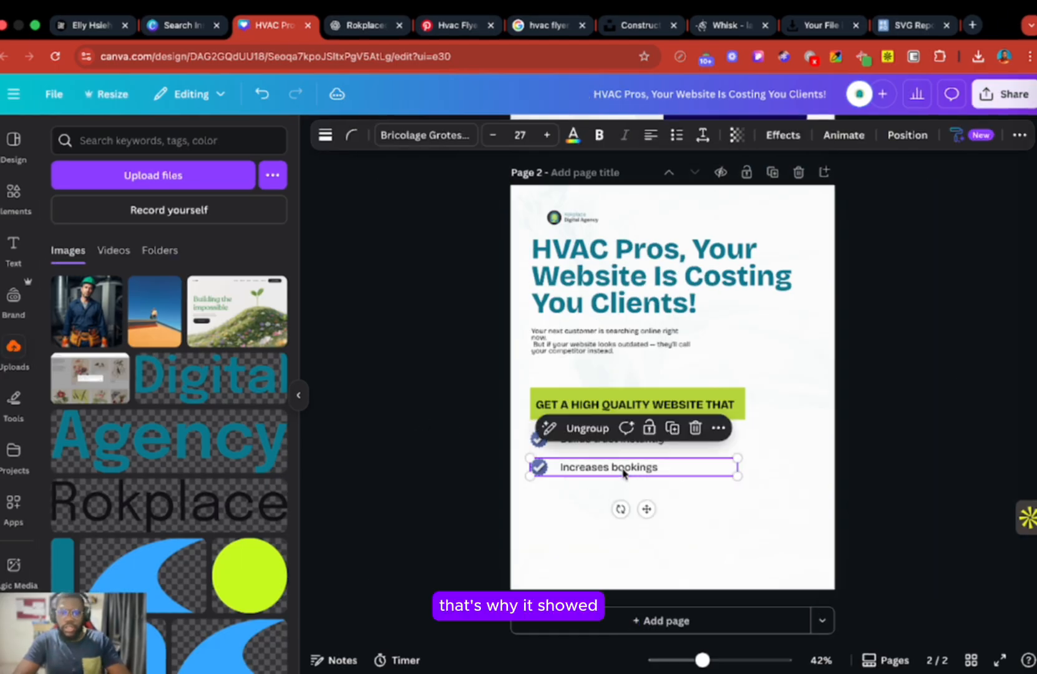
drag(623, 471, 622, 497)
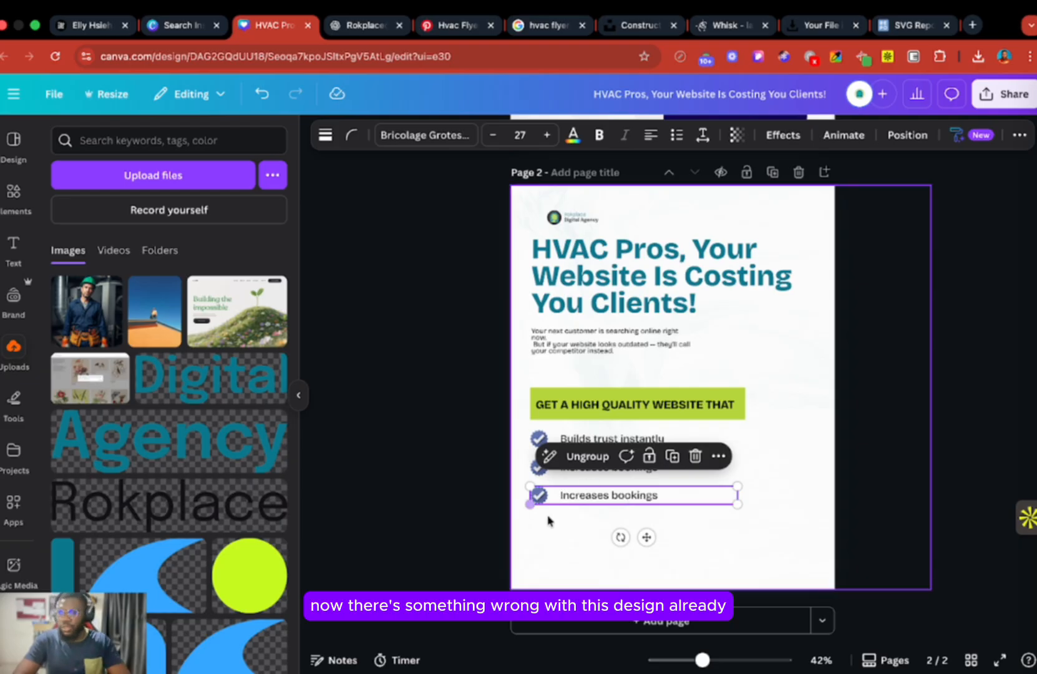
click(411, 498)
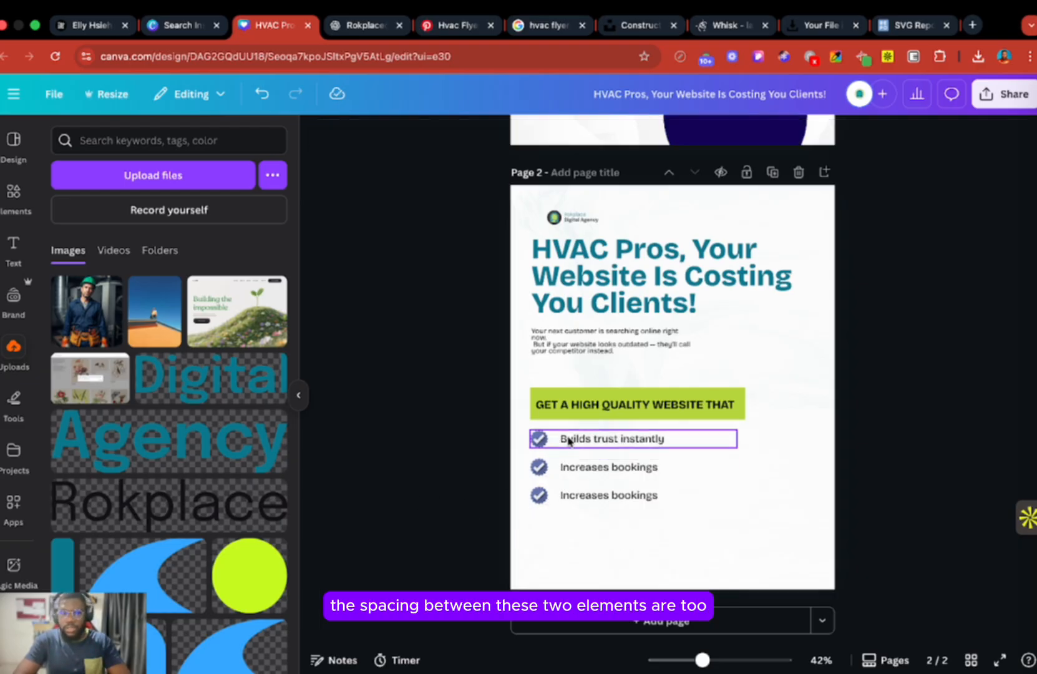
Replace the text of the third bullet with "Works perfectly on mobile"
click(596, 494)
double_click(595, 494)
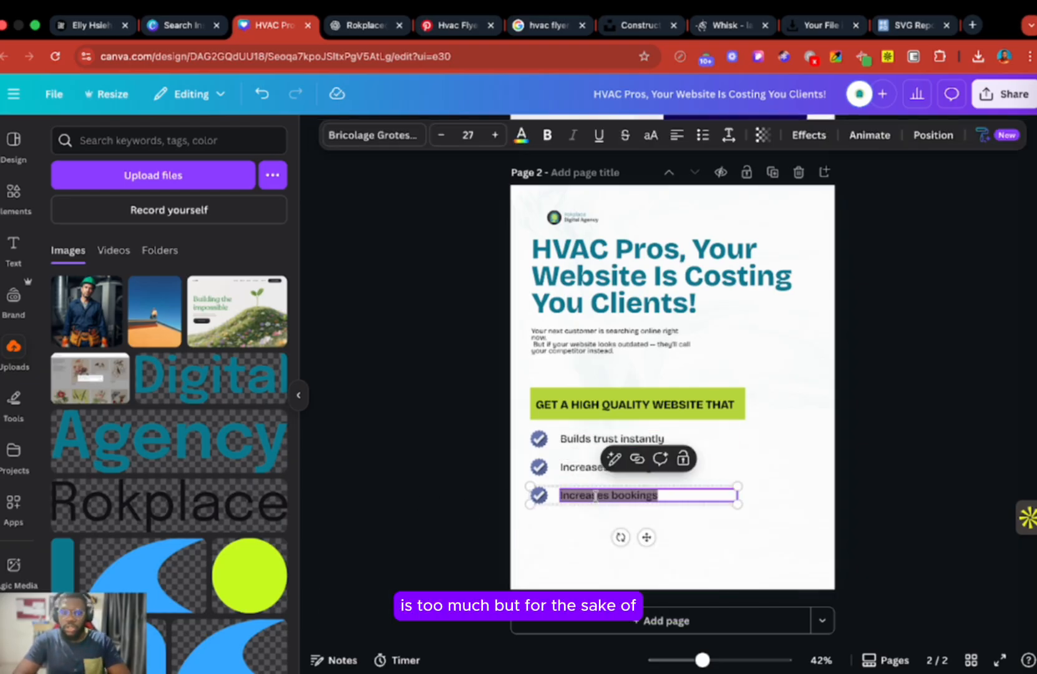
text(Works perfectly on mobile)
click(761, 504)
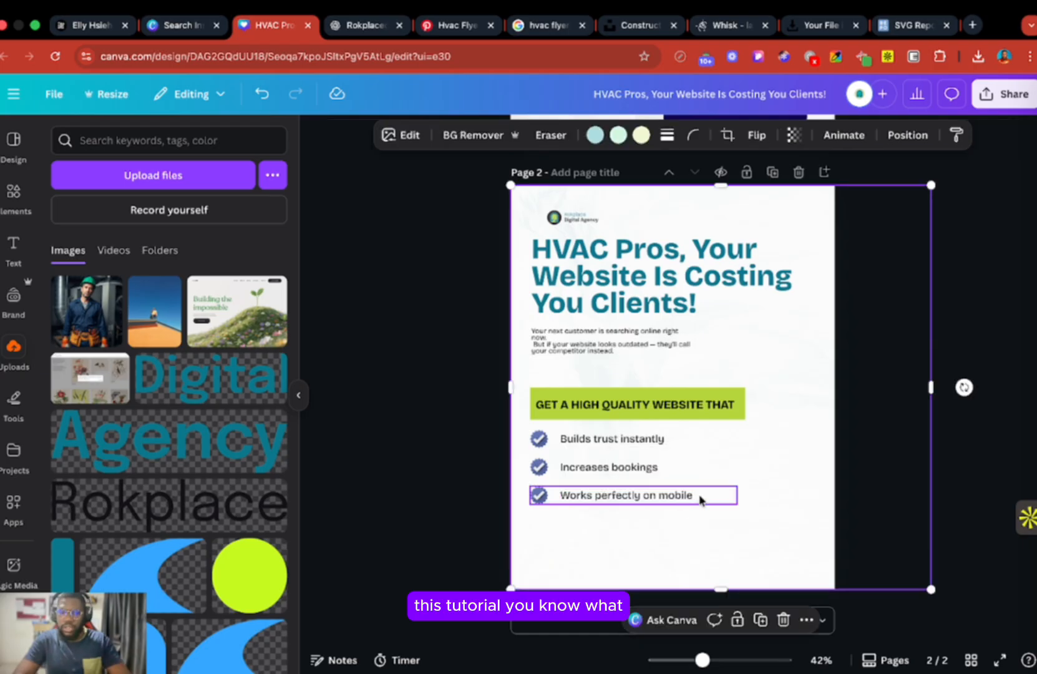
Ungroup the third bullet and move its "Works perfectly on mobile" text closer to the check badge
click(698, 497)
click(578, 459)
click(479, 465)
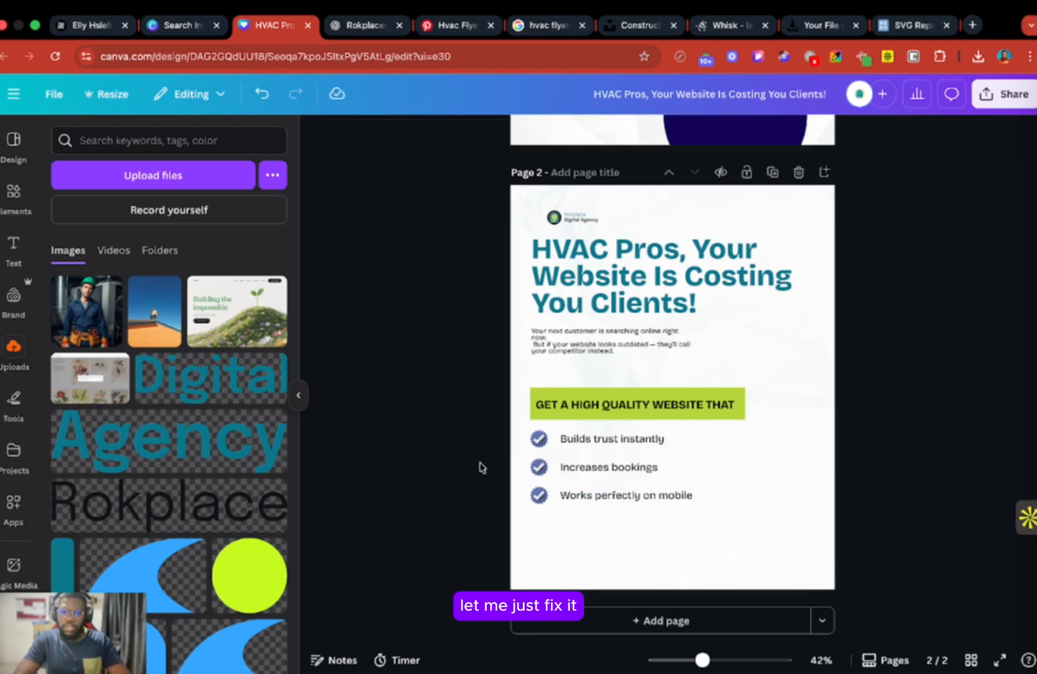
click(583, 496)
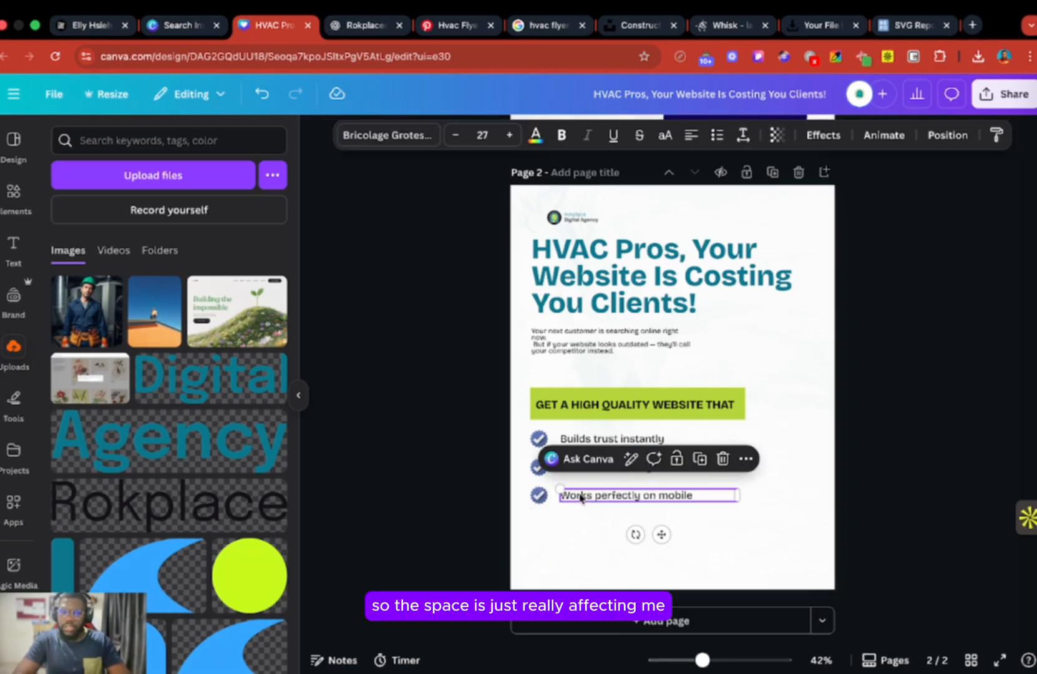
drag(580, 496, 572, 495)
click(472, 481)
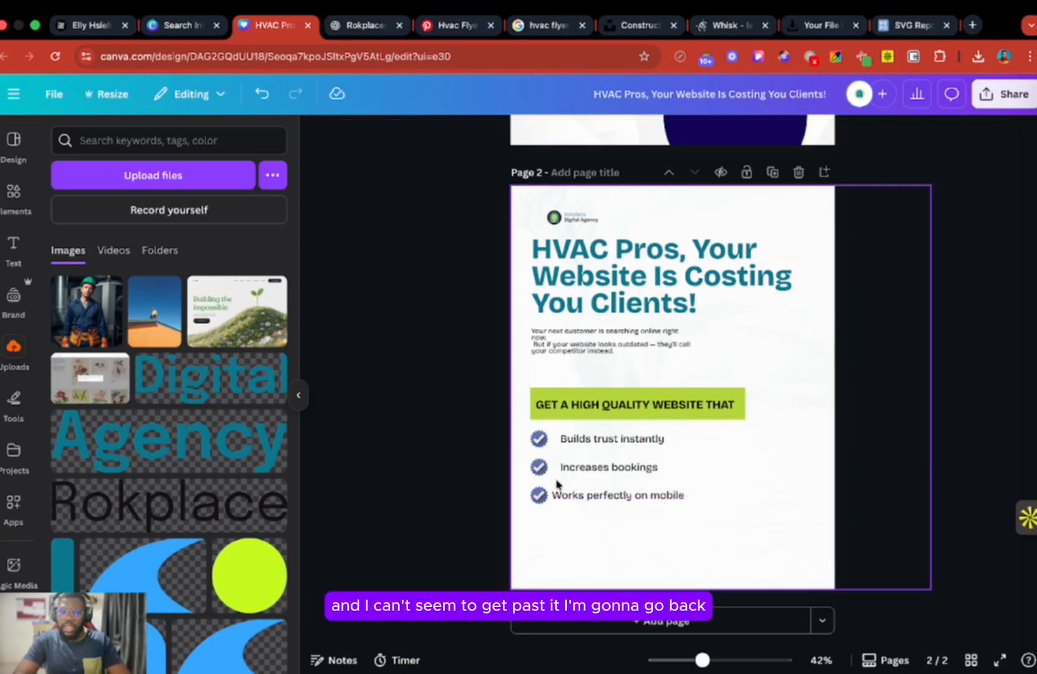
Regroup the third check badge with its "Works perfectly on mobile" text
click(539, 494)
shift+click(572, 497)
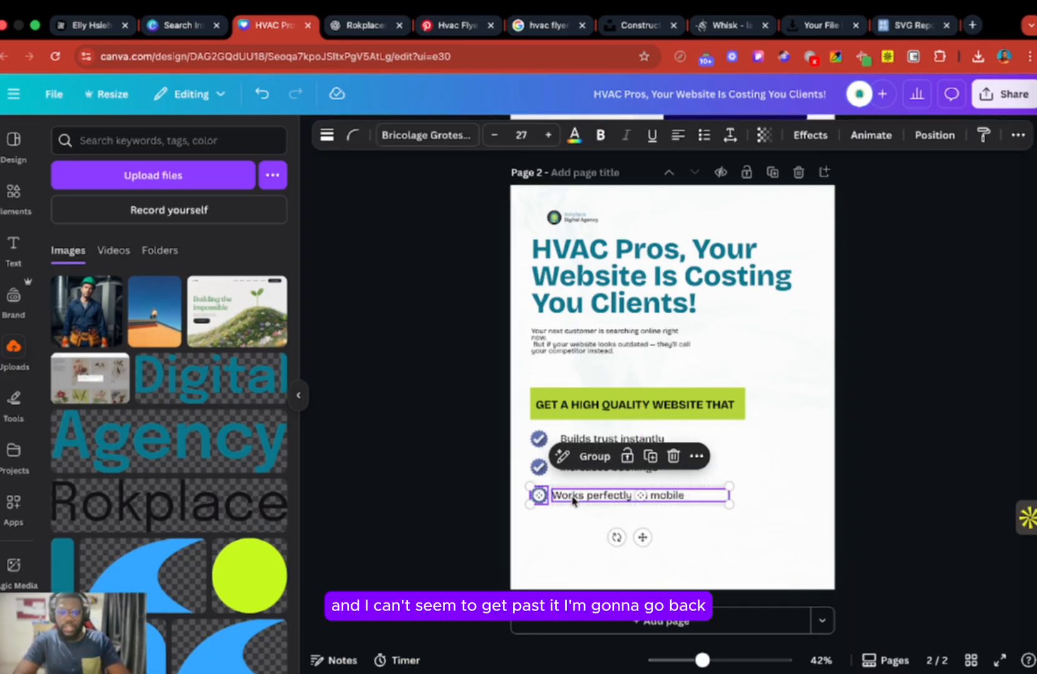
key(ctrl+g)
click(450, 490)
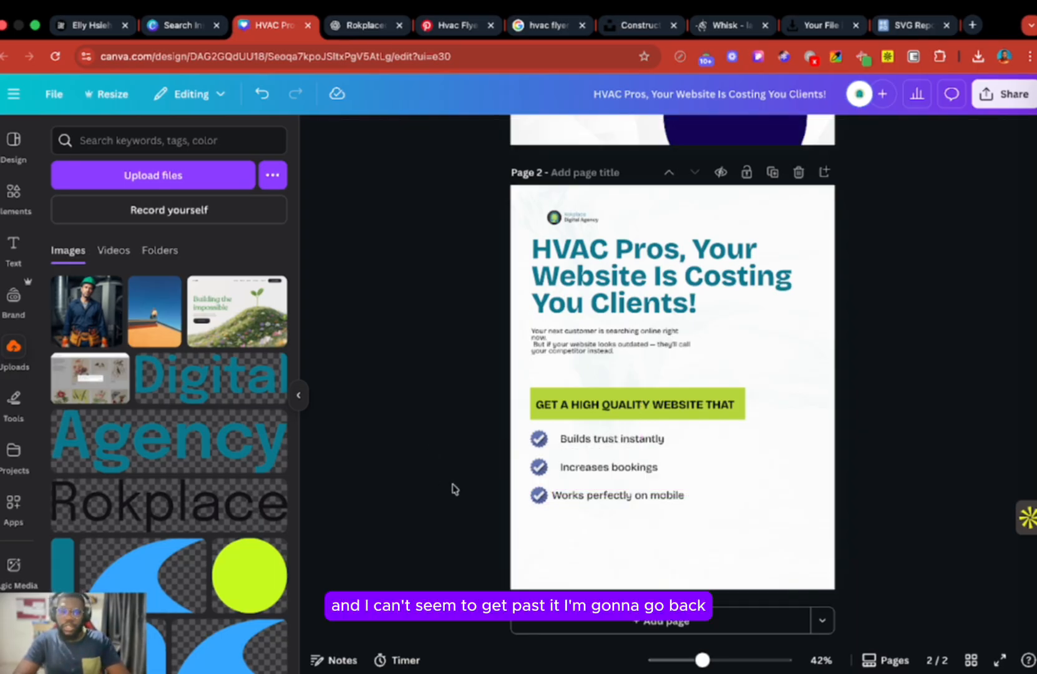
Ungroup the second bullet and move its "Increases bookings" text closer to the badge, level with the text below
click(578, 474)
click(462, 471)
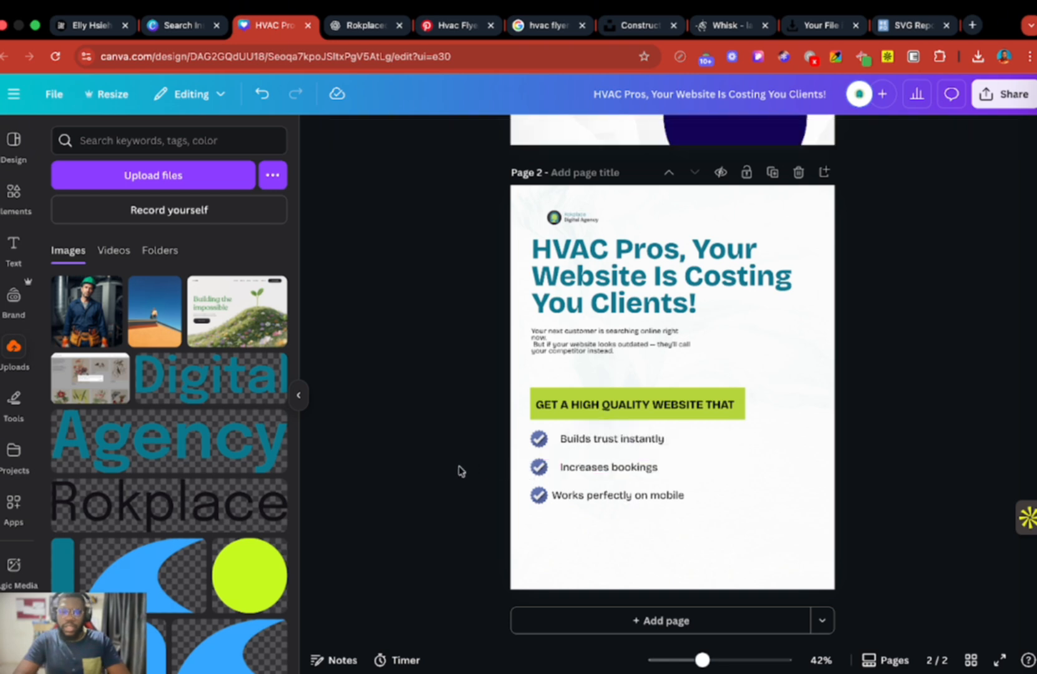
click(552, 469)
click(597, 430)
click(463, 472)
drag(582, 469, 574, 468)
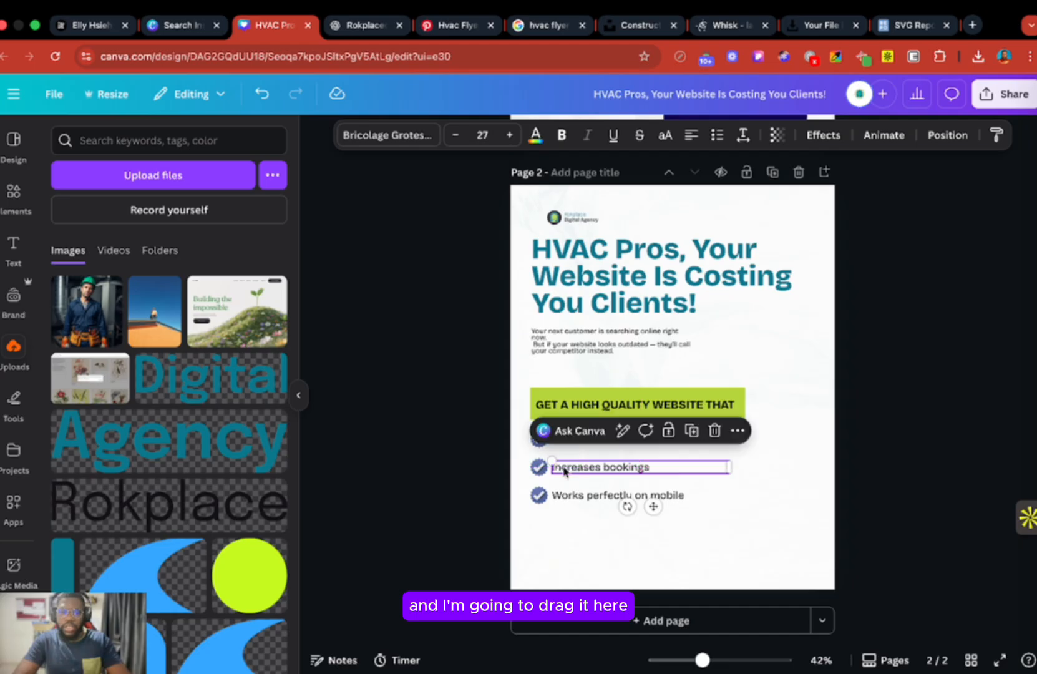
Group the second check badge with its "Increases bookings" text again
shift+click(537, 467)
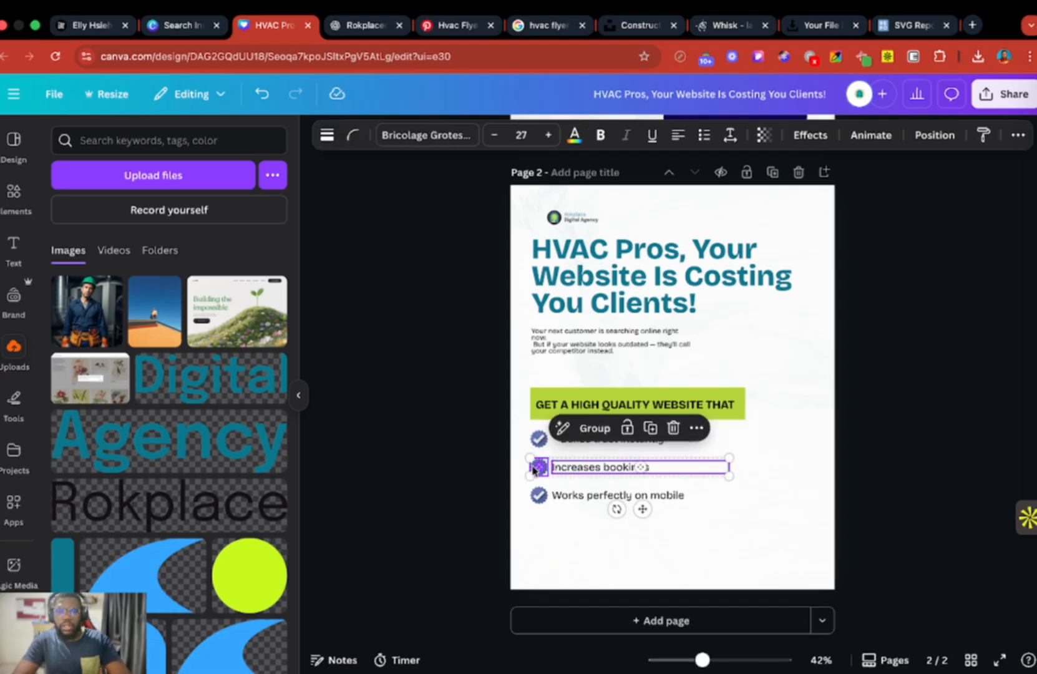
key(super+g)
click(458, 466)
Ungroup the first bullet to move "Builds trust instantly" closer to its badge, aligned with the lower bullets, and regroup the pair
click(580, 445)
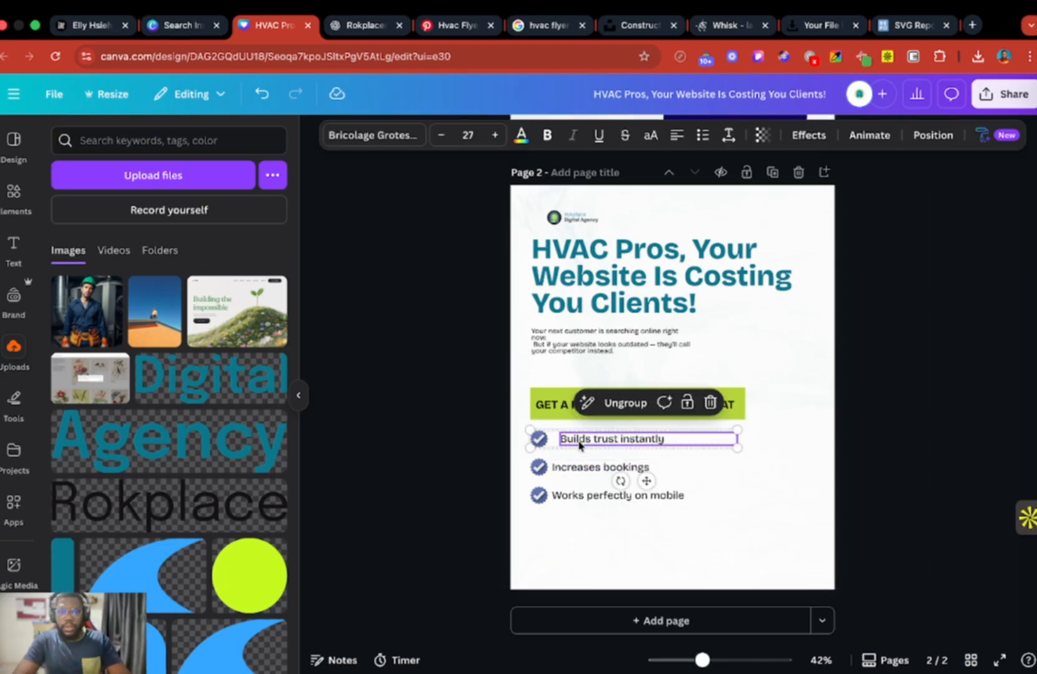
click(625, 403)
click(499, 449)
click(574, 445)
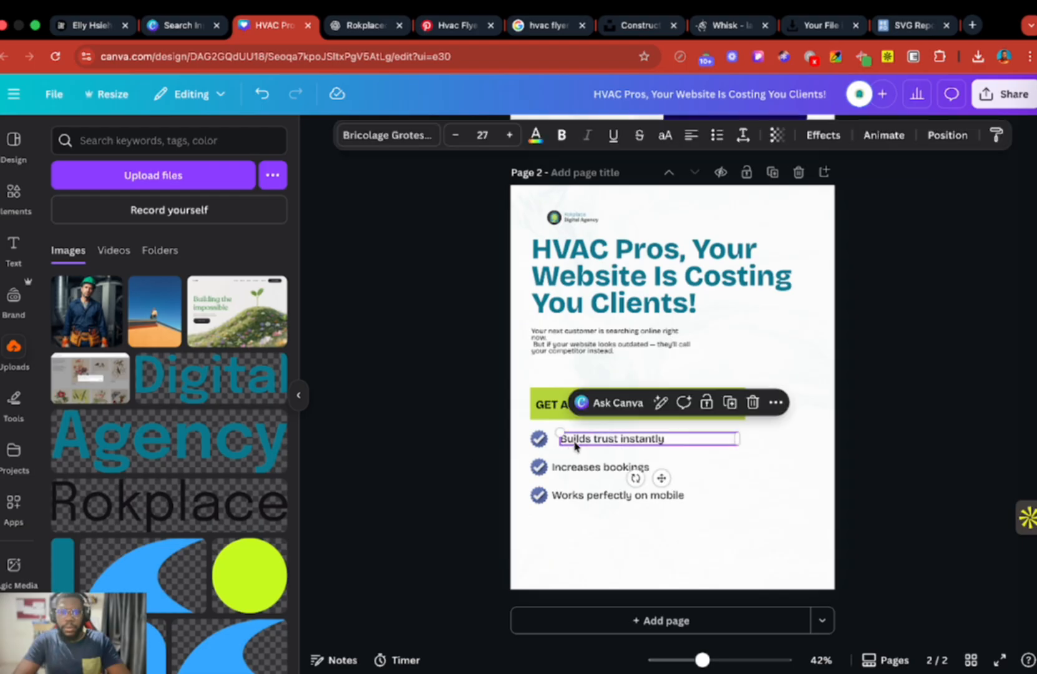
drag(574, 445, 565, 440)
shift+click(537, 439)
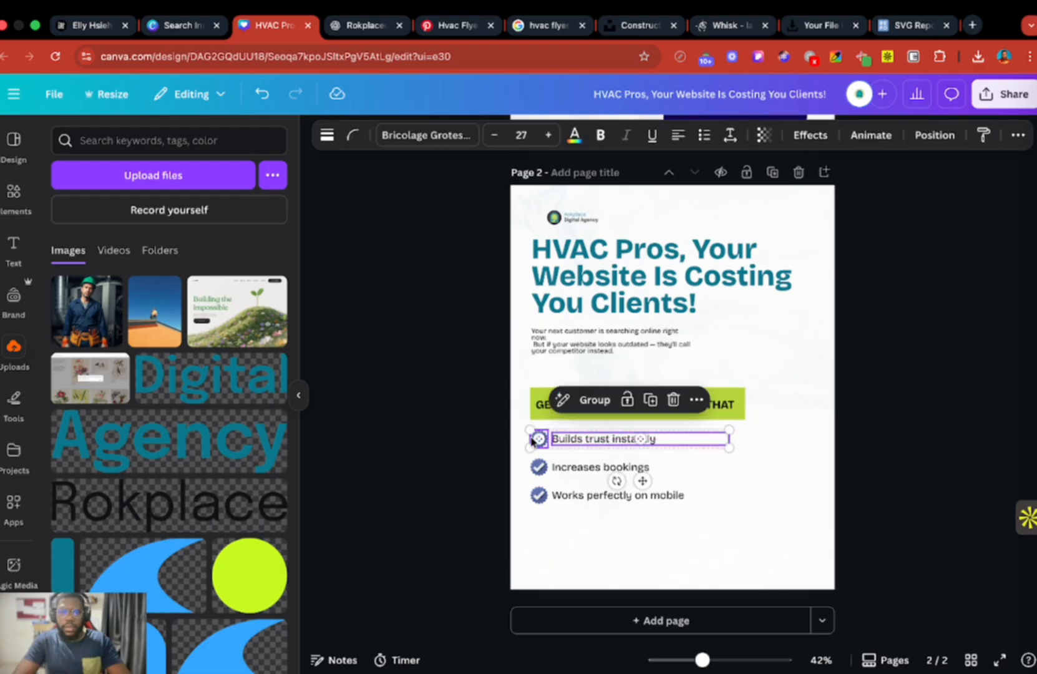
key(super+g)
Nudge the "Increases bookings" and "Works perfectly on mobile" bullets upward to tighten the vertical spacing of the list
click(564, 469)
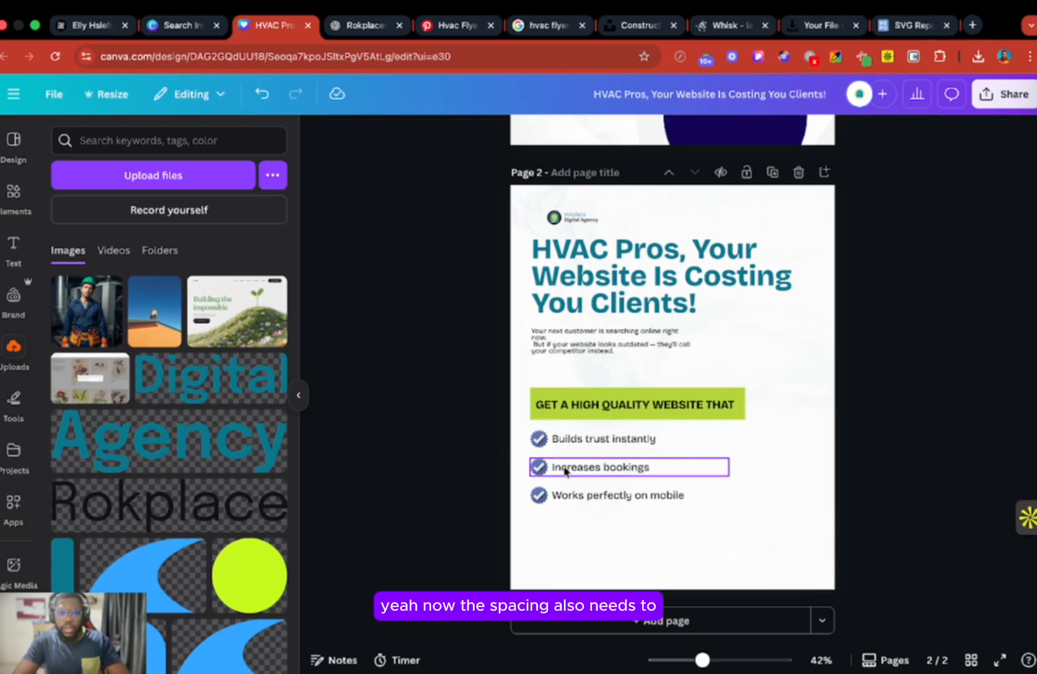
key(shift+Up)
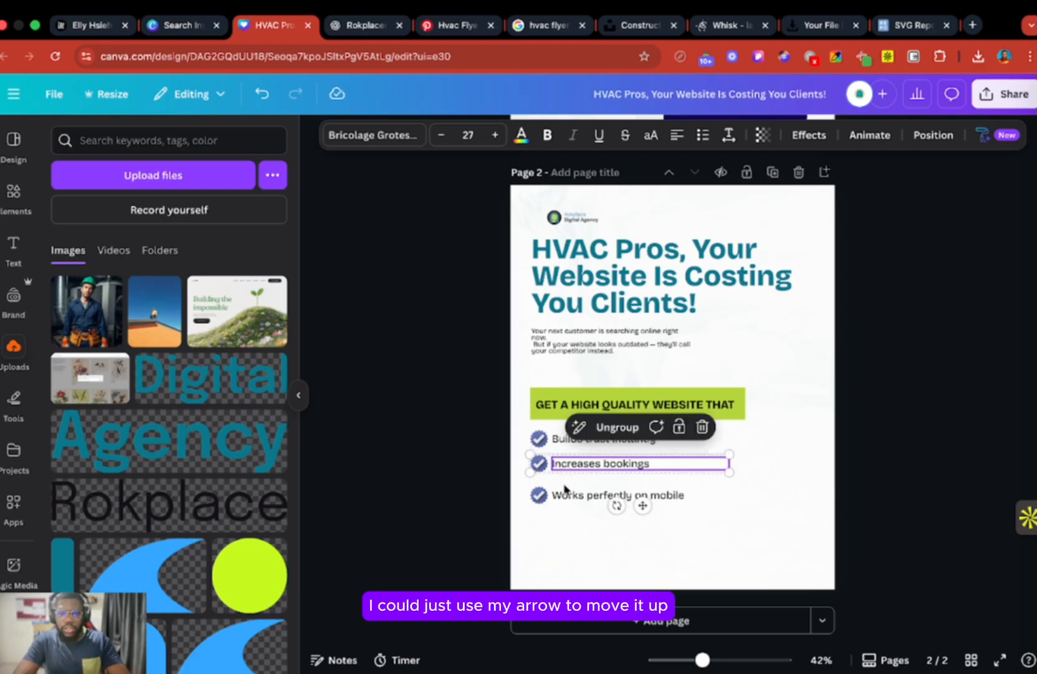
click(566, 496)
key(Up)
key(Up)
key(Up)
key(Up)
key(Up)
key(Up)
key(Up)
key(Up)
key(Up)
key(Up)
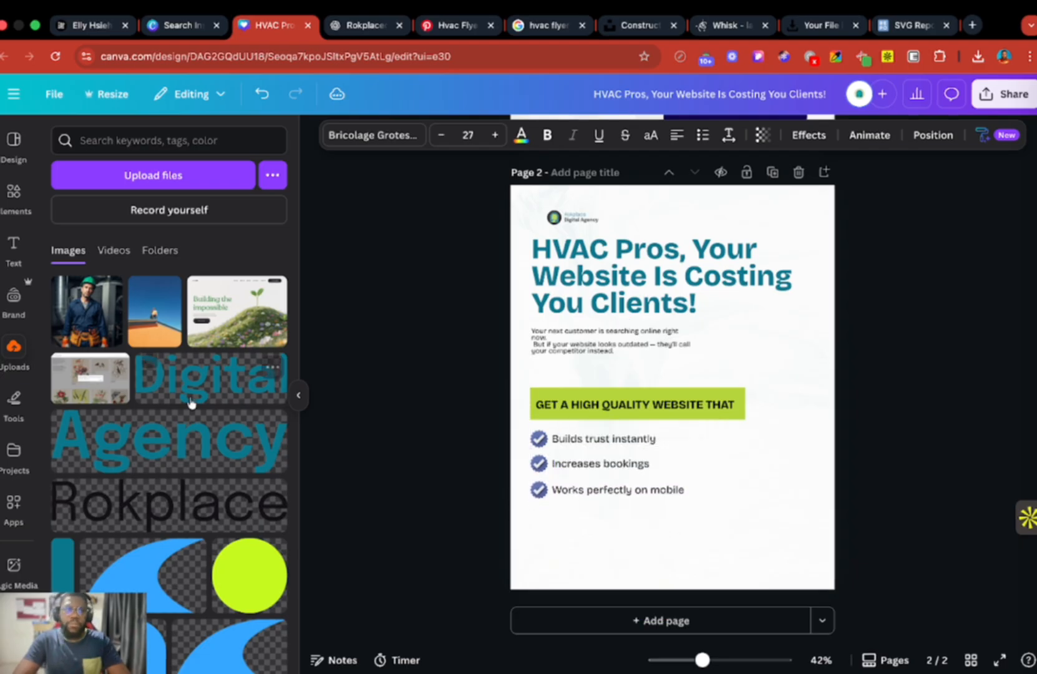
Place the uploaded image of the worker in the green helmet on page 2 and enlarge it to the page's lower edge
drag(78, 314, 709, 419)
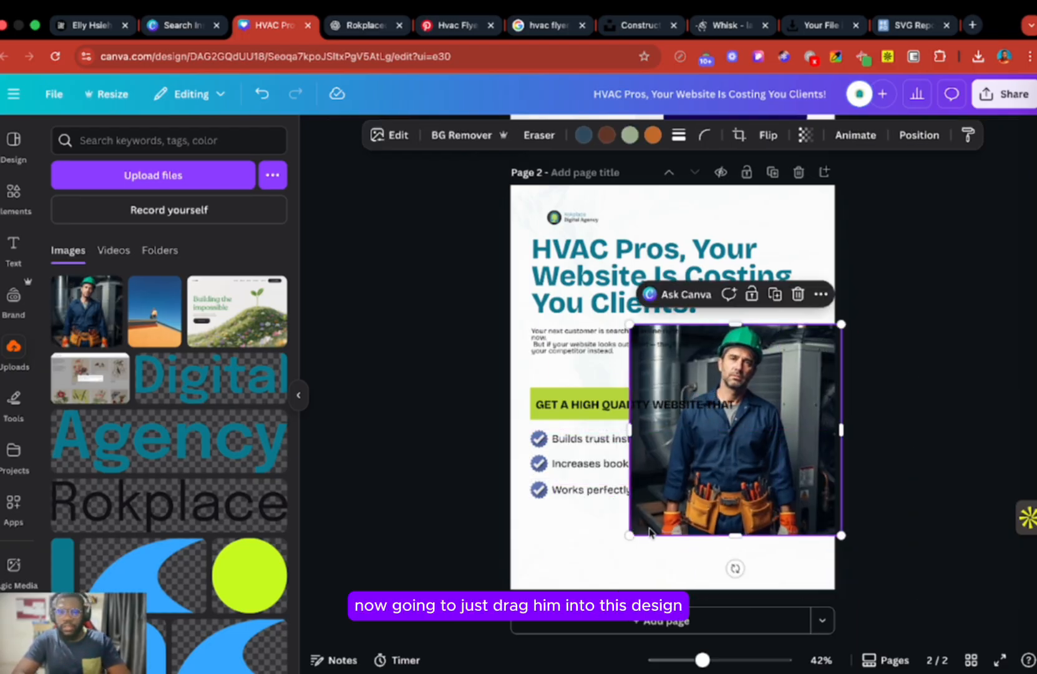
drag(630, 532, 576, 580)
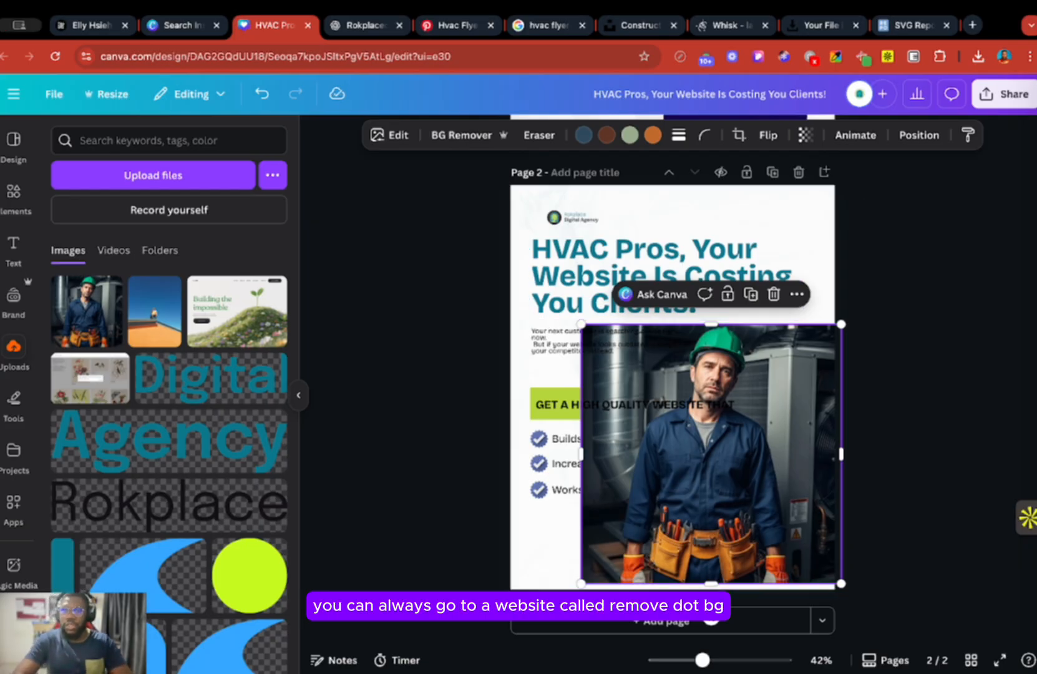
click(972, 25)
text(remove.bg)
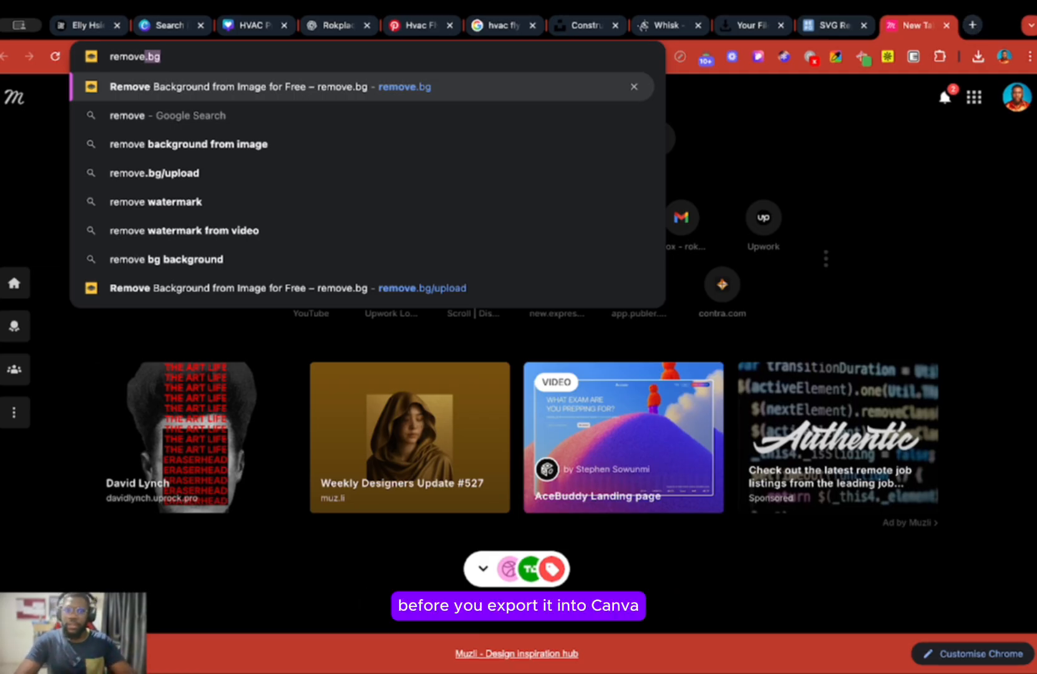
click(252, 27)
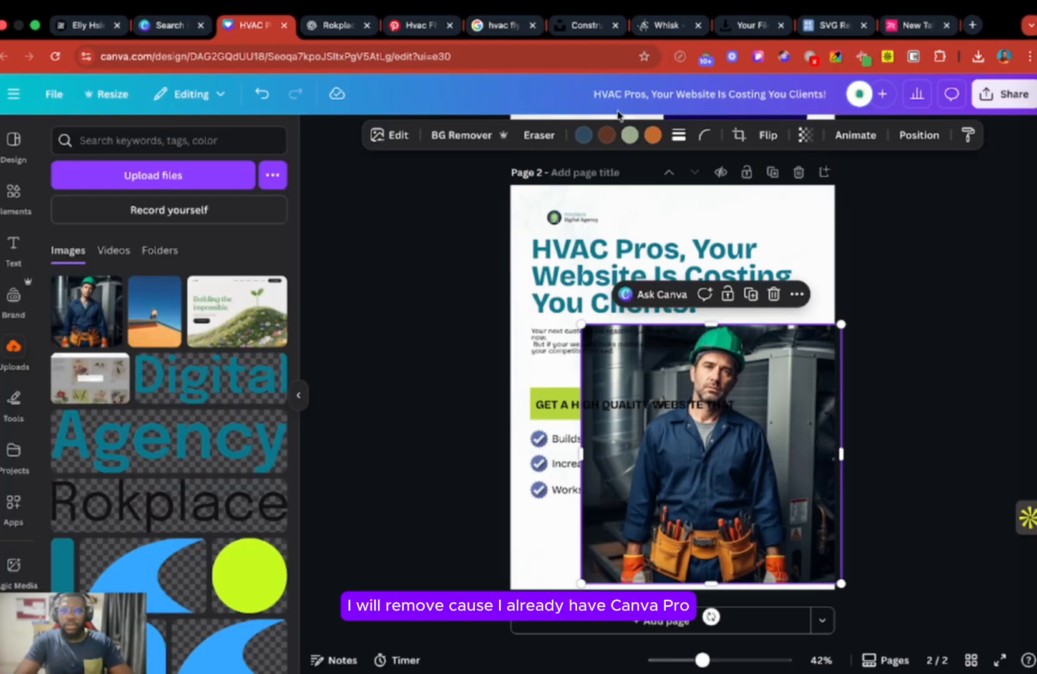
Remove the background from the worker image and move him into the flyer's lower-right corner, clear of the bullets
click(476, 142)
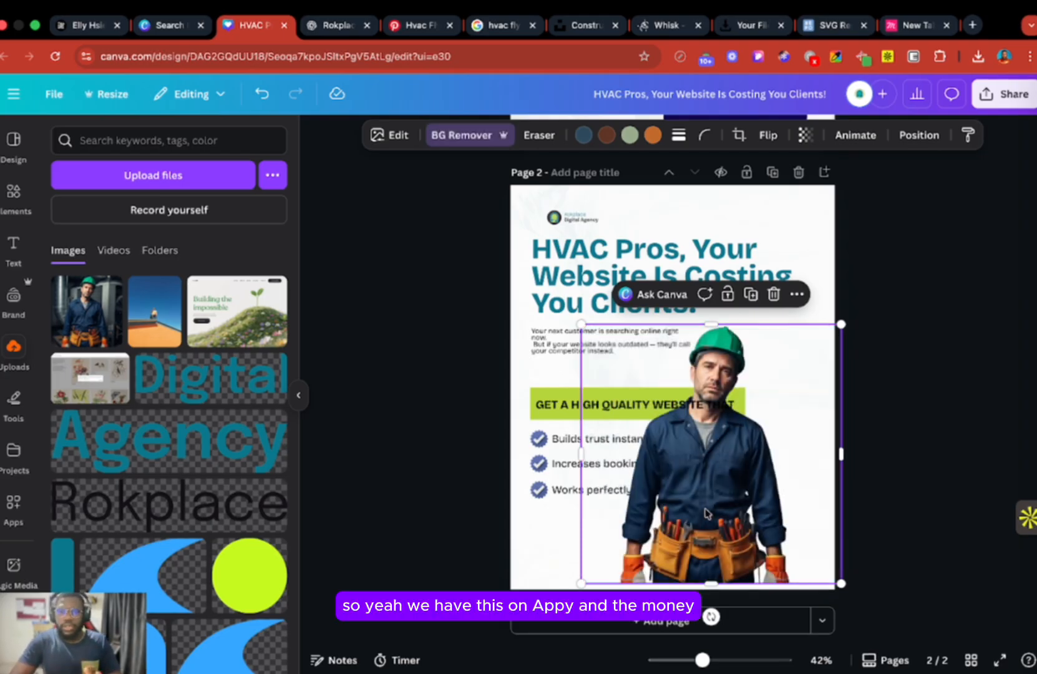
drag(730, 471, 784, 501)
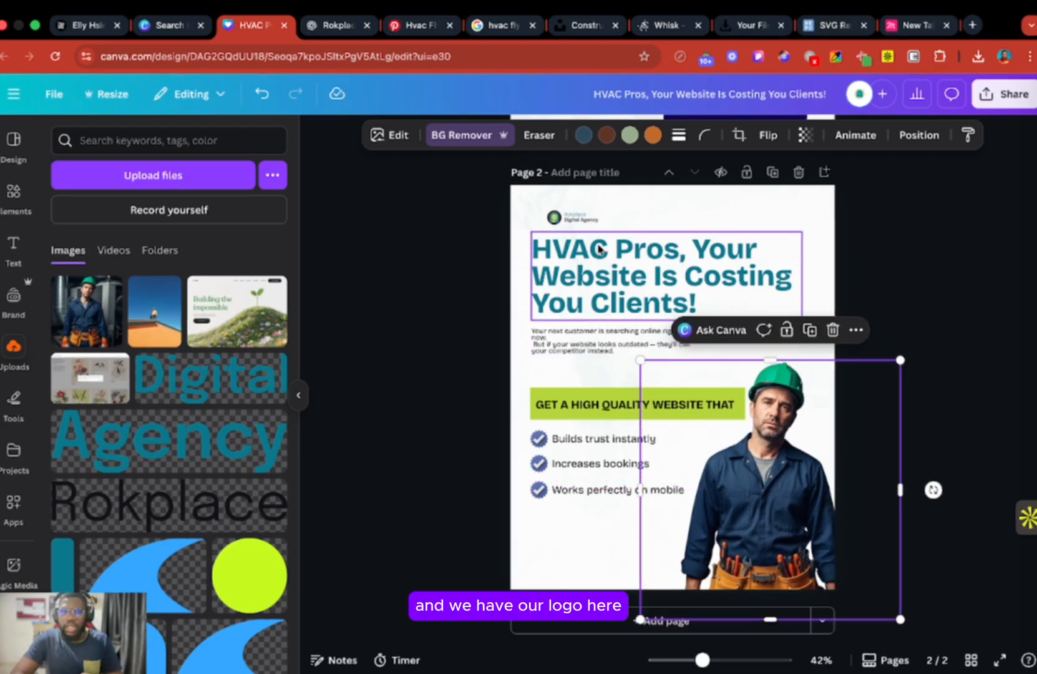
Set the corner rounding of the green rectangle behind "GET A HIGH QUALITY WEBSITE THAT" to 61
click(573, 221)
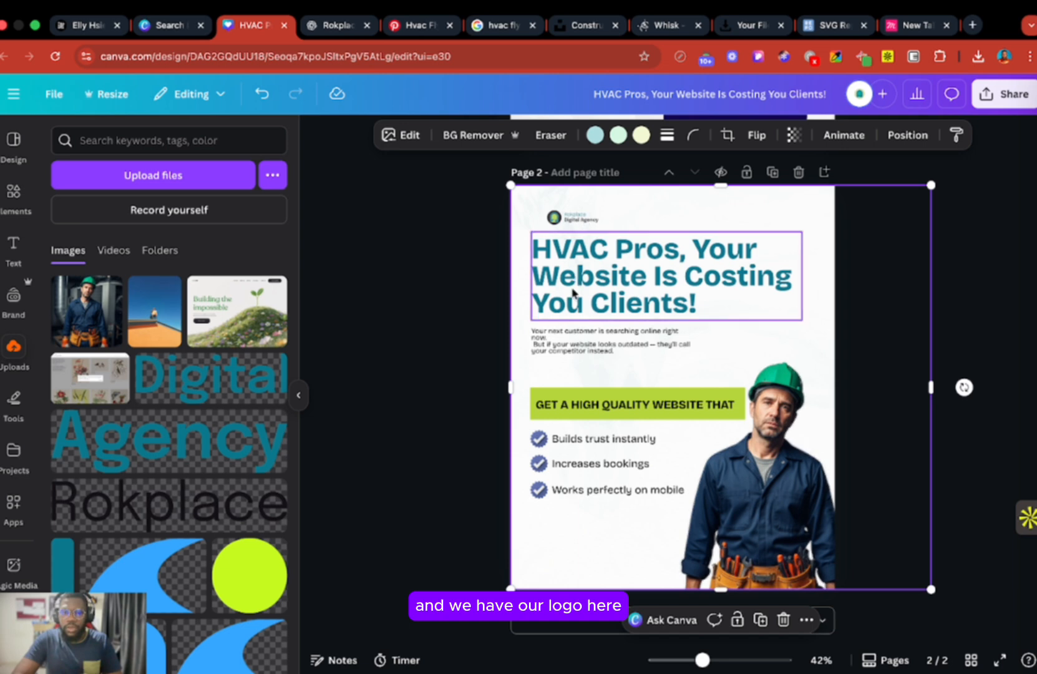
click(562, 343)
click(562, 411)
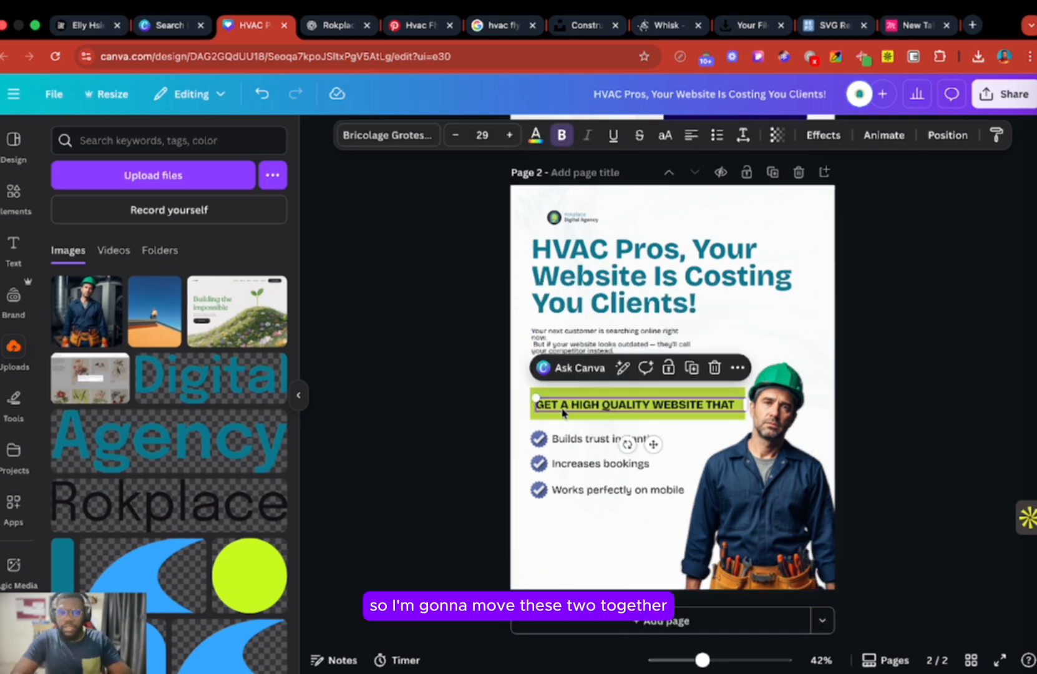
click(555, 402)
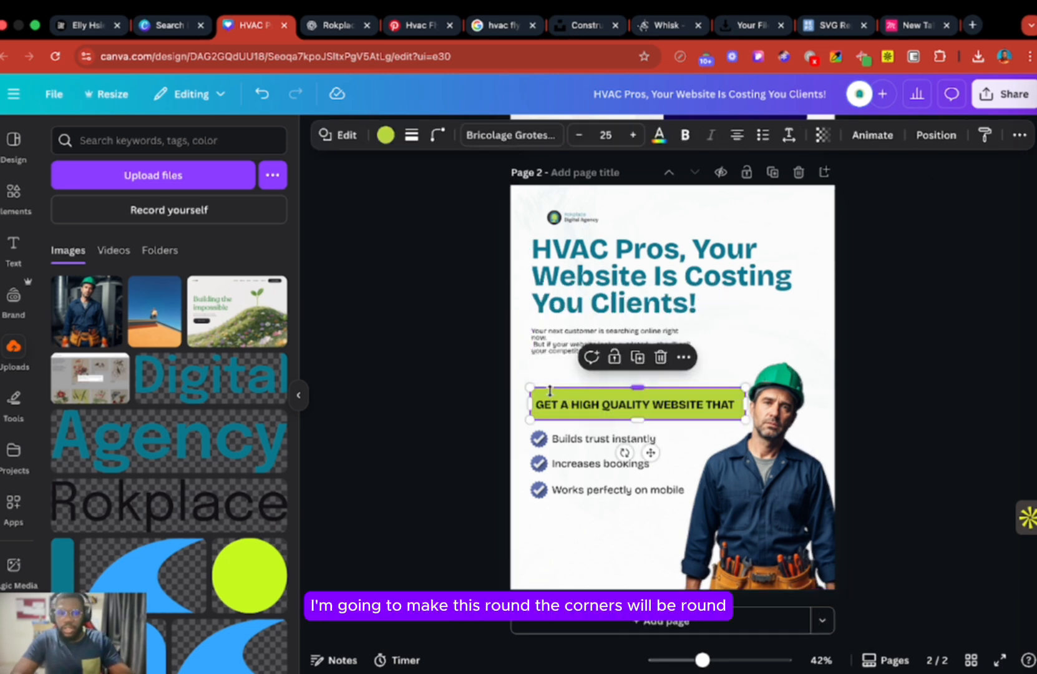
click(438, 135)
drag(368, 197, 429, 195)
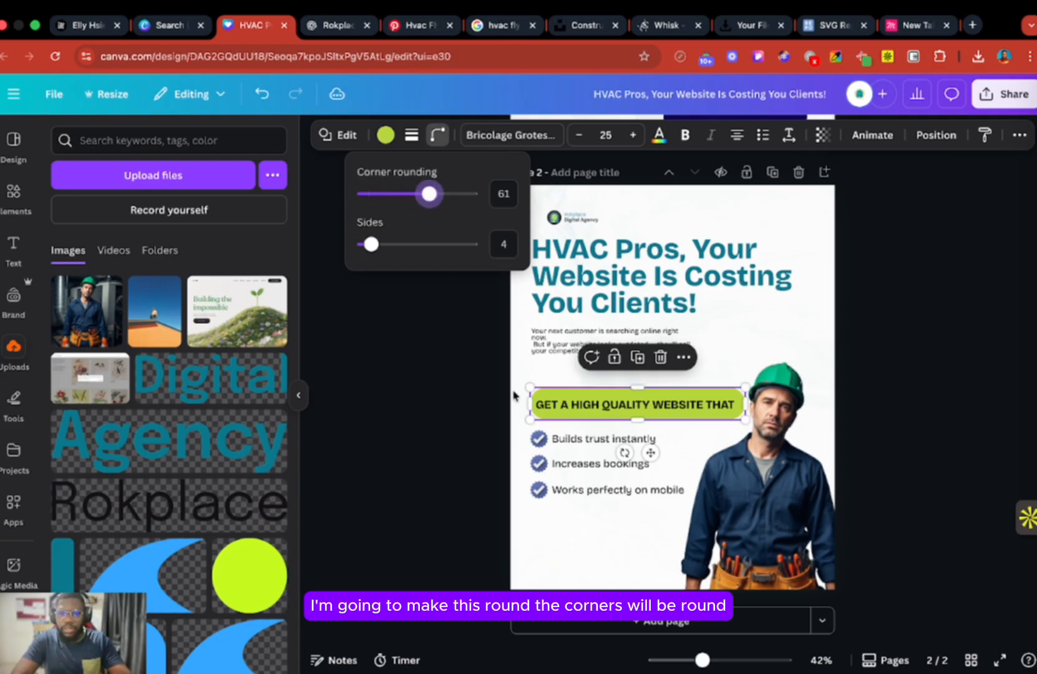
Move the green rounded shape together with its "GET A HIGH QUALITY WEBSITE THAT" text up, just below the small paragraph
click(571, 402)
click(561, 399)
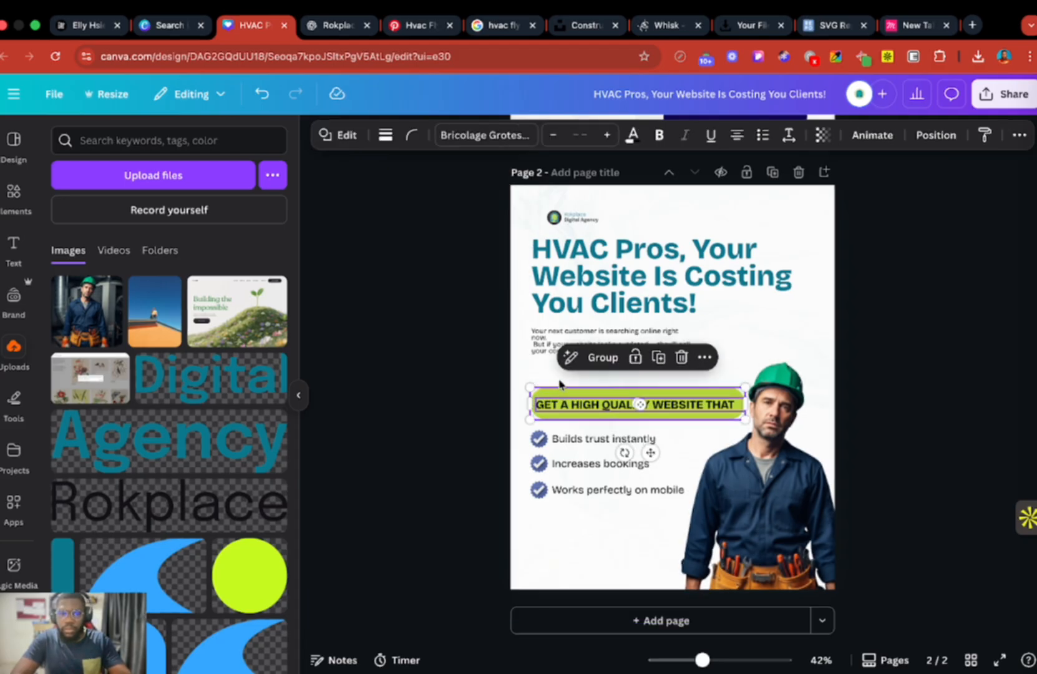
drag(560, 383, 558, 360)
Move the three check-marked bullets up together so they sit just below the green heading shape
click(559, 438)
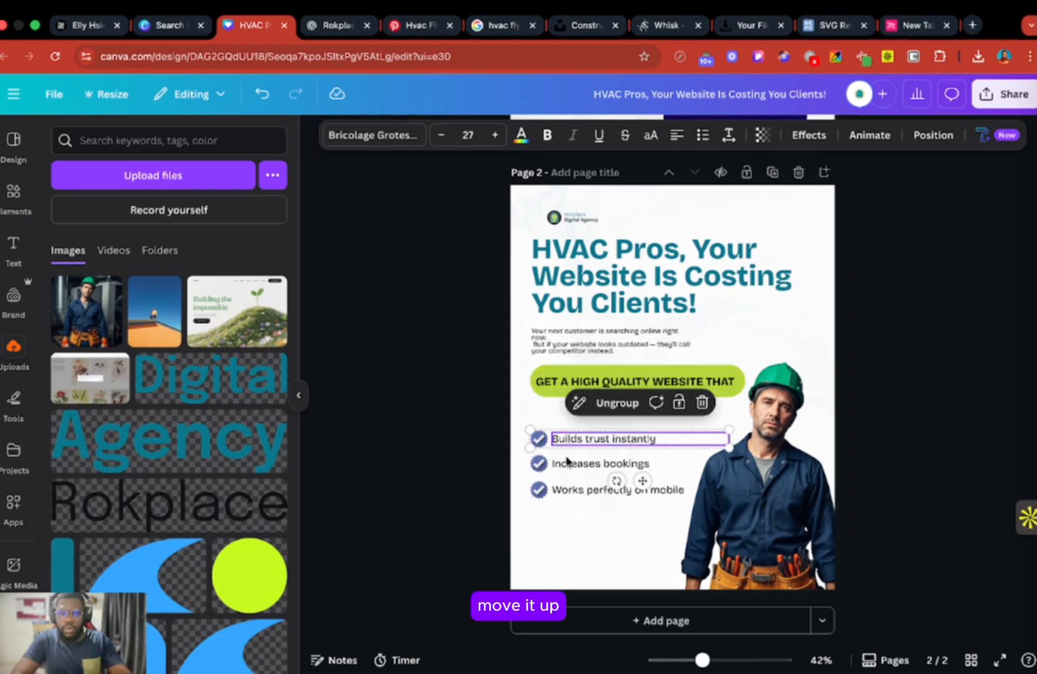
shift+click(567, 462)
shift+click(568, 490)
drag(568, 489, 573, 445)
click(800, 432)
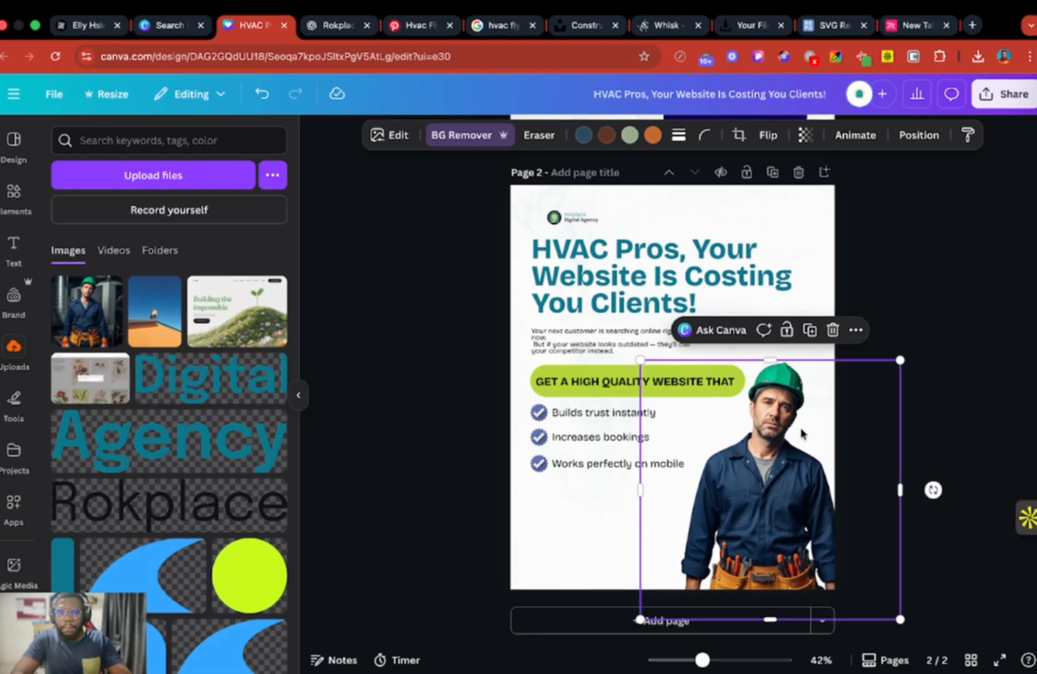
click(410, 487)
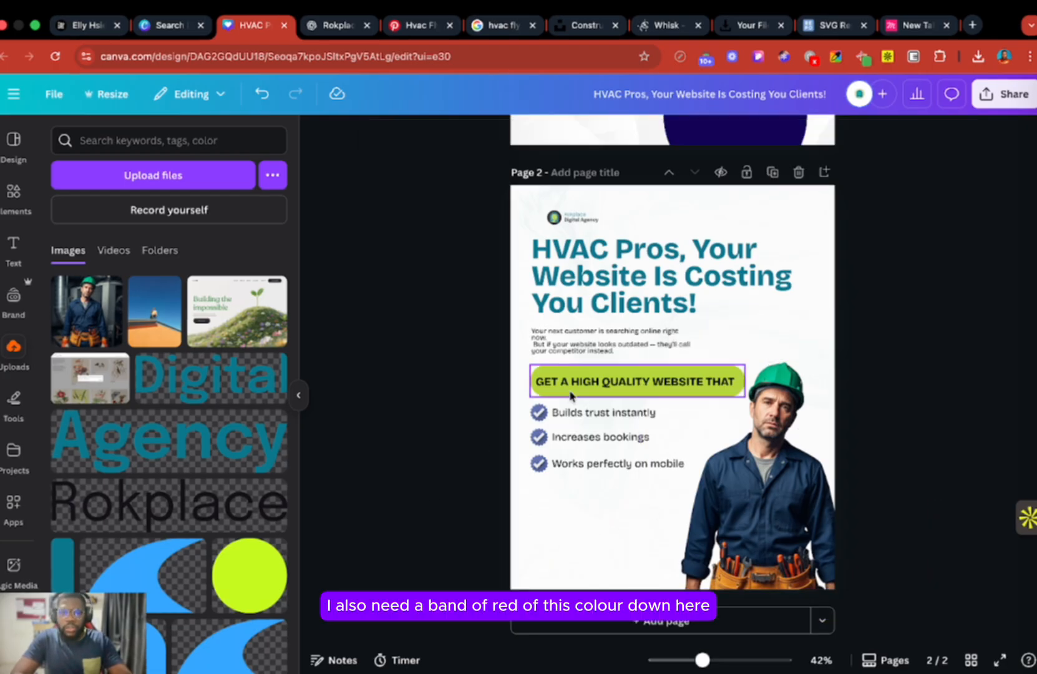
Add a green rectangle near the bottom of page 2 and flatten it into a thin band
key(r)
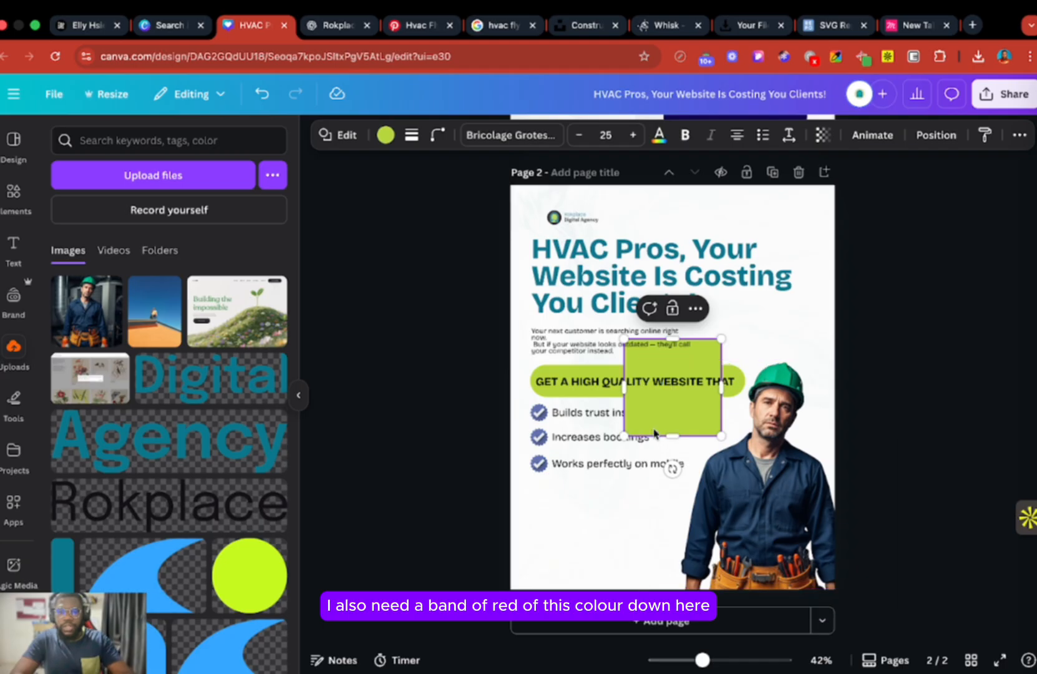
drag(660, 424, 625, 571)
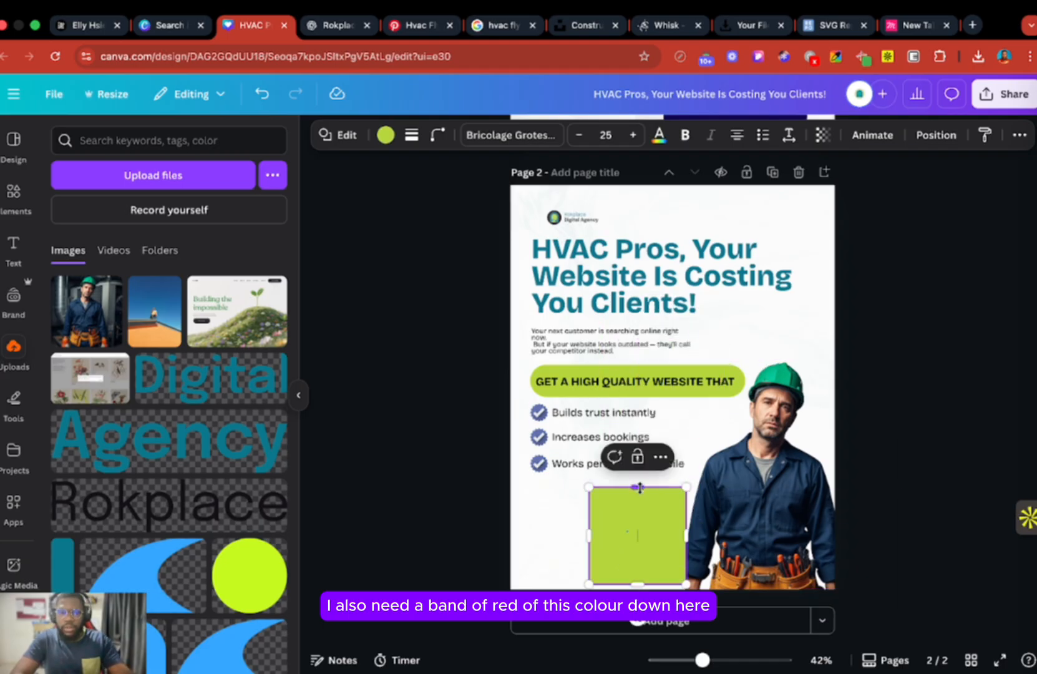
drag(639, 487, 640, 562)
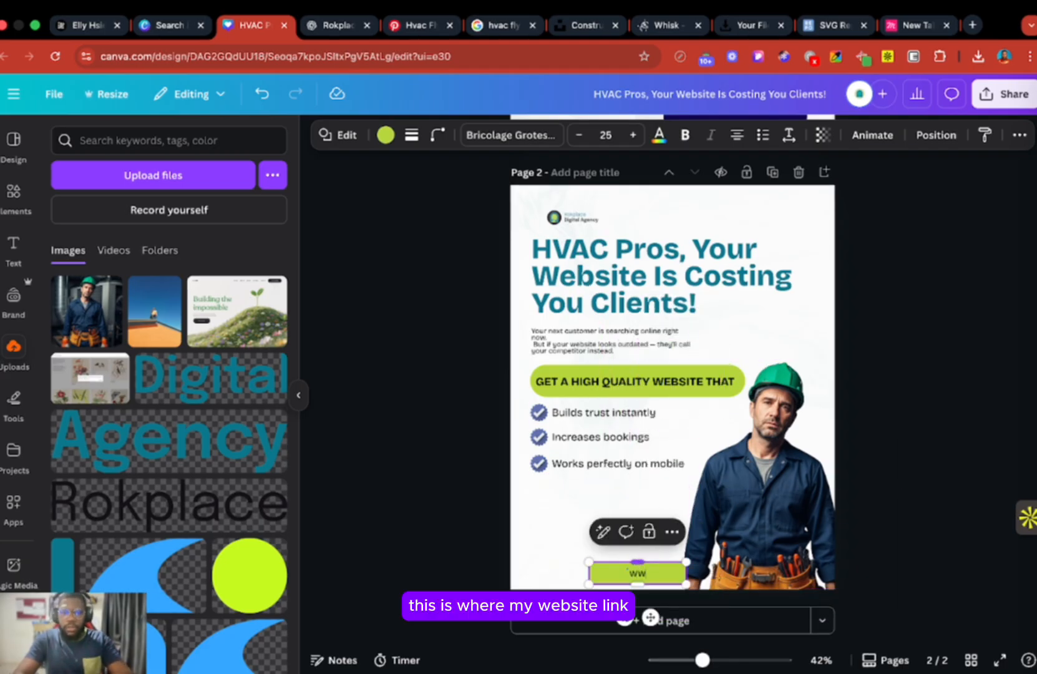
text(www.rok)
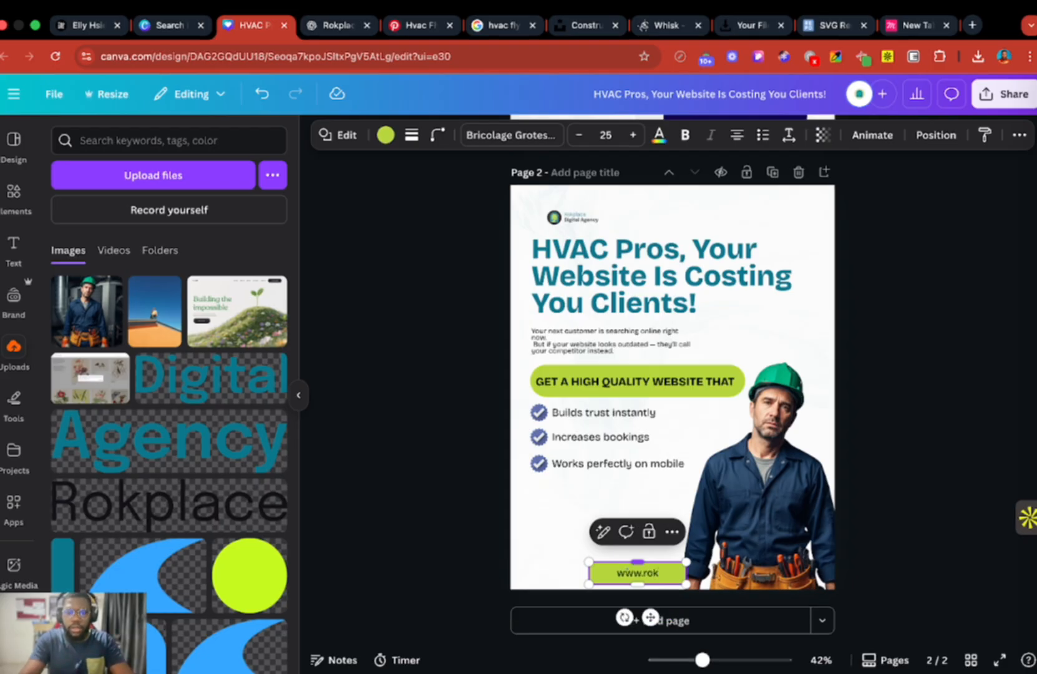
text(pla)
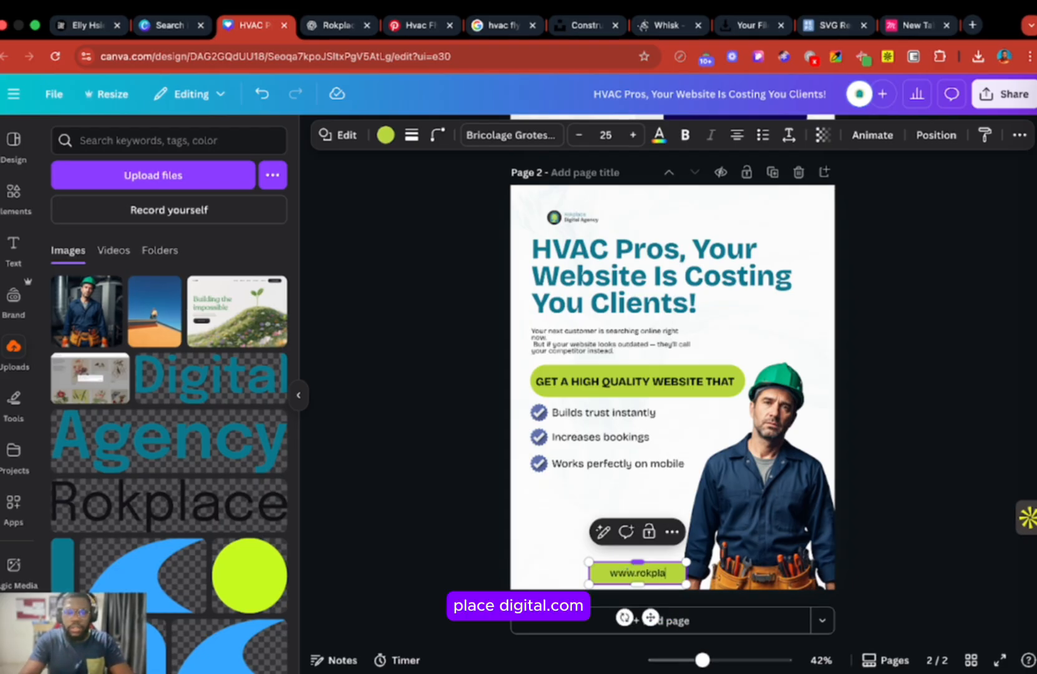
text(cedigit)
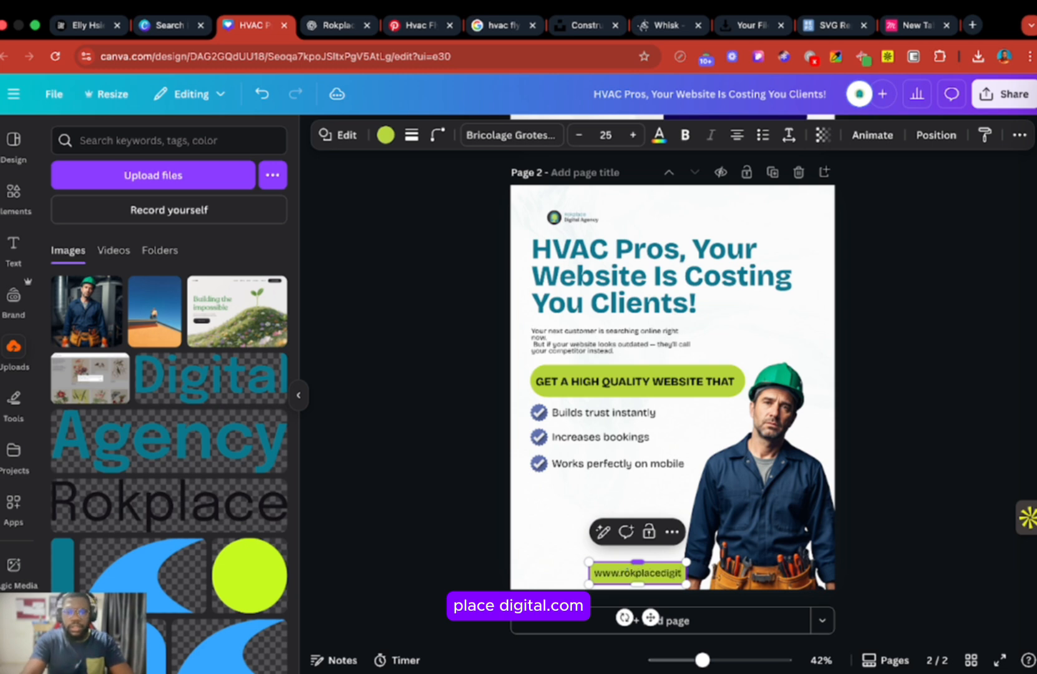
text(al.com)
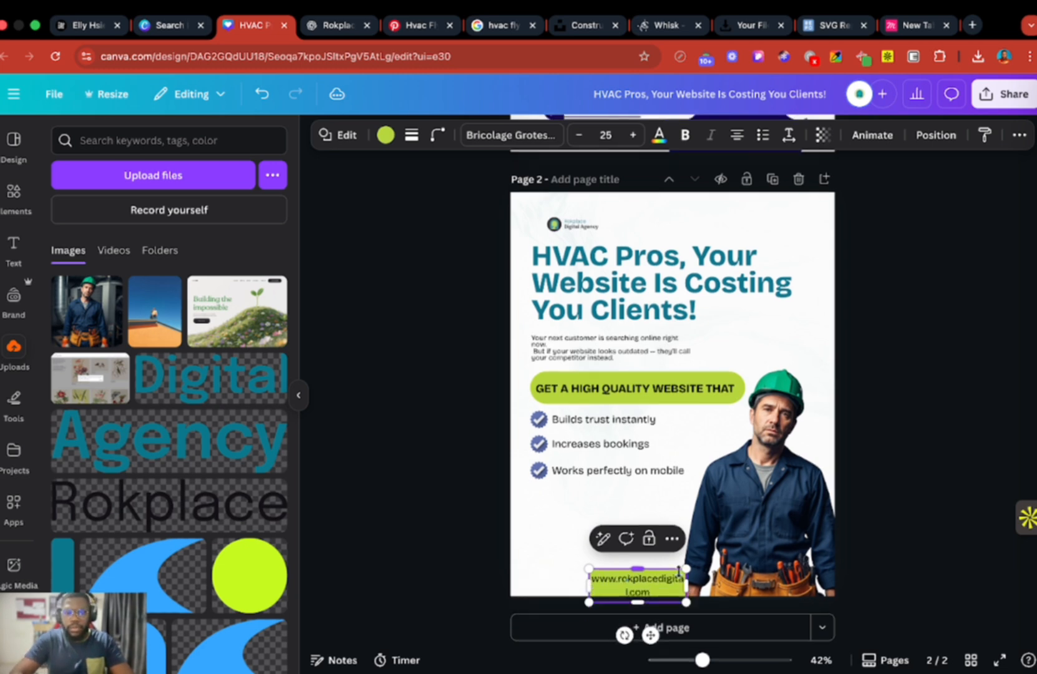
click(693, 588)
click(613, 592)
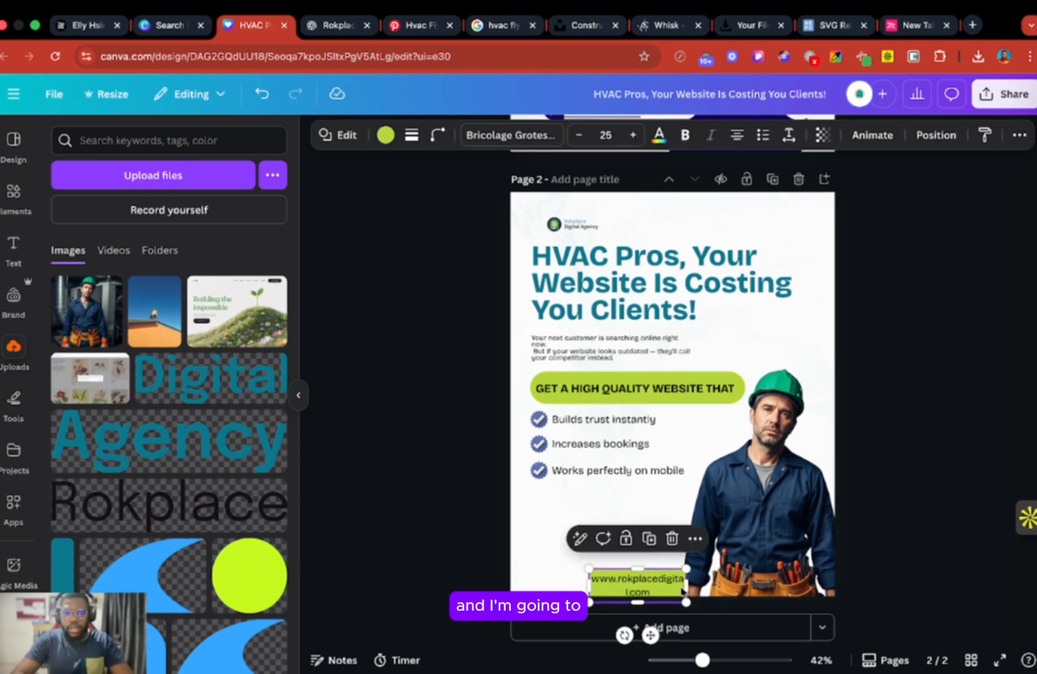
Stretch the green website band across the flyer's full width along its bottom edge
drag(686, 584, 834, 585)
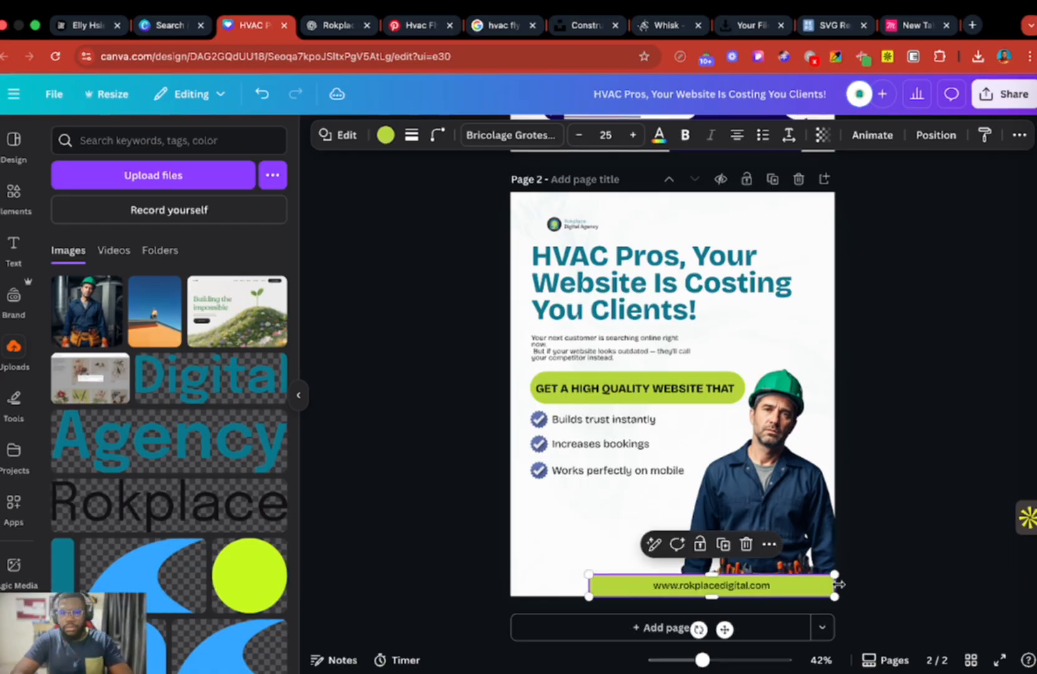
drag(589, 586, 510, 586)
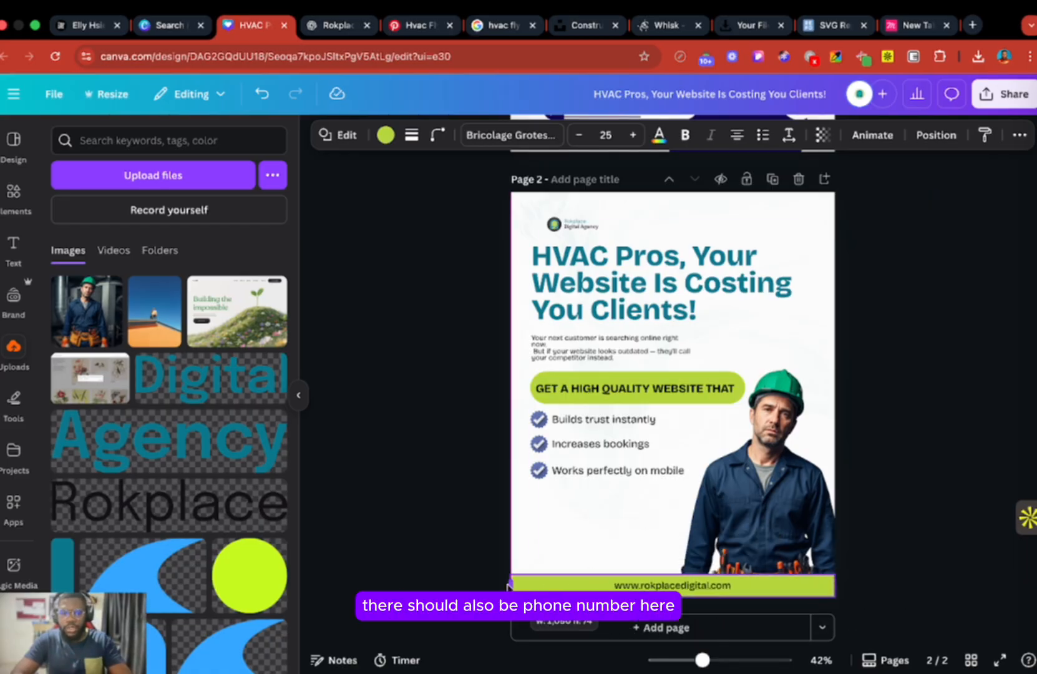
click(734, 584)
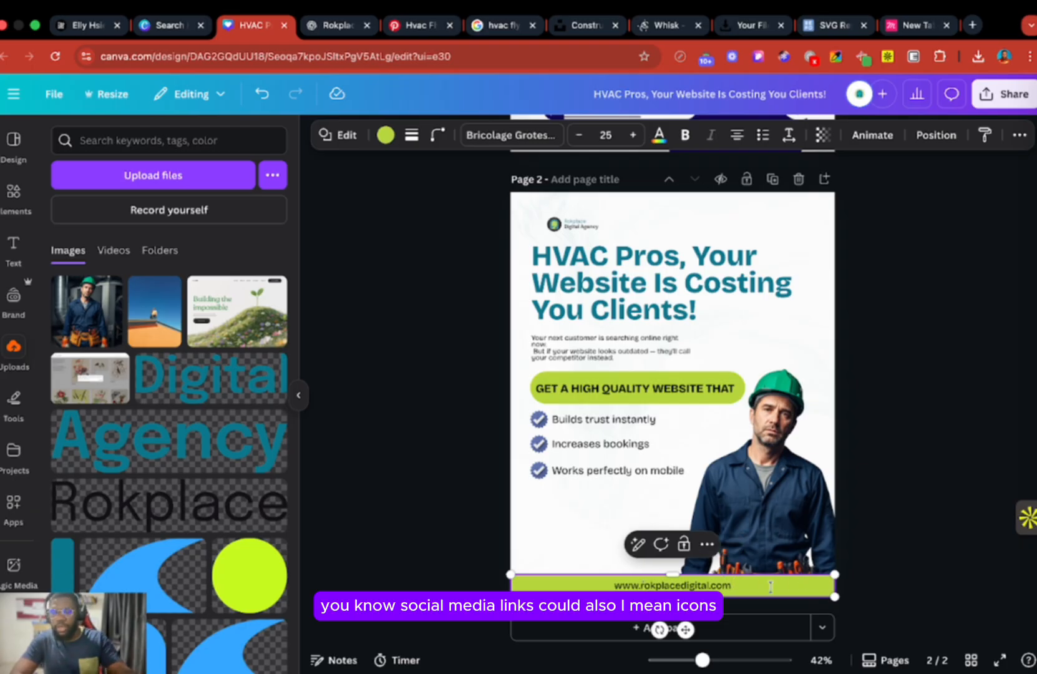
click(906, 534)
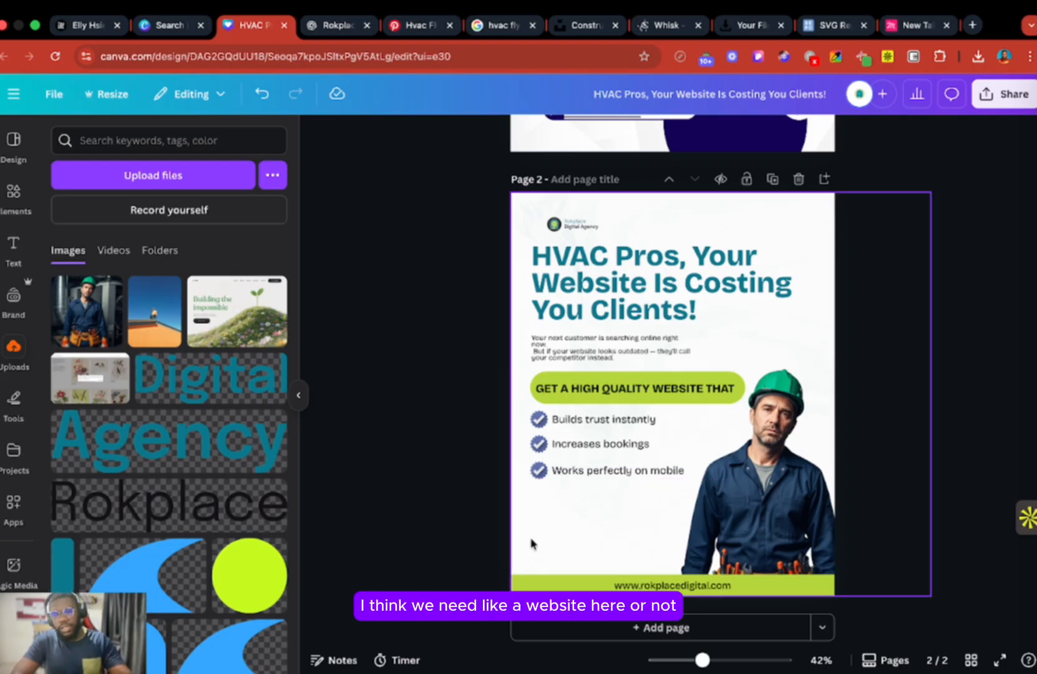
Move the three check-marked bullets and the green heading shape slightly down, leaving more space below the small paragraph
click(609, 470)
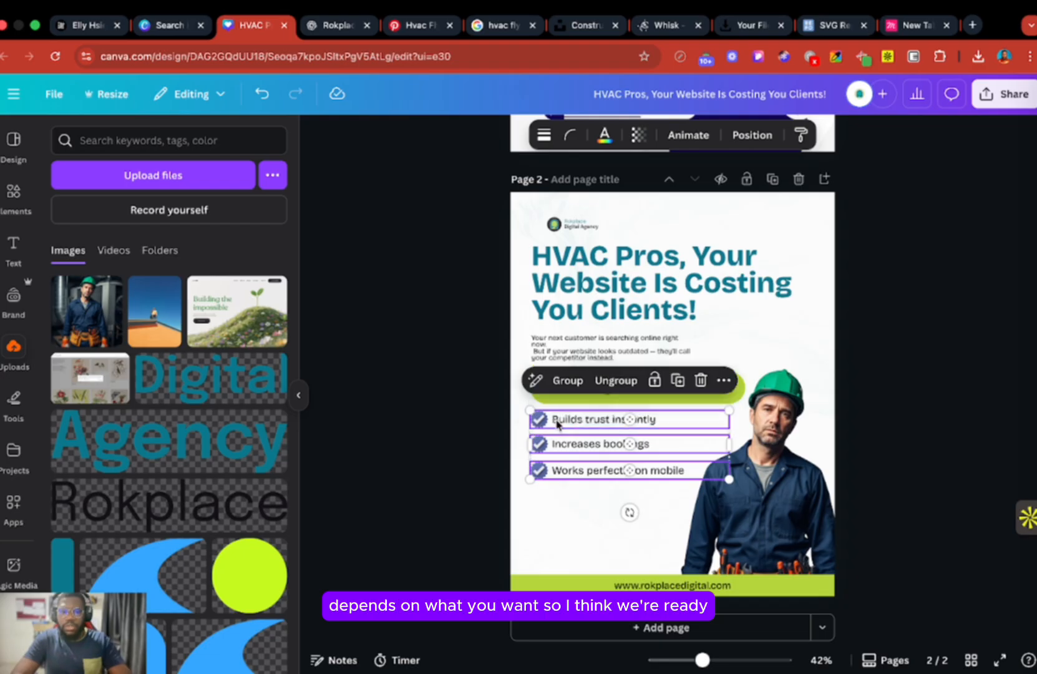
drag(558, 425, 558, 442)
click(575, 374)
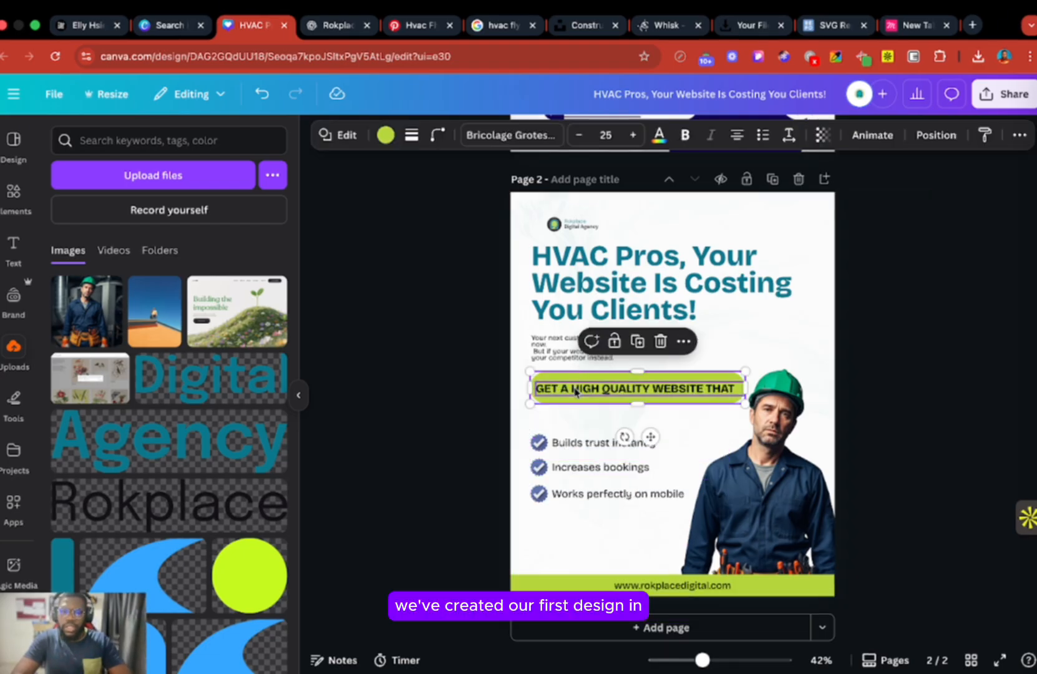
click(575, 388)
drag(575, 388, 575, 408)
Widen the small paragraph's text box so its first sentence fits on a single line
click(554, 340)
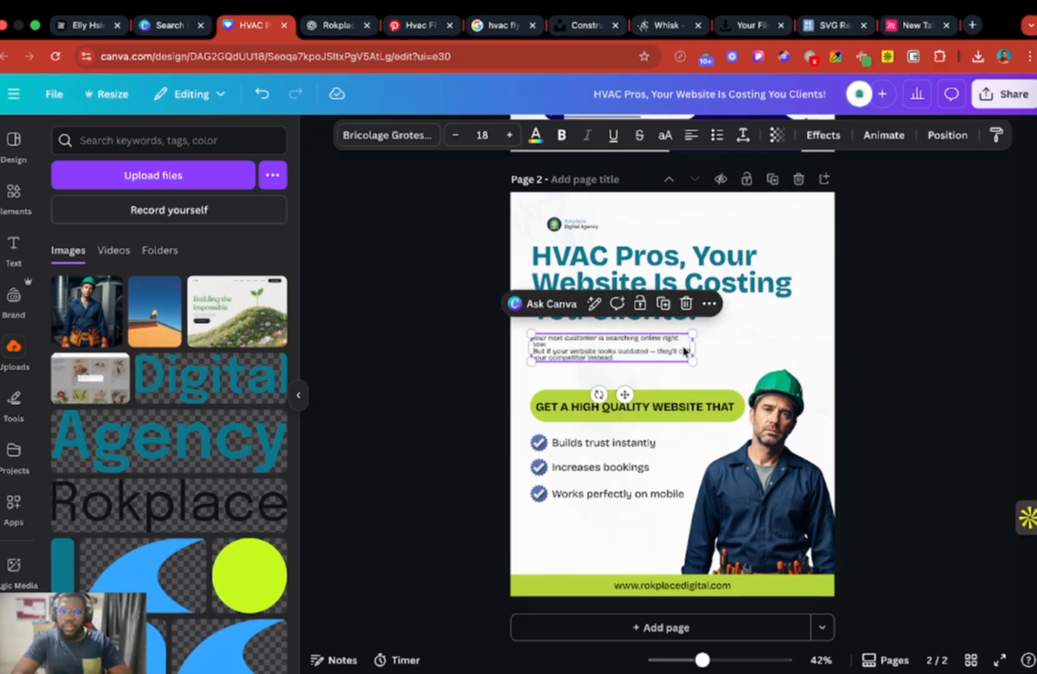
drag(690, 347, 751, 345)
click(924, 298)
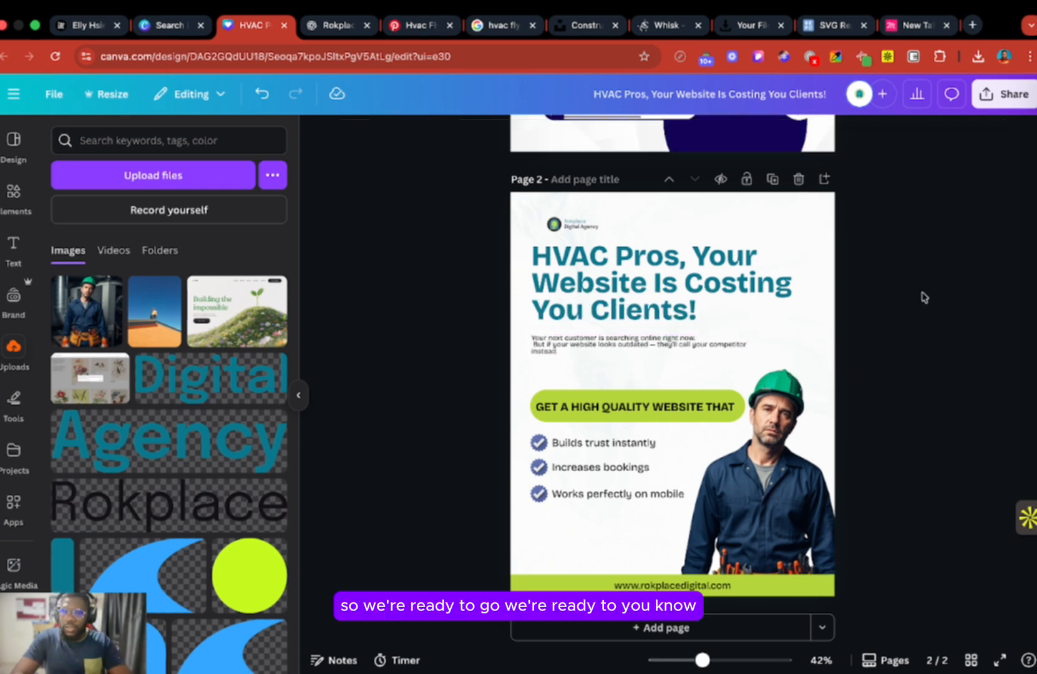
click(681, 353)
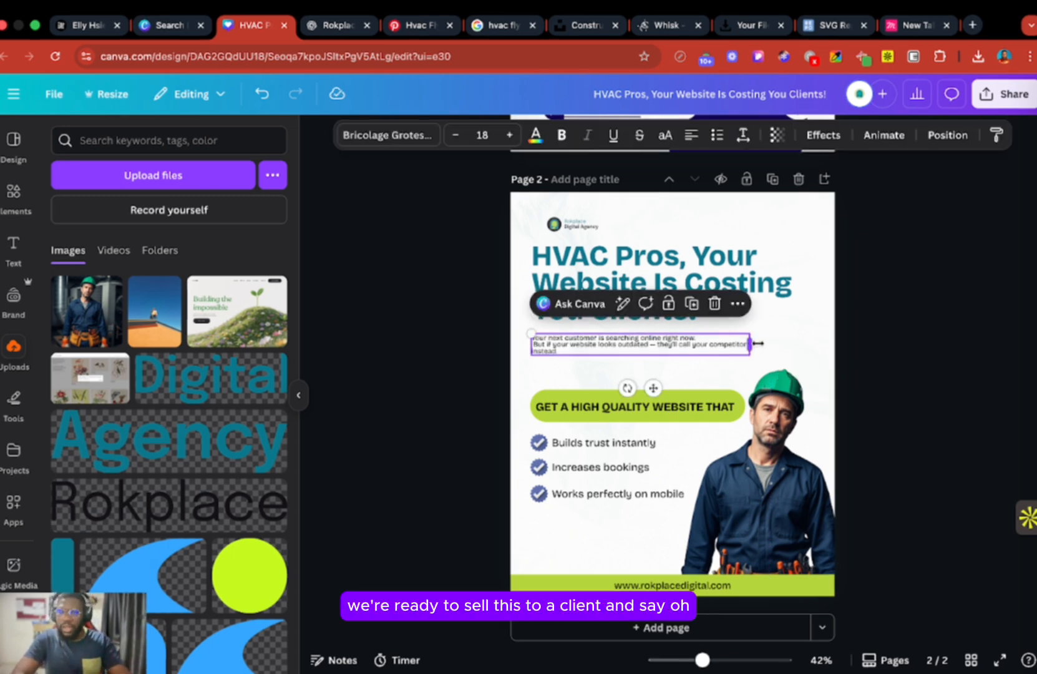
drag(755, 343, 714, 345)
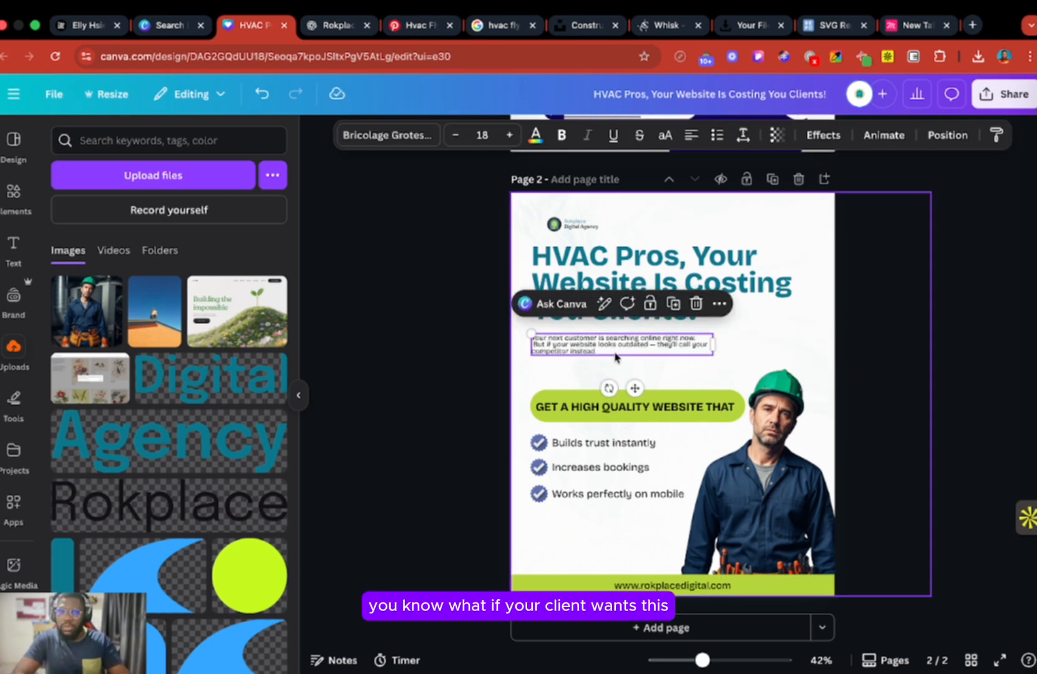
Justify the small paragraph's text and set its line spacing to 1.4
click(690, 136)
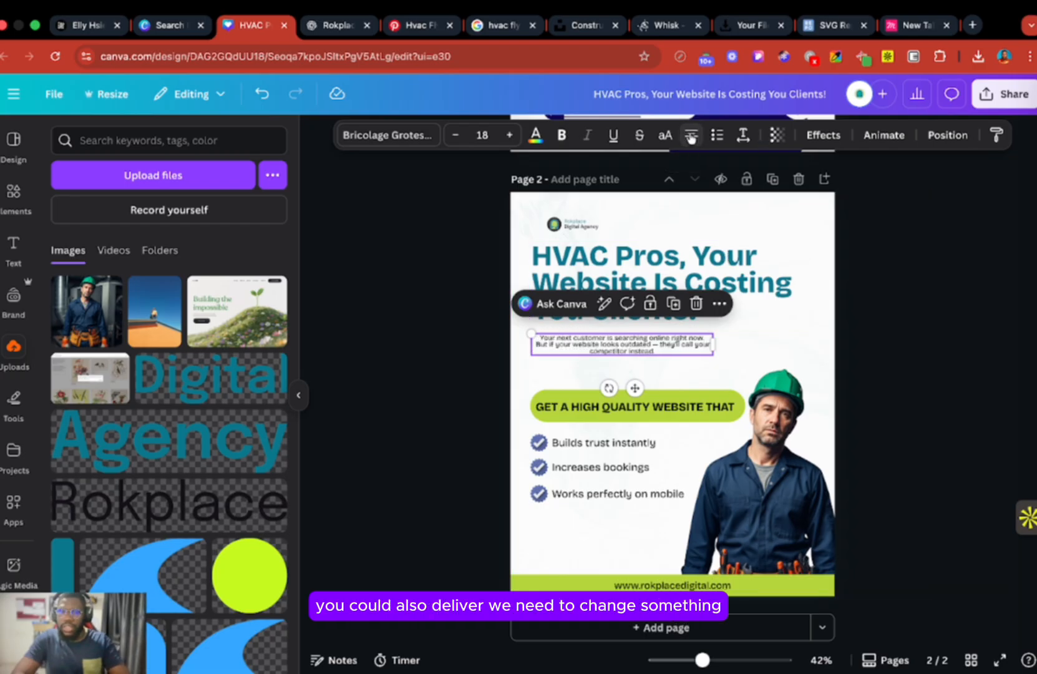
click(690, 136)
click(690, 136)
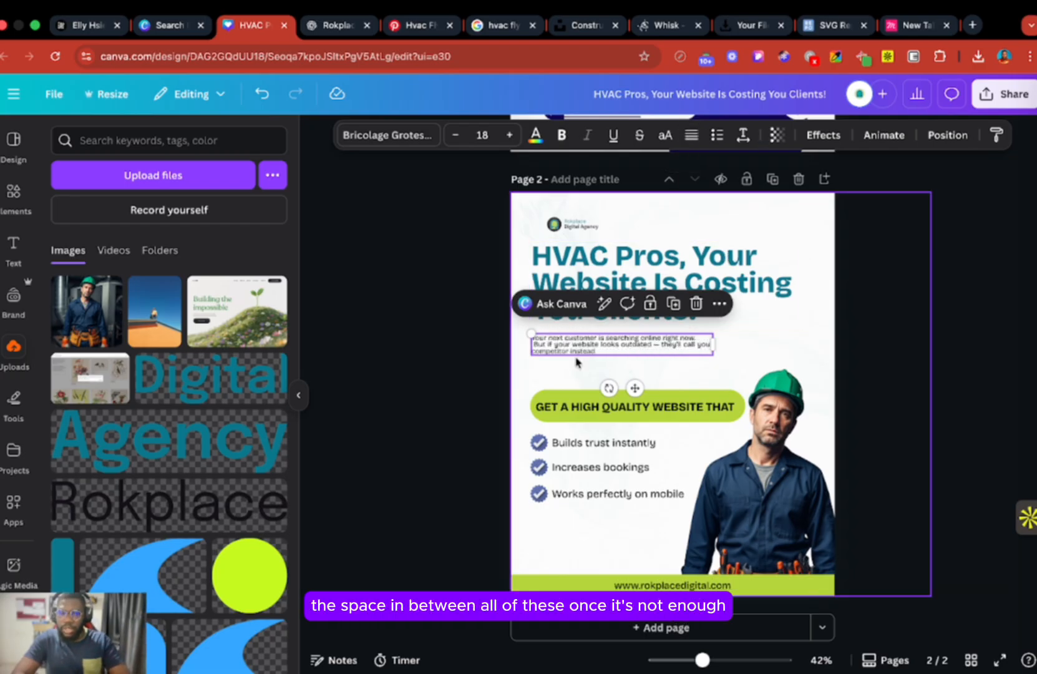
scroll(522, 320, up, 5)
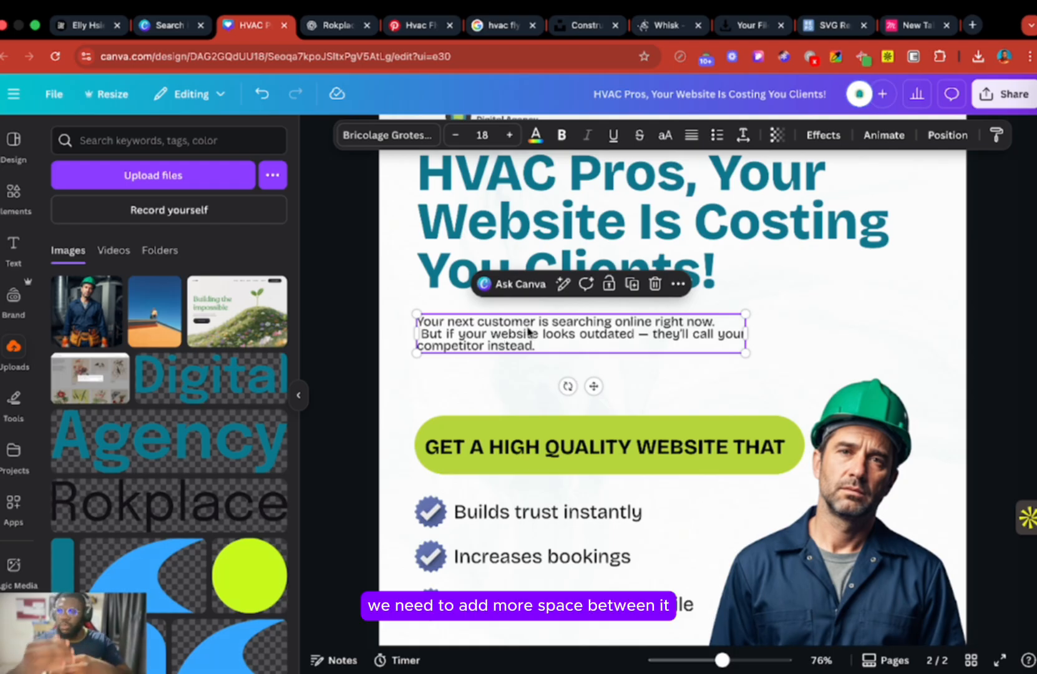
click(742, 135)
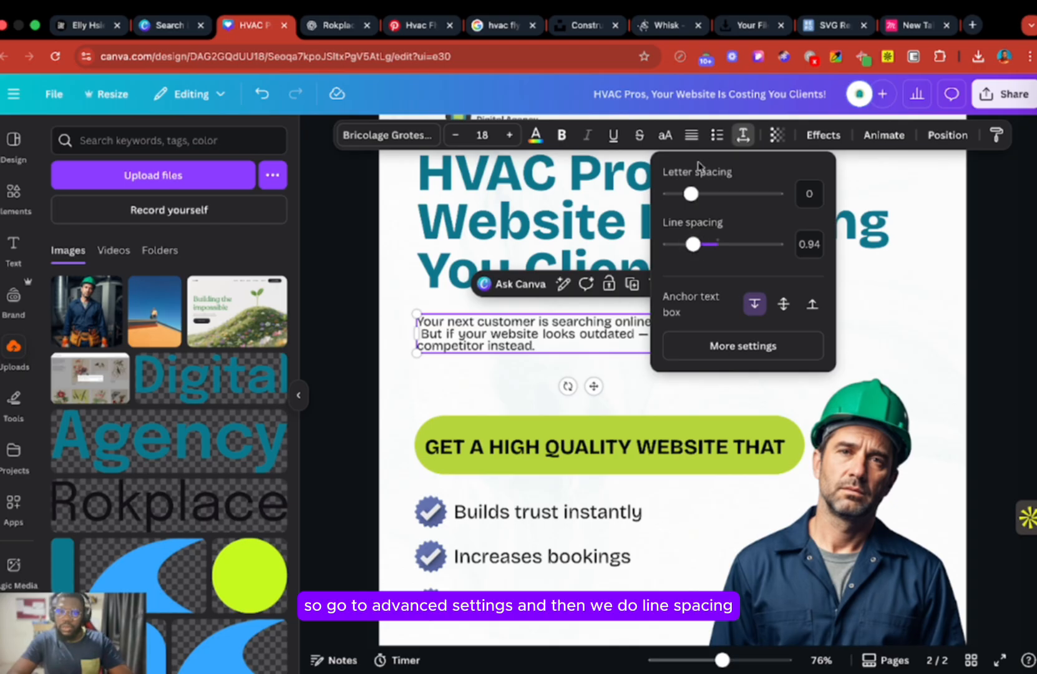
drag(691, 244, 717, 243)
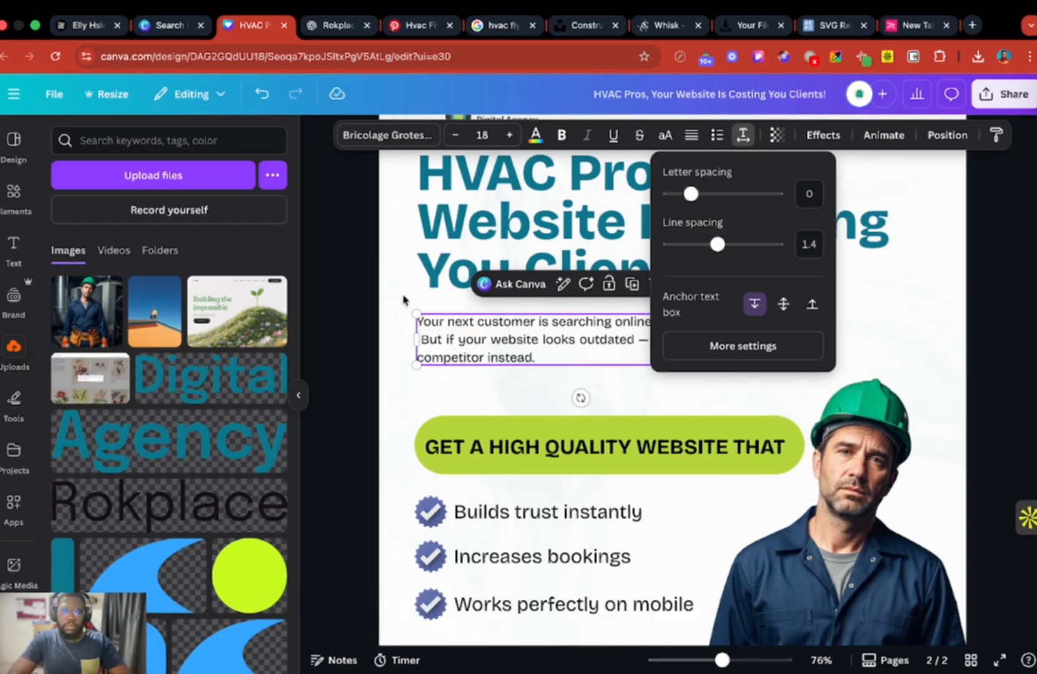
Switch to ChatGPT, check the Offer section of the flyer copy for the starting price, and return to the Canva design
click(327, 25)
scroll(399, 387, down, 2)
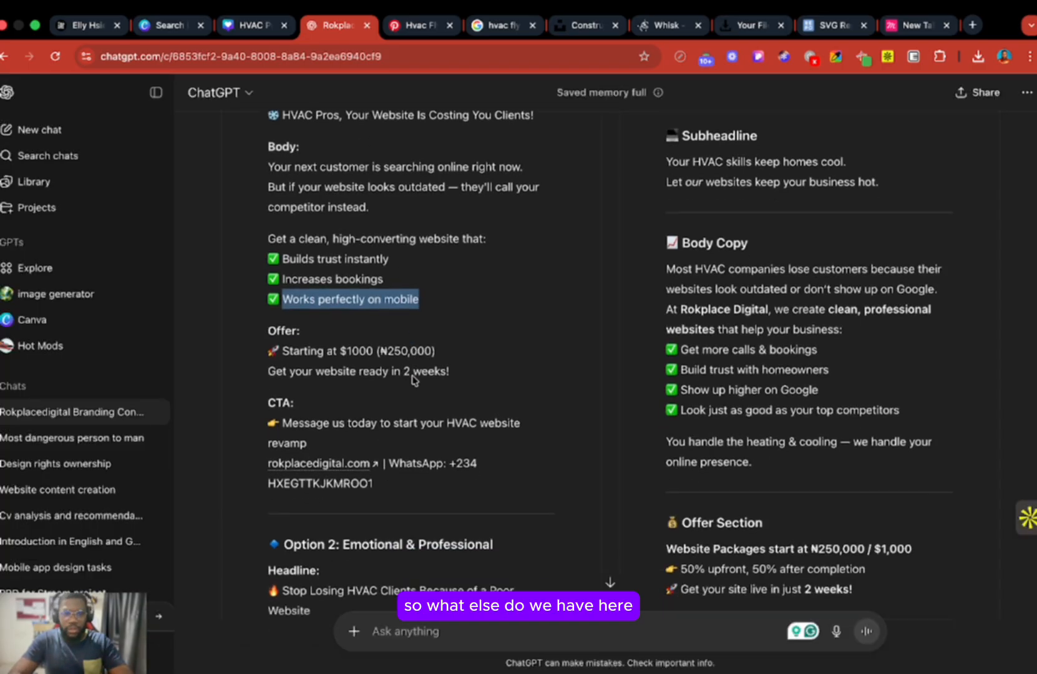
scroll(413, 381, down, 1)
drag(281, 325, 405, 335)
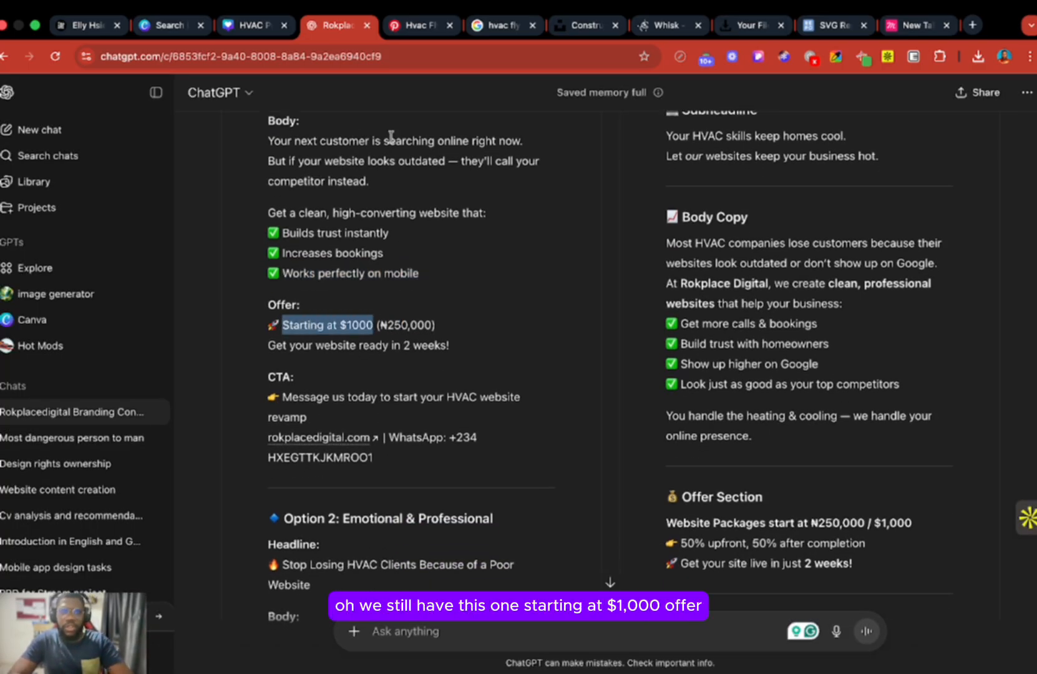
click(244, 25)
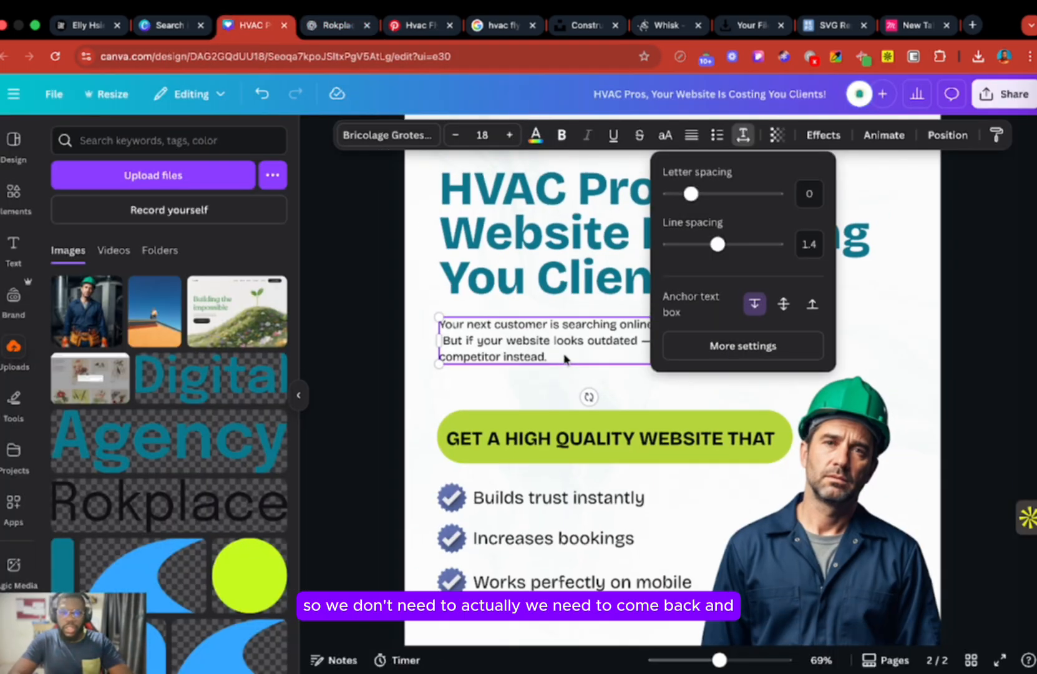
Group the "GET A HIGH QUALITY WEBSITE THAT" text with its green shape and move the group up beneath the paragraph
scroll(555, 389, down, 3)
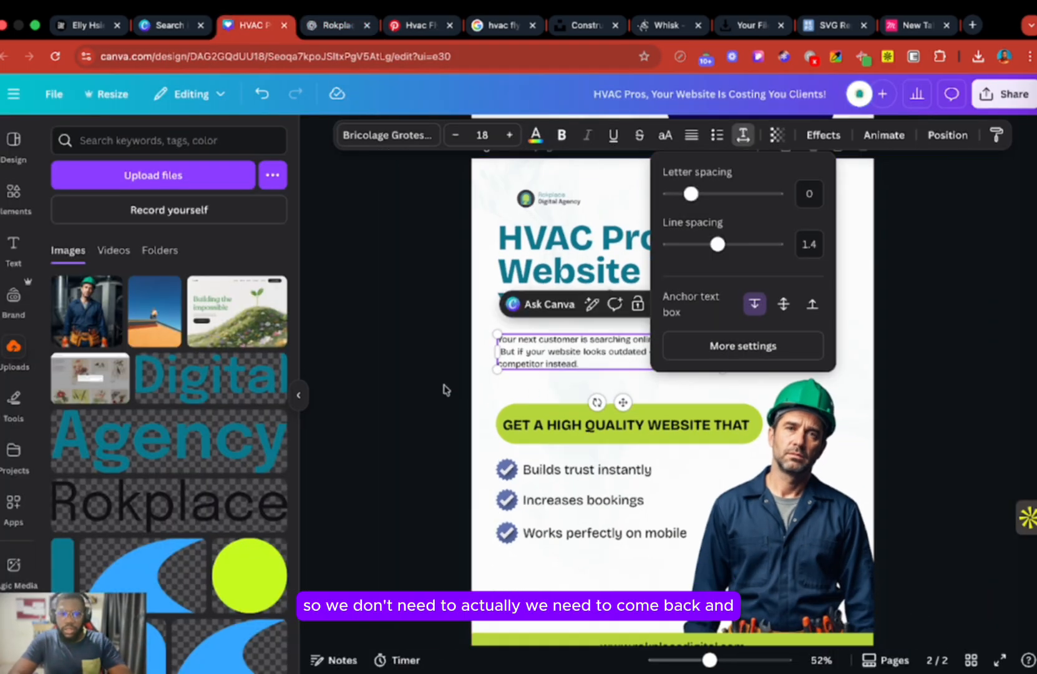
click(522, 412)
shift+click(537, 424)
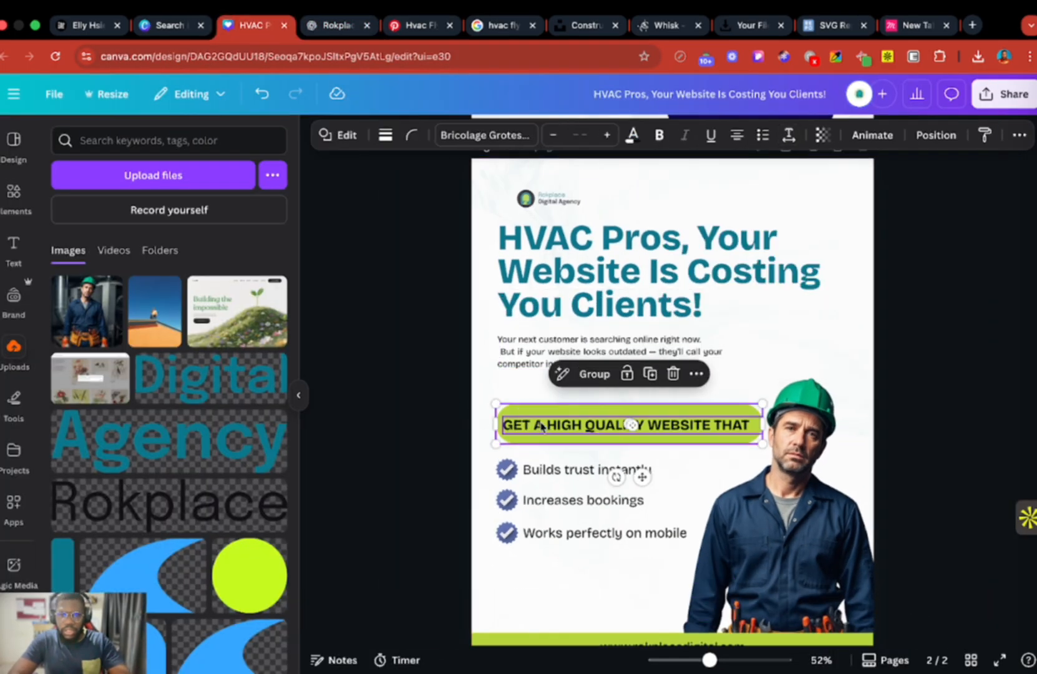
key(super+g)
drag(590, 425, 584, 398)
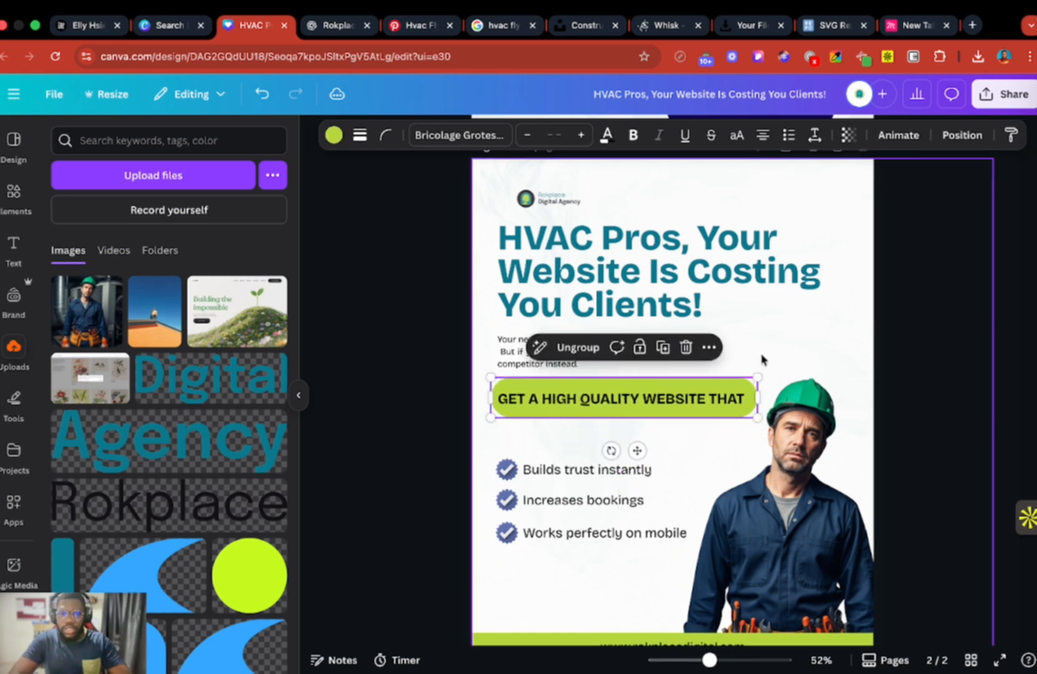
Widen the small paragraph's text box further past the heading shape's right end, and nudge the green heading up beneath it
click(497, 363)
click(564, 363)
drag(724, 356, 780, 343)
click(683, 392)
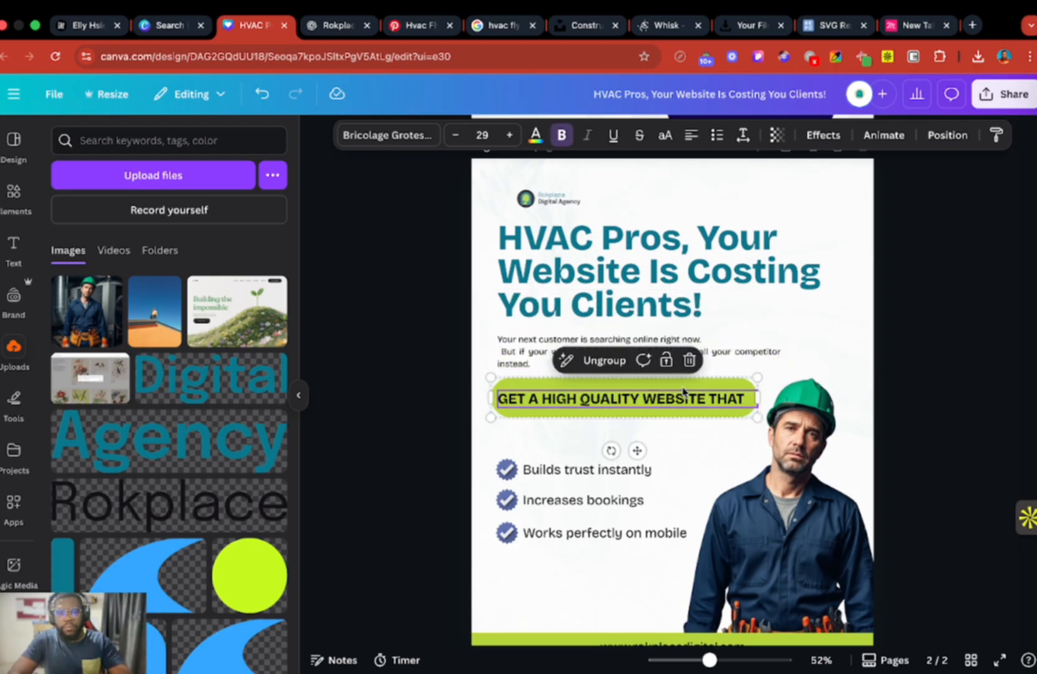
Move the three check-marked bullets up together, close beneath the green heading shape
click(587, 475)
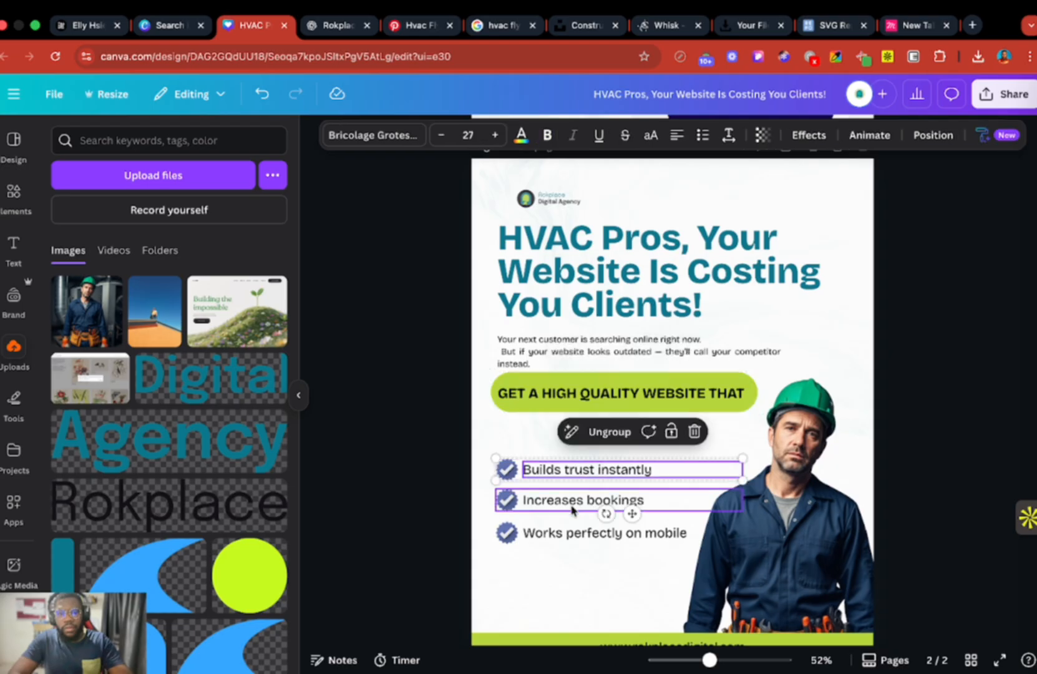
shift+click(573, 509)
shift+click(569, 533)
drag(569, 494, 568, 465)
click(592, 404)
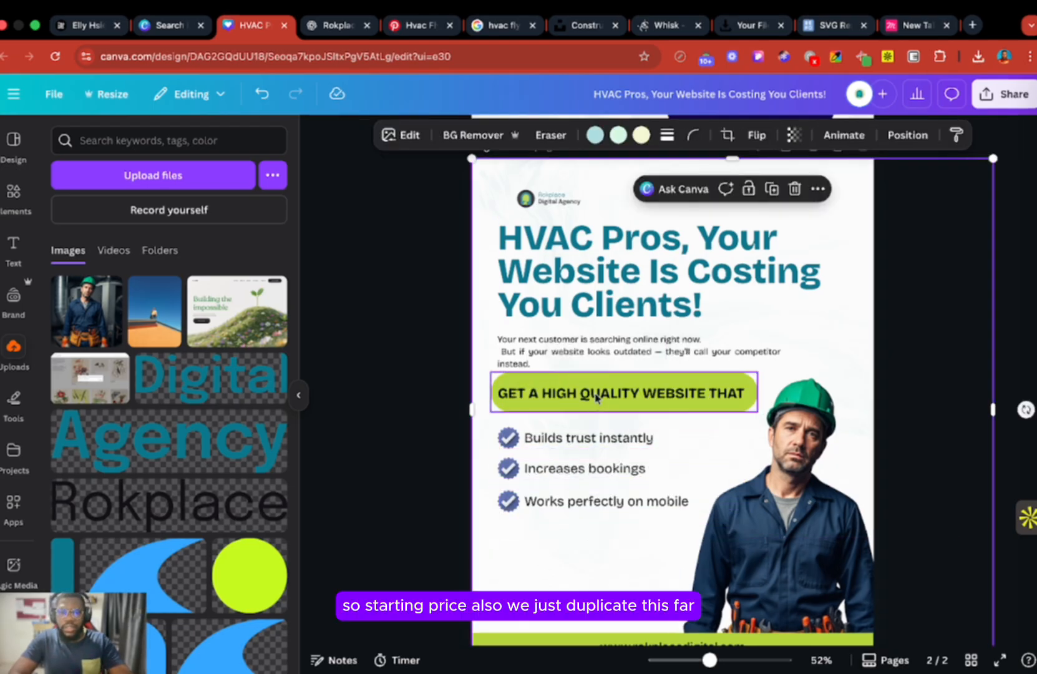
Duplicate the green heading group below the bullets and change the copy's text to "Starting at $1000"
click(596, 398)
drag(593, 396, 587, 583)
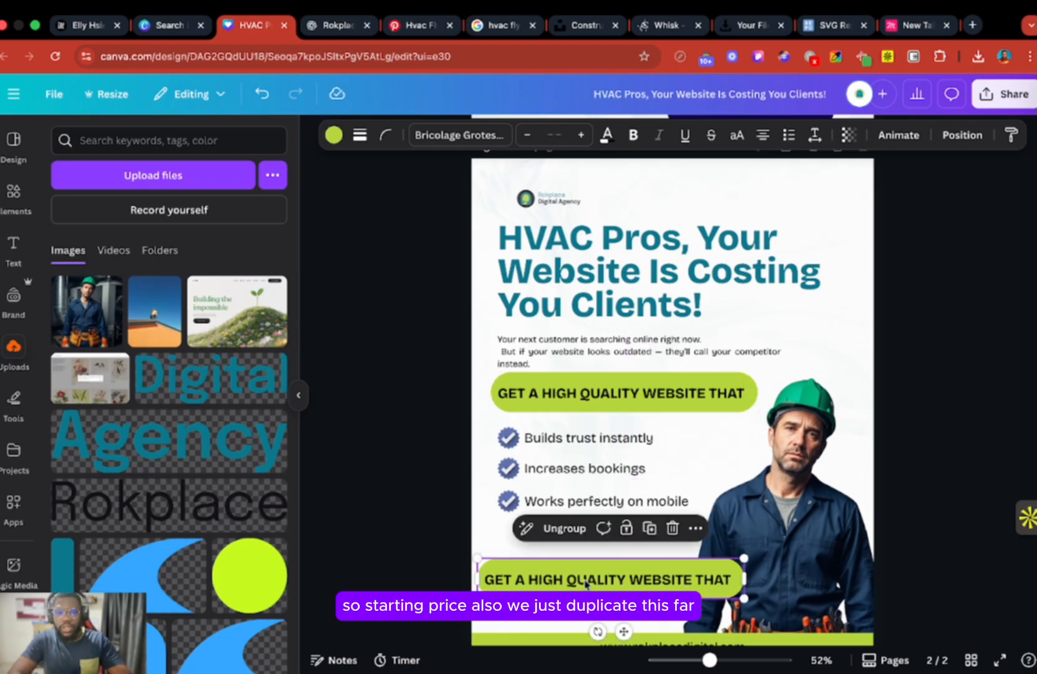
double_click(585, 583)
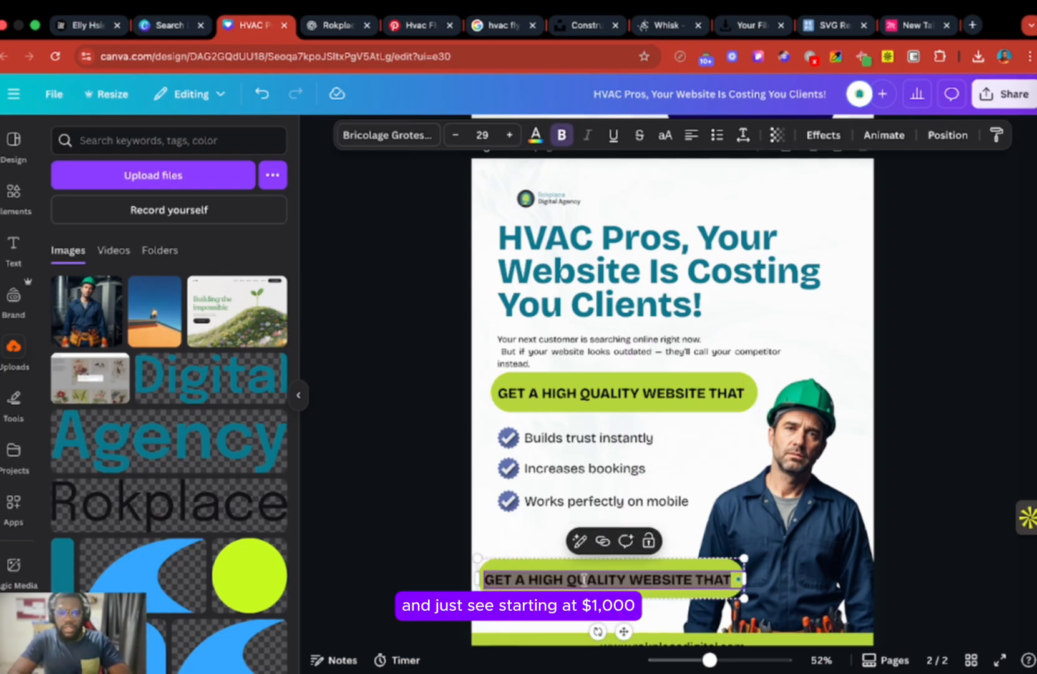
text(Starting at $1000)
click(936, 559)
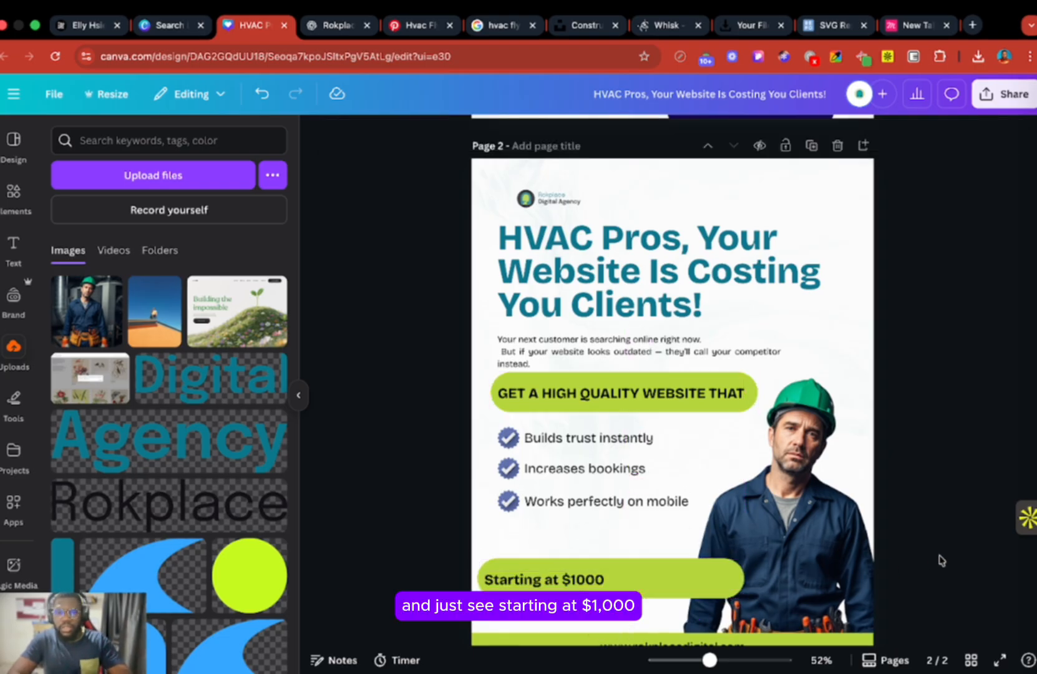
Shorten the "Starting at $1000" label from its right end and centre its text
click(586, 581)
click(586, 581)
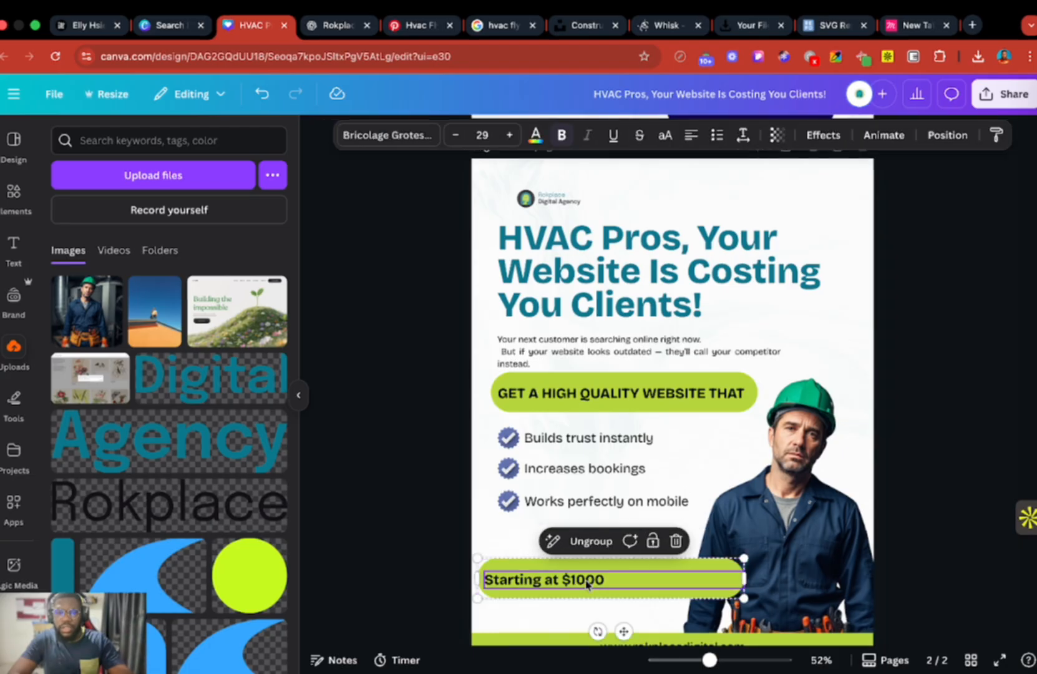
drag(745, 576, 683, 565)
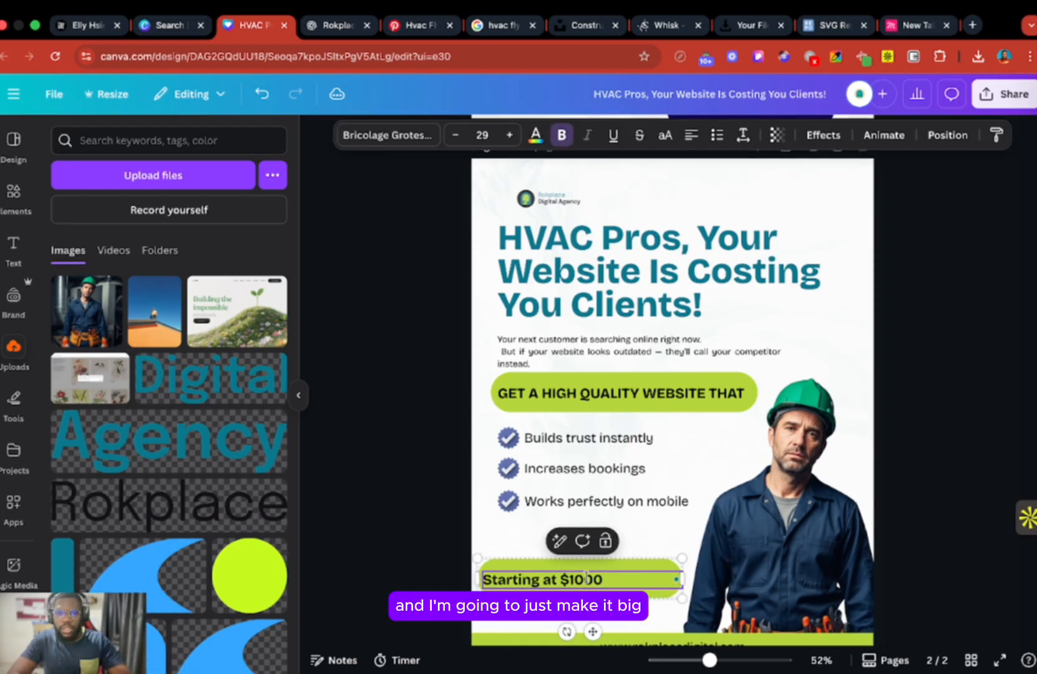
click(695, 136)
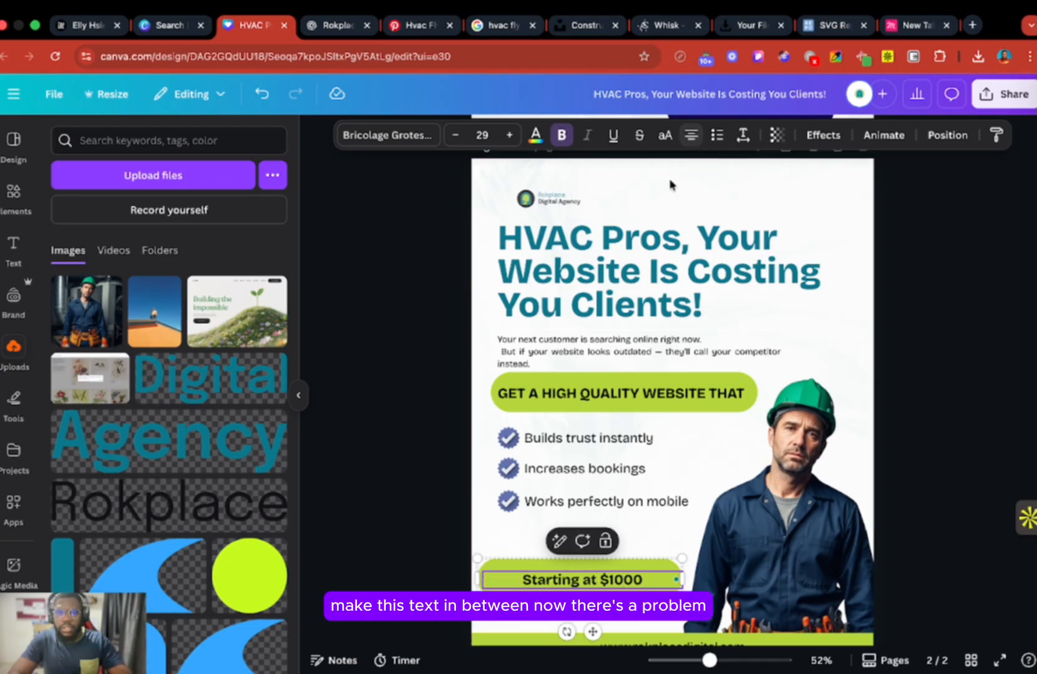
Move the "Starting at $1000" label to the right so its end meets the specialist's arm
click(338, 550)
click(546, 581)
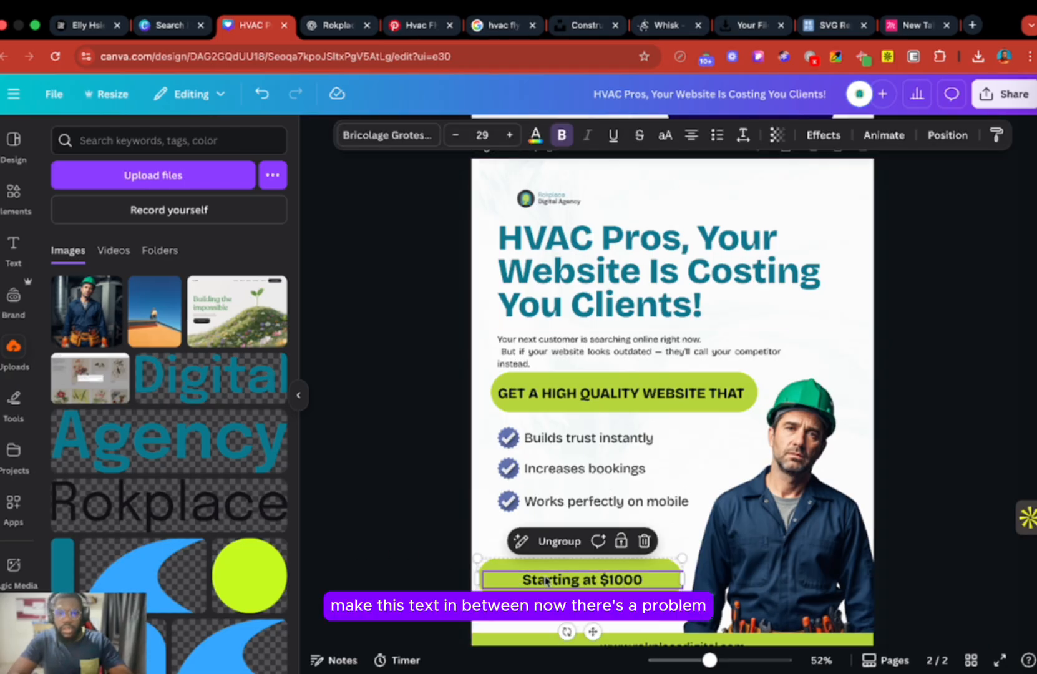
drag(616, 577, 644, 572)
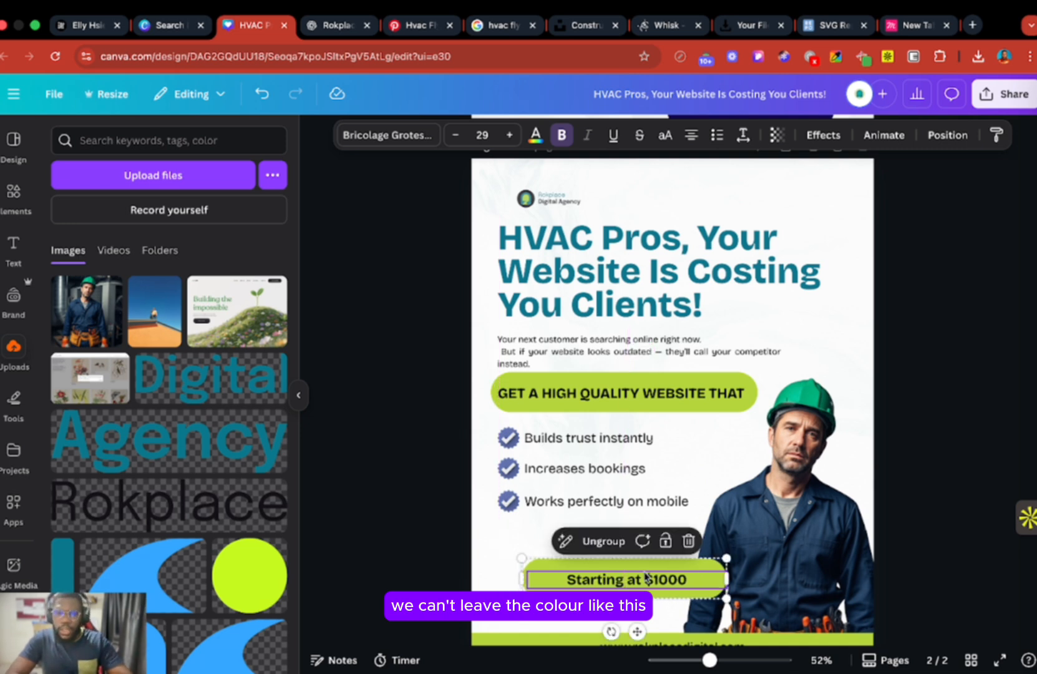
click(400, 513)
Recolour the words "Costing You Clients!" in the headline red, after trying black
click(615, 252)
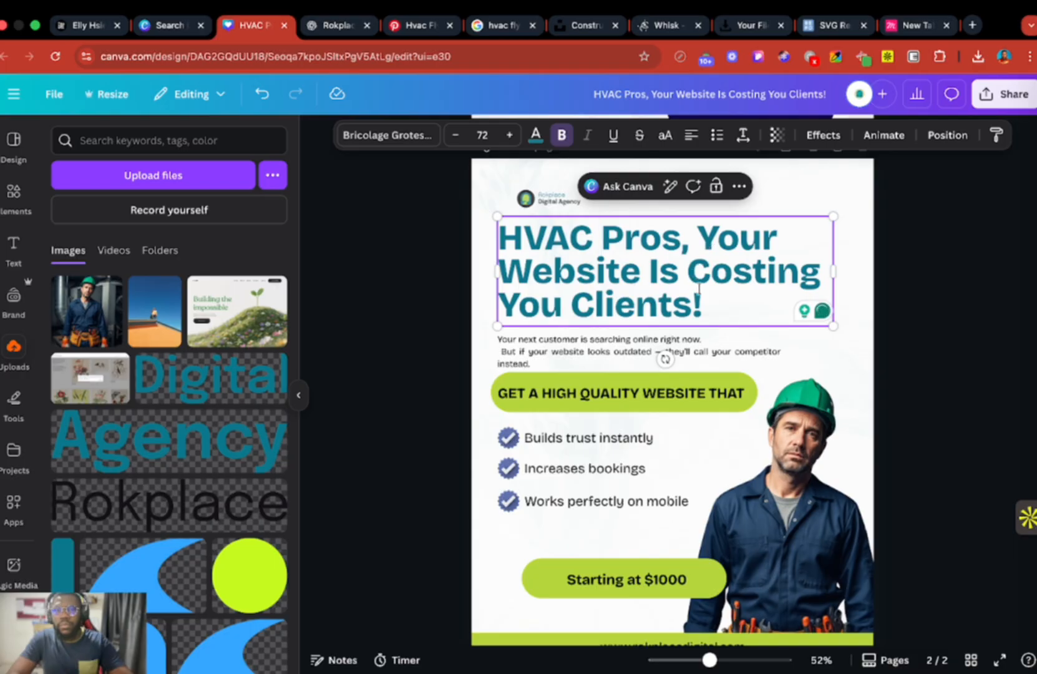
drag(703, 309, 686, 268)
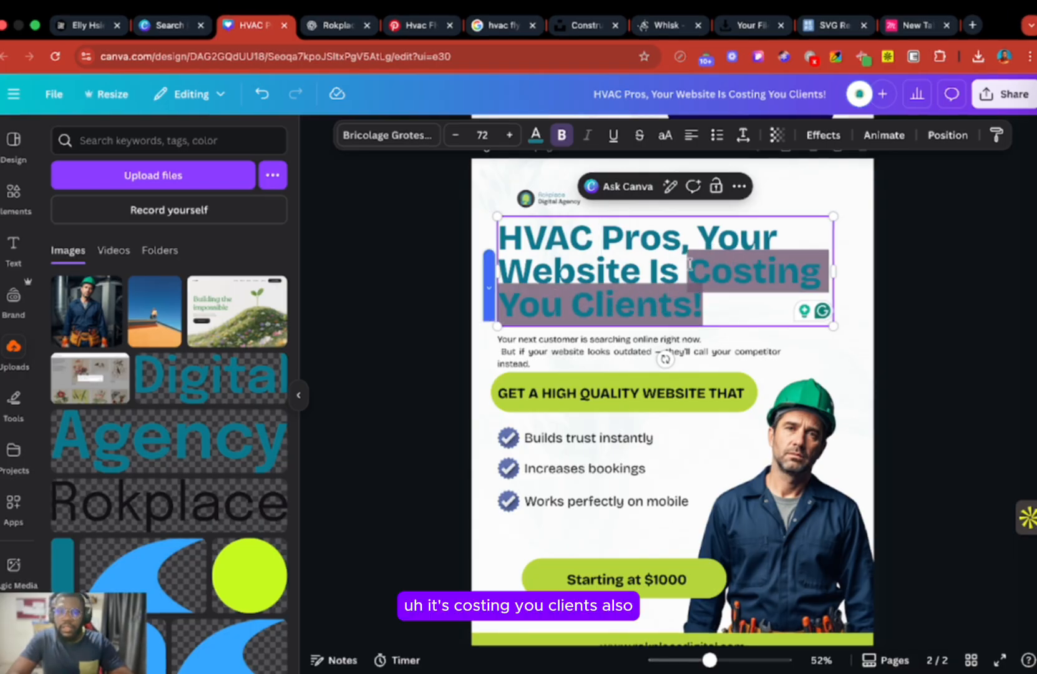
click(535, 134)
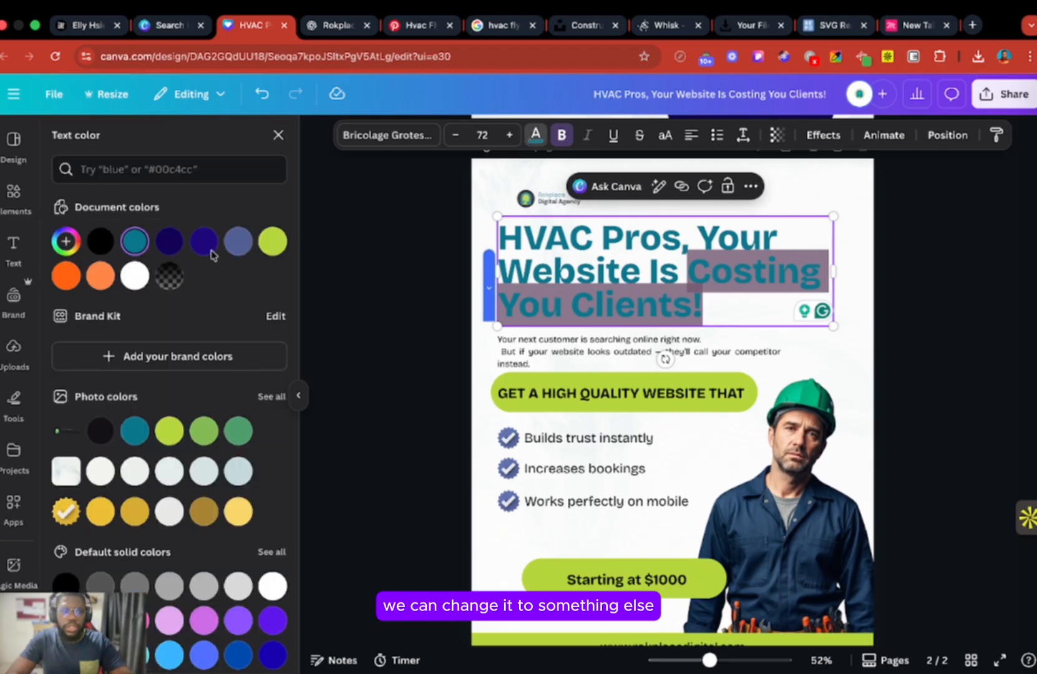
click(101, 242)
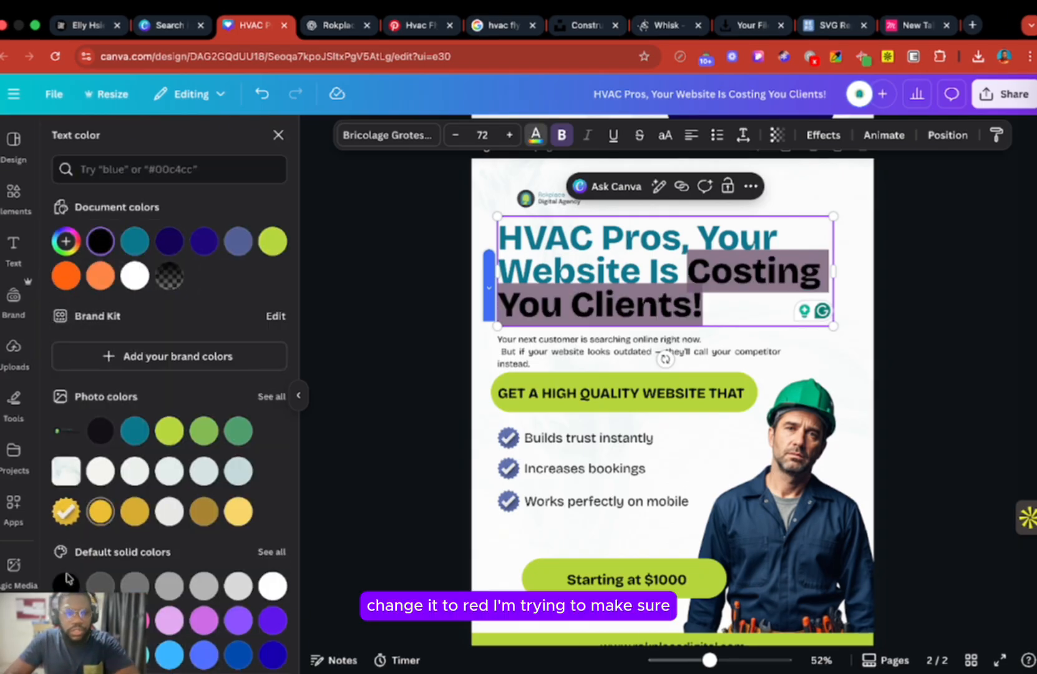
click(66, 620)
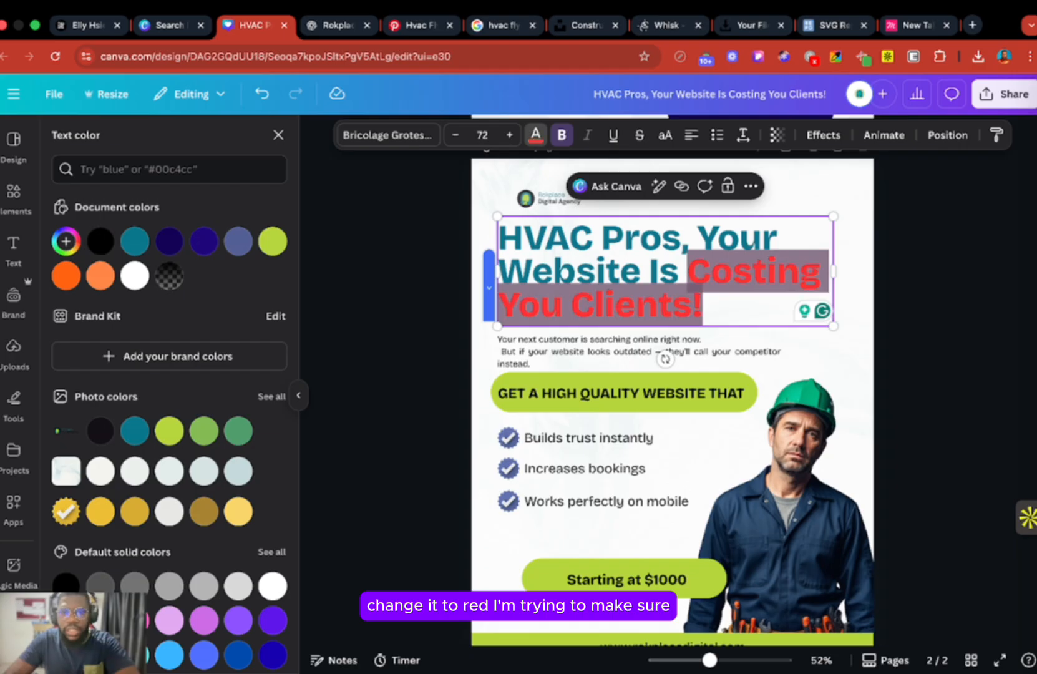
click(361, 450)
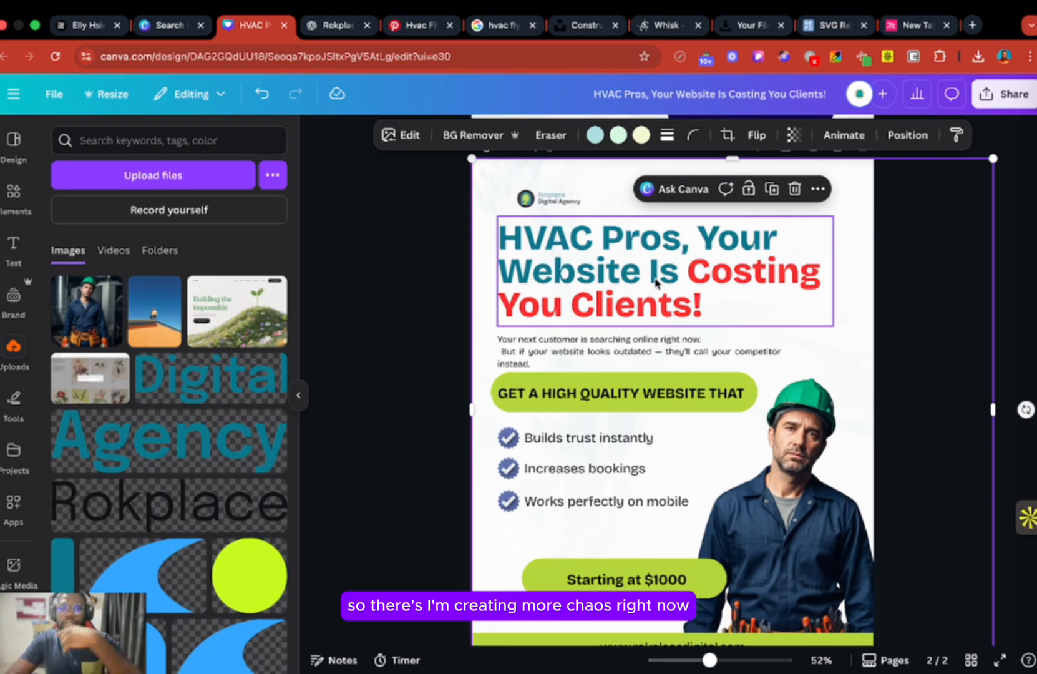
Fill the "Starting at $1000" label's shape with the headline's red and make its text white
click(542, 560)
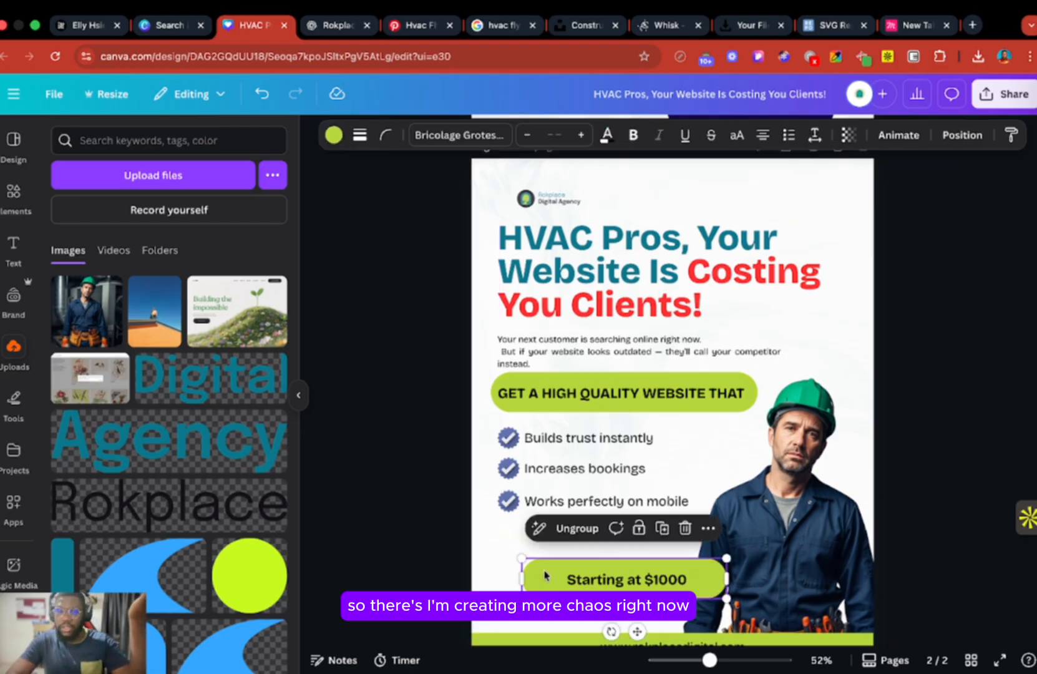
click(333, 136)
click(99, 275)
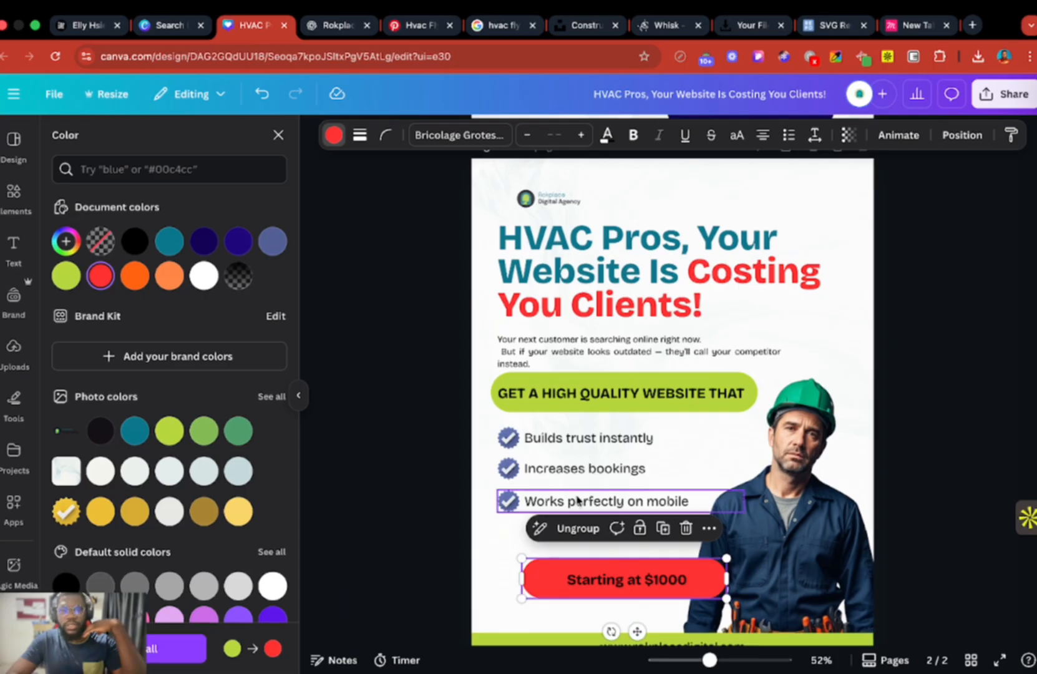
click(607, 135)
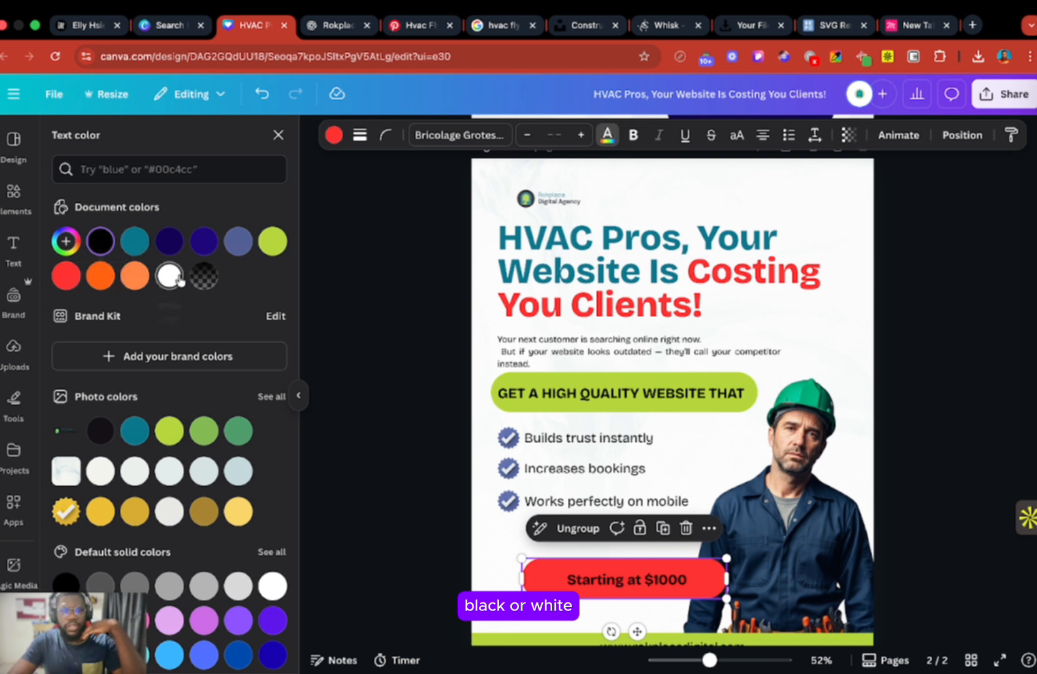
click(169, 275)
Increase the "Starting at $1000" text size to 38
click(649, 585)
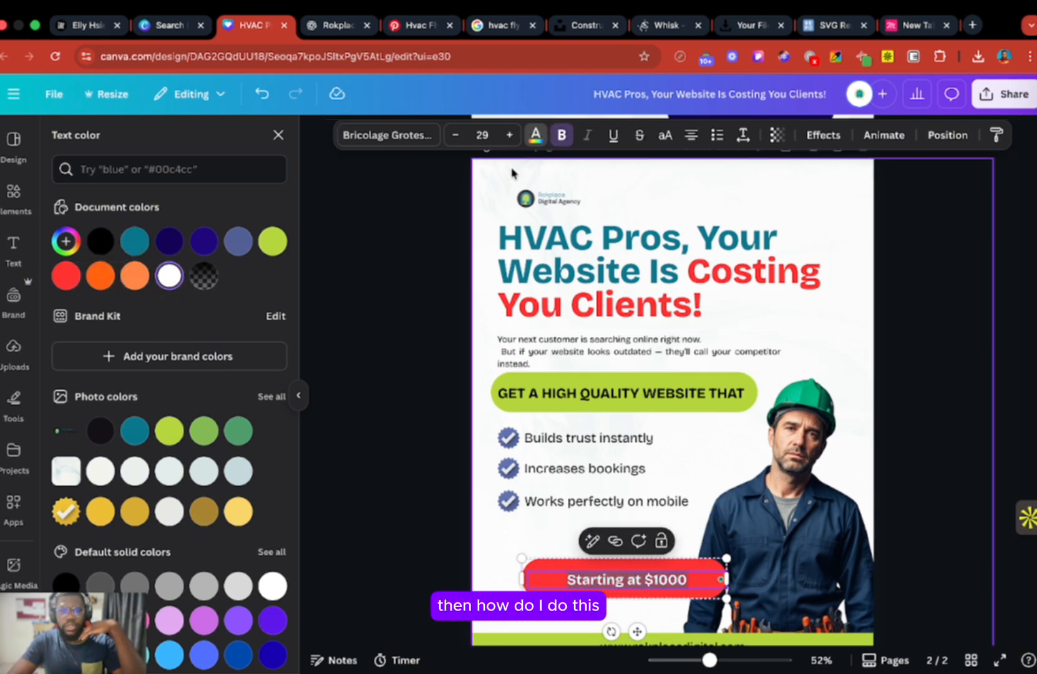
click(509, 136)
click(508, 135)
click(509, 135)
click(508, 135)
click(508, 136)
click(509, 135)
click(508, 136)
click(508, 136)
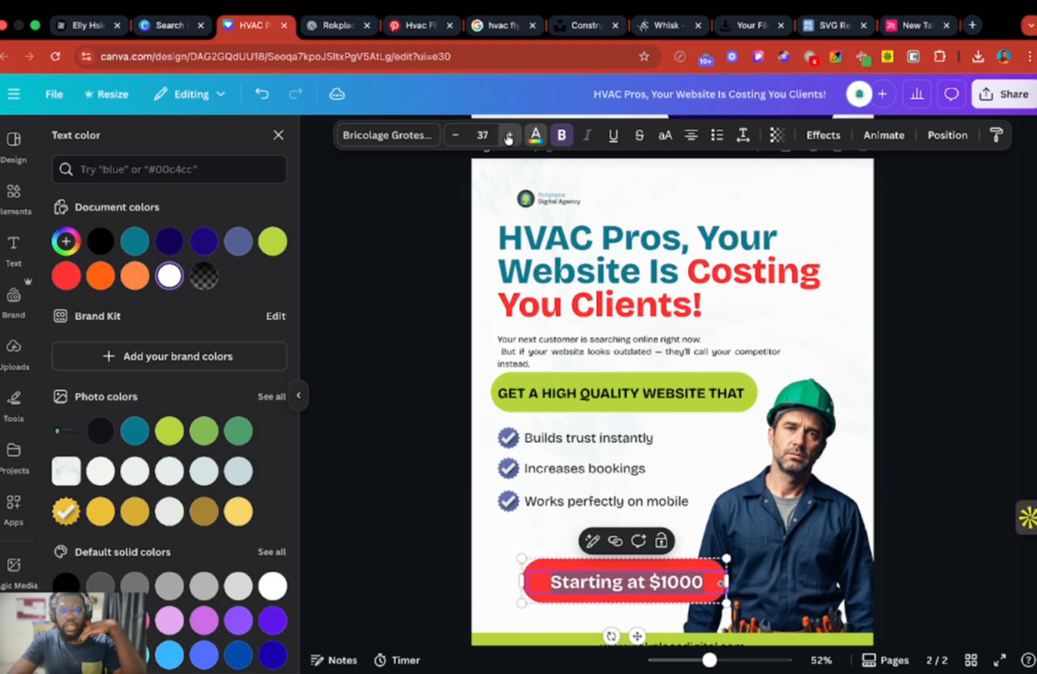
click(508, 136)
click(430, 499)
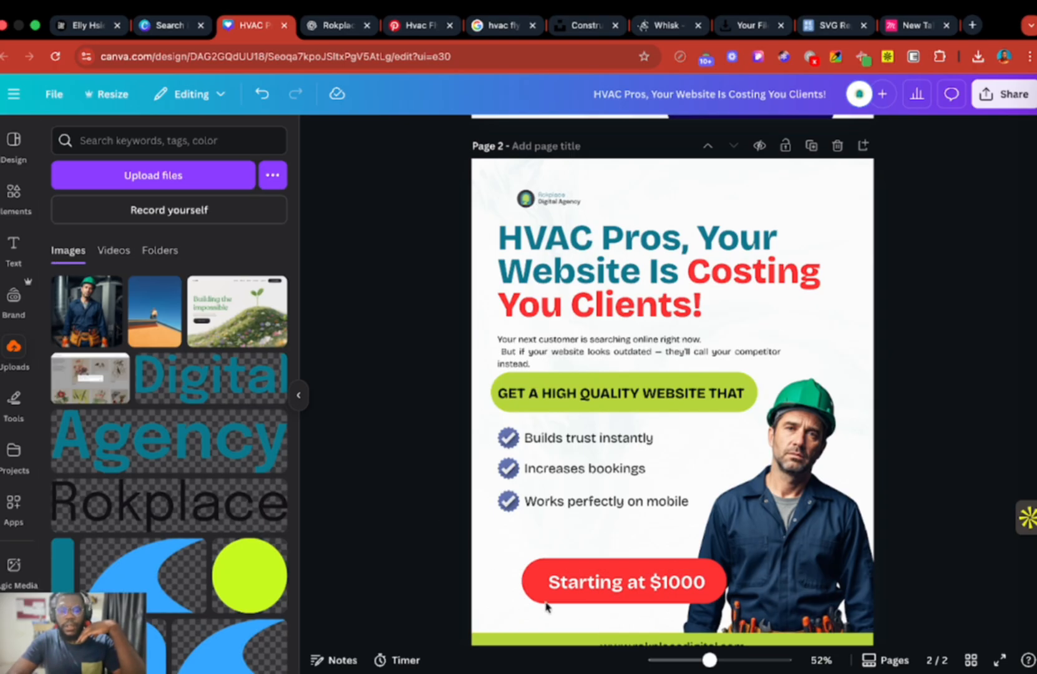
Shift the red price label slightly further right so it overlaps the specialist's arm
scroll(546, 605, down, 3)
click(664, 511)
mouse_move(664, 511)
mouse_down()
mouse_move(705, 509)
mouse_move(679, 506)
mouse_up()
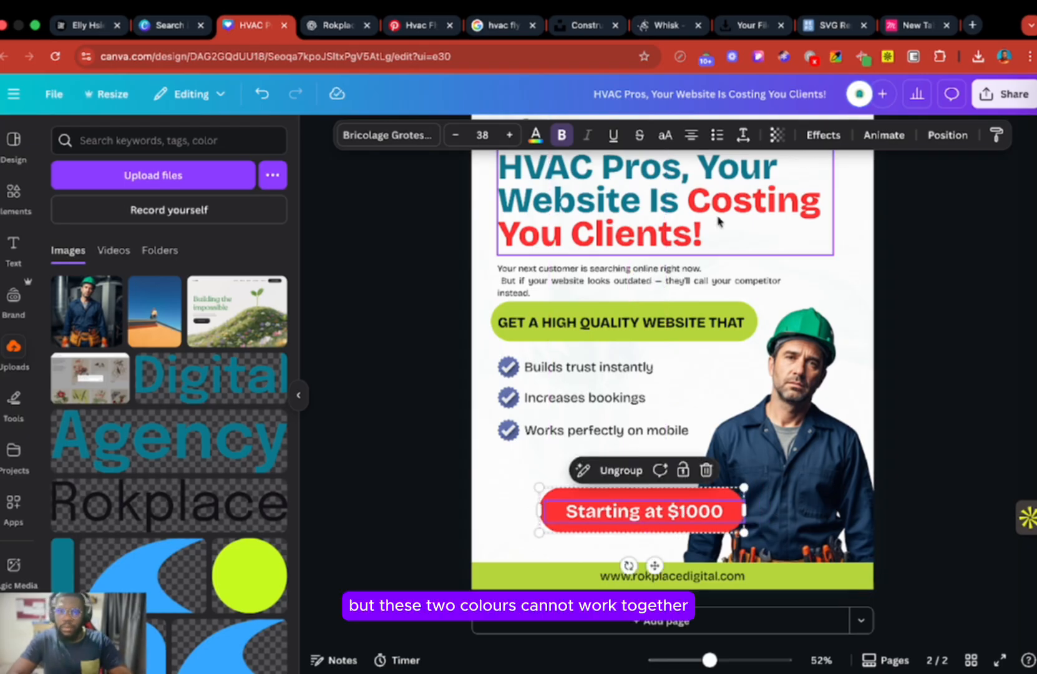
click(431, 447)
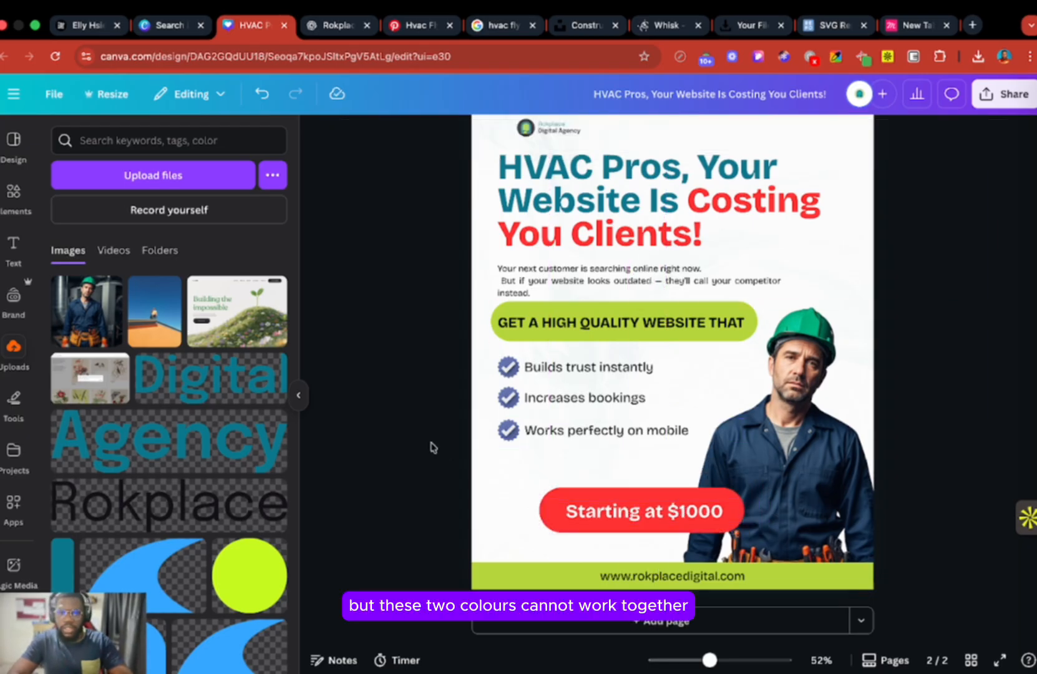
Try black and dark indigo for the price label's shape, and settle on the brand's teal fill
click(590, 496)
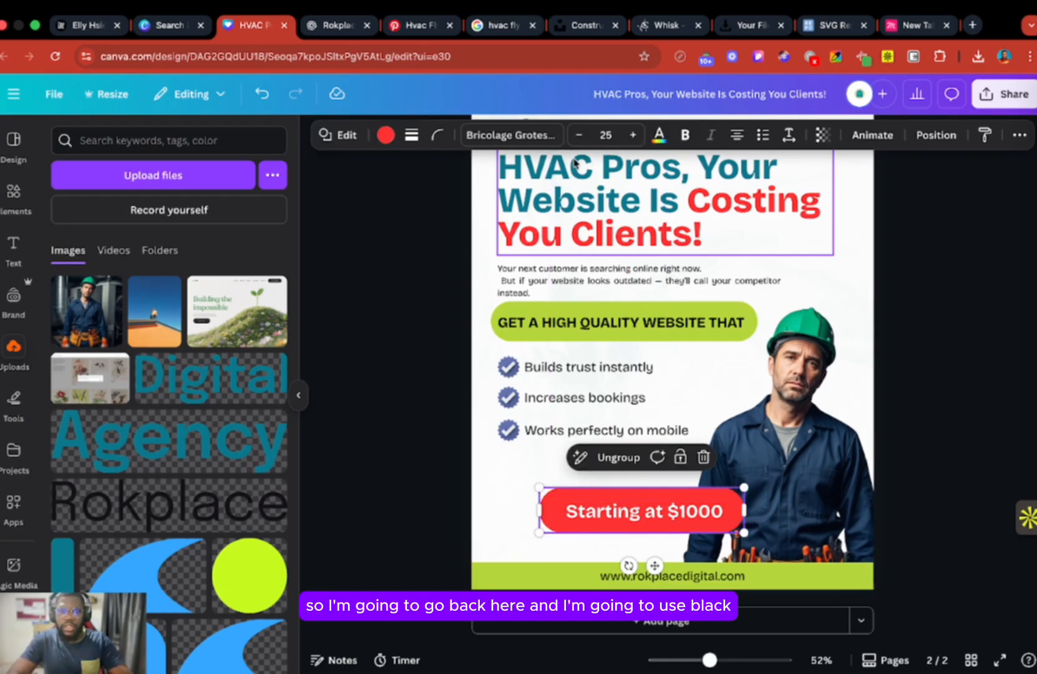
click(658, 136)
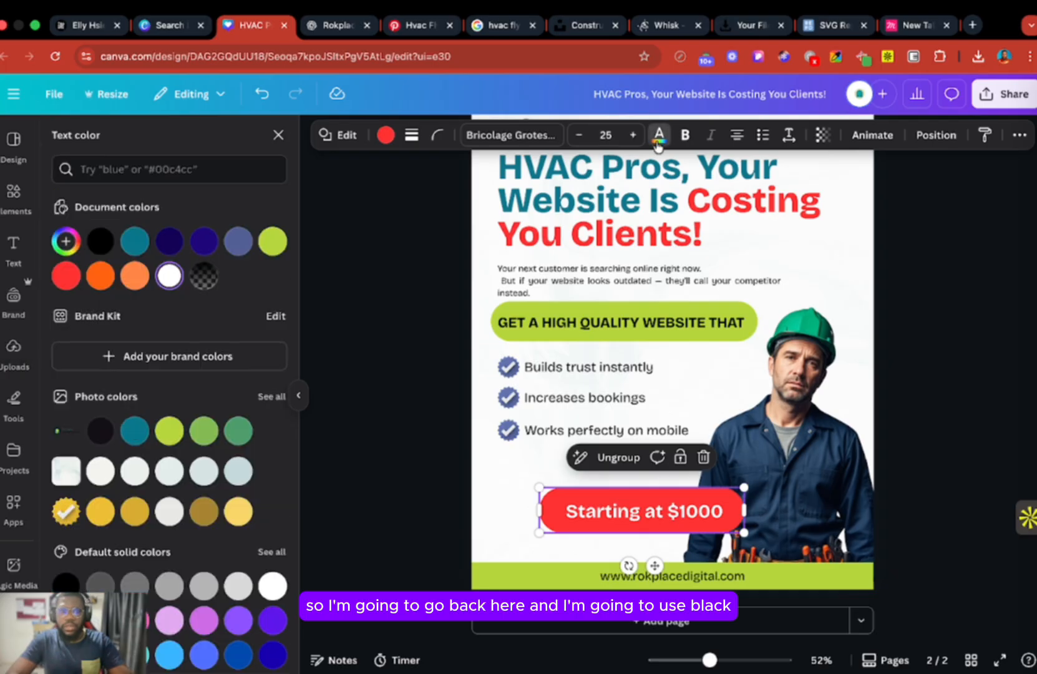
click(100, 243)
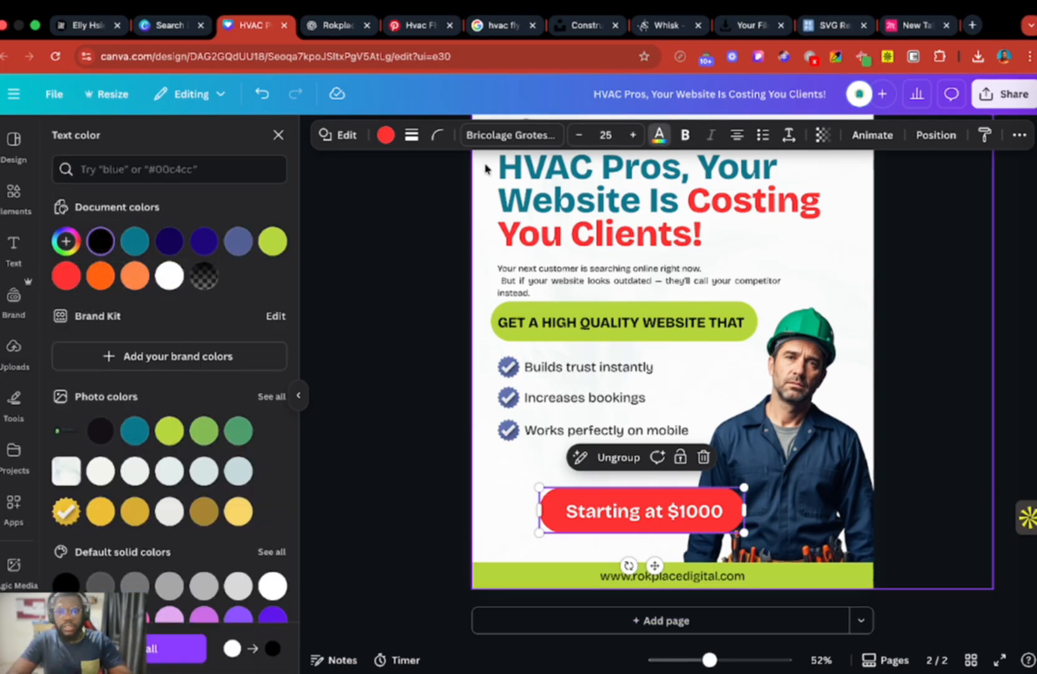
click(387, 136)
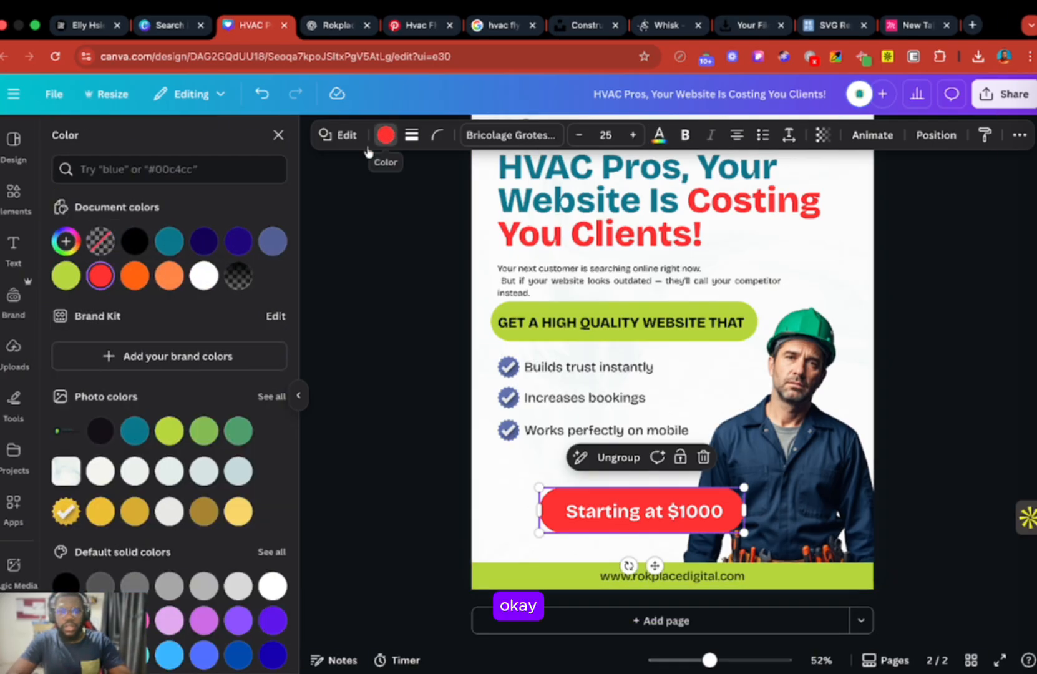
click(135, 242)
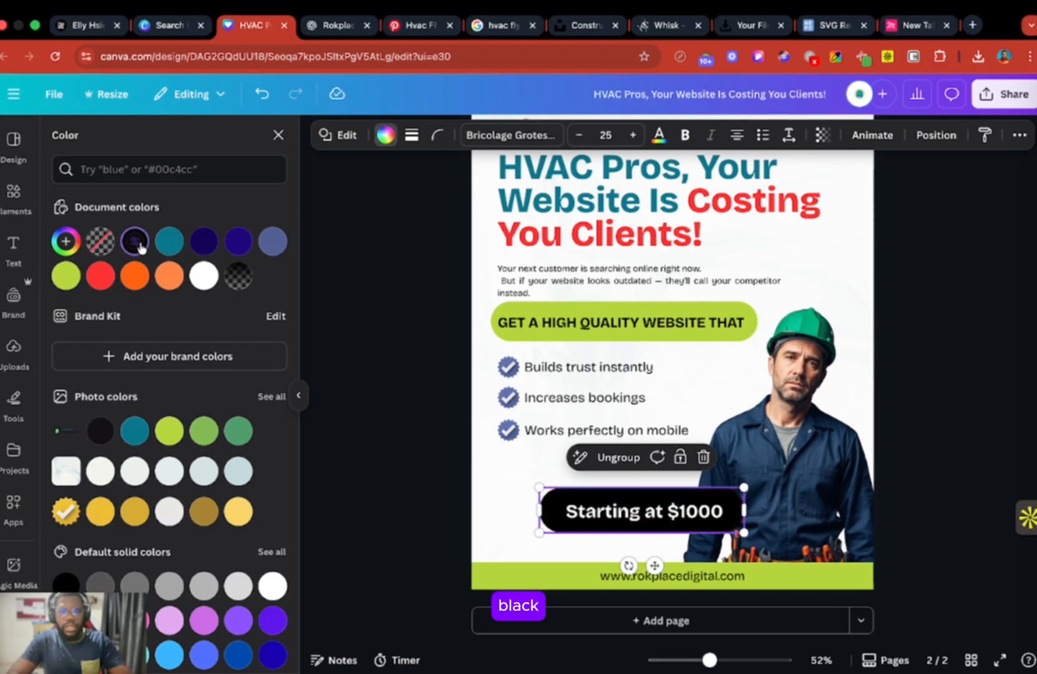
click(205, 244)
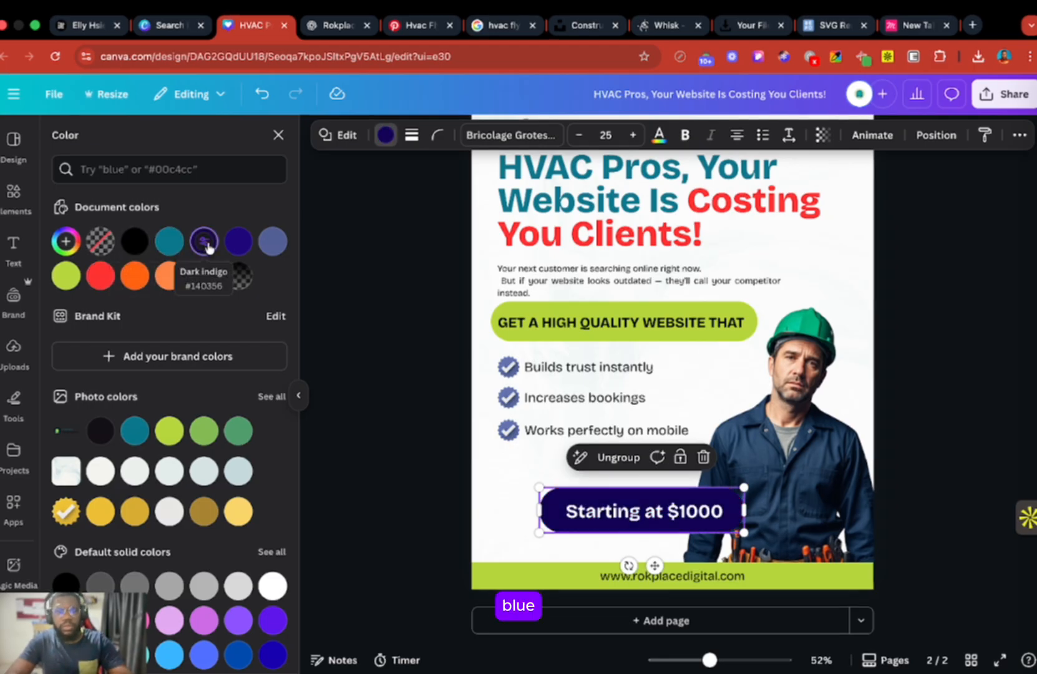
click(138, 436)
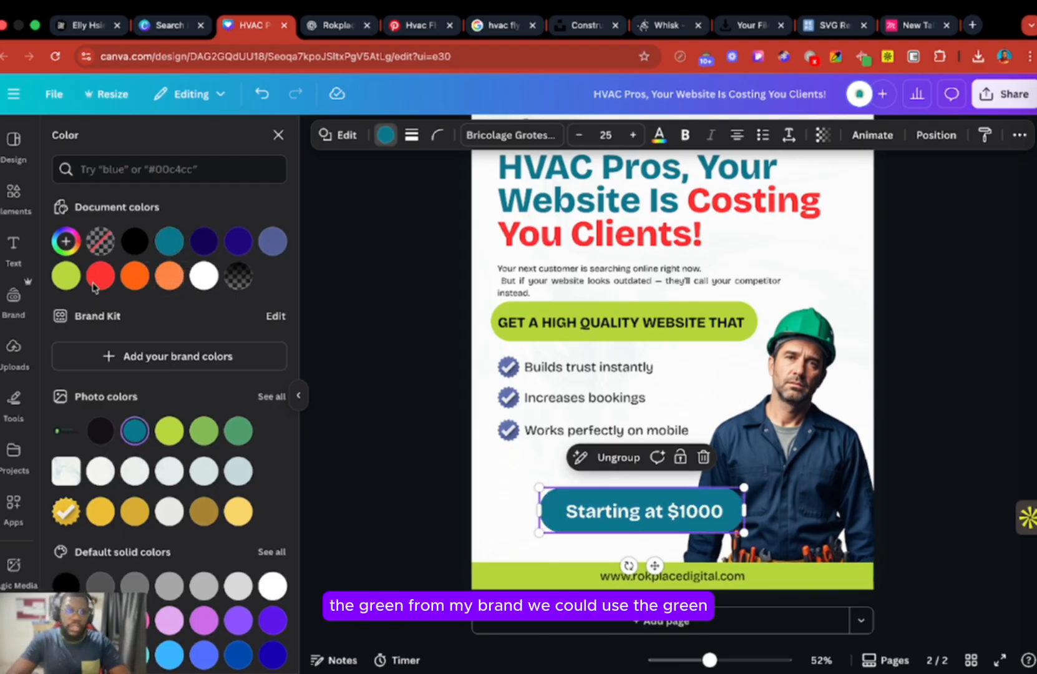
Recolour the headline words "HVAC Pros, Your Website Is" dark grey
click(591, 171)
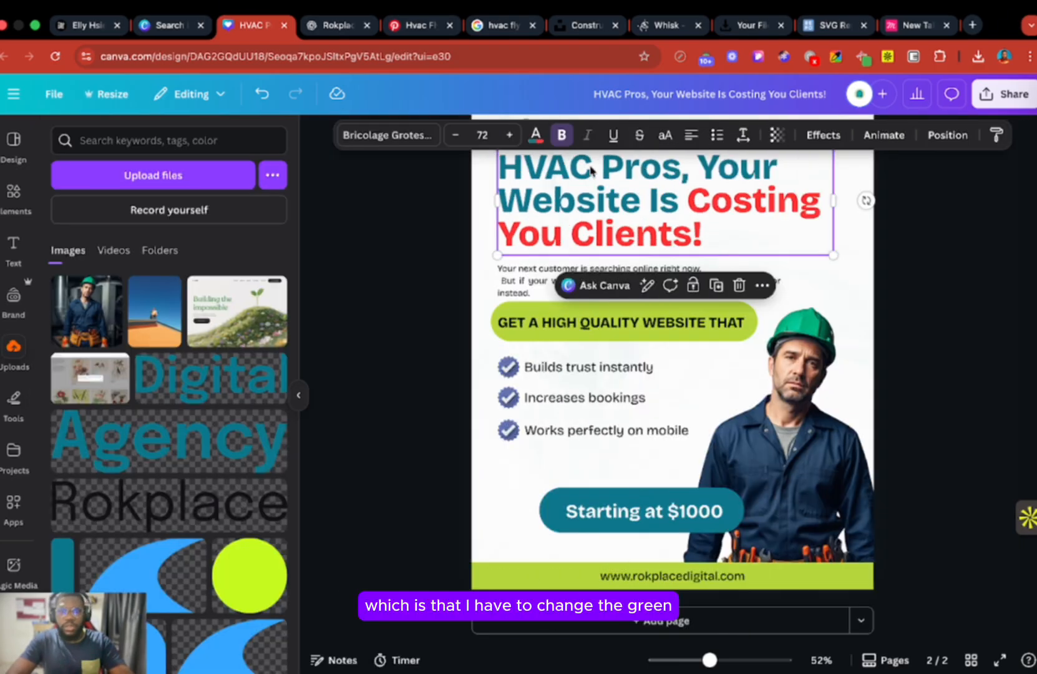
click(629, 181)
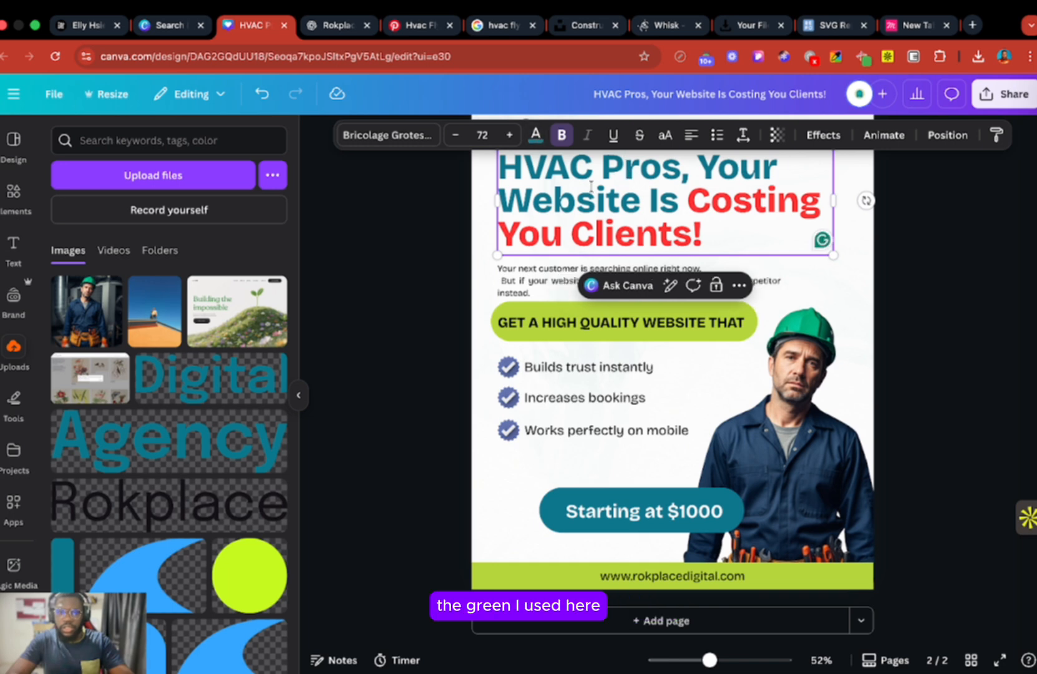
drag(680, 192, 498, 159)
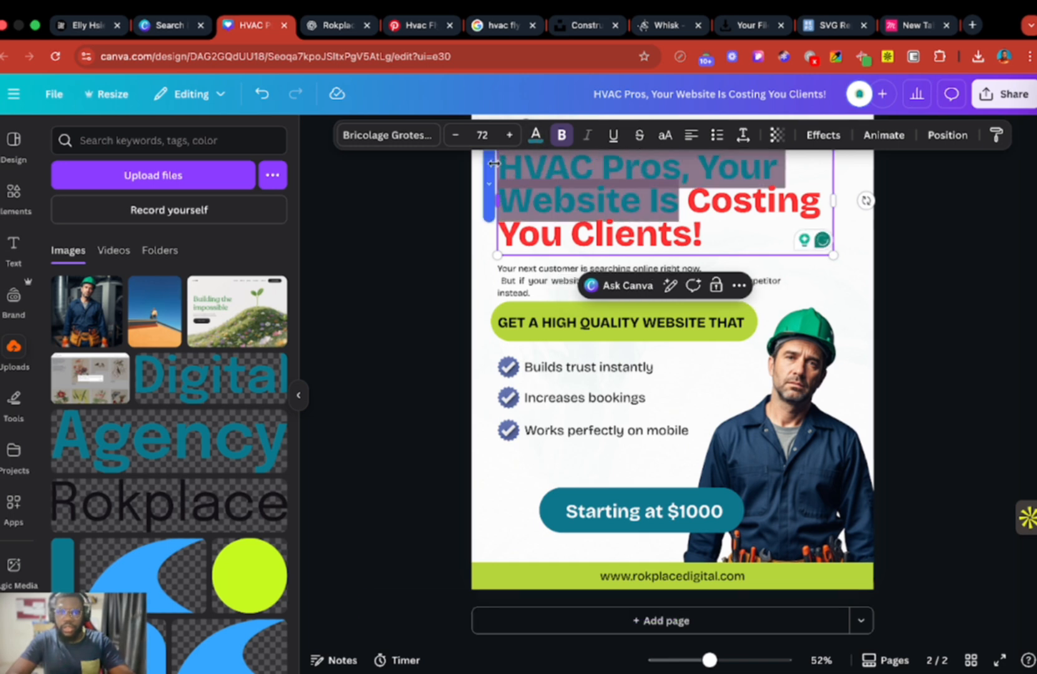
click(536, 135)
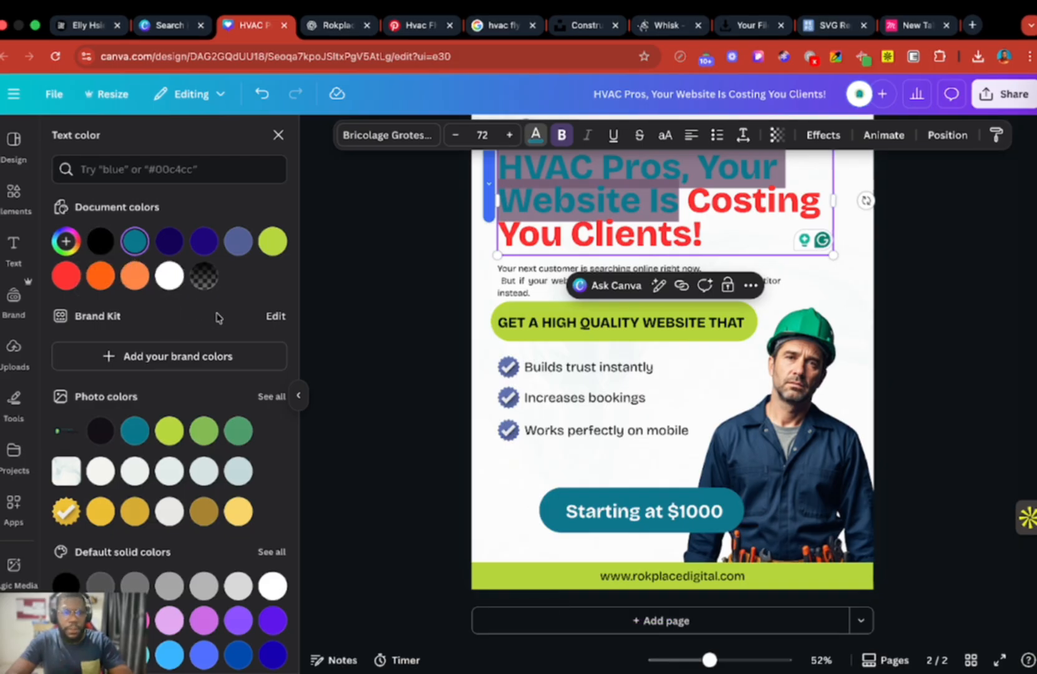
scroll(176, 540, down, 2)
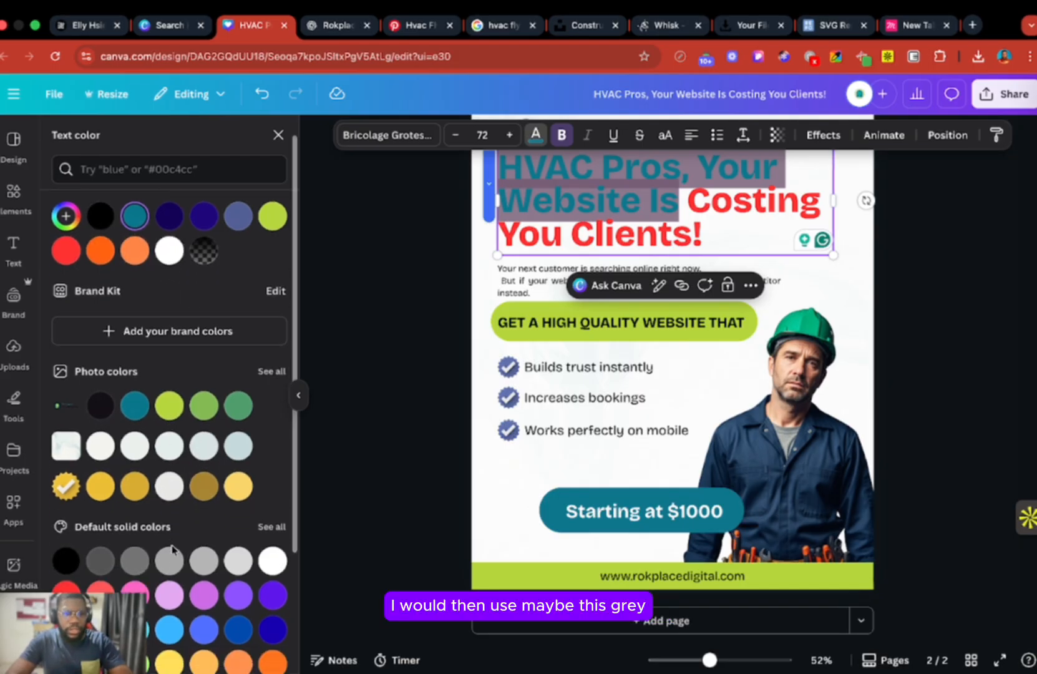
click(345, 411)
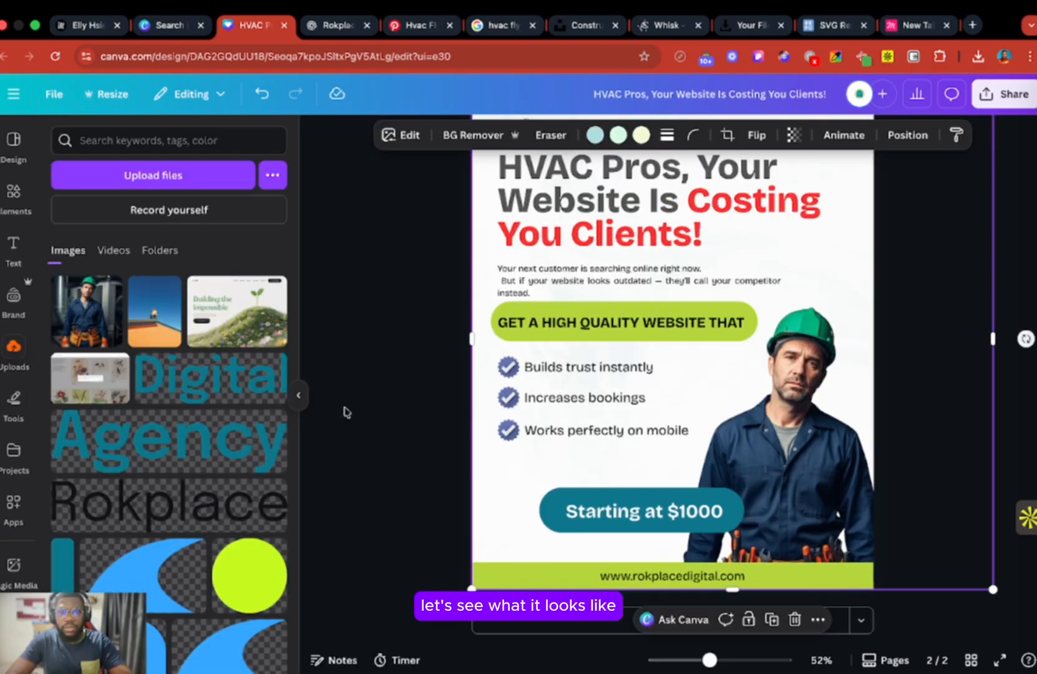
Duplicate page 2 to get a second copy of the flyer for experimenting
scroll(359, 407, up, 2)
scroll(396, 371, down, 1)
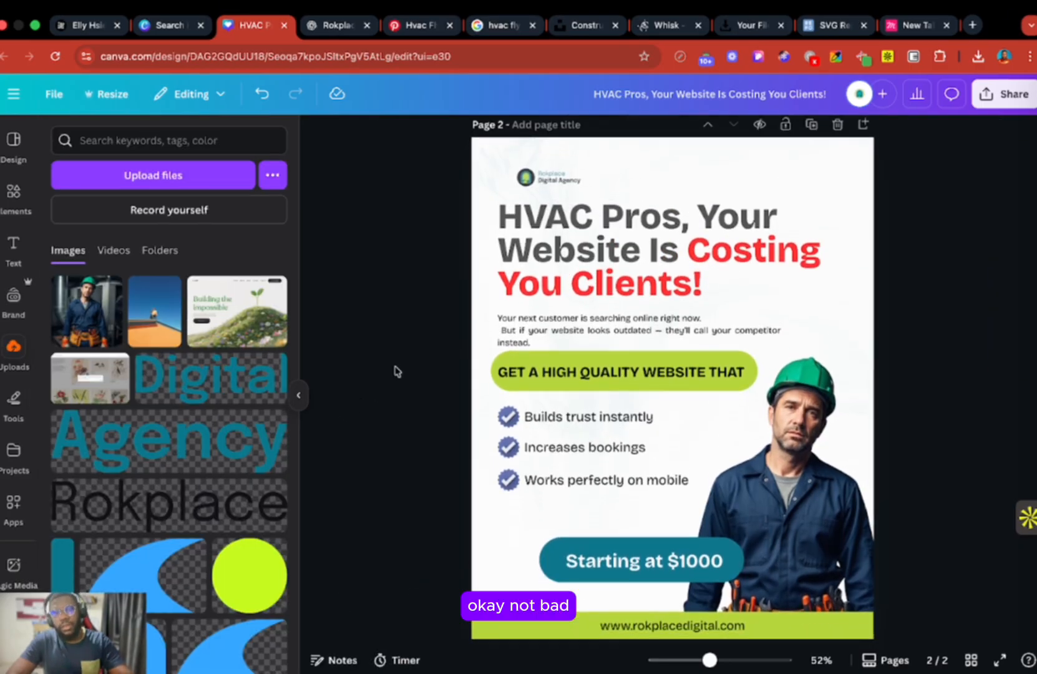
scroll(396, 370, down, 2)
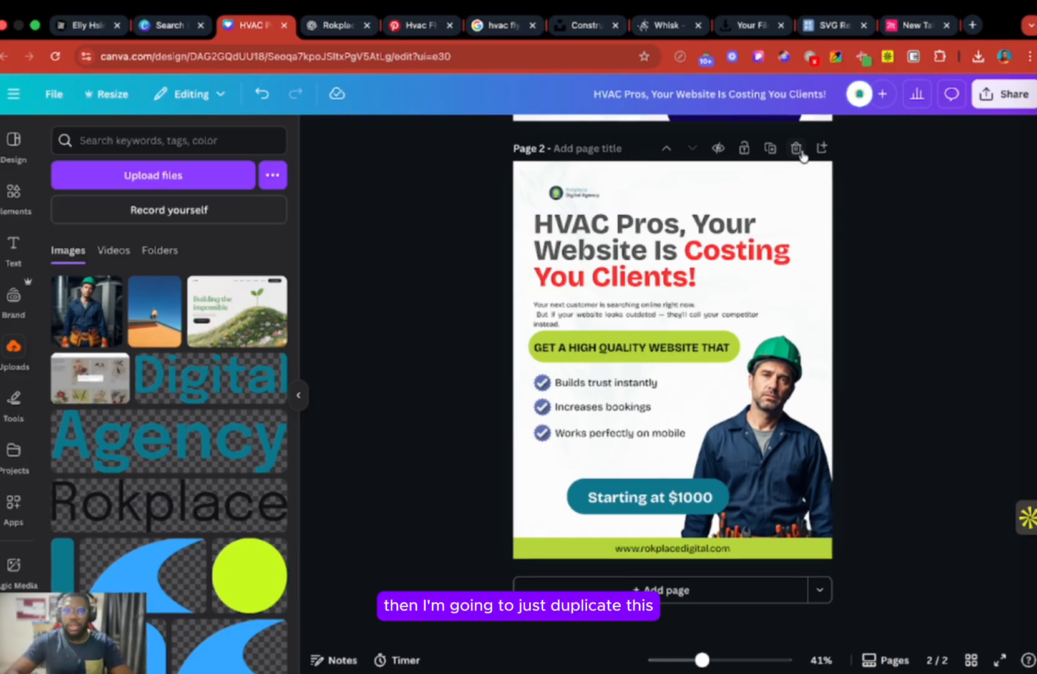
click(770, 147)
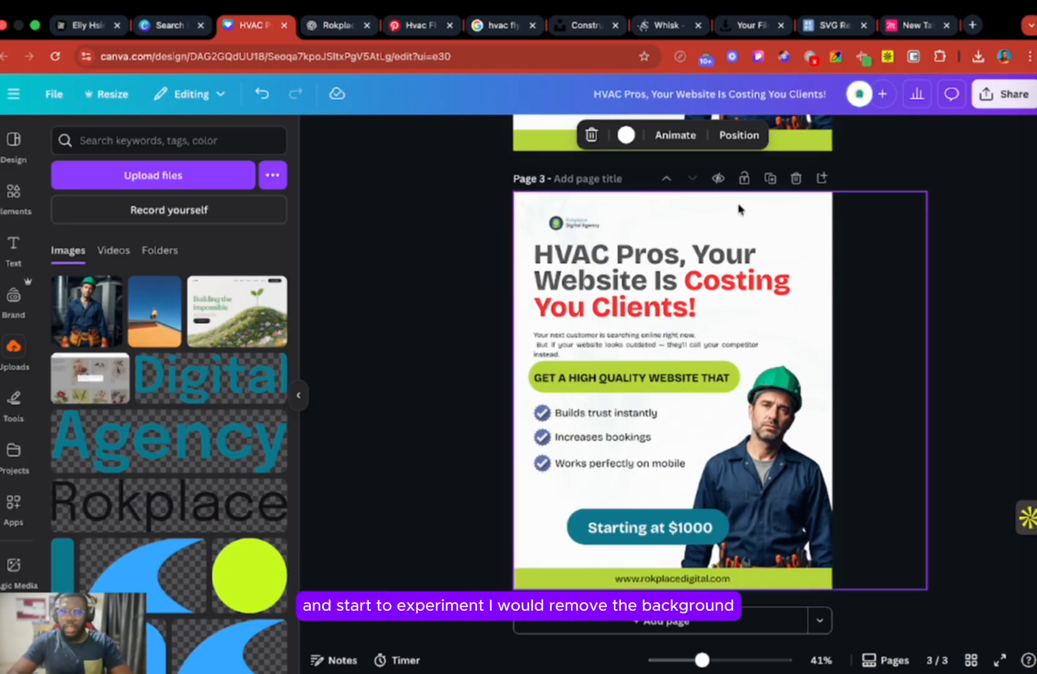
Delete the background image from page 3 of the flyer
click(738, 209)
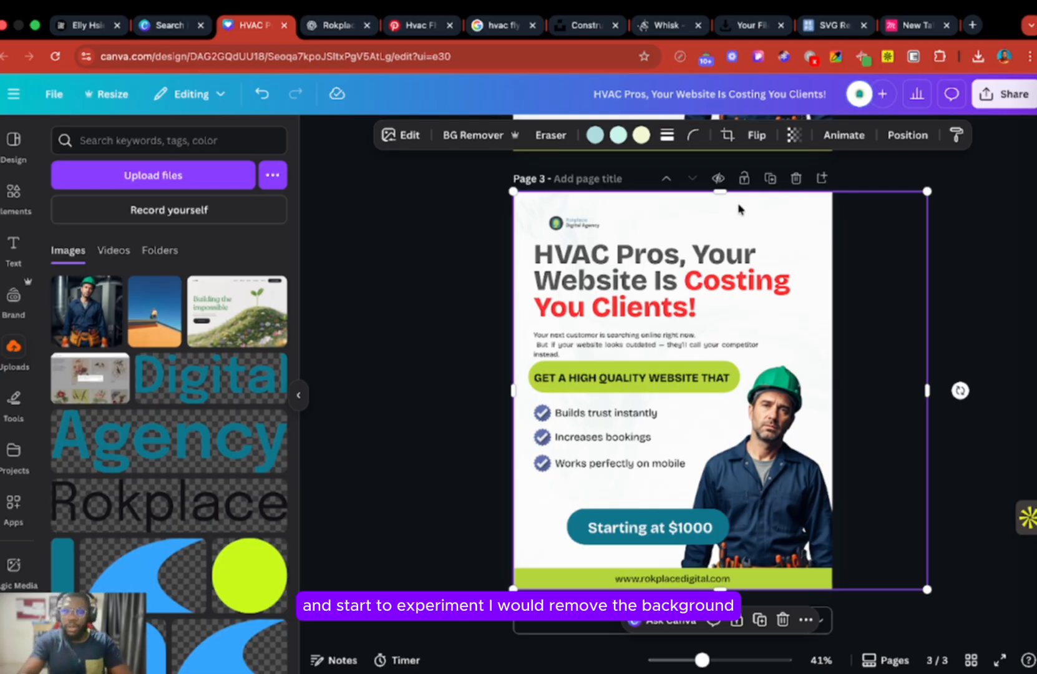
drag(738, 209, 725, 242)
key(Delete)
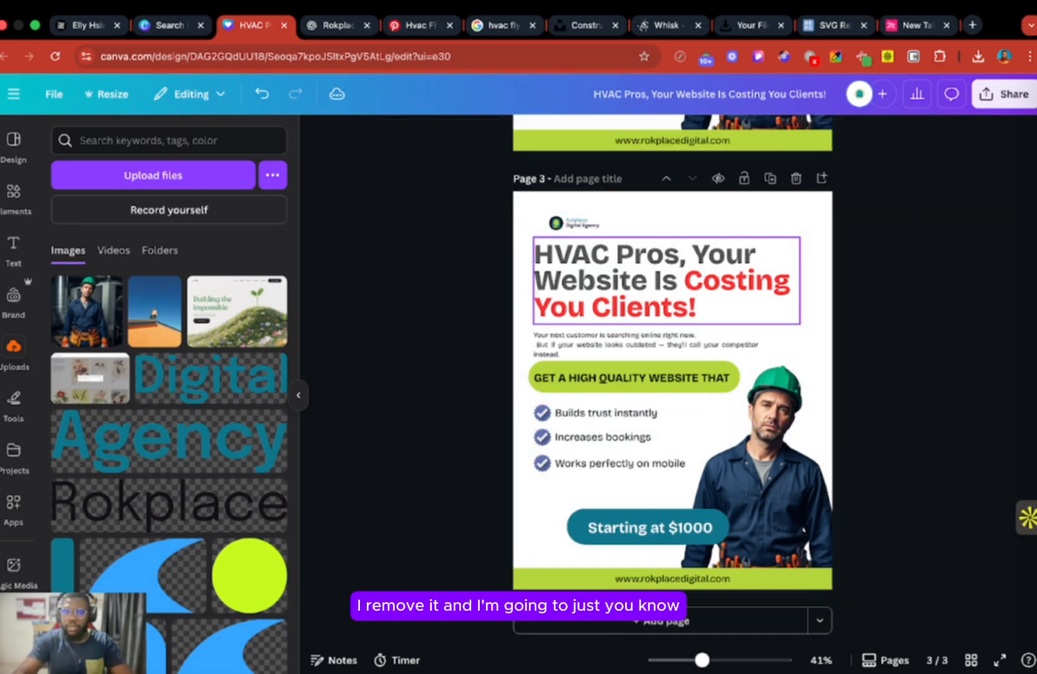
Try pale yellow and pale aqua tints as page 3's background colour, and return it to white (#FFFFFF)
click(694, 198)
click(692, 135)
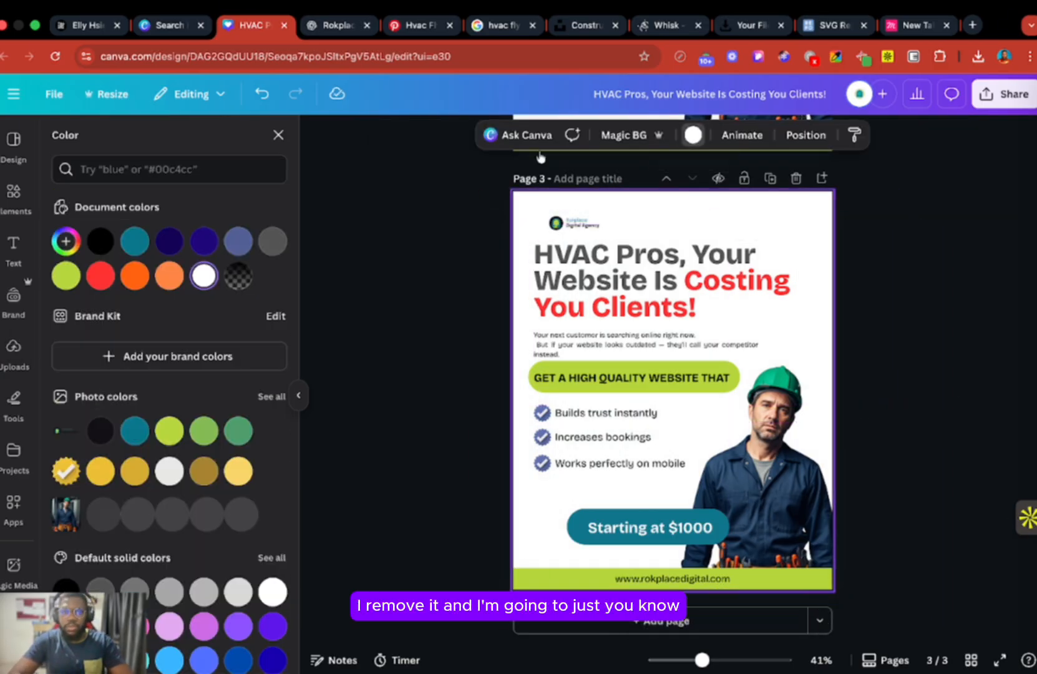
click(65, 241)
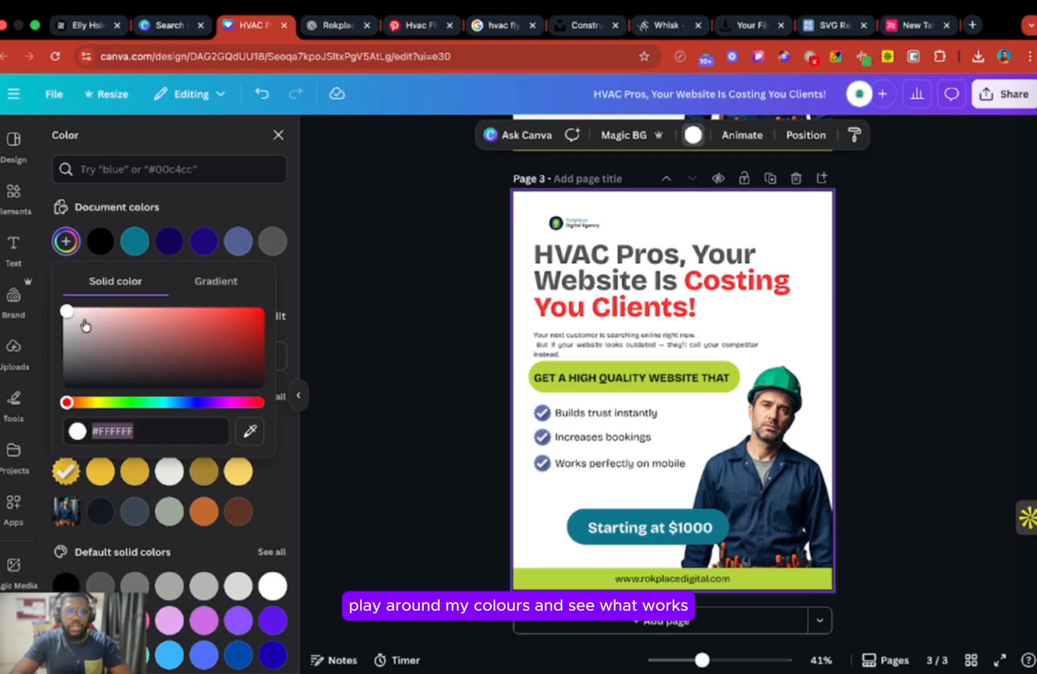
click(98, 402)
click(98, 310)
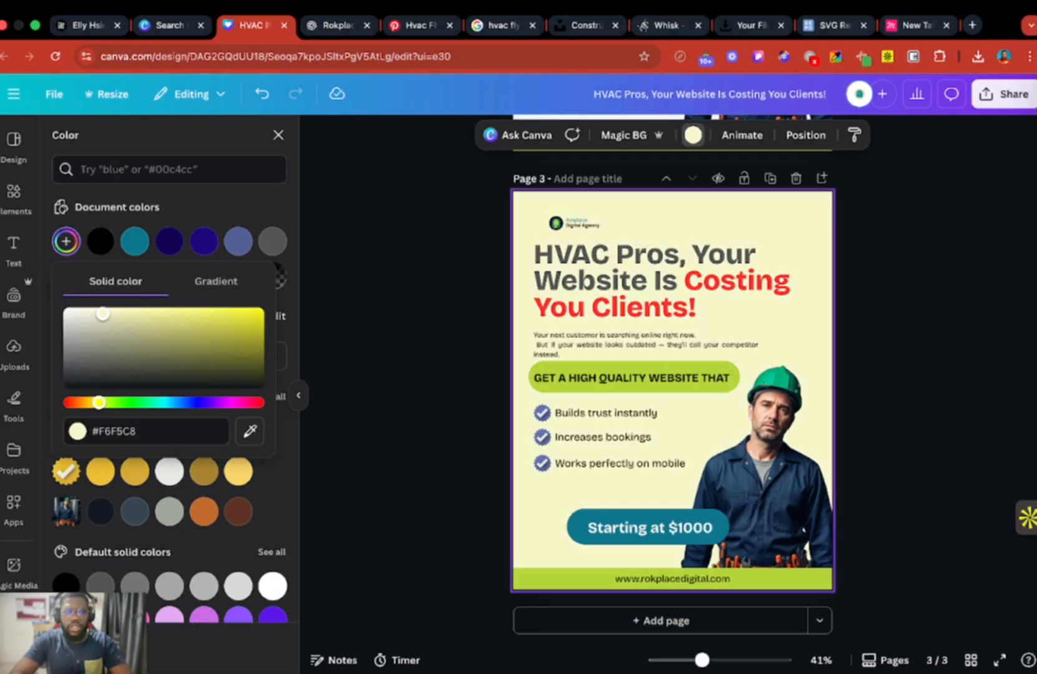
drag(98, 310, 200, 309)
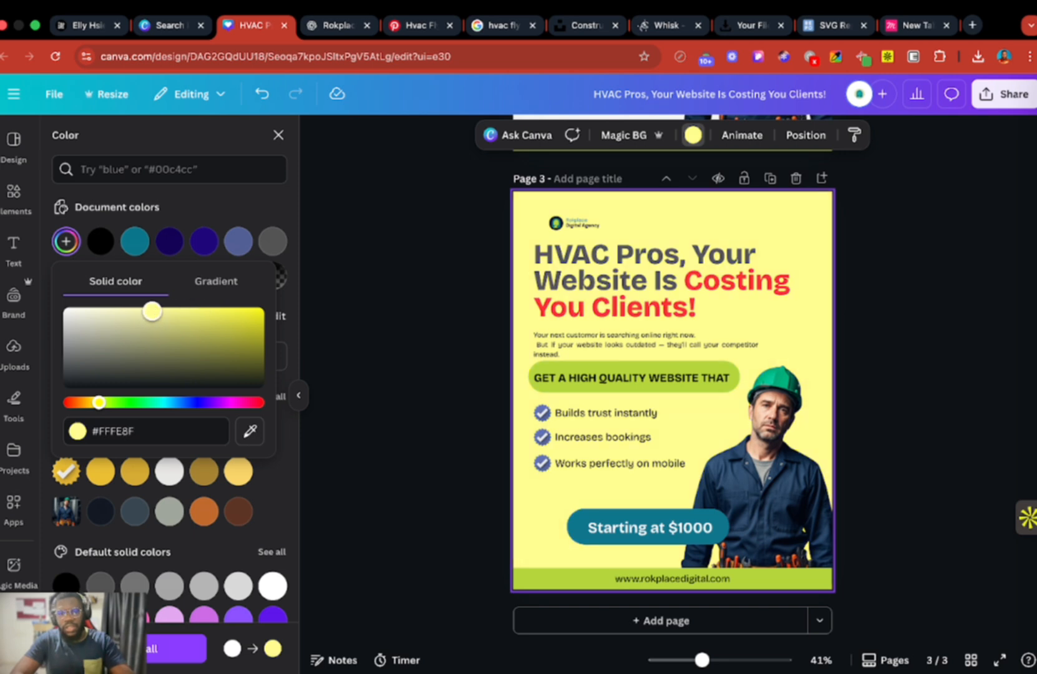
drag(153, 310, 91, 281)
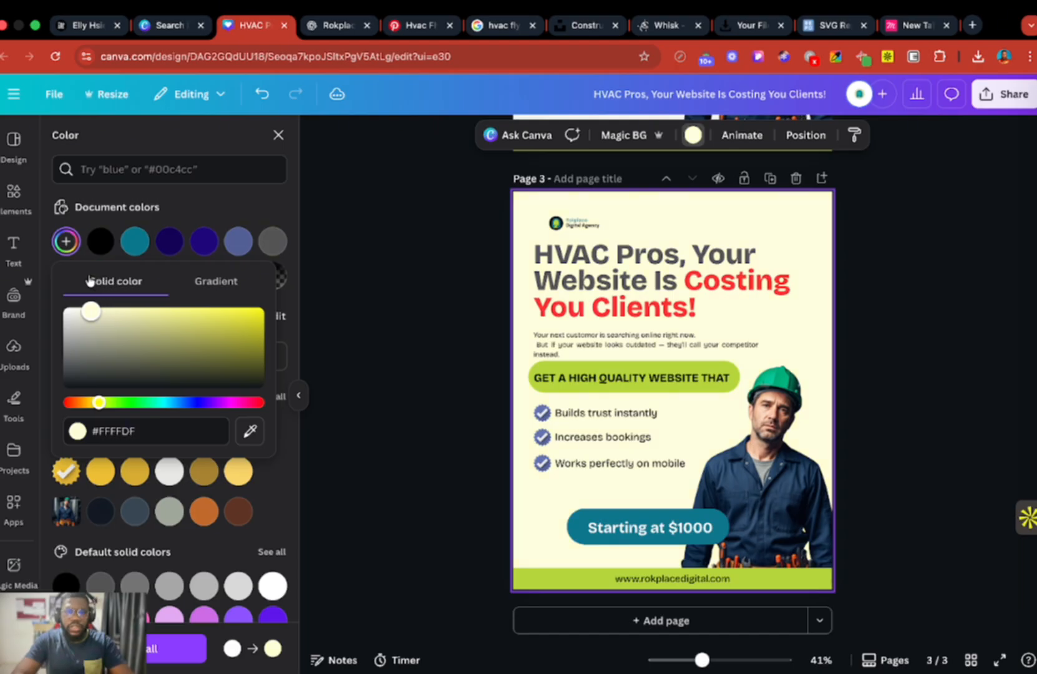
click(151, 403)
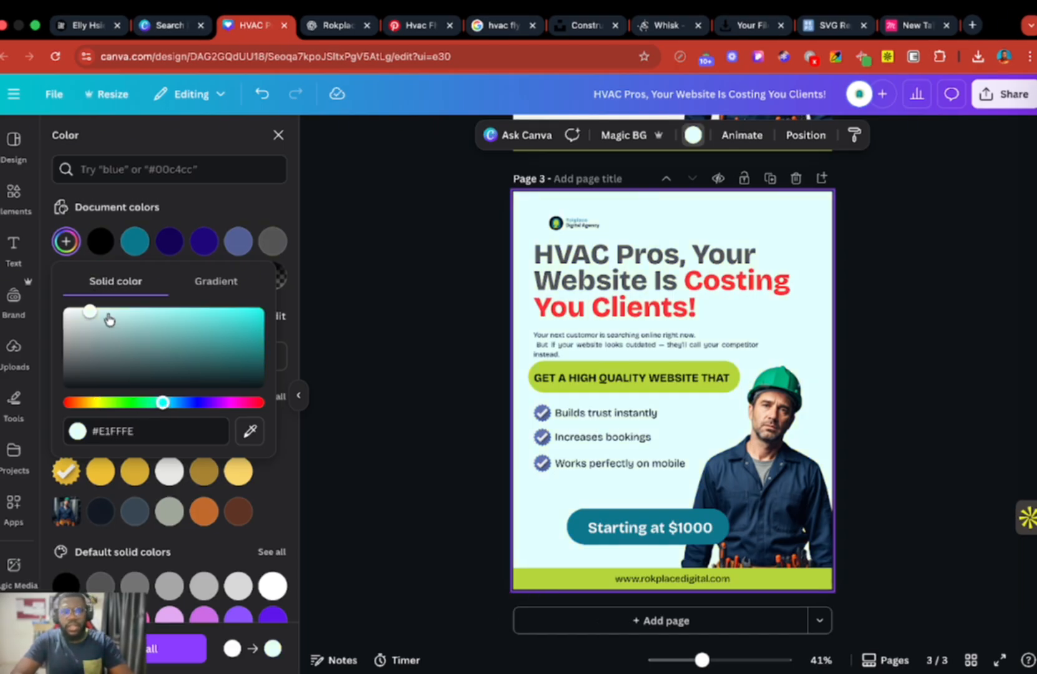
drag(91, 310, 58, 295)
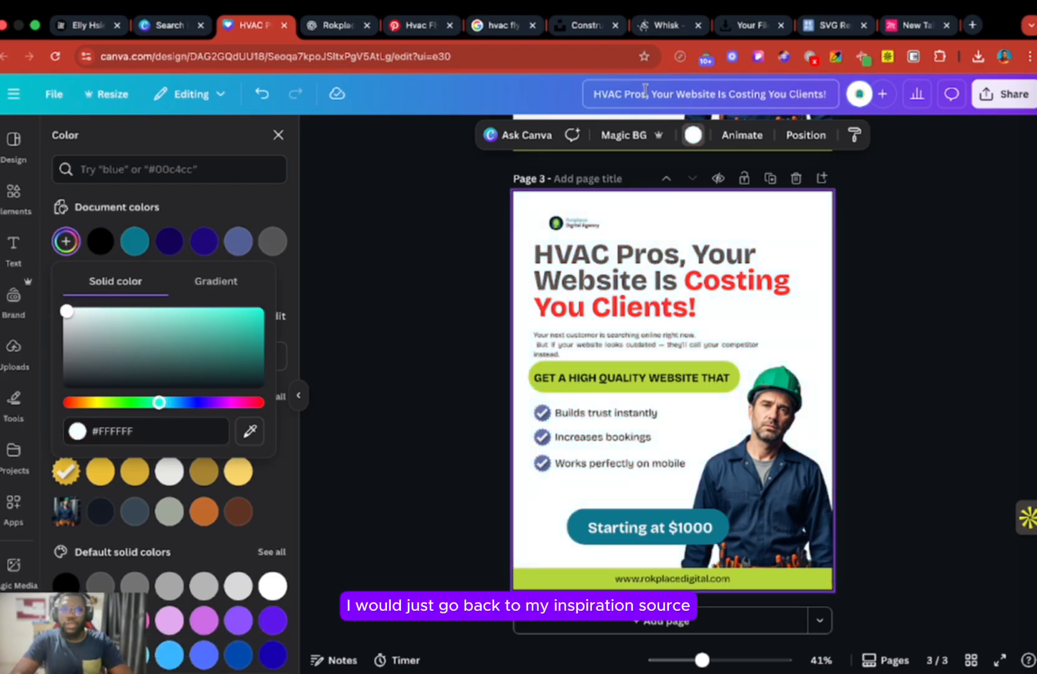
Switch to Pinterest to examine how the HVAC flyer examples use shapes, and return to the Canva flyer
click(399, 32)
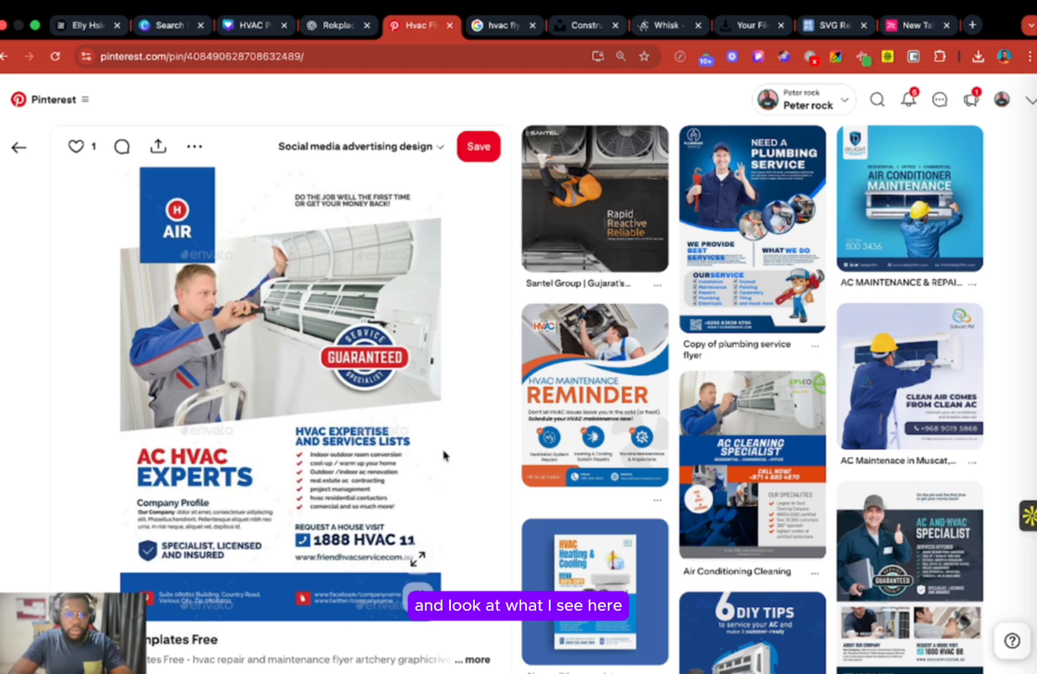
scroll(340, 472, down, 3)
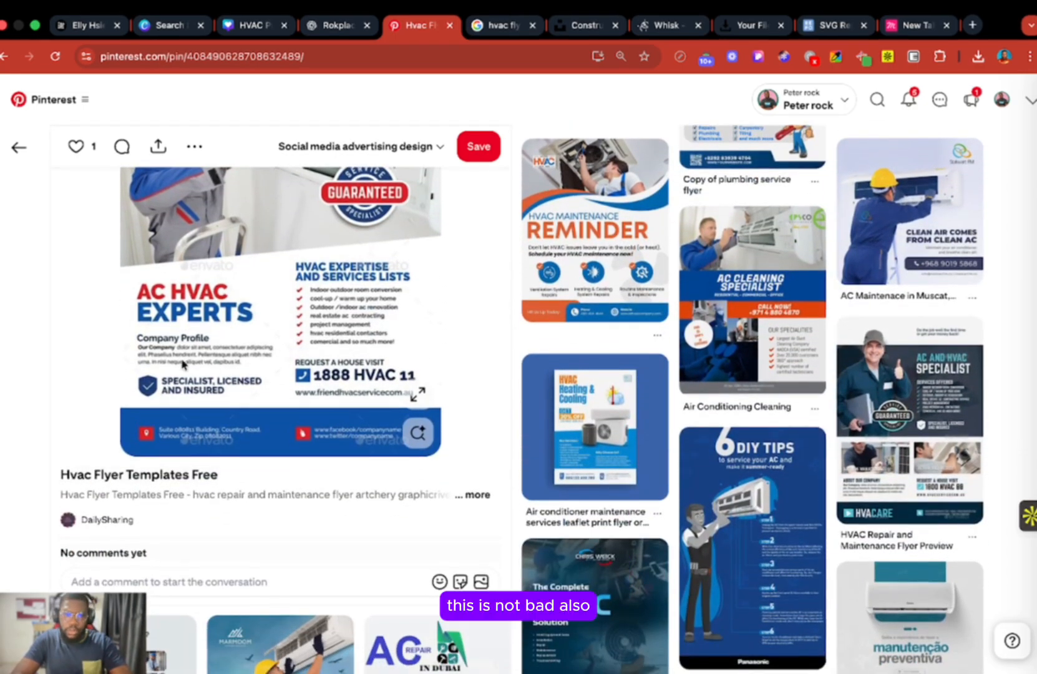
click(164, 25)
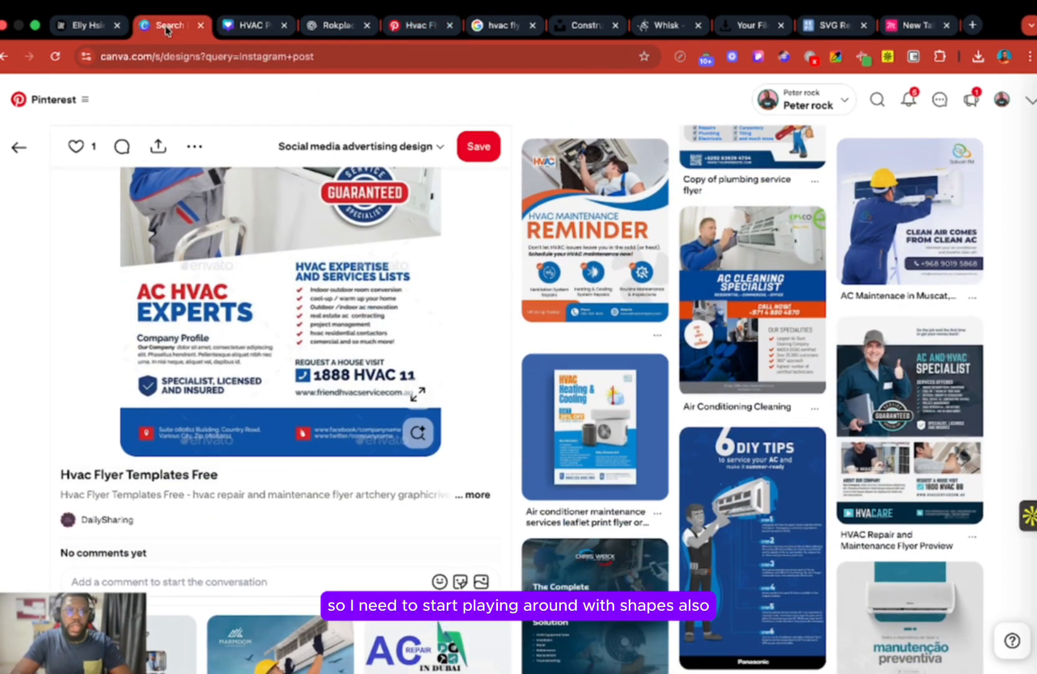
click(260, 34)
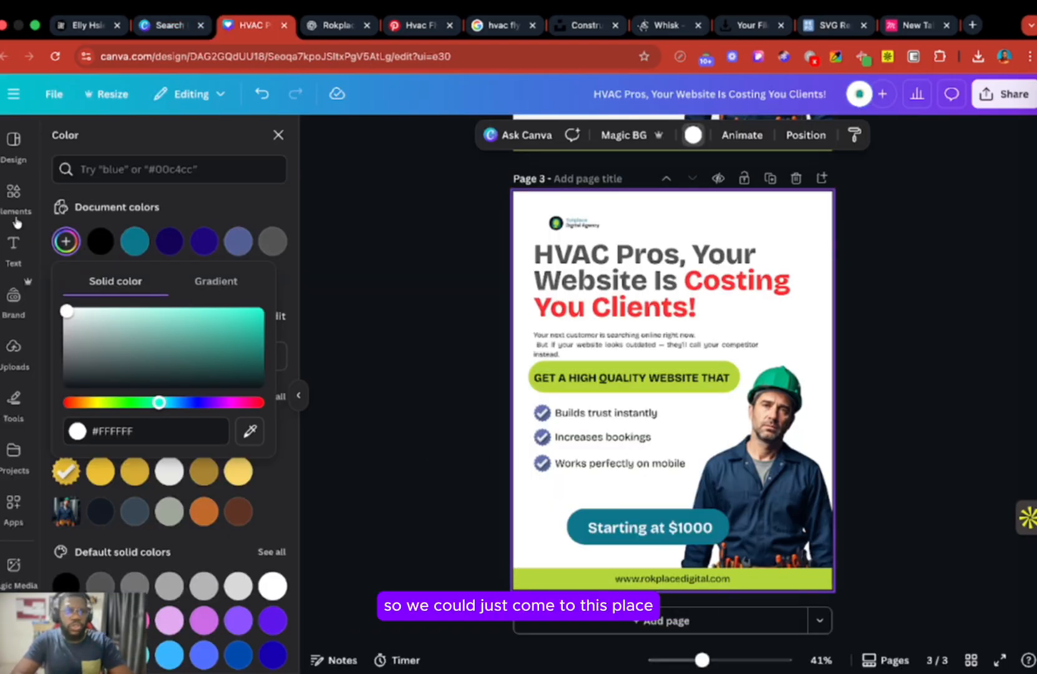
Add a rectangle to page 3 and stretch it past both page sides and below the bottom edge
click(13, 186)
click(108, 140)
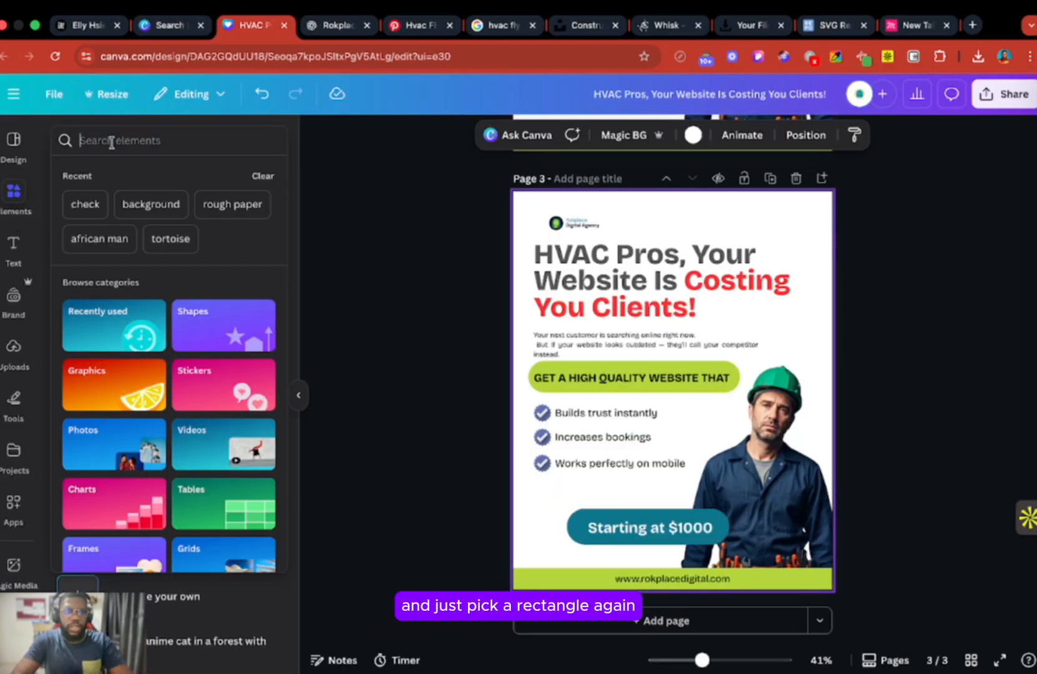
text(rec)
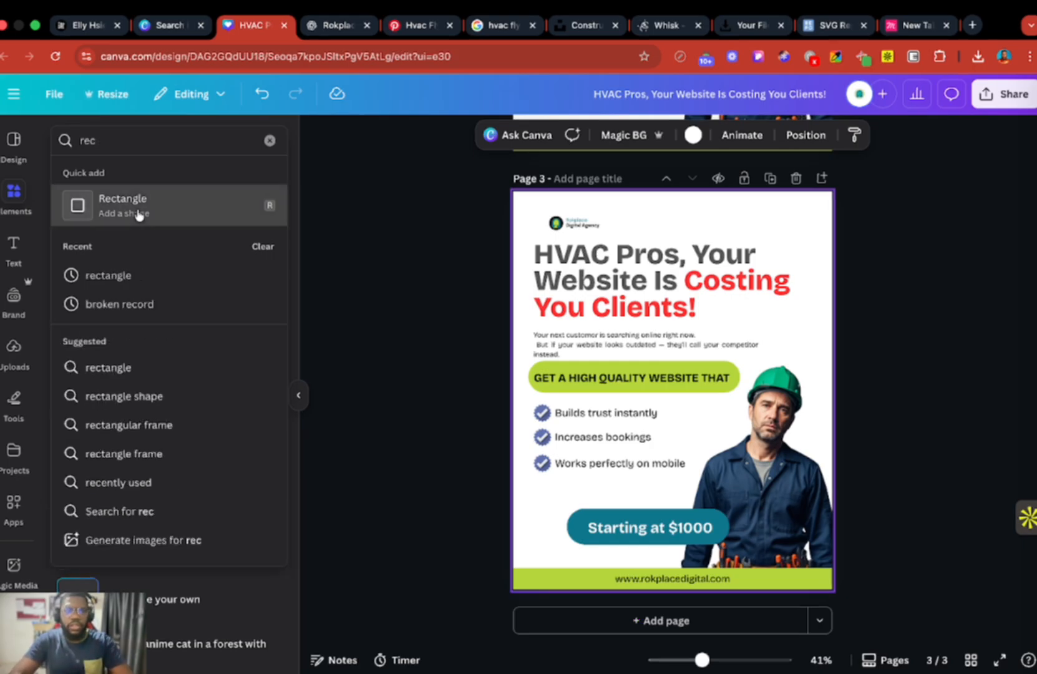
click(139, 210)
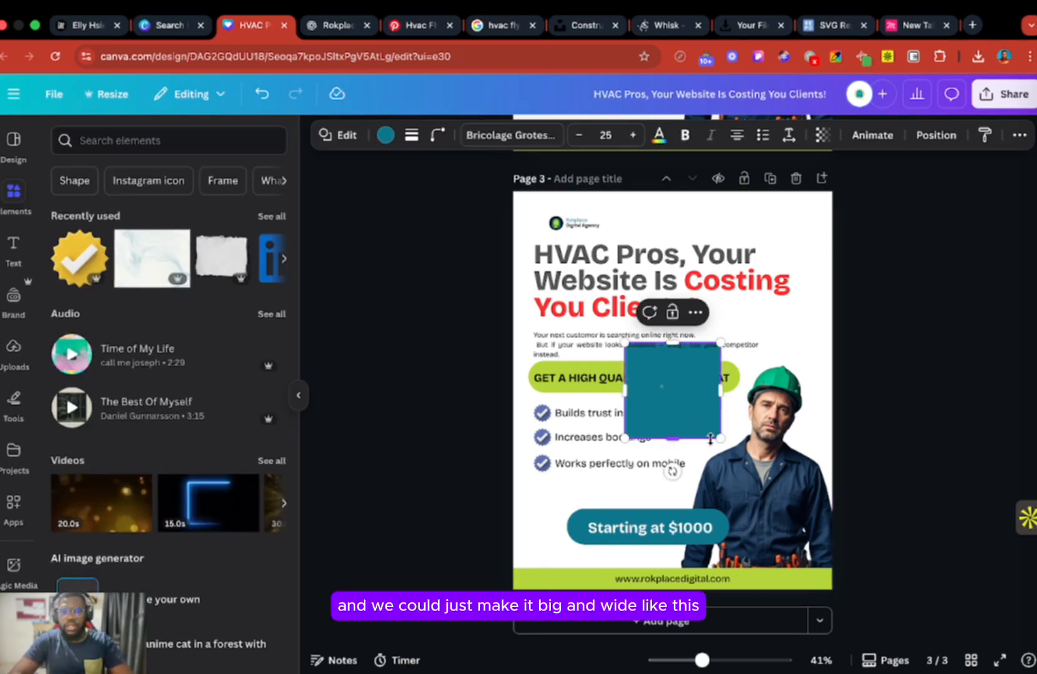
click(893, 384)
drag(691, 382, 864, 451)
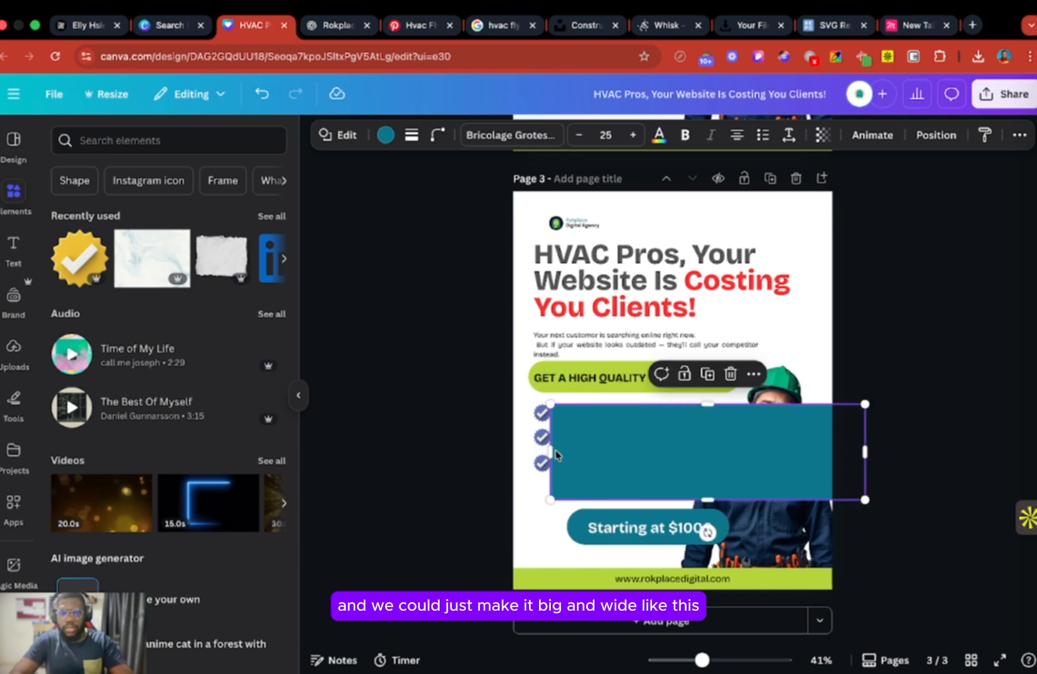
drag(548, 451, 479, 451)
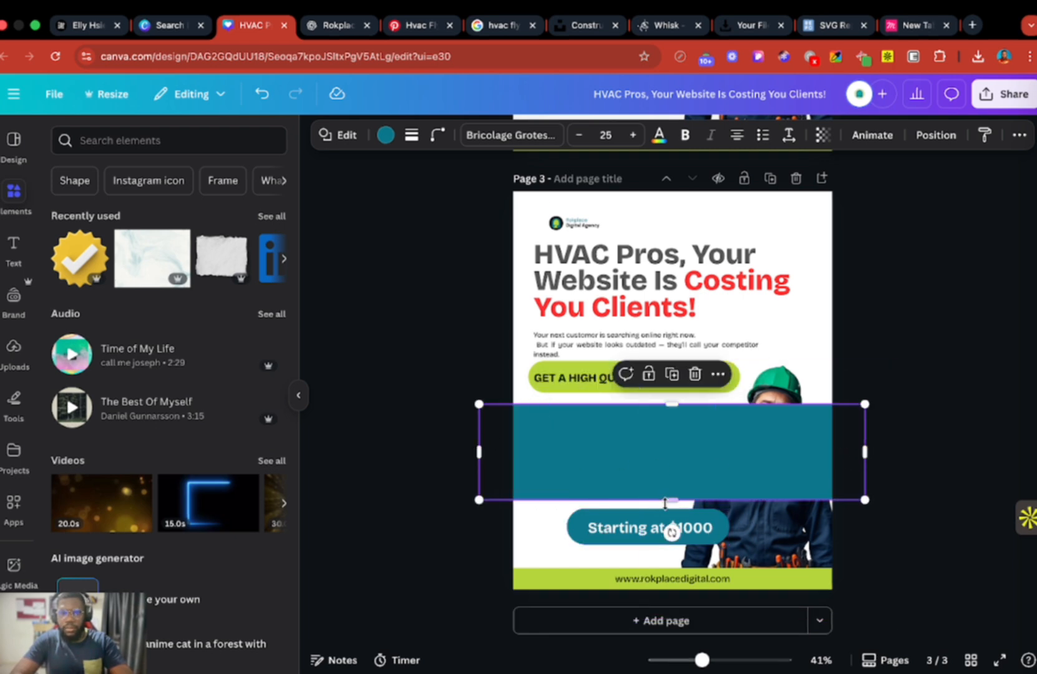
drag(661, 497, 661, 604)
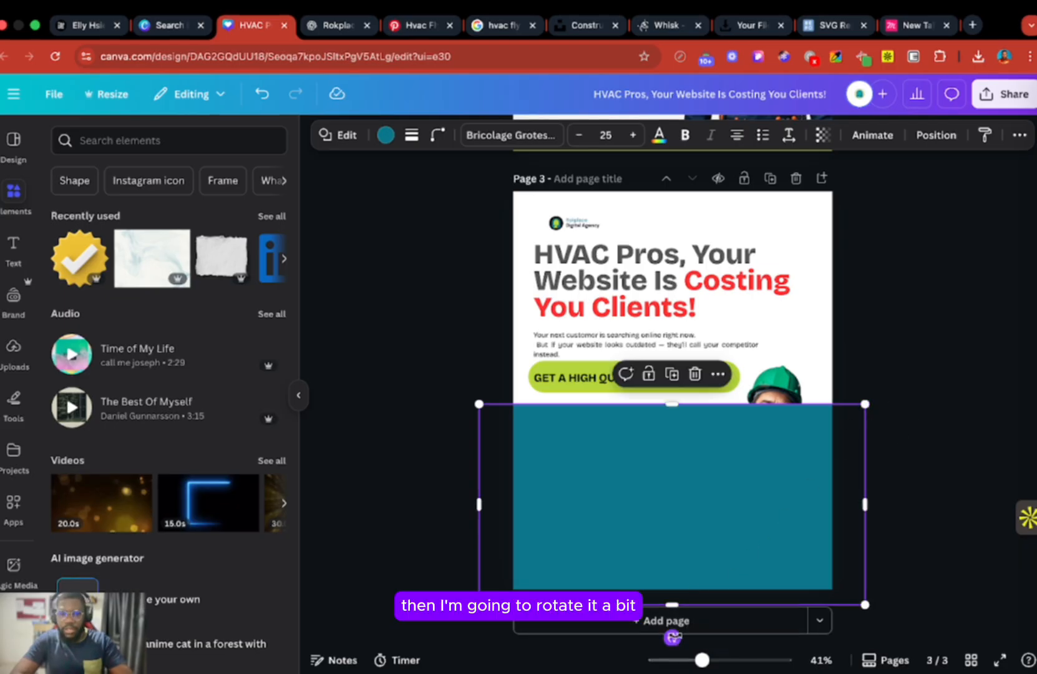
Tilt the teal rectangle about 14.3° on the lower part of the page and send it to the back
drag(672, 638, 649, 652)
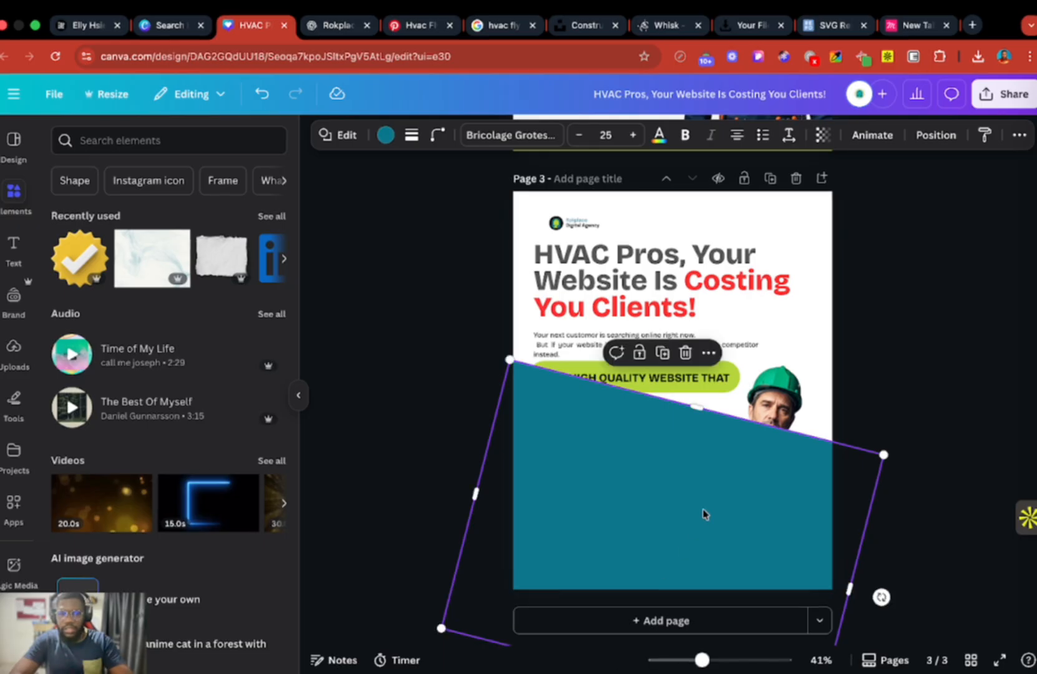
drag(706, 513, 696, 532)
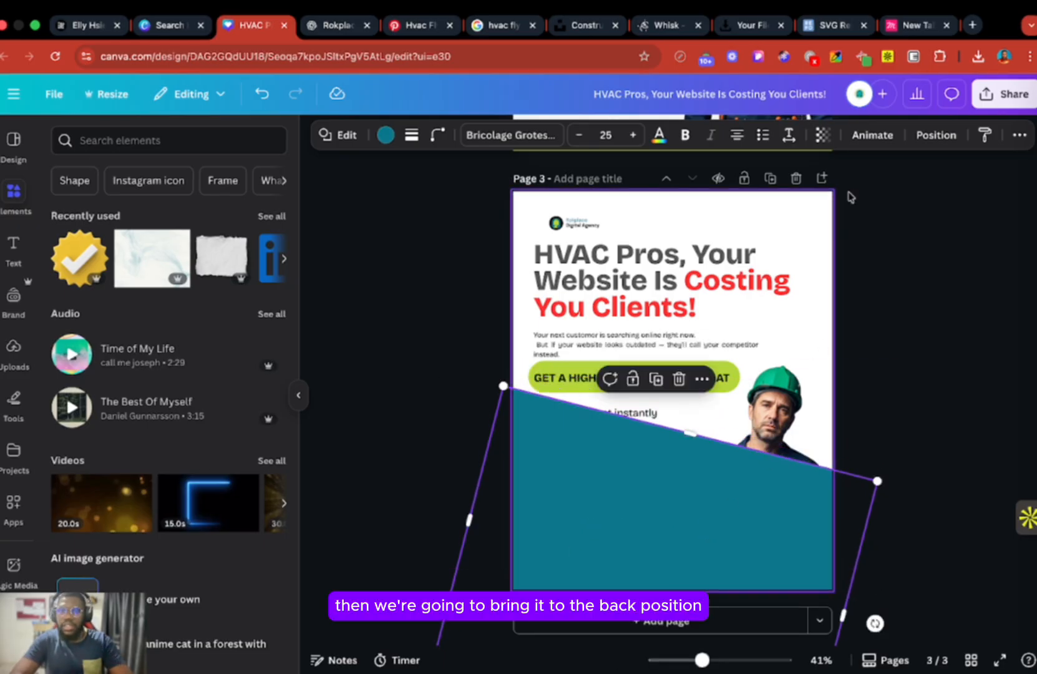
click(936, 135)
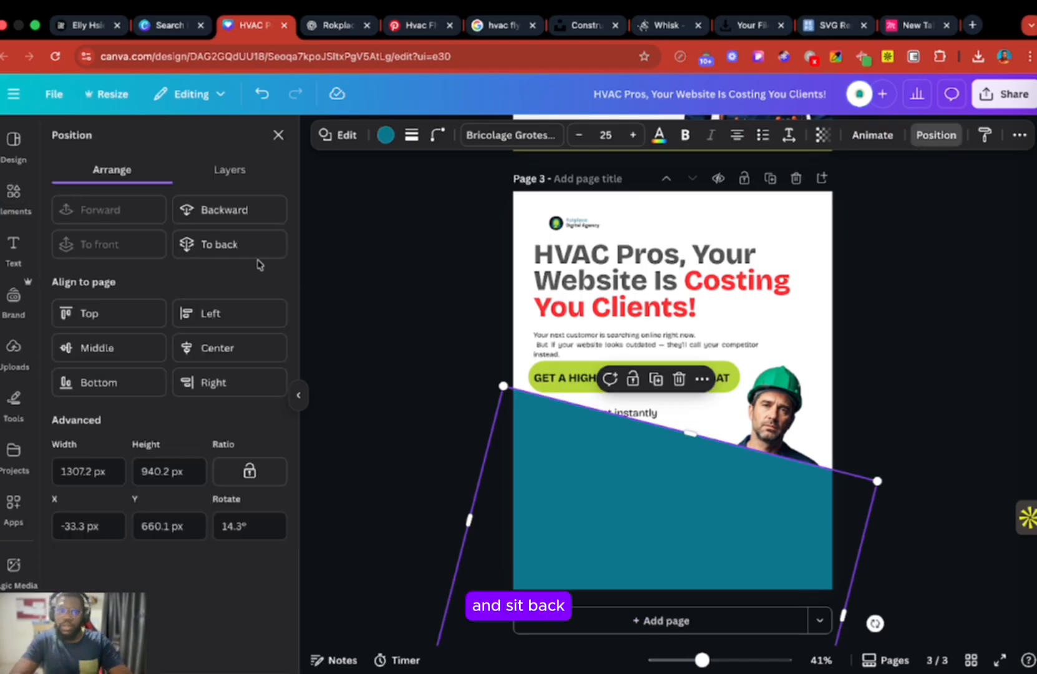
click(239, 247)
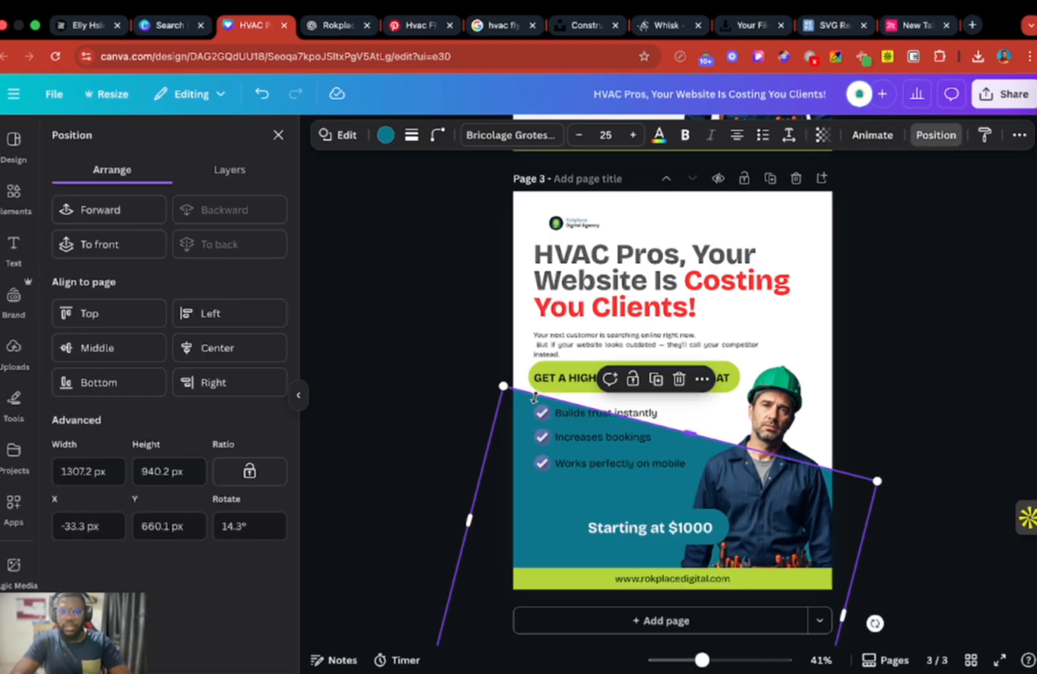
Extend the teal rectangle's height to about 1112 px and tilt it to about -16° so it rises toward the specialist's side
drag(511, 388, 509, 337)
scroll(788, 598, down, 3)
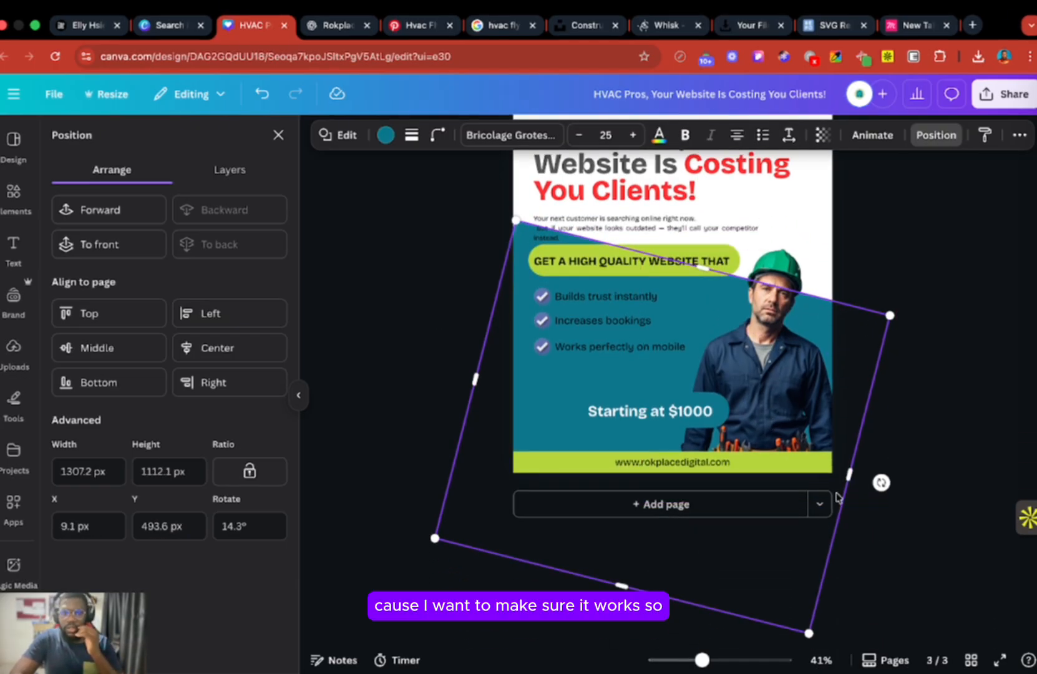
drag(613, 619, 716, 616)
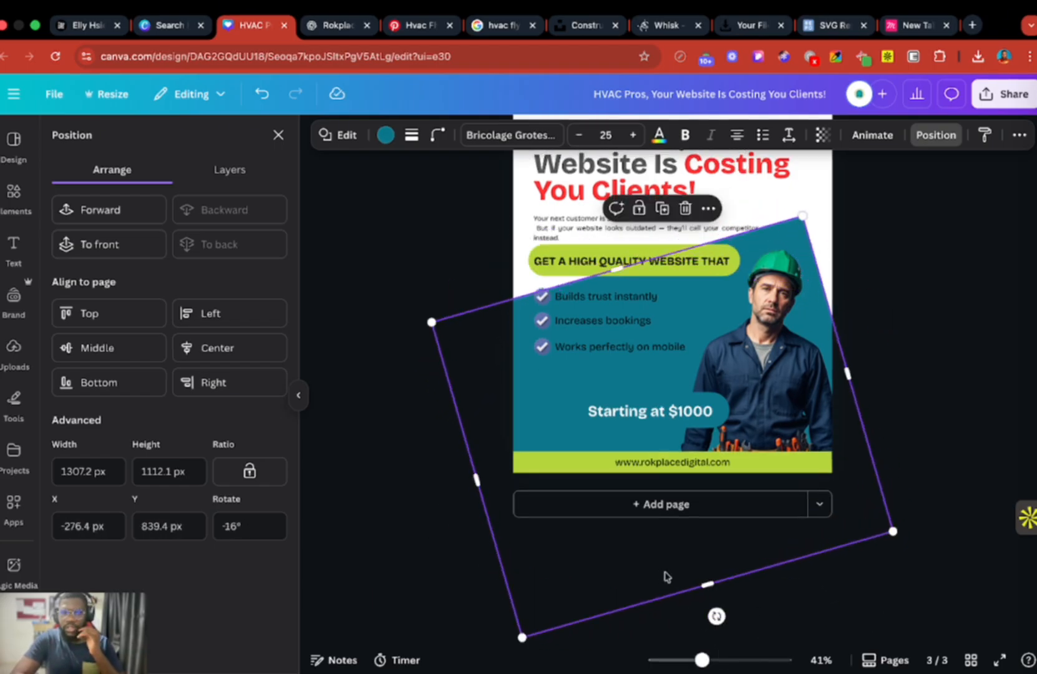
drag(536, 424, 561, 441)
Move the "Starting at $1000" label left to line up with the bullets, and recolour its shape bright red (#ff3131)
click(647, 419)
scroll(647, 420, up, 2)
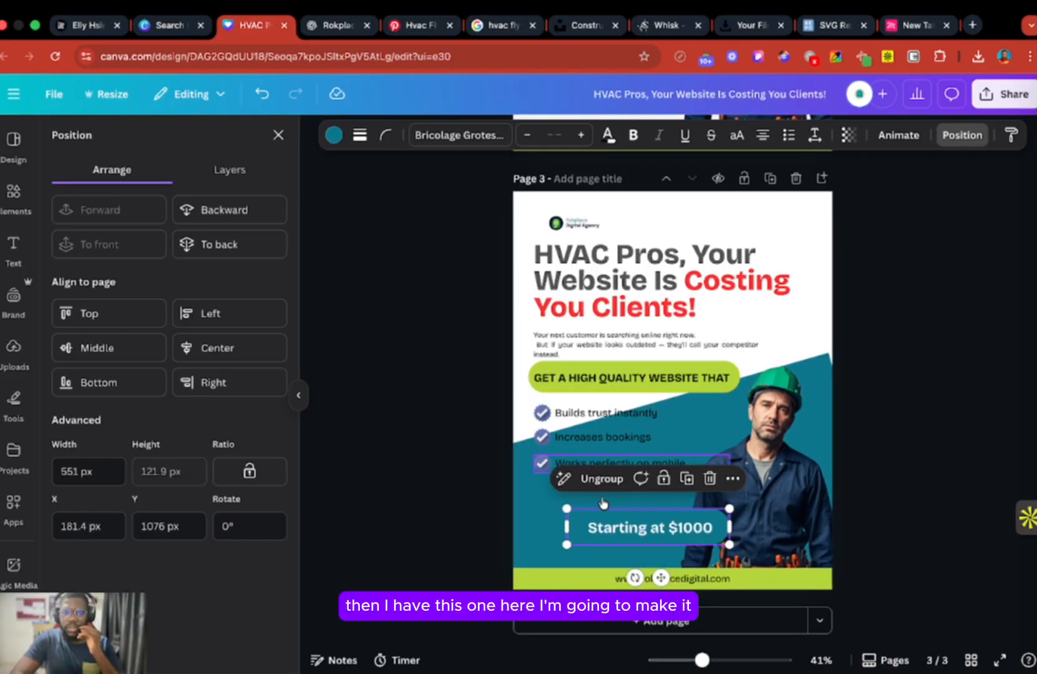
drag(585, 523, 552, 523)
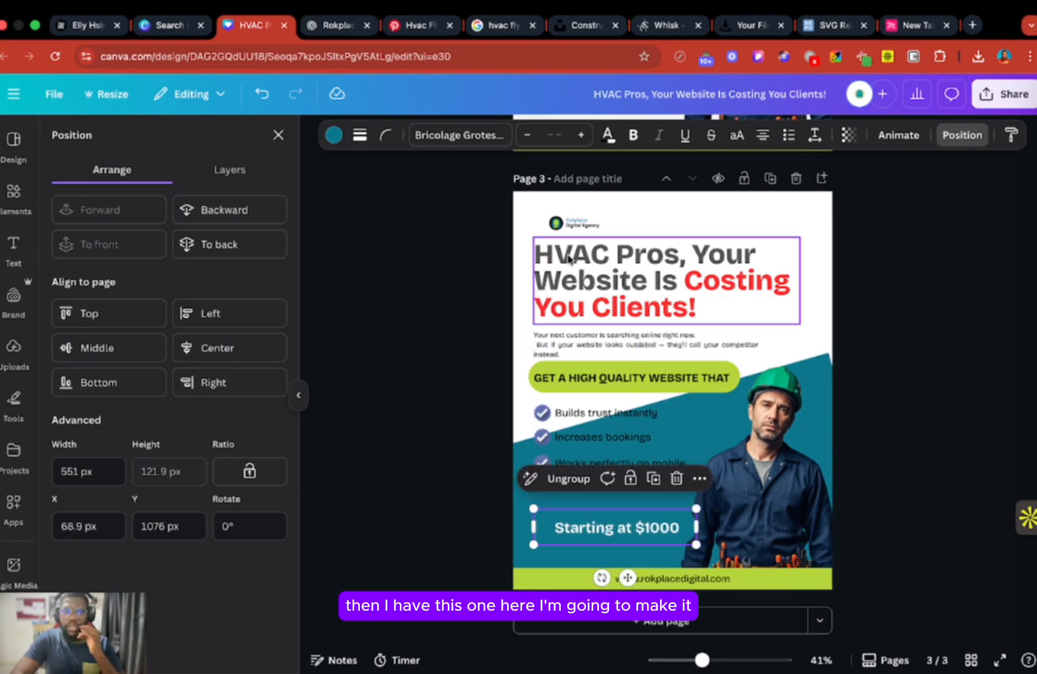
click(341, 137)
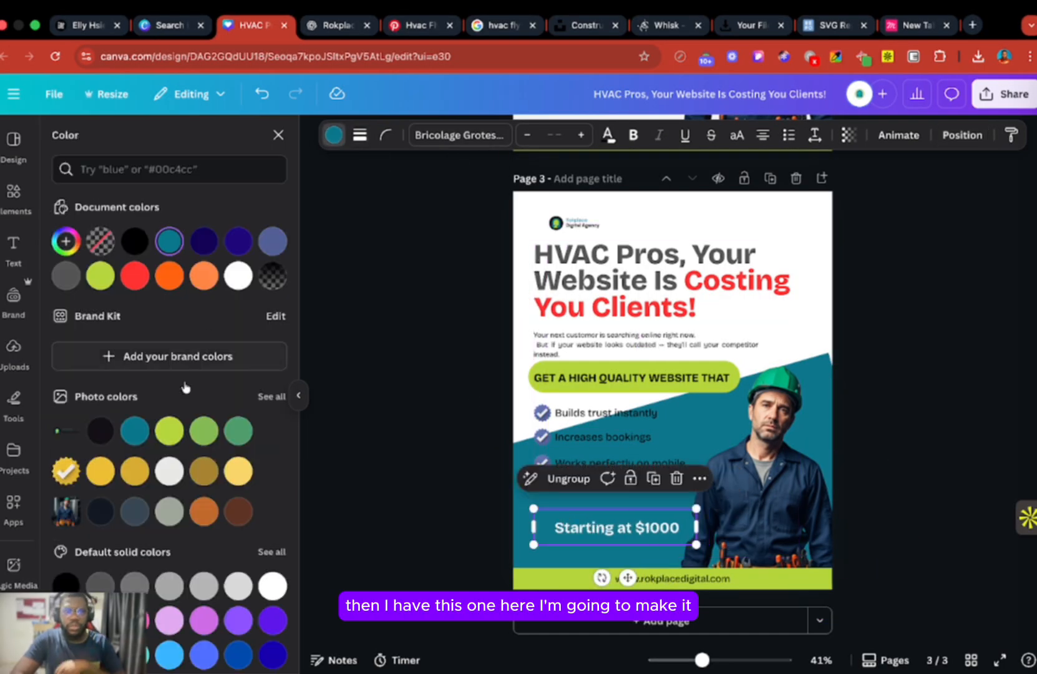
click(167, 437)
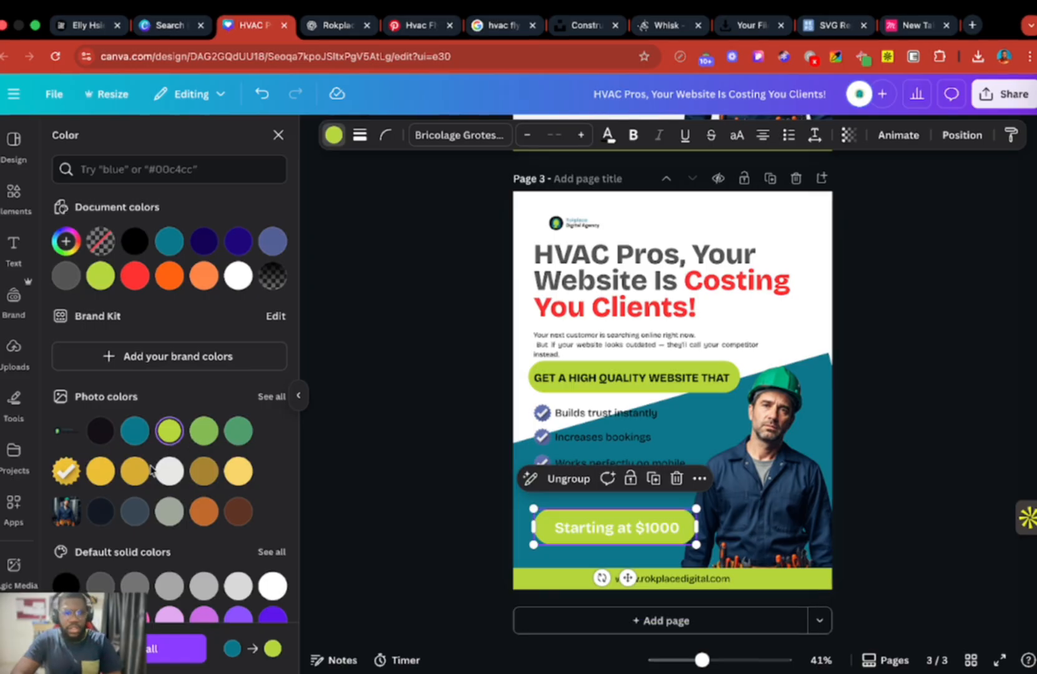
click(135, 275)
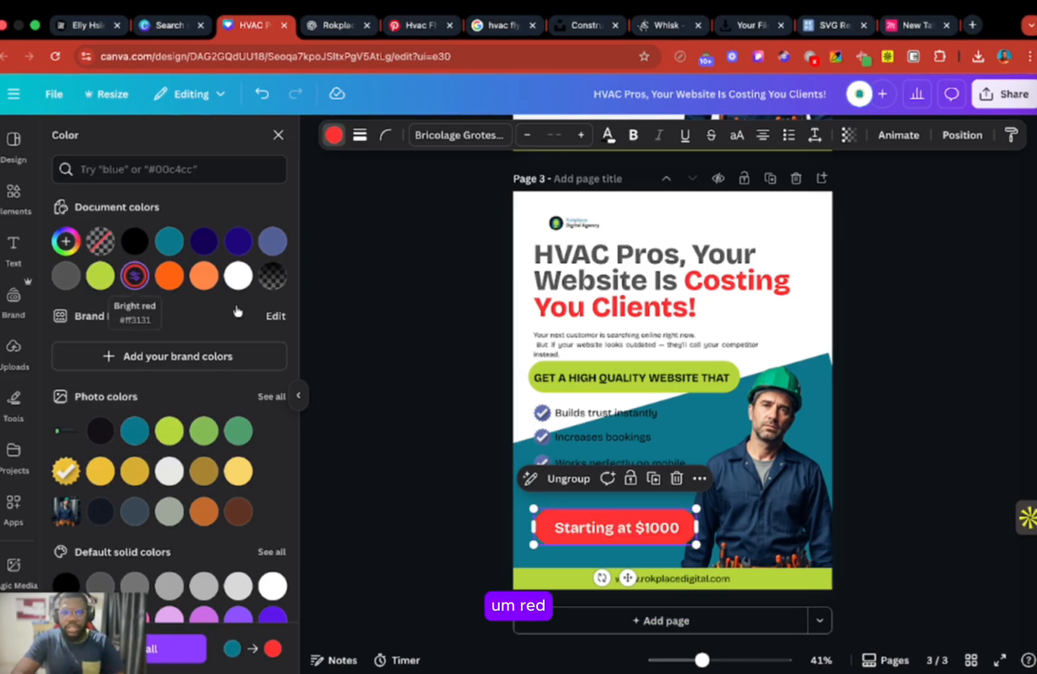
click(412, 426)
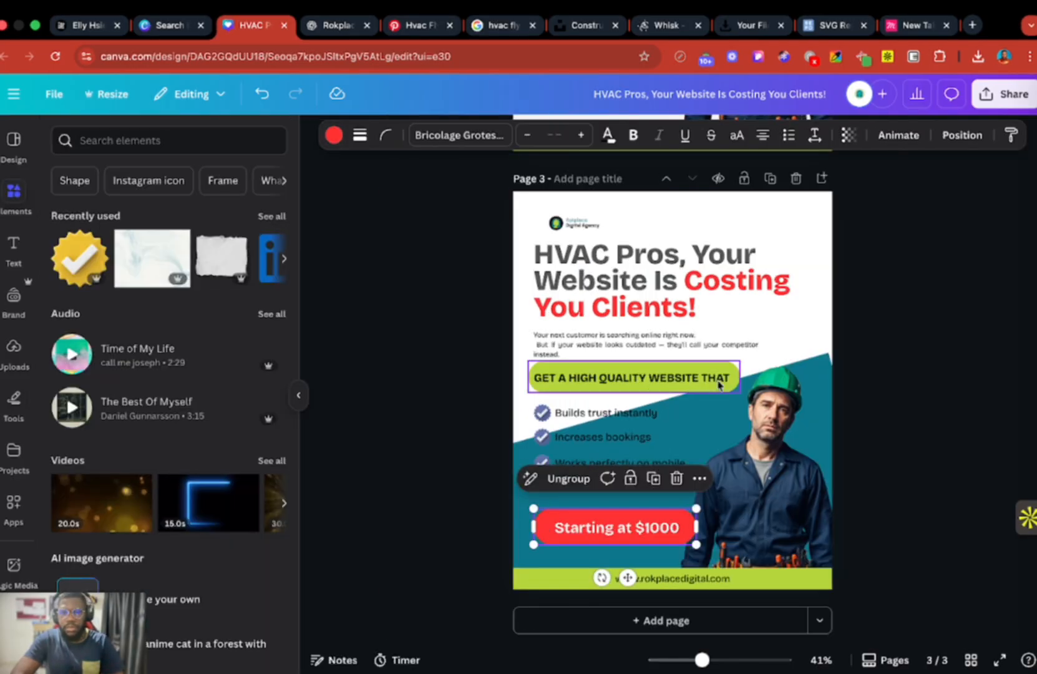
Widen the teal rectangle past the page's right edge, and widen the intro paragraph's text box to about 840 px
click(825, 360)
drag(842, 383, 904, 396)
click(584, 342)
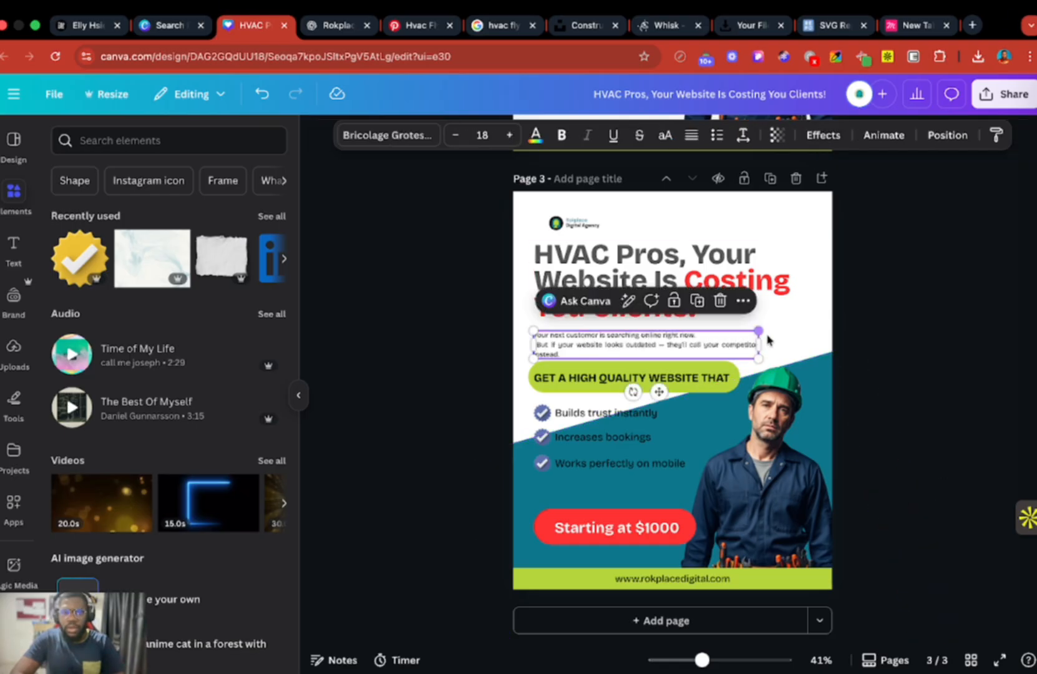
drag(758, 340, 784, 342)
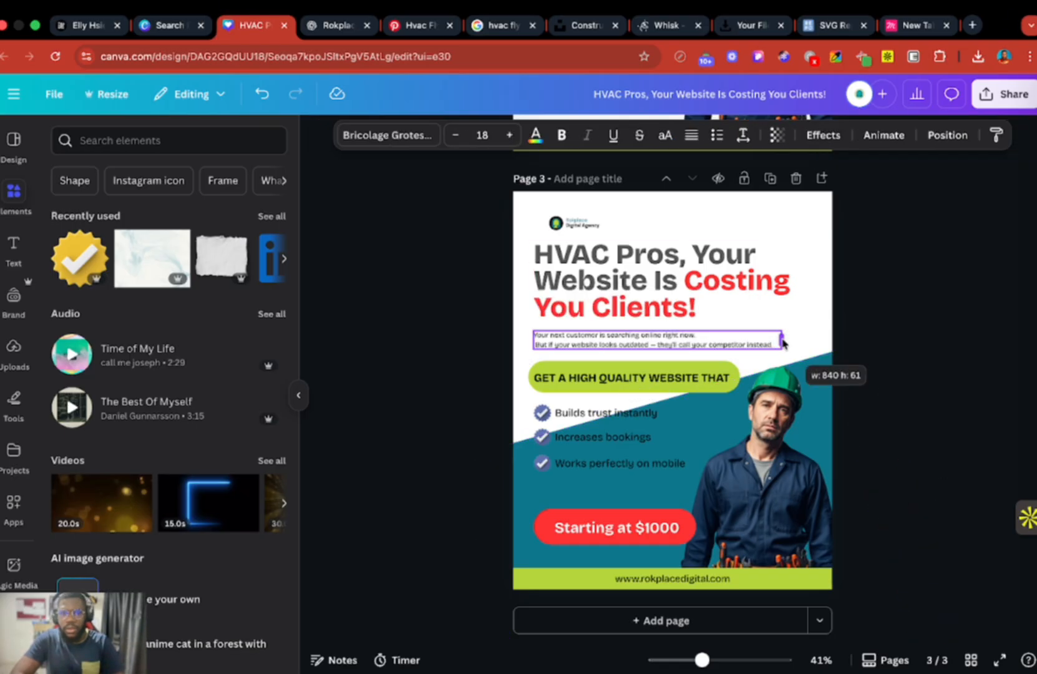
Move the three check-marked bullets down together, closer to the red price label
click(611, 434)
shift+click(580, 465)
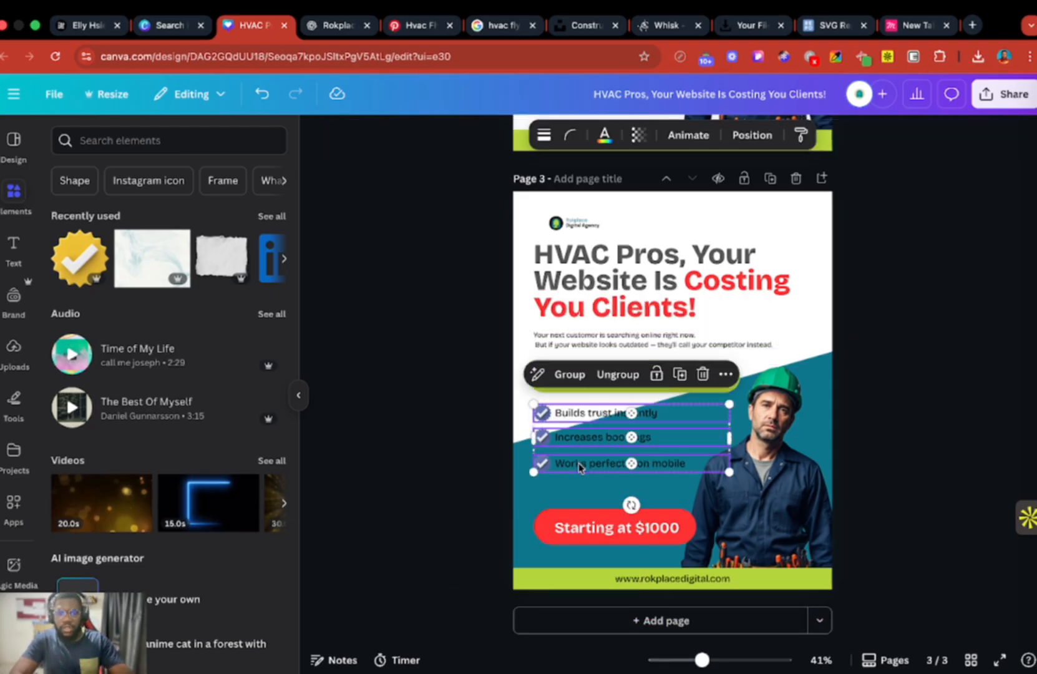
drag(585, 439, 584, 462)
Shift the tilted teal rectangle slightly up and left, and narrow the intro paragraph's text box to end level with the green label
click(828, 357)
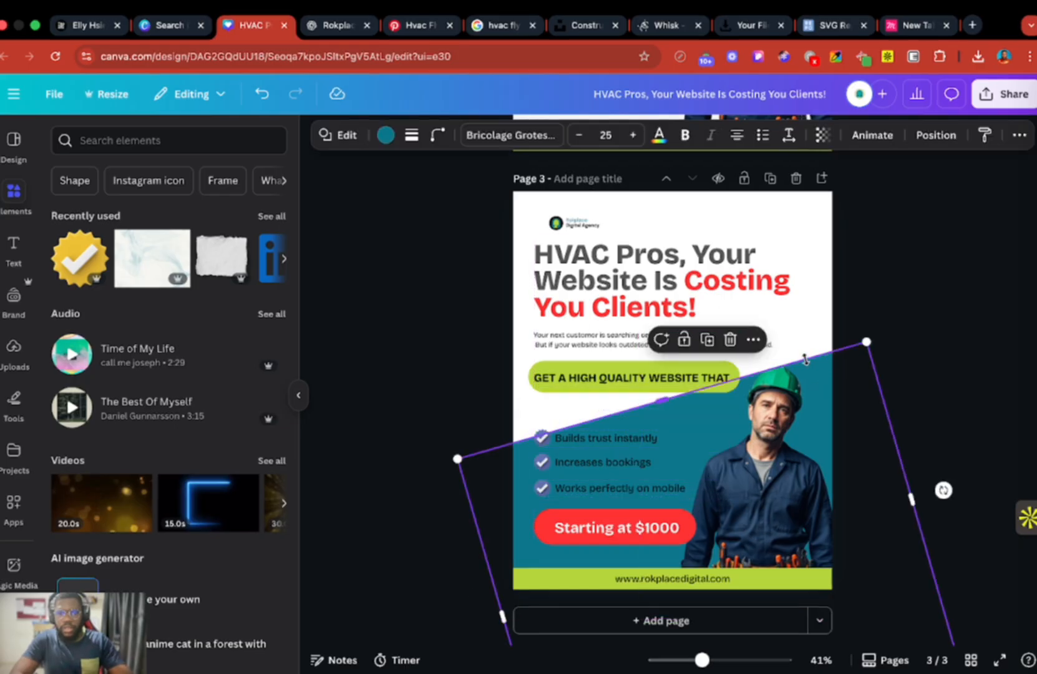
drag(804, 360, 796, 340)
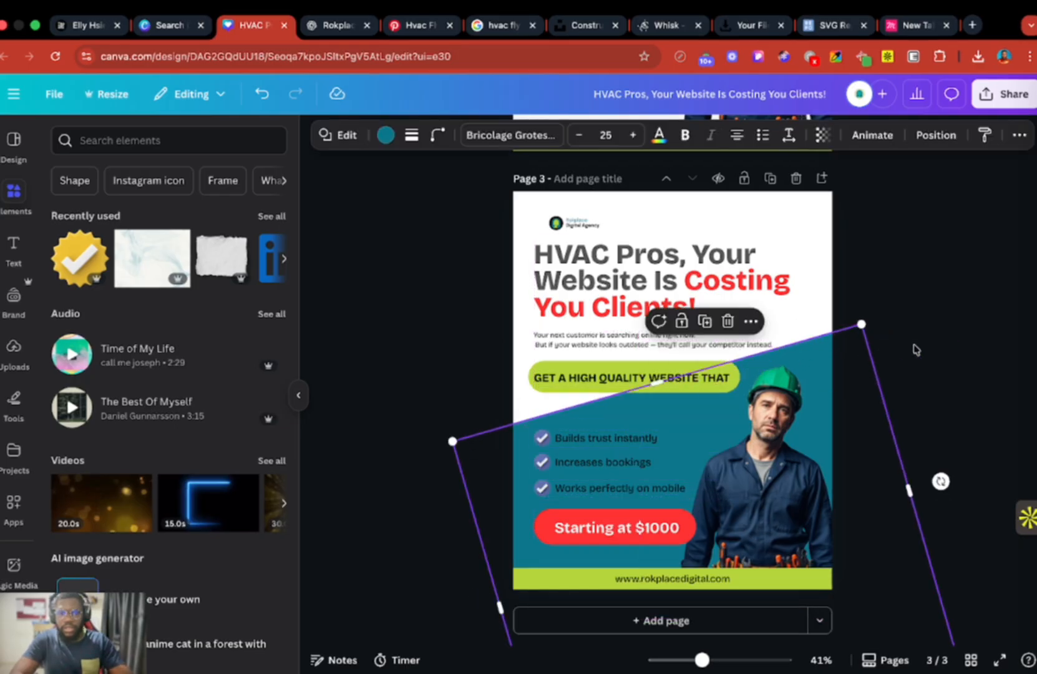
click(915, 349)
click(745, 342)
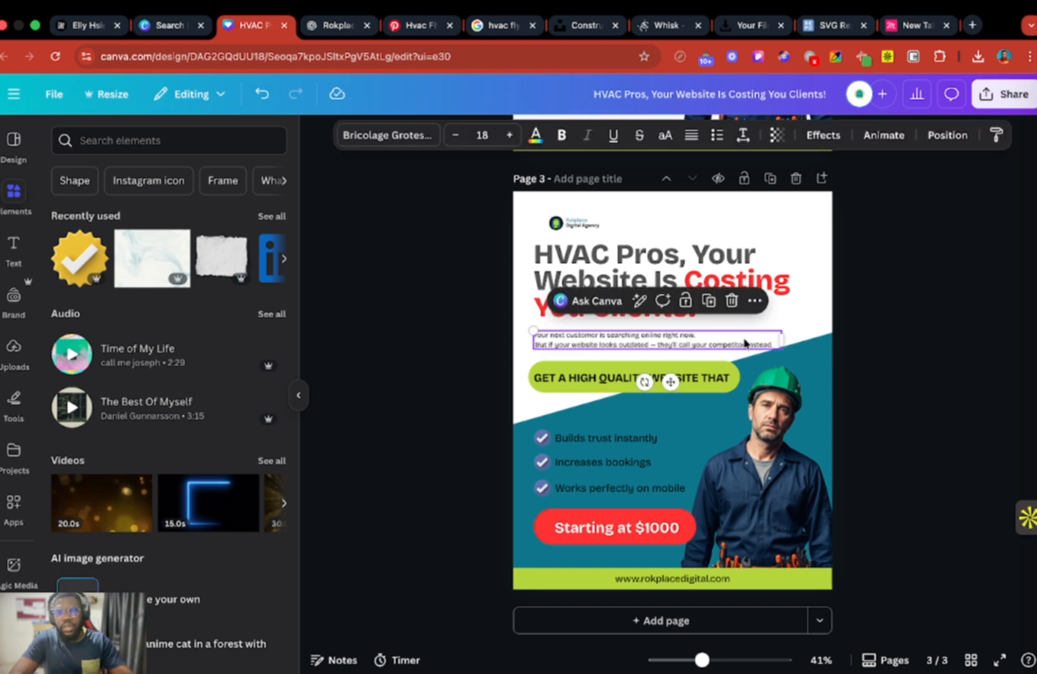
drag(781, 341, 715, 341)
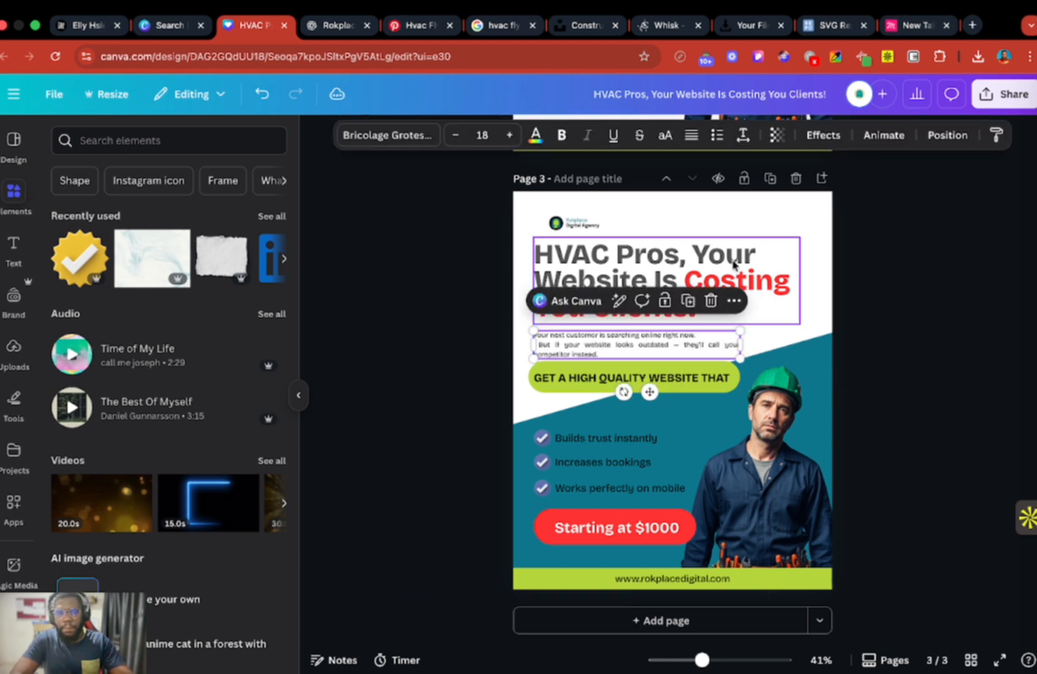
Enlarge the agency logo slightly, and move the green "GET A HIGH QUALITY WEBSITE THAT" label down, away from the intro paragraph
drag(574, 222, 537, 248)
click(481, 339)
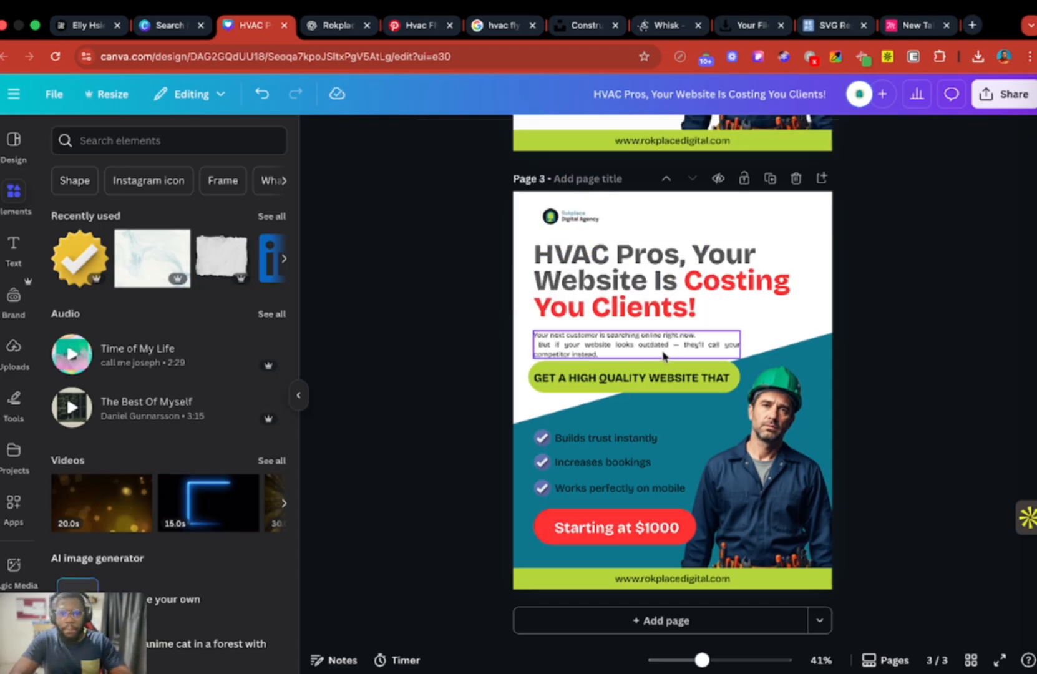
click(643, 379)
drag(644, 383, 644, 393)
Recolour the text of the three check-marked bullets white
click(597, 440)
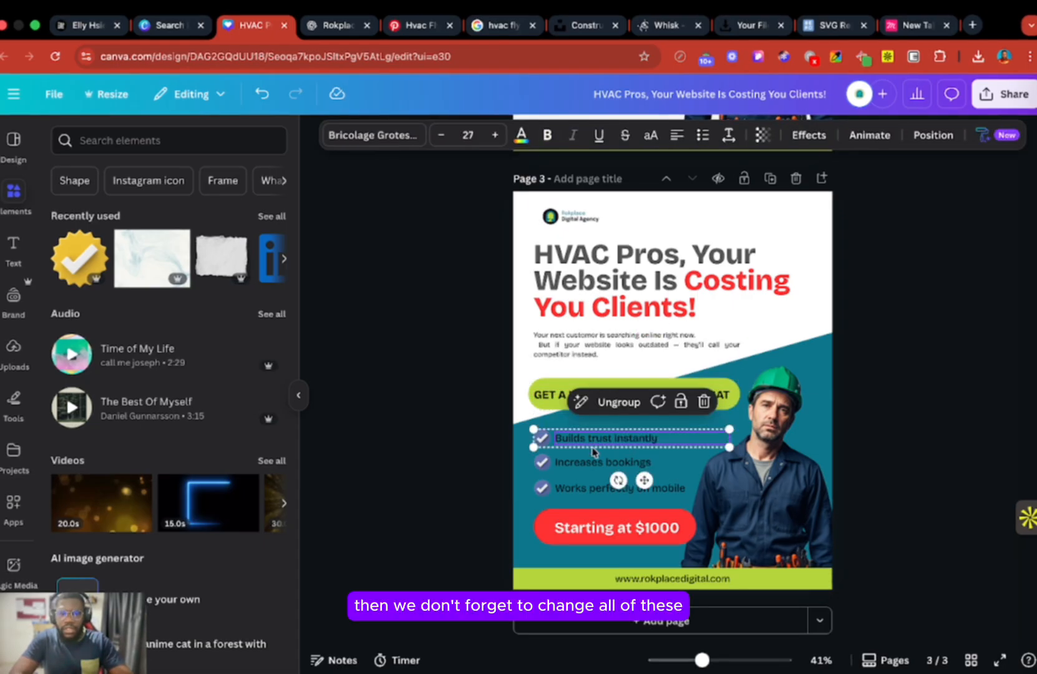
shift+click(590, 464)
shift+click(589, 489)
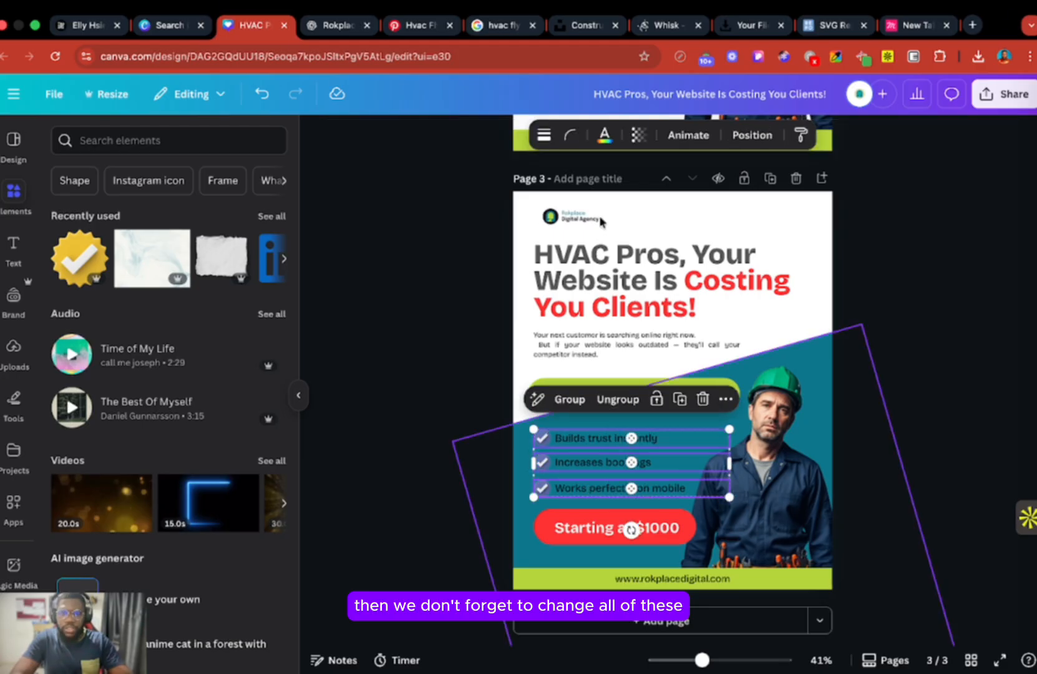
click(604, 135)
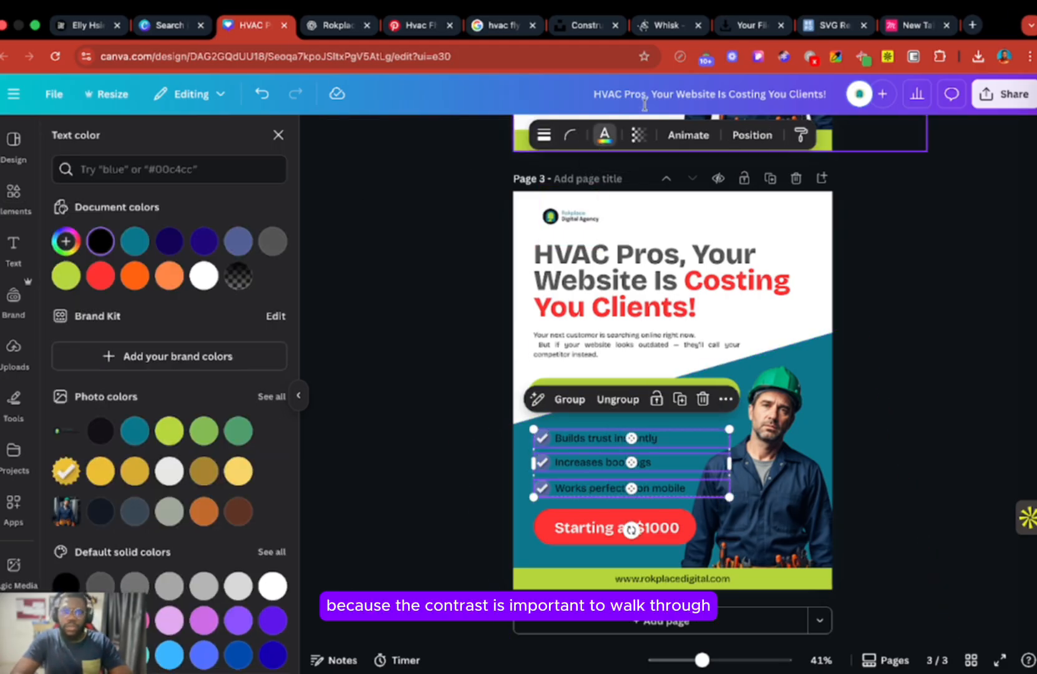
click(200, 272)
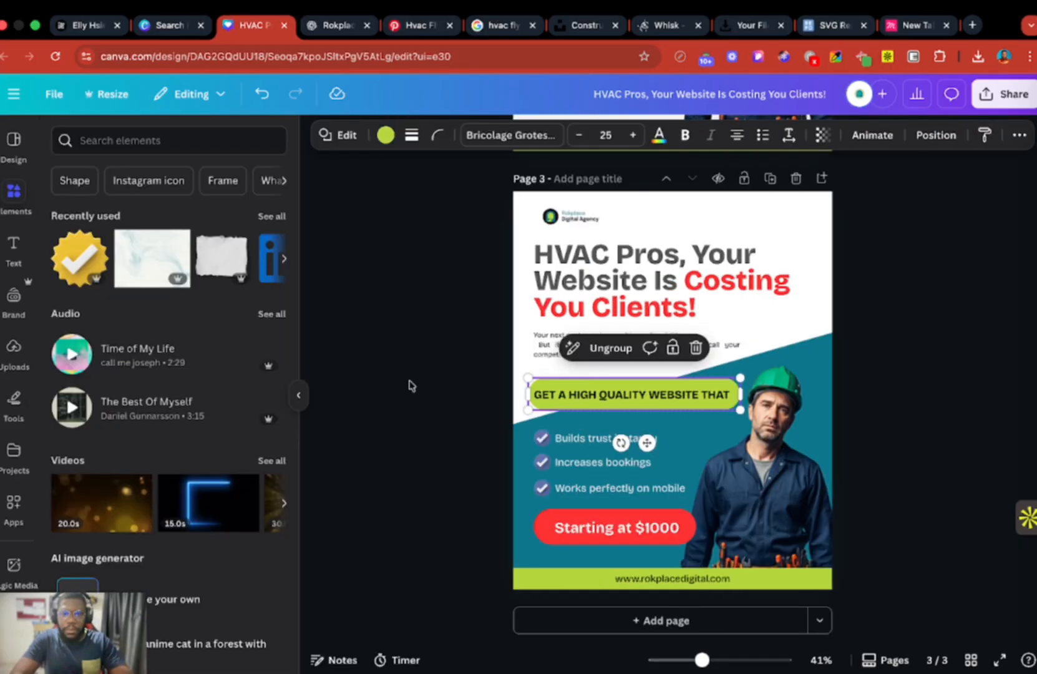
click(409, 396)
Compare the flyer variants on the pages, and duplicate the teal-shape version on page 3
scroll(406, 409, up, 8)
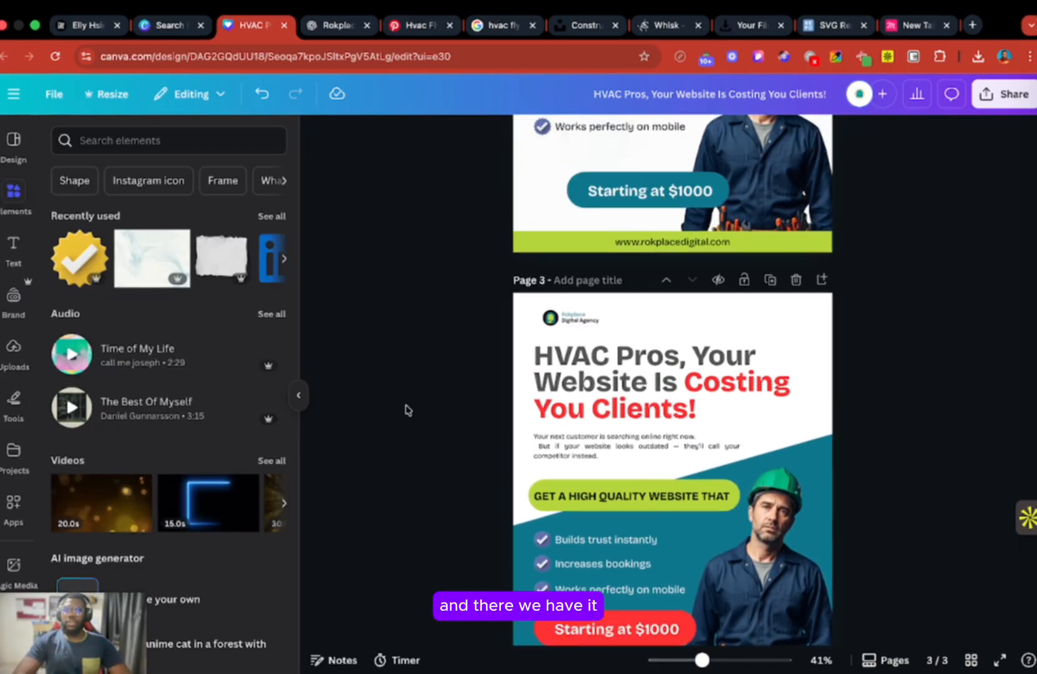
scroll(406, 410, up, 5)
scroll(407, 410, down, 10)
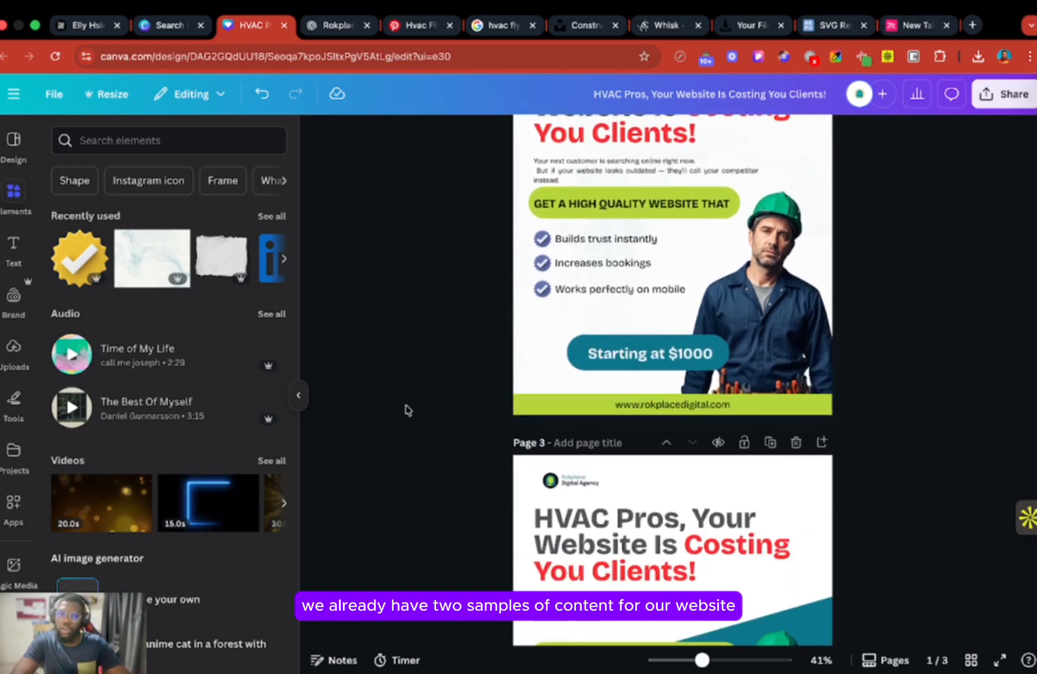
scroll(408, 410, down, 3)
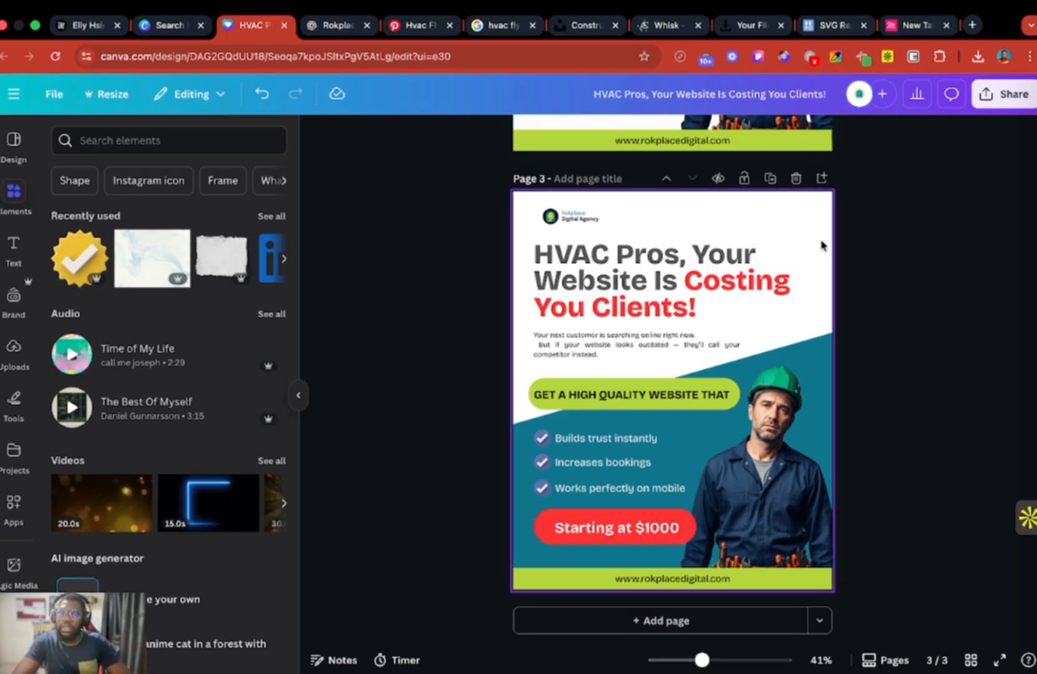
click(771, 183)
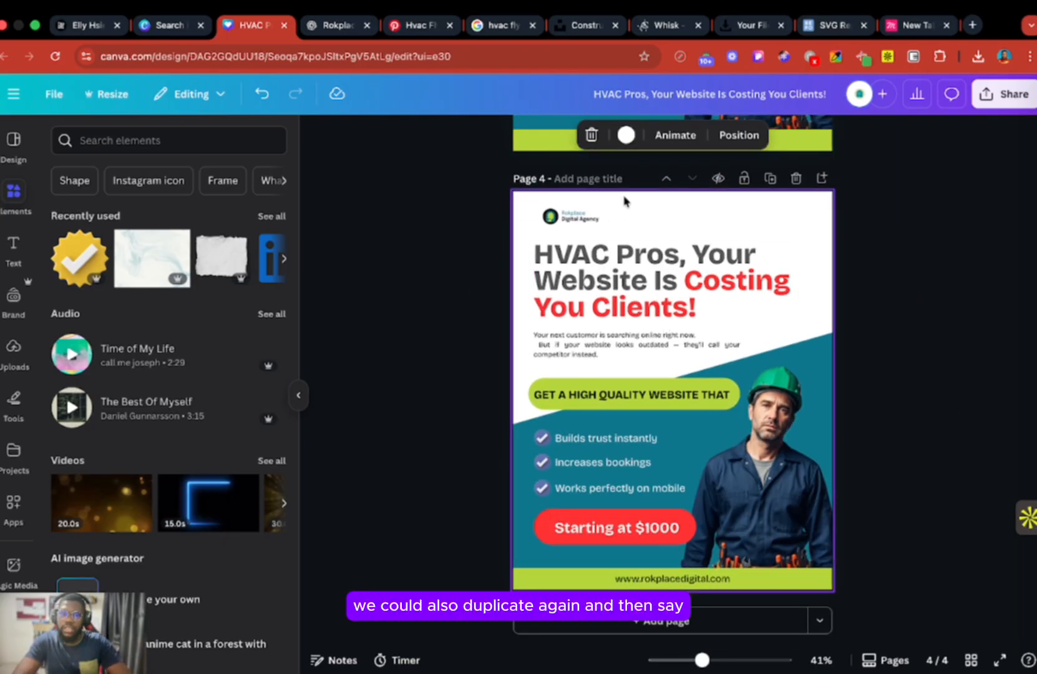
click(333, 173)
Search the elements for "gradient black" and place a black gradient graphic over the headline on page 4
click(110, 141)
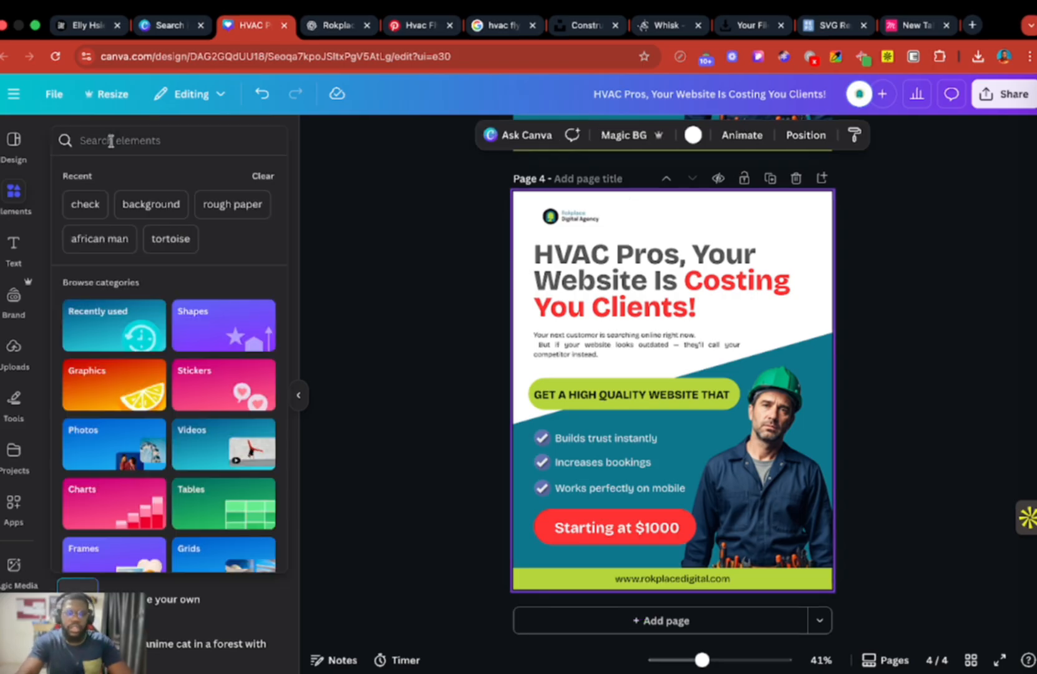
text(gradient)
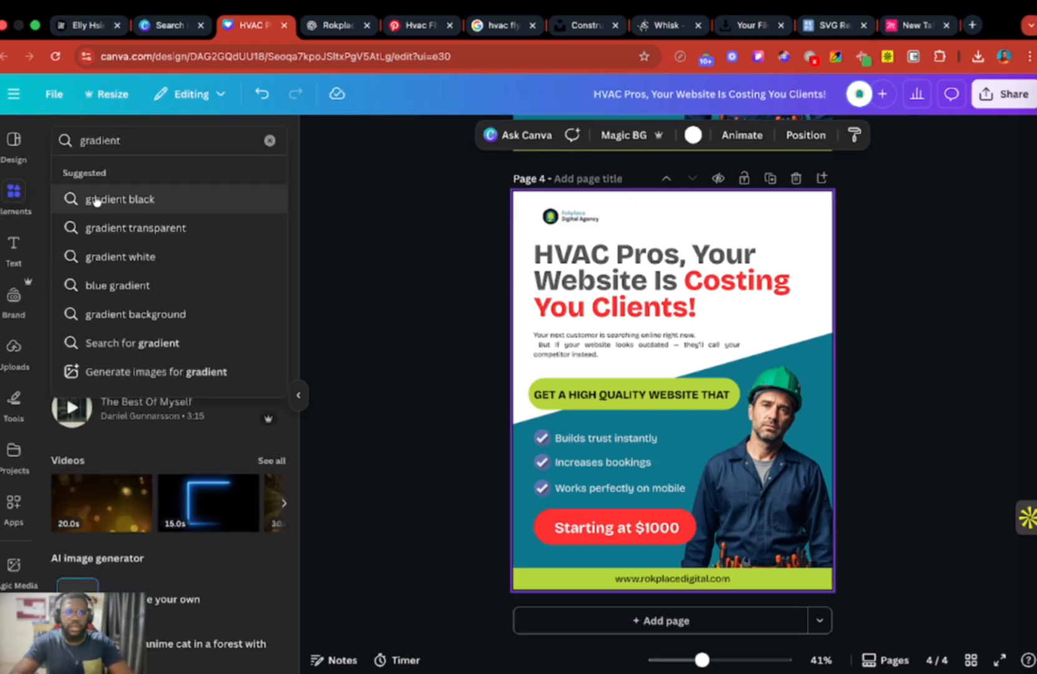
click(128, 205)
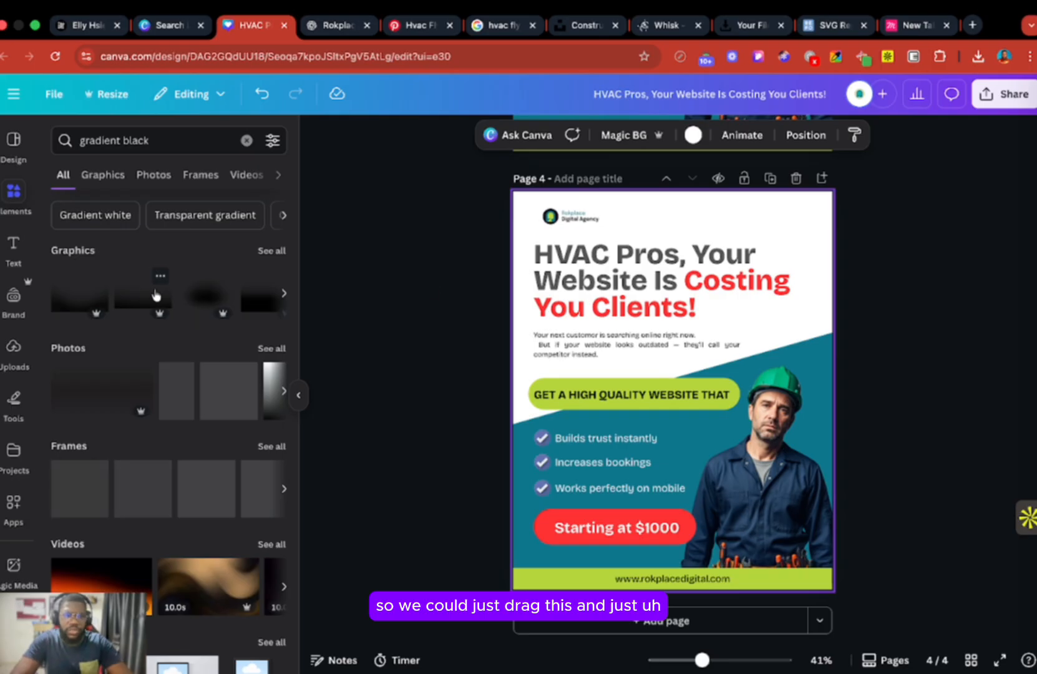
drag(156, 295, 672, 276)
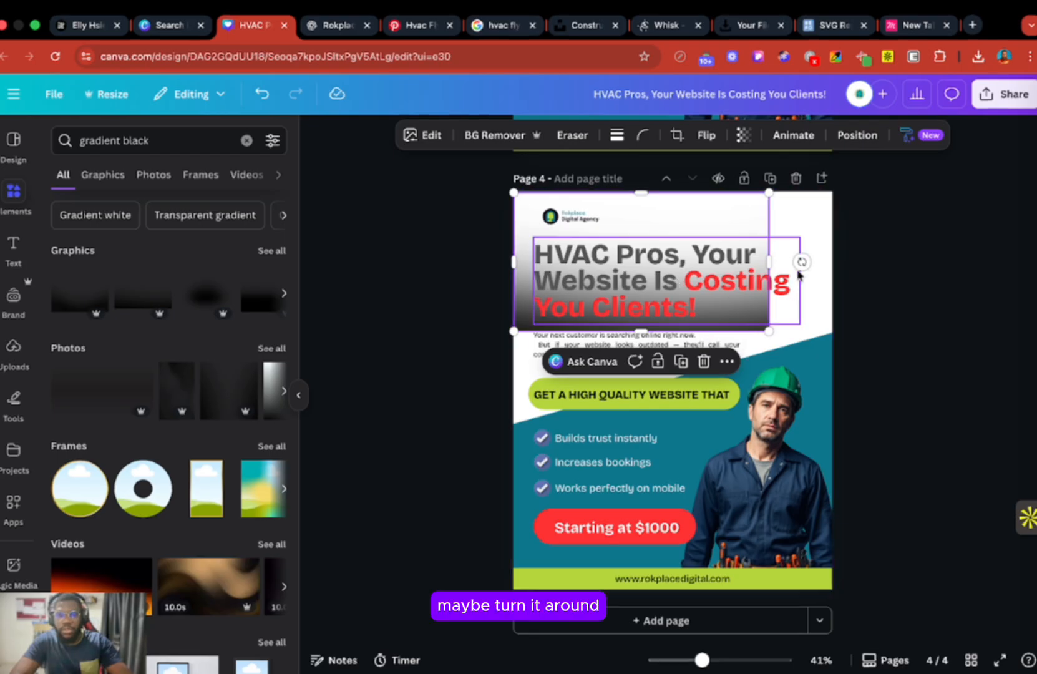
Turn the black gradient upside down and stretch it across the full page width, down past the green label
drag(799, 262, 577, 259)
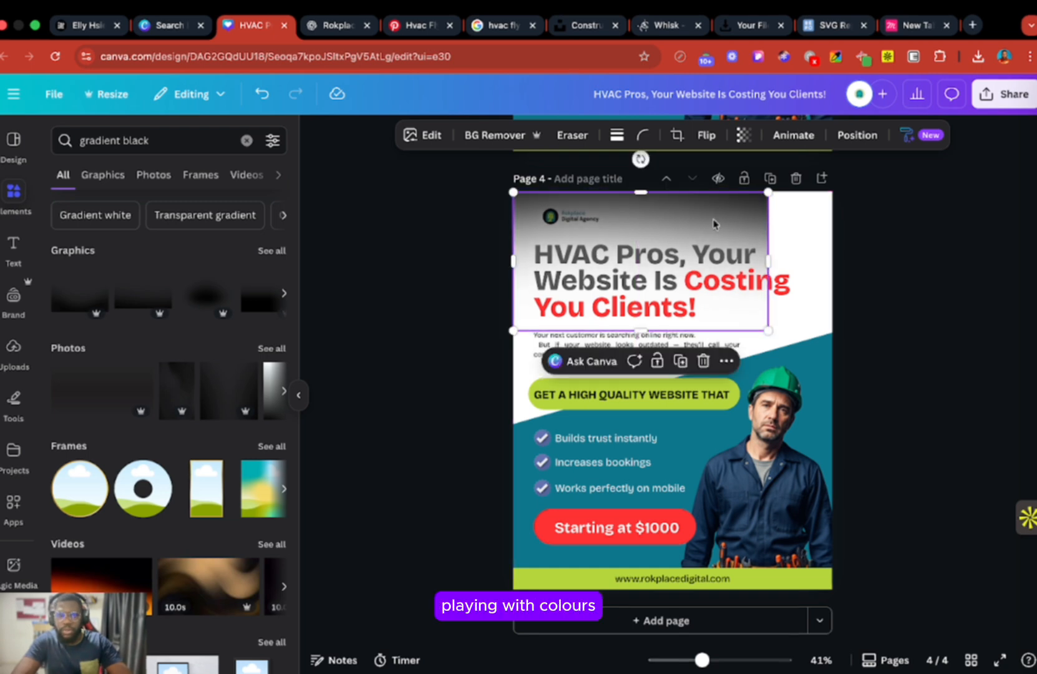
drag(768, 260, 832, 262)
drag(674, 333, 674, 424)
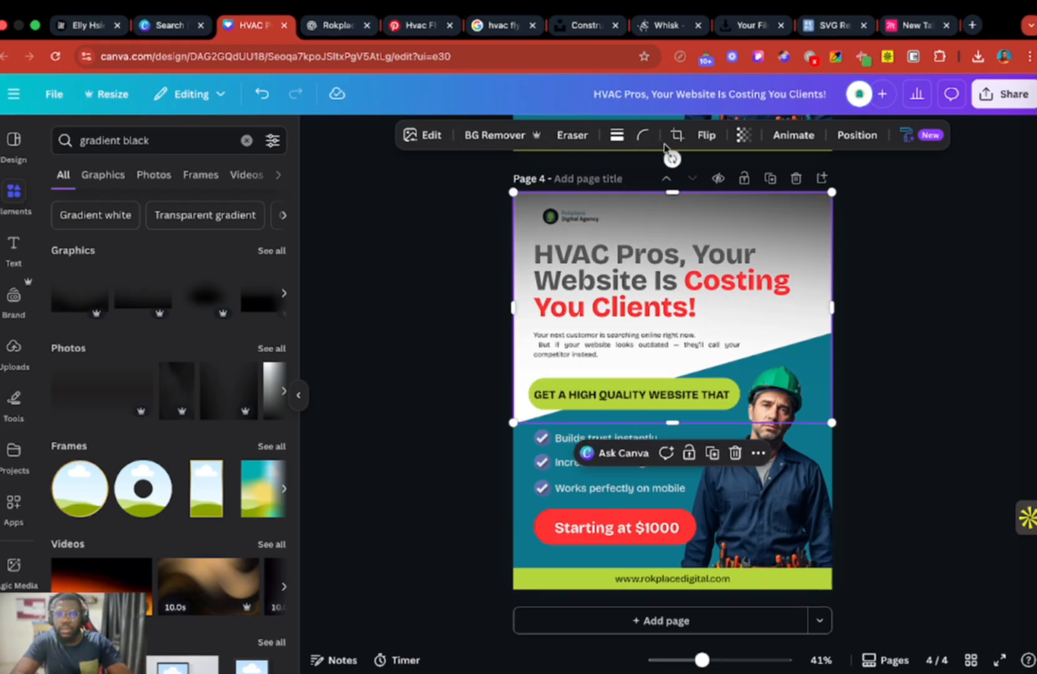
Delete the black gradient from page 4
click(904, 224)
click(766, 227)
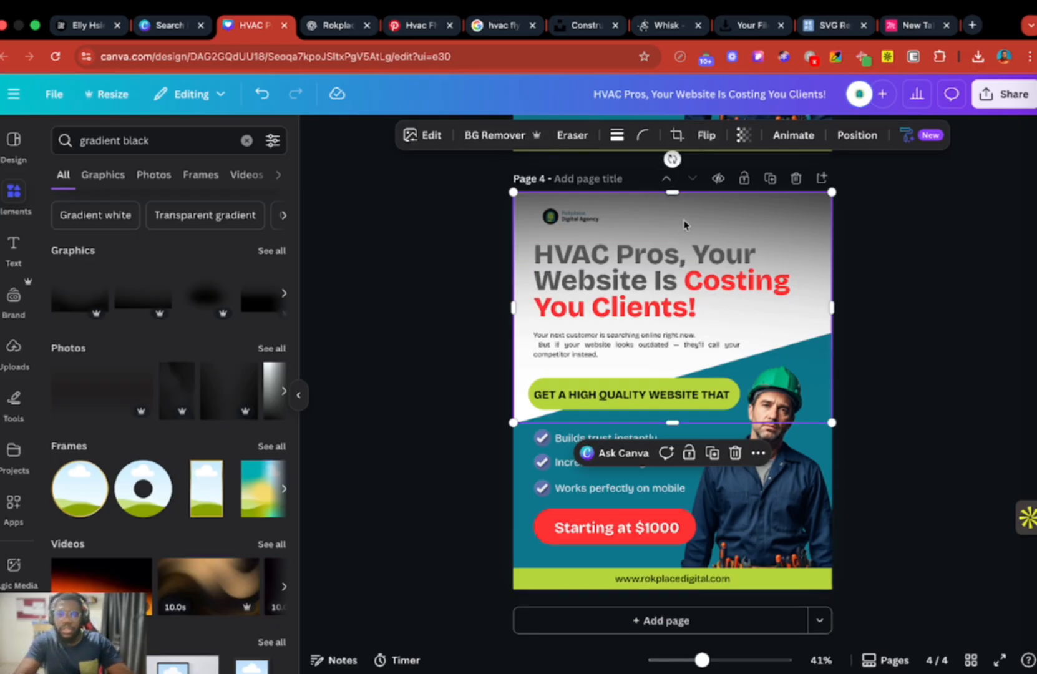
key(Delete)
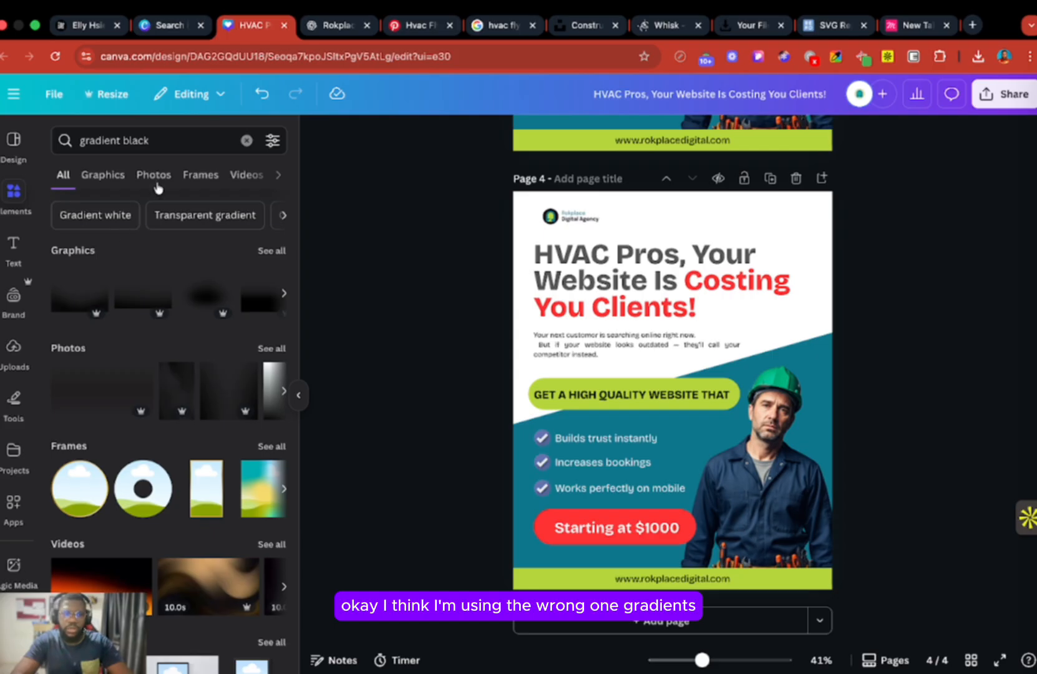
Search the elements for "gradient" and add the pink wavy gradient graphic to page 4
key(BackSpace)
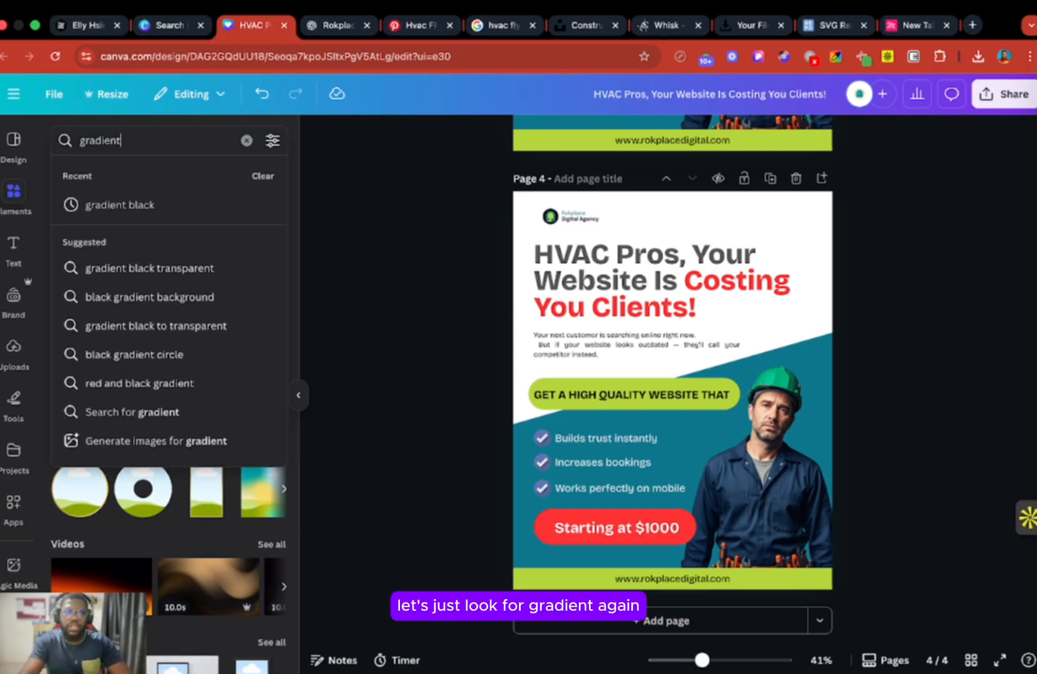
key(Return)
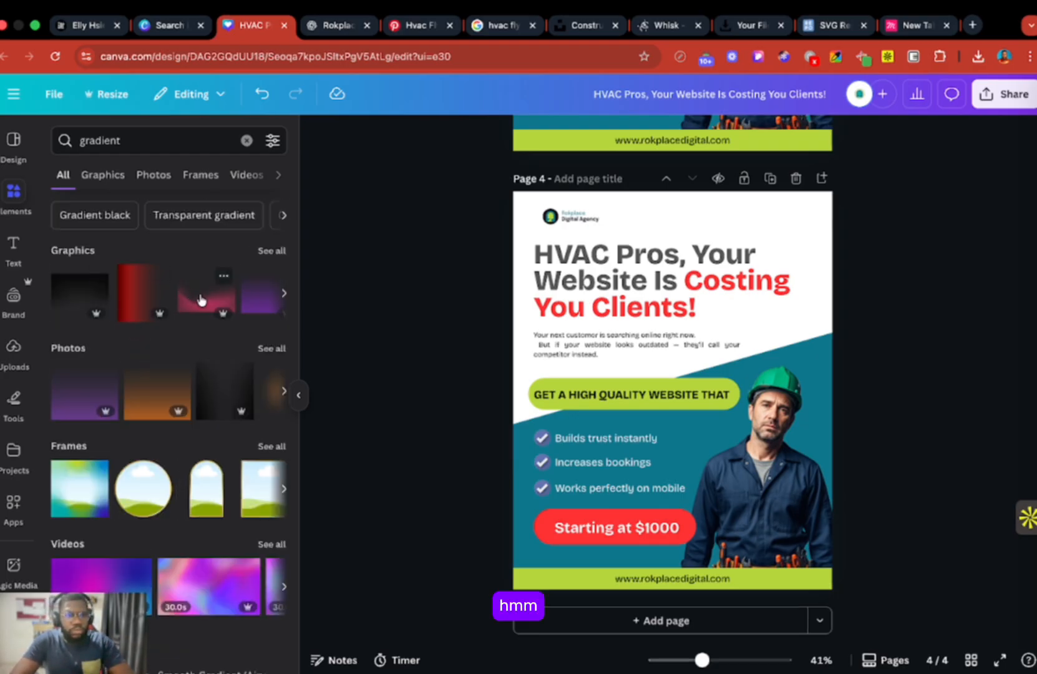
click(200, 300)
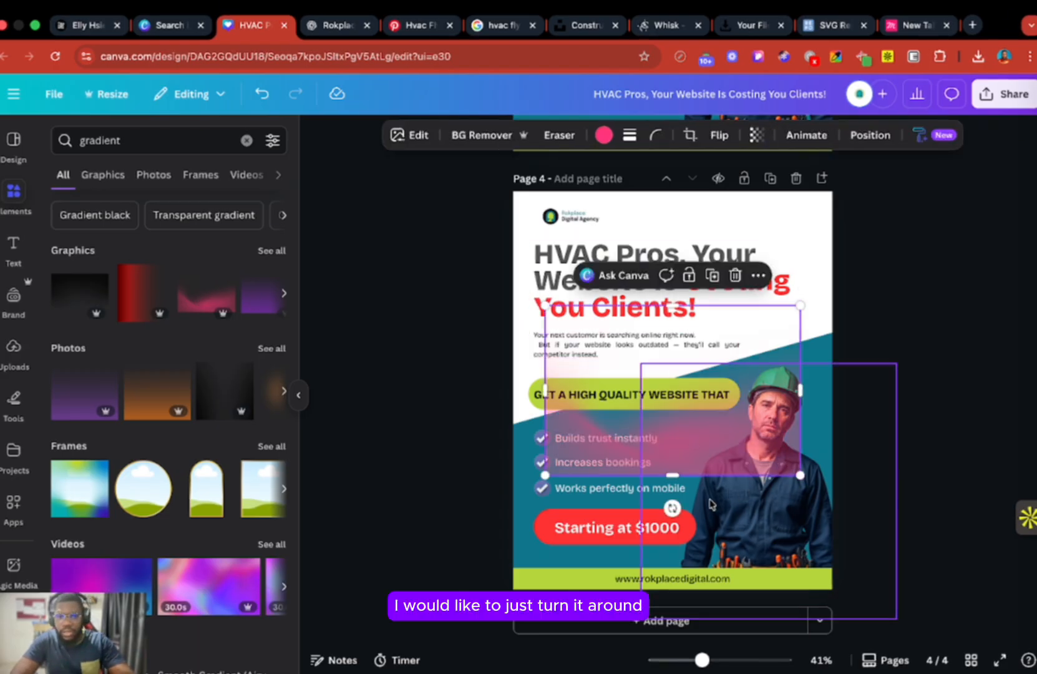
Rotate the pink gradient to about 178.7° and recolour it with the document's lime green
drag(672, 508, 673, 374)
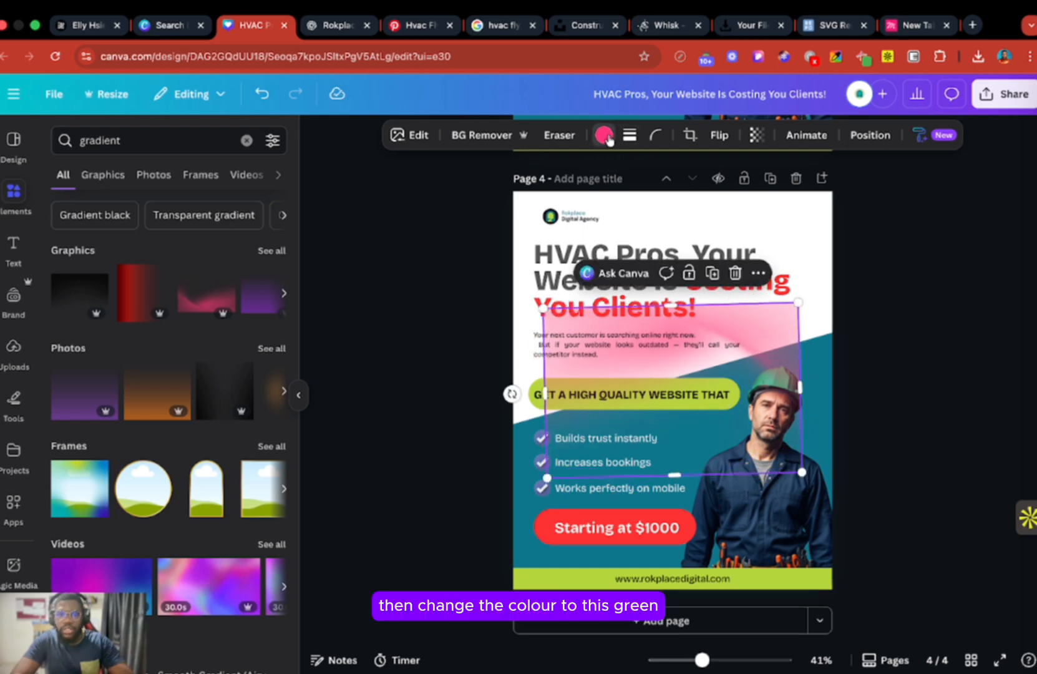
click(604, 135)
click(80, 275)
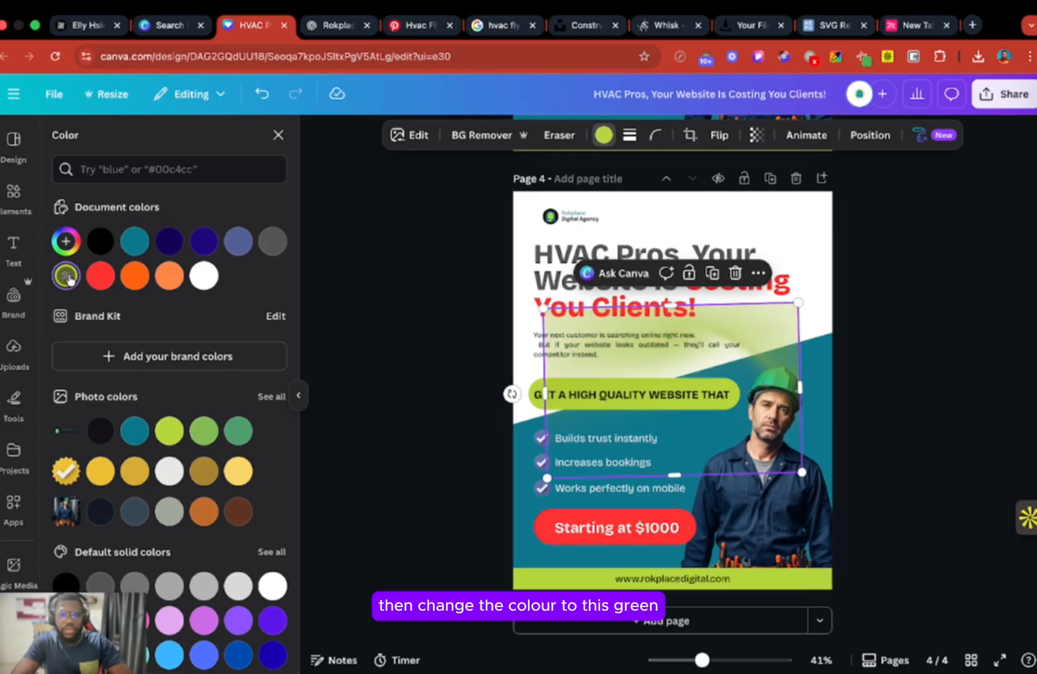
Move the gradient to the page's upper-left corner and enlarge it to about 1262 × 841 px
drag(769, 338, 738, 187)
click(727, 261)
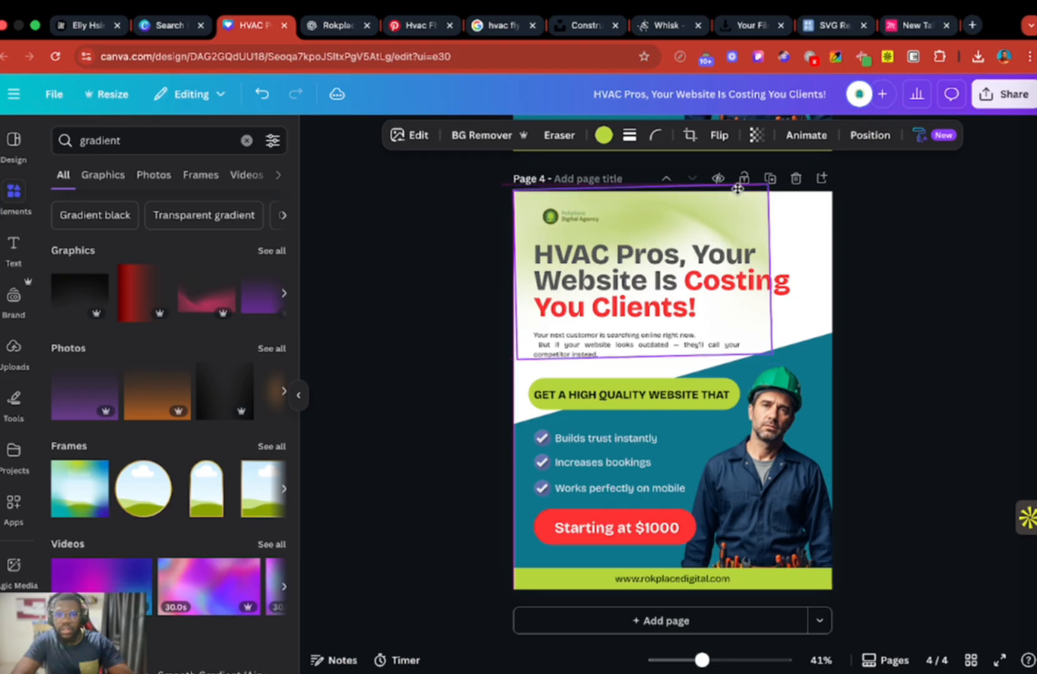
drag(773, 355, 875, 451)
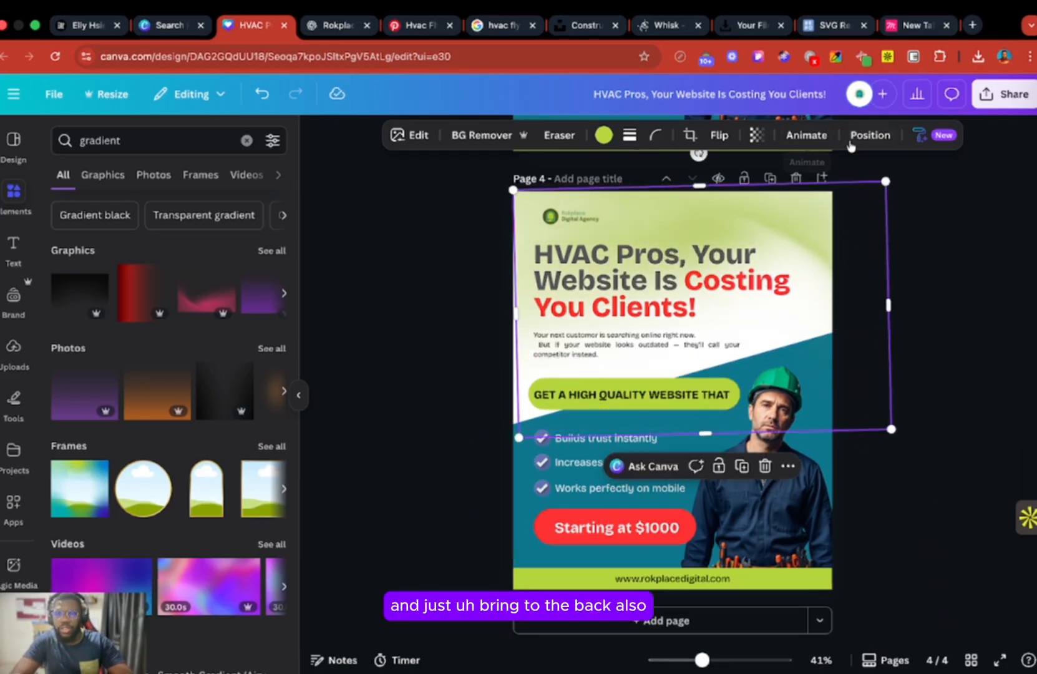
Send the gradient to the back and shift it slightly up and left so it overhangs the page edges
click(868, 136)
click(204, 253)
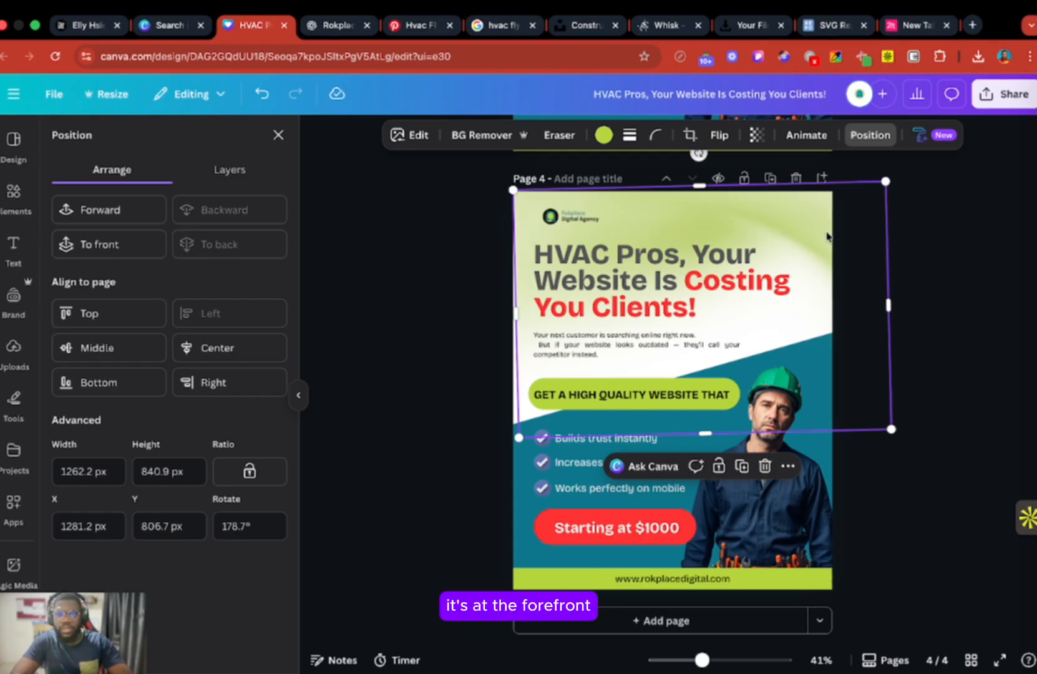
drag(827, 236, 803, 226)
Recolour the gradient to the document's teal (#08778b)
click(604, 135)
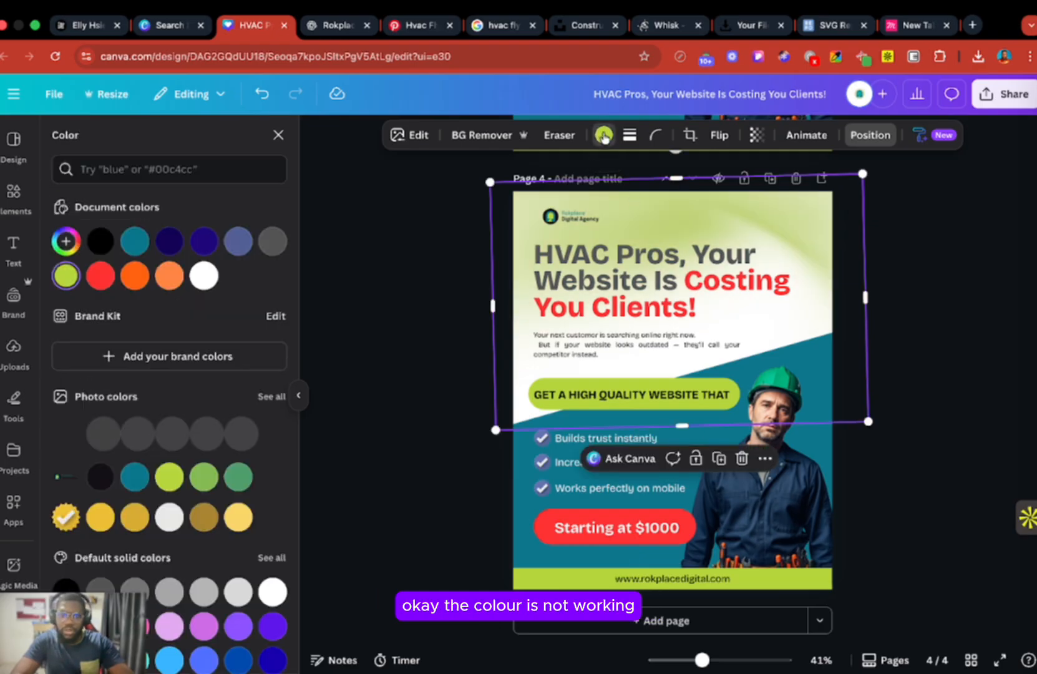
click(135, 240)
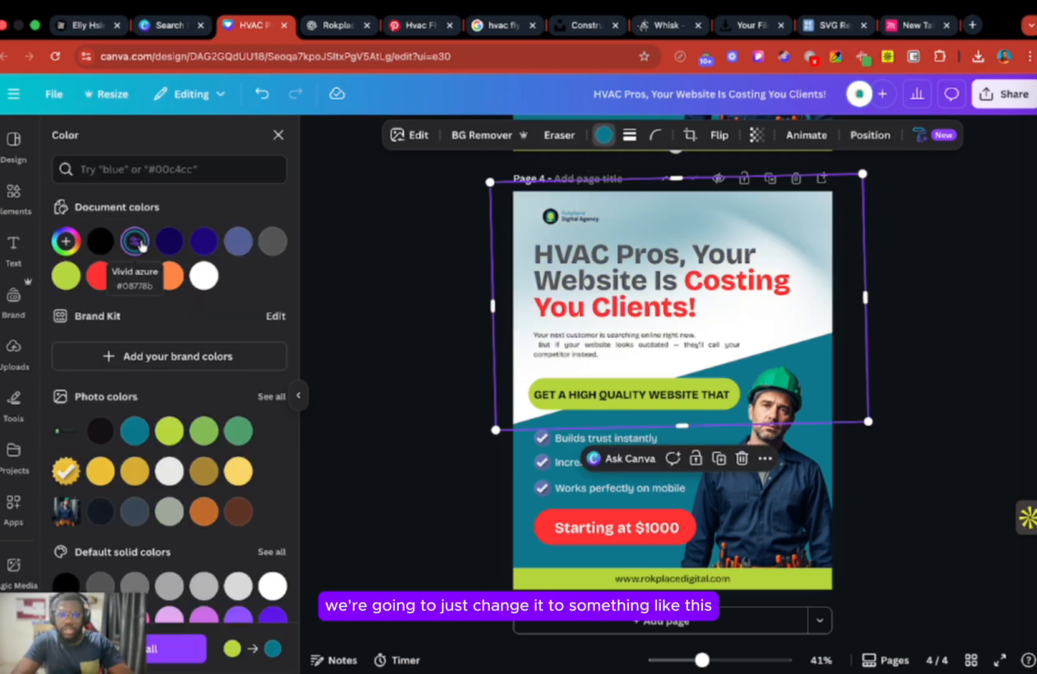
key(Escape)
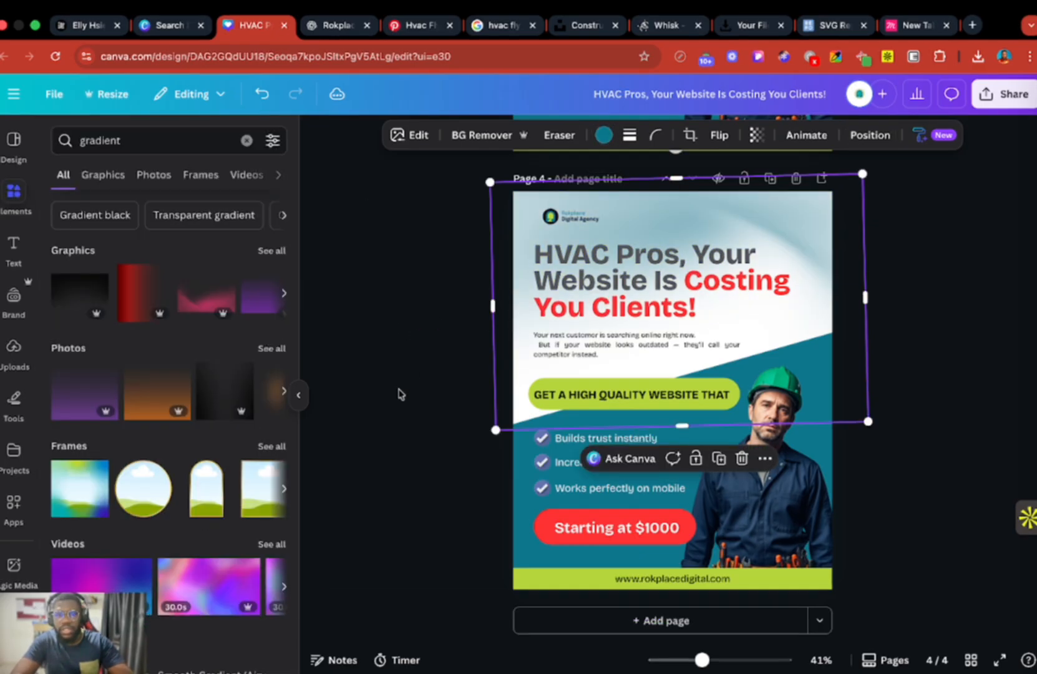
click(400, 391)
Recolour only the grey headline words "HVAC Pros, Your Website Is" on page 4 with the logo's near-black photo colour
click(521, 462)
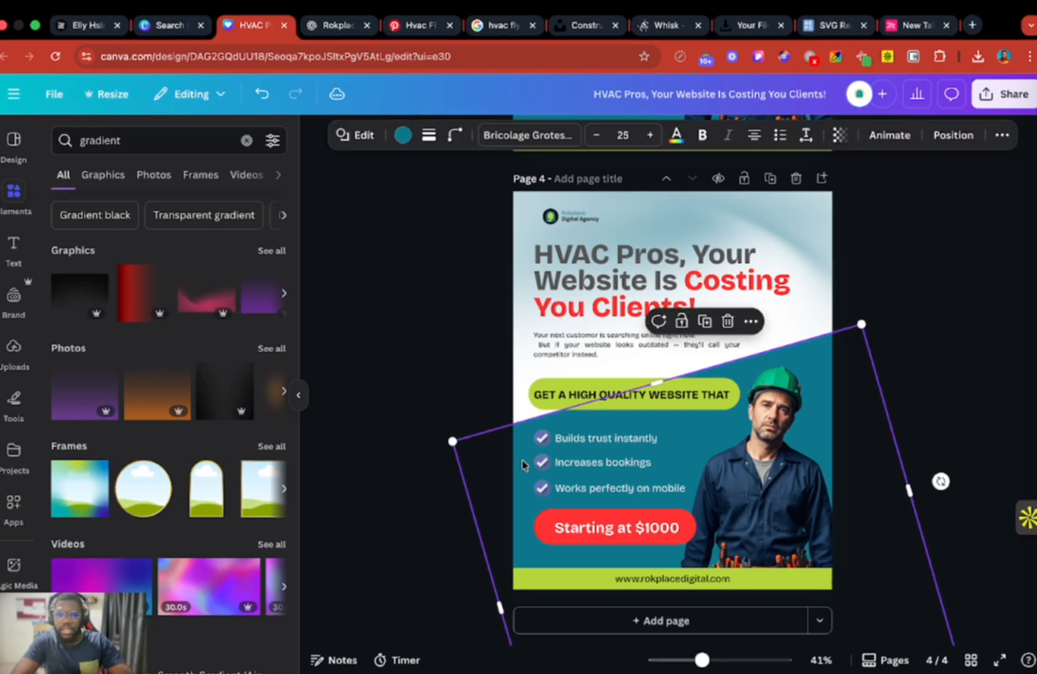
click(776, 231)
click(646, 269)
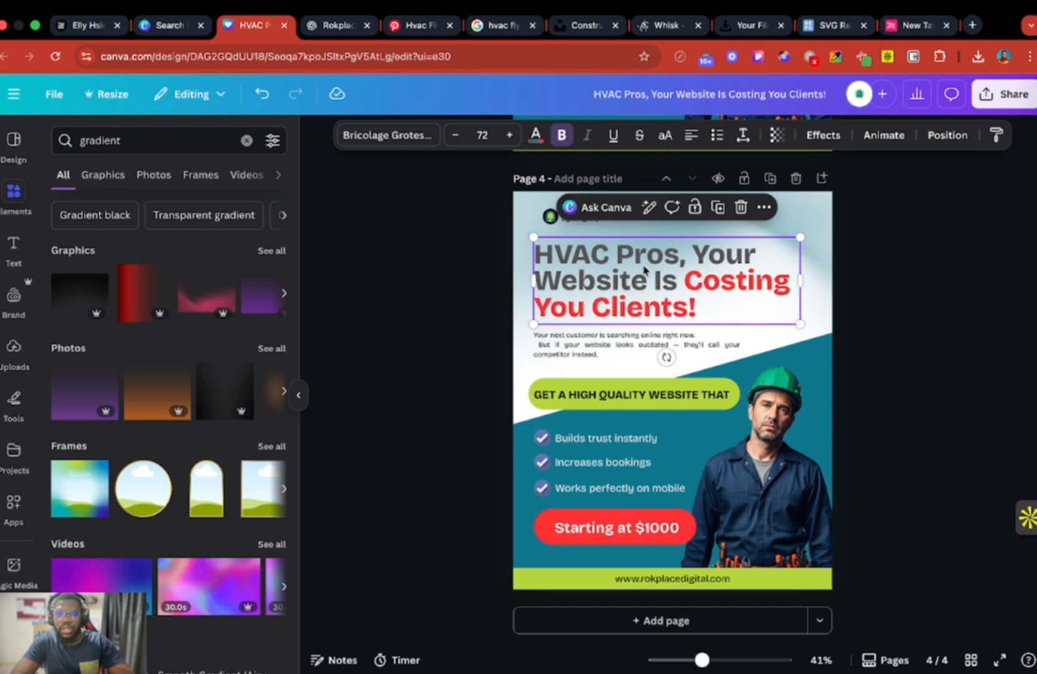
click(535, 136)
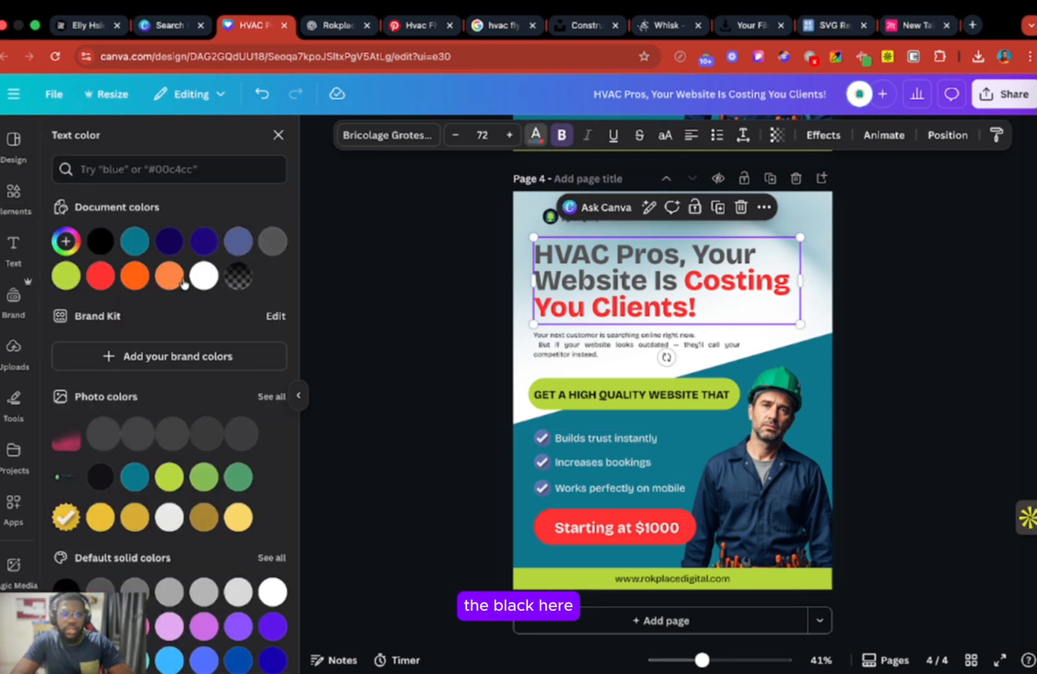
click(535, 136)
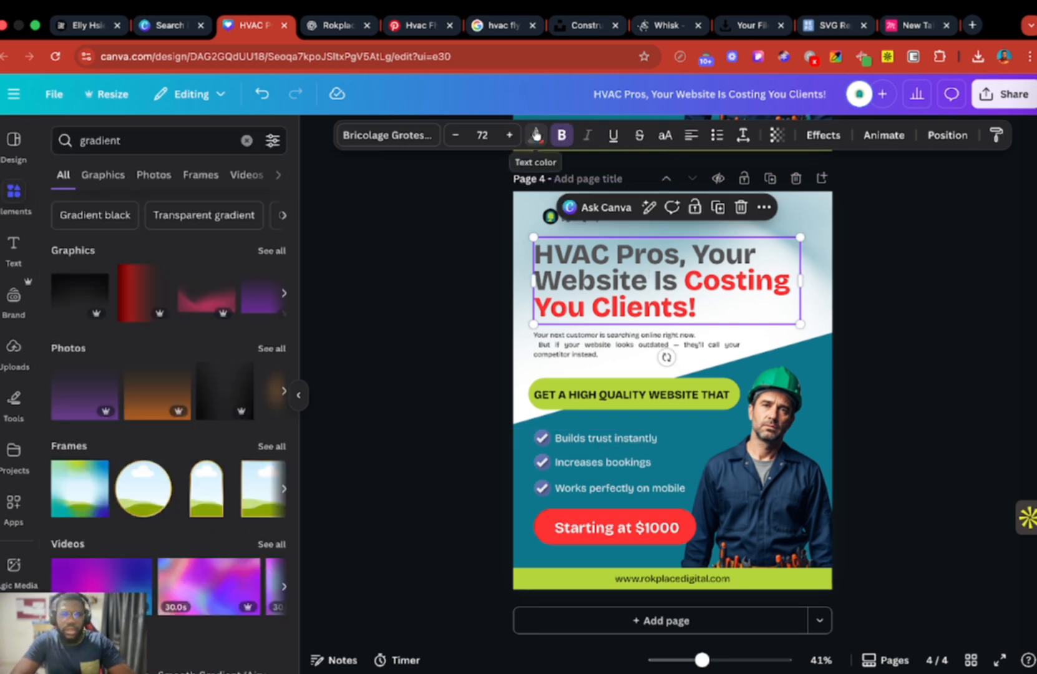
click(536, 136)
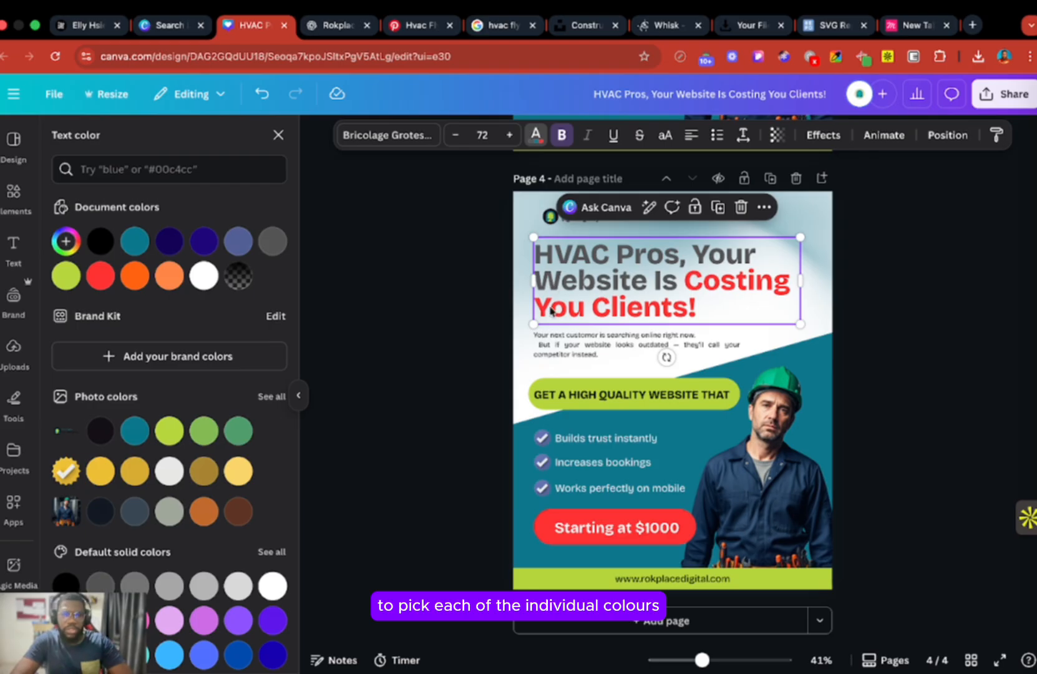
click(598, 291)
click(674, 277)
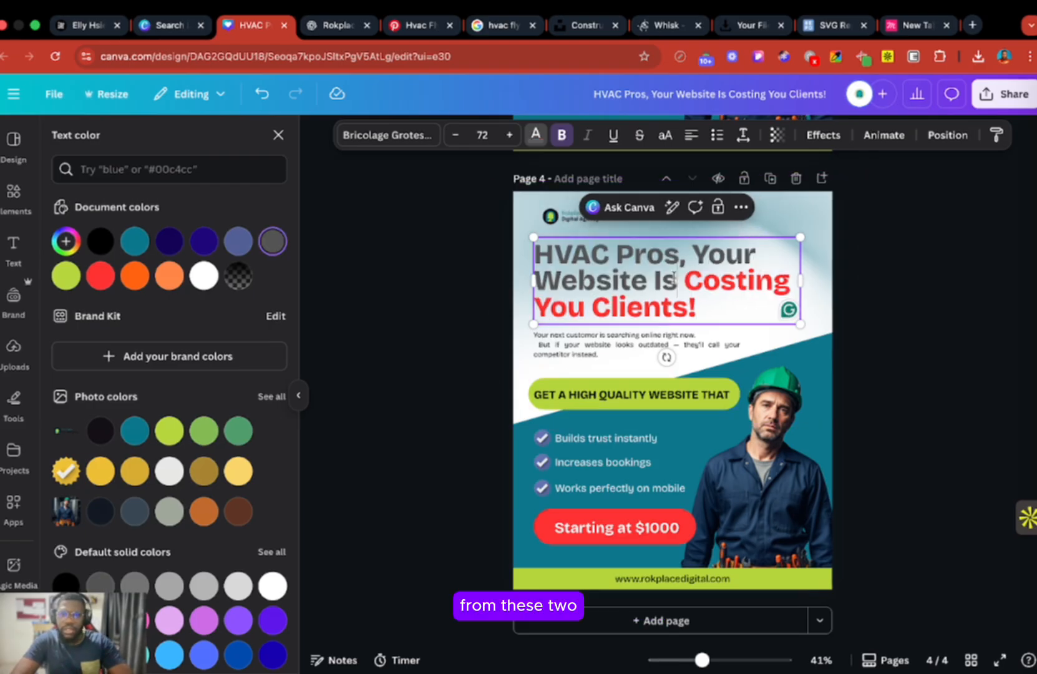
drag(674, 278, 535, 246)
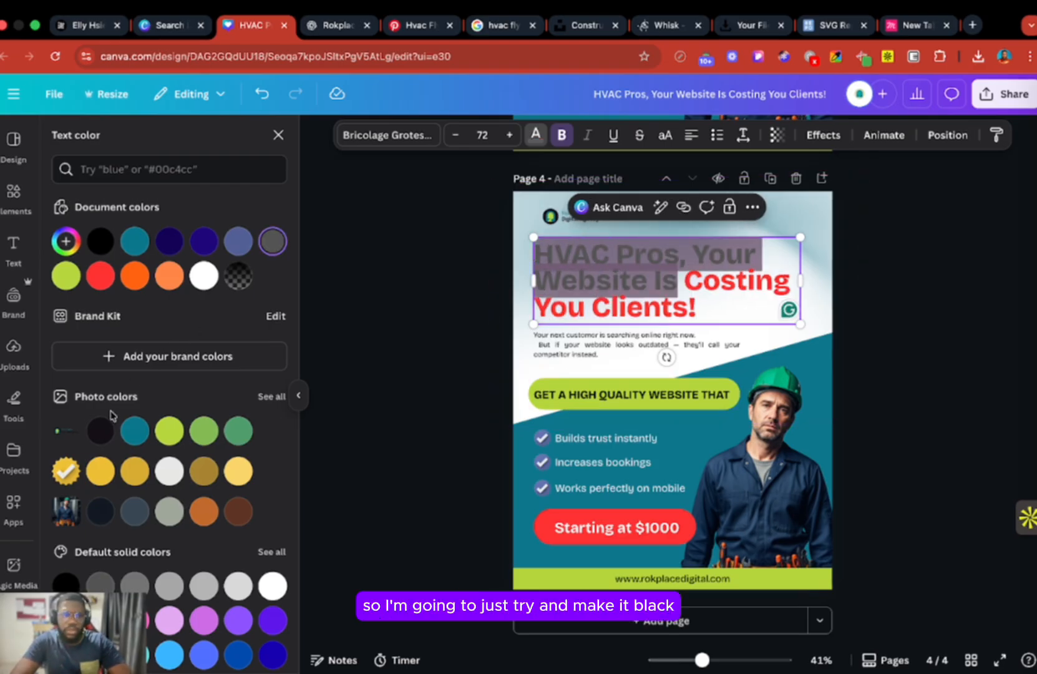
click(106, 432)
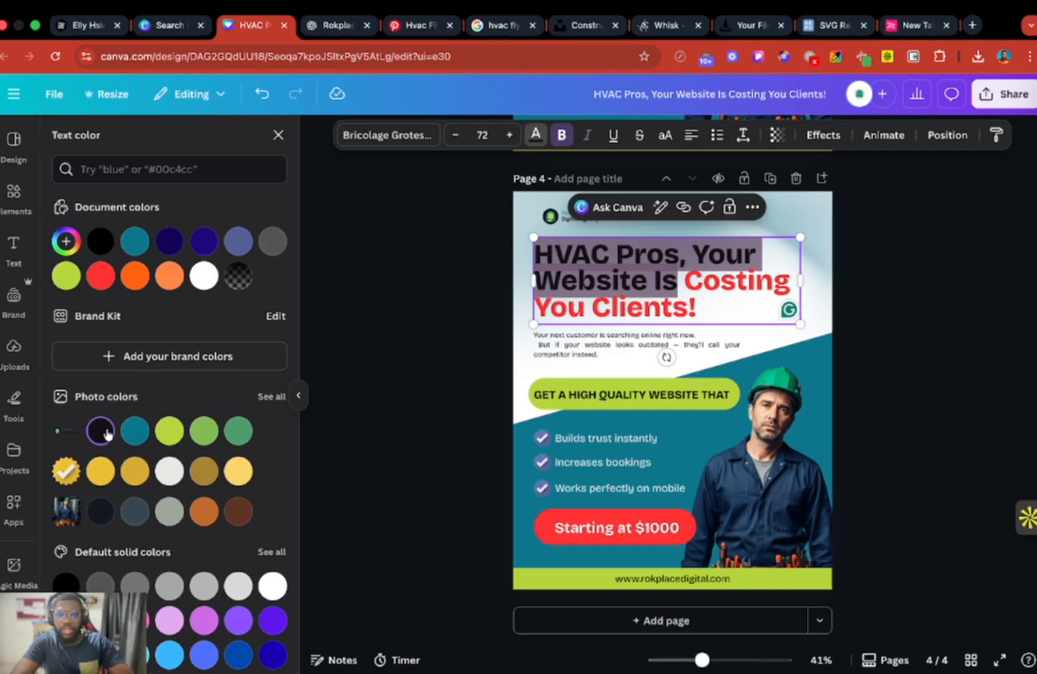
click(451, 315)
Reduce the opacity of the teal gradient behind the page 4 headline so the background looks lighter
click(796, 209)
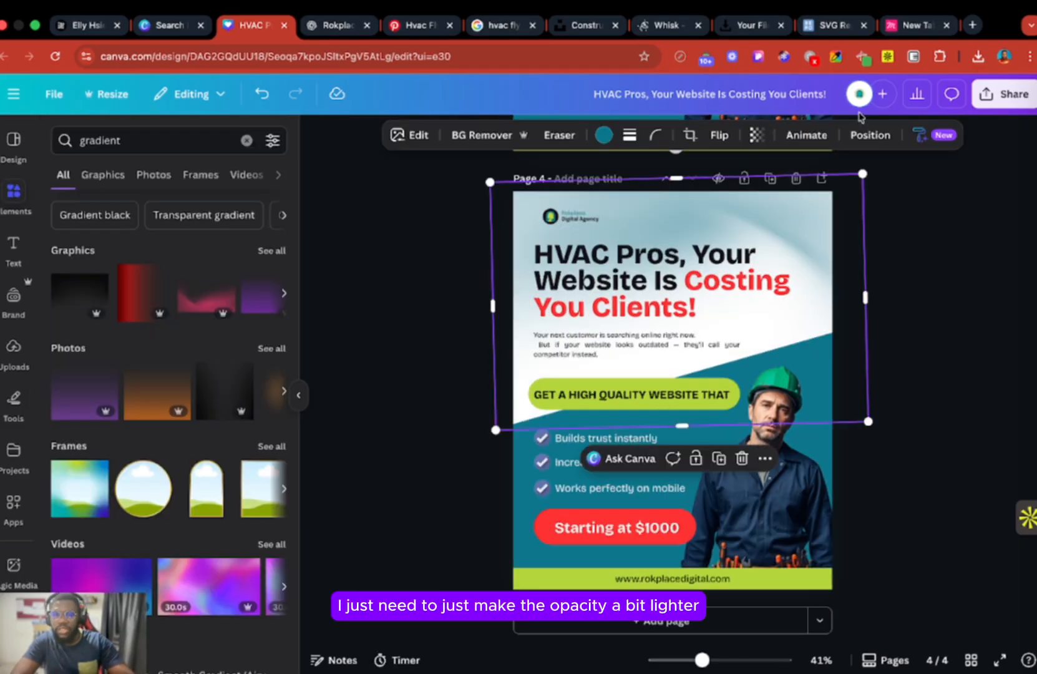
click(754, 136)
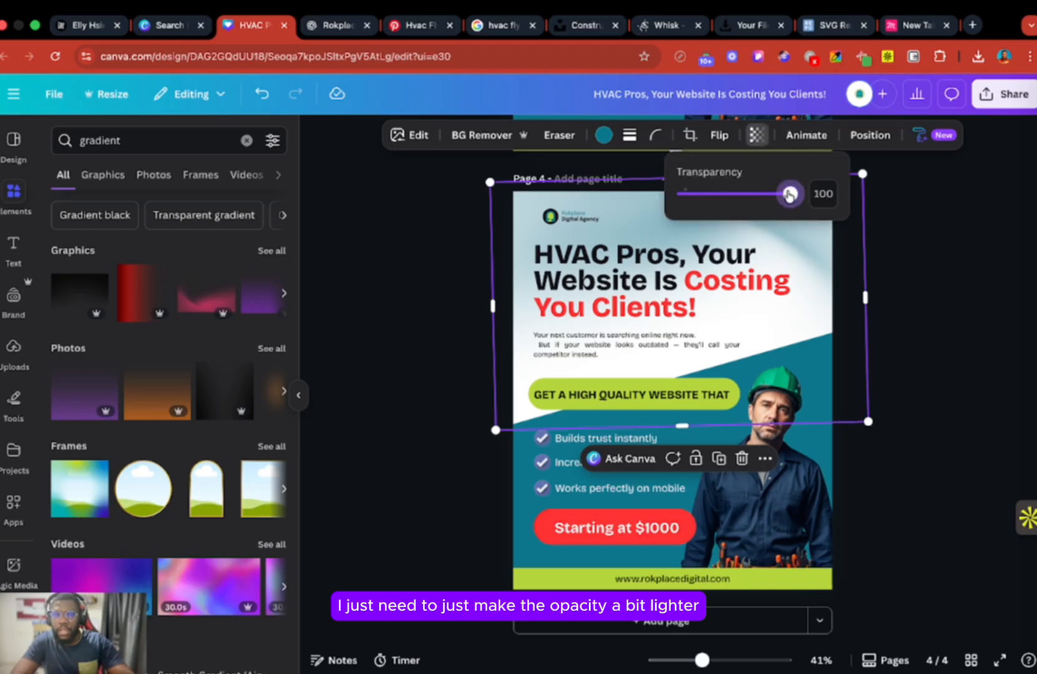
drag(790, 194, 731, 192)
click(407, 271)
click(409, 272)
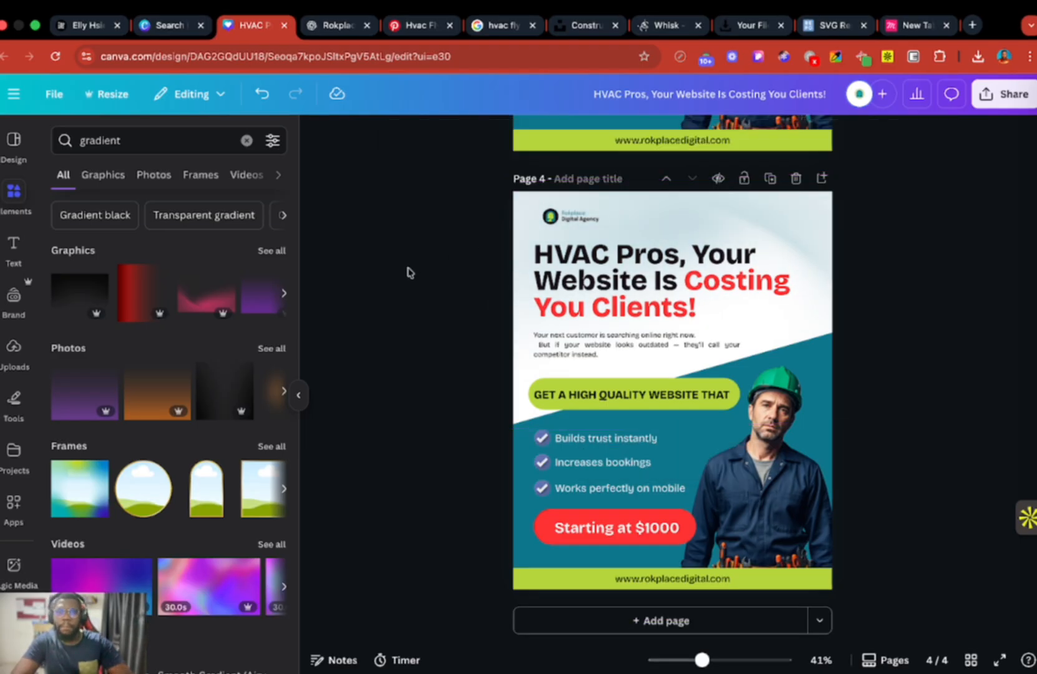
Move the lime "GET A HIGH QUALITY WEBSITE THAT" banner and its text slightly down, closer to the checklist
click(582, 395)
drag(582, 396, 580, 399)
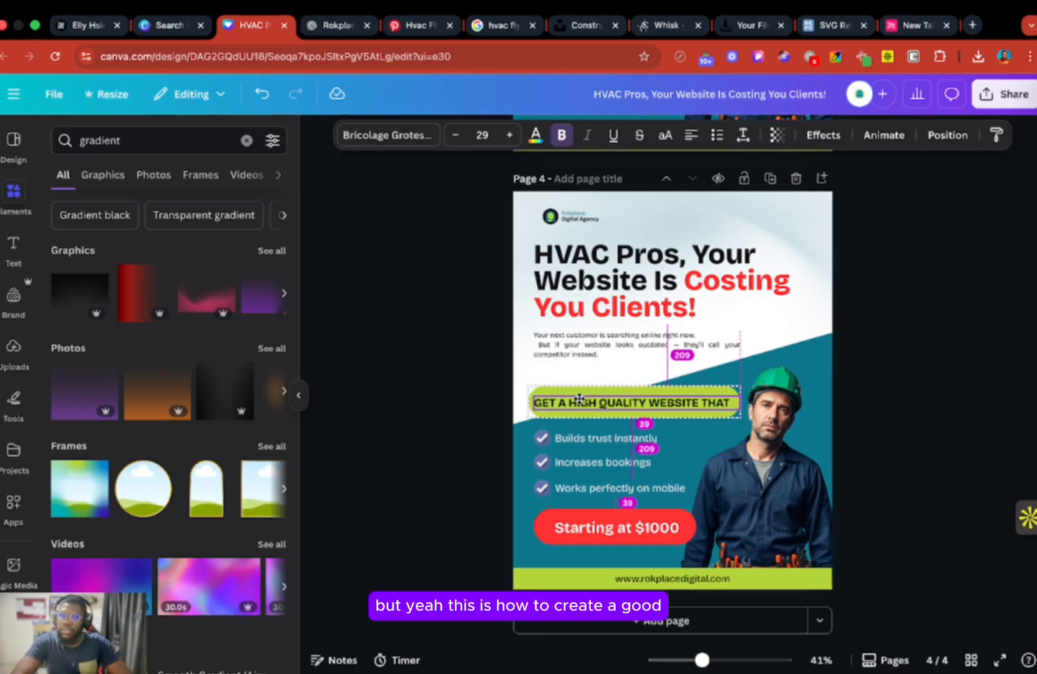
click(911, 360)
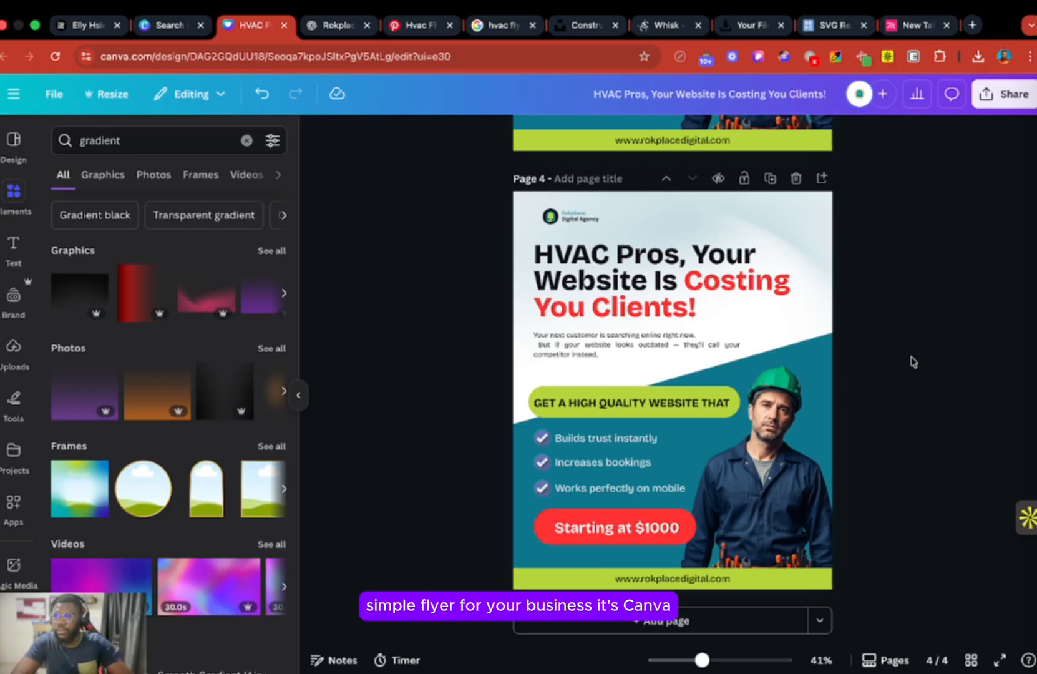